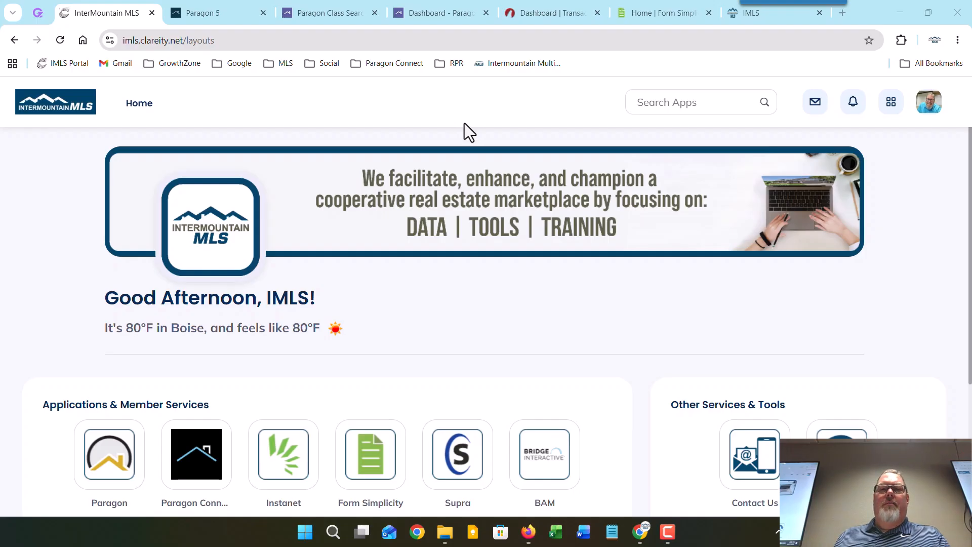
Step: Download the Listing Input Security Application form from the IMLS Member Resources forms list
{"action": "left_click", "coordinate": [745, 20]}
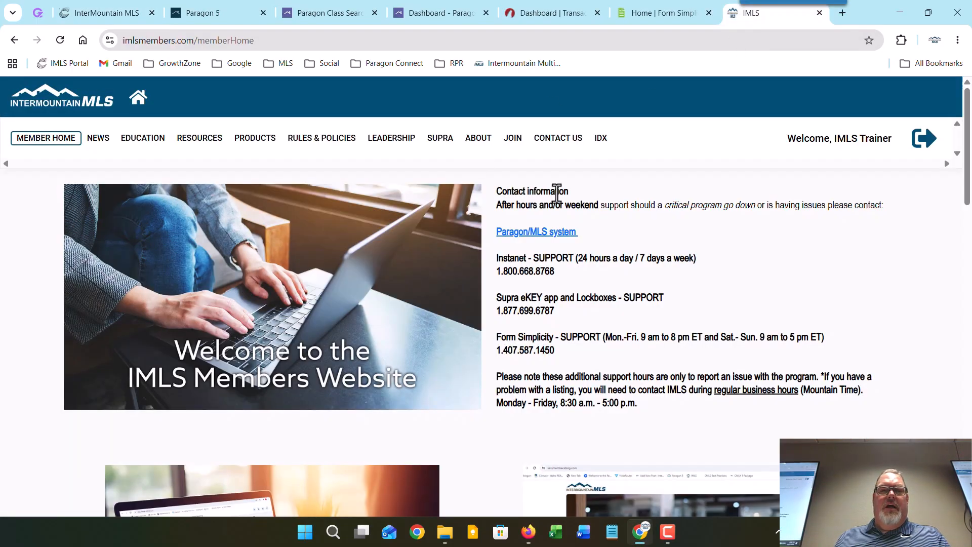
{"action": "left_click", "coordinate": [202, 144]}
{"action": "scroll", "coordinate": [203, 405], "scroll_direction": "down", "scroll_amount": 3}
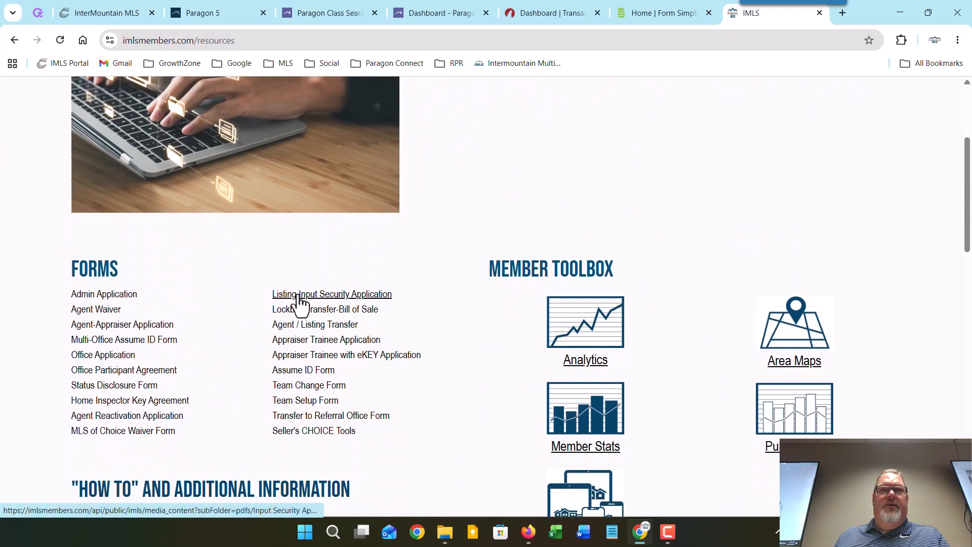
{"action": "left_click", "coordinate": [298, 295]}
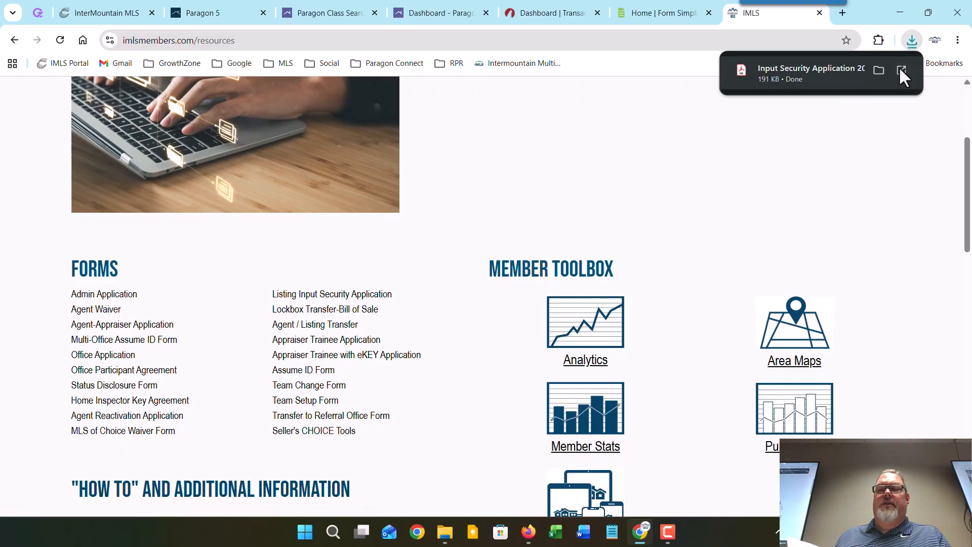
Step: Open the Input Security Application 2024 PDF and read down to its signature section
{"action": "left_click", "coordinate": [898, 66]}
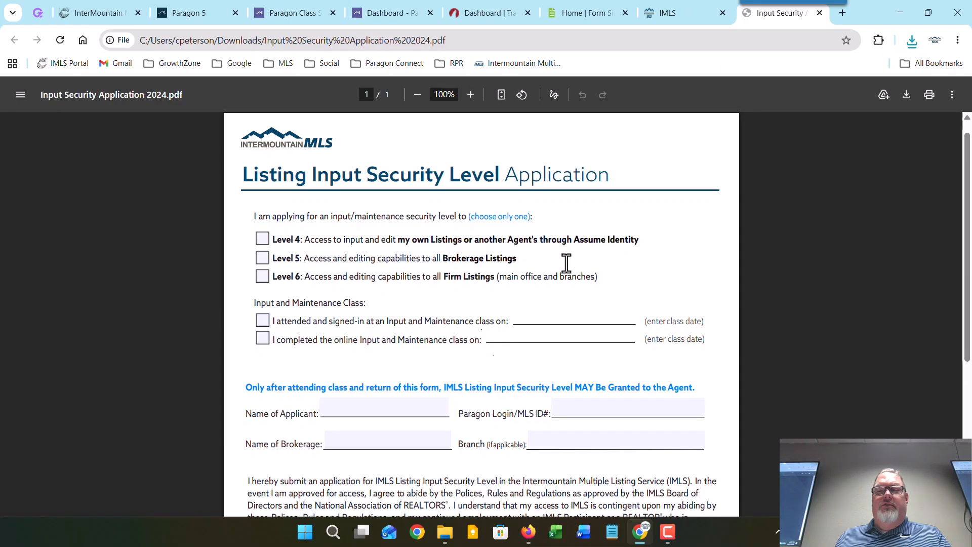
{"action": "scroll", "coordinate": [567, 260], "scroll_direction": "down", "scroll_amount": 3}
{"action": "scroll", "coordinate": [568, 258], "scroll_direction": "up", "scroll_amount": 3}
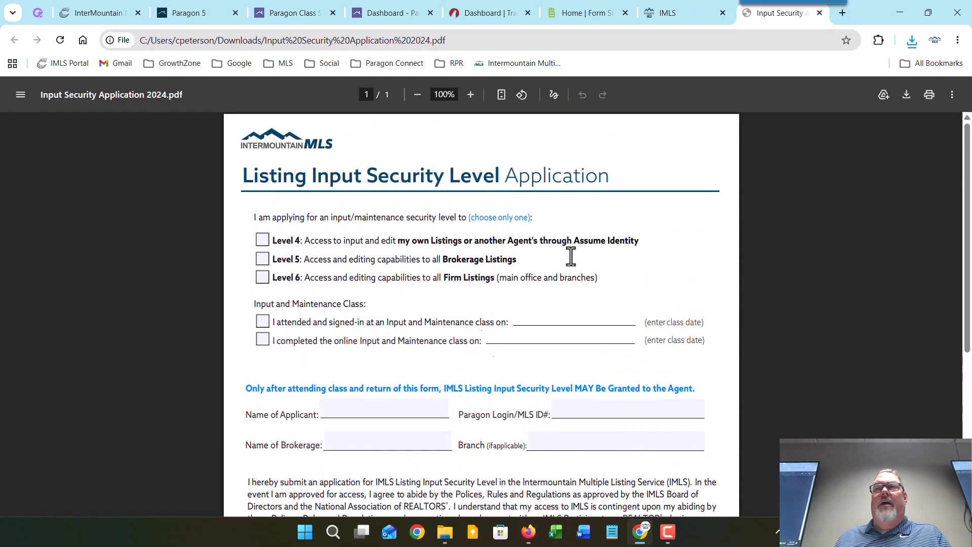
{"action": "scroll", "coordinate": [570, 257], "scroll_direction": "down", "scroll_amount": 5}
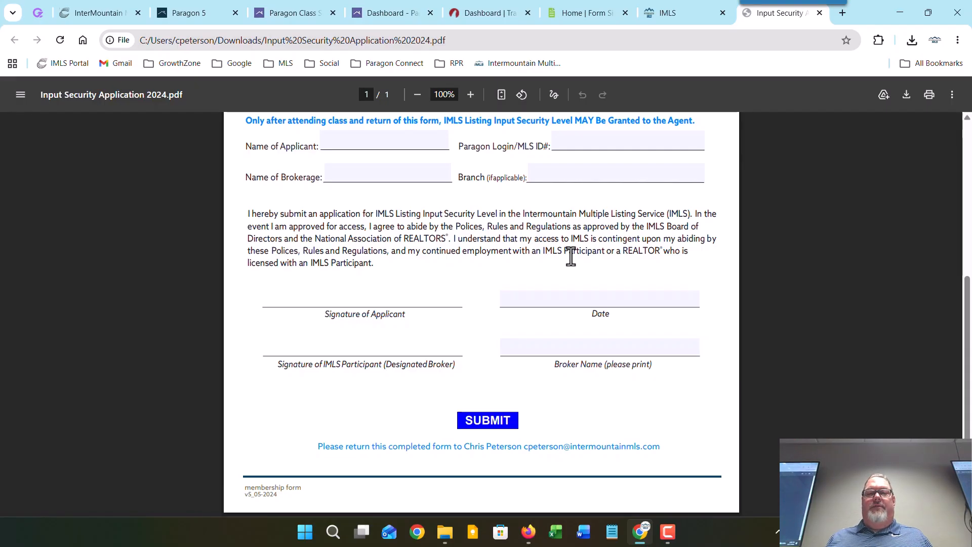
Step: Download the Status Disclosure Form 2026, view it at 110%, then return to Paragon 5
{"action": "left_click", "coordinate": [676, 16]}
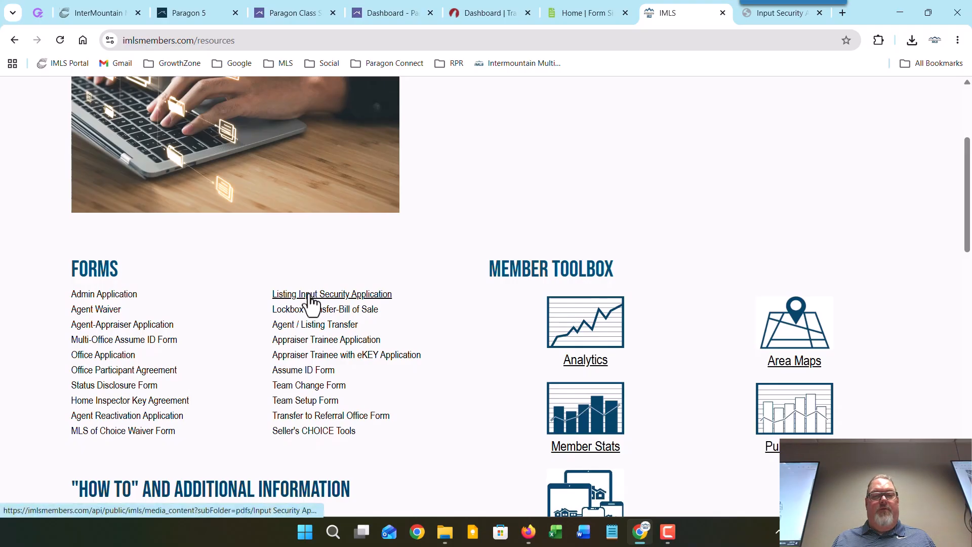
{"action": "left_click", "coordinate": [101, 386]}
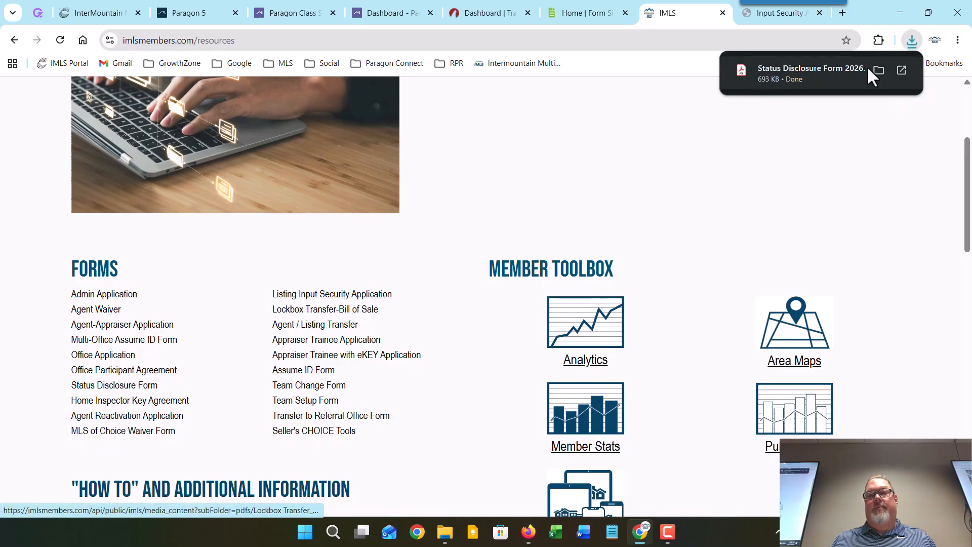
{"action": "left_click", "coordinate": [902, 64]}
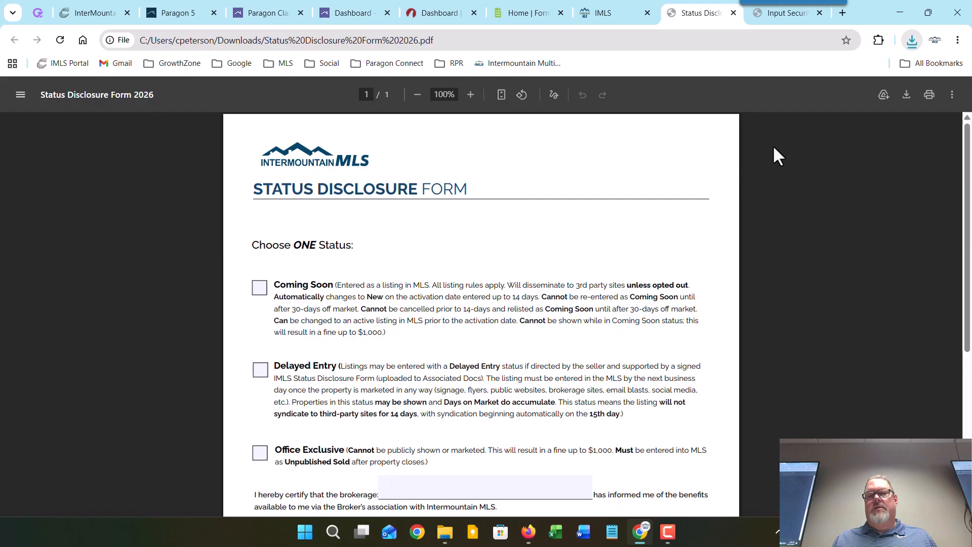
{"action": "left_click", "coordinate": [470, 95]}
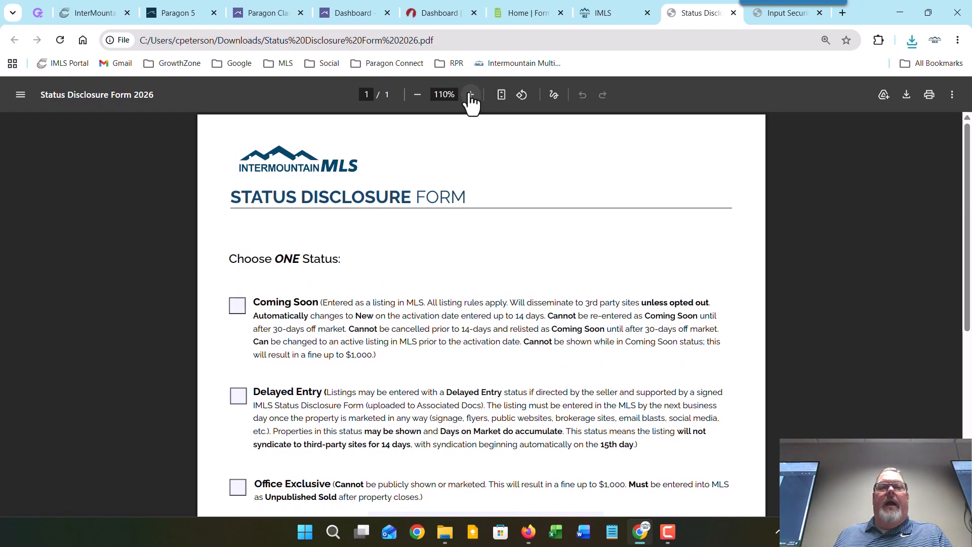
{"action": "left_click", "coordinate": [175, 14]}
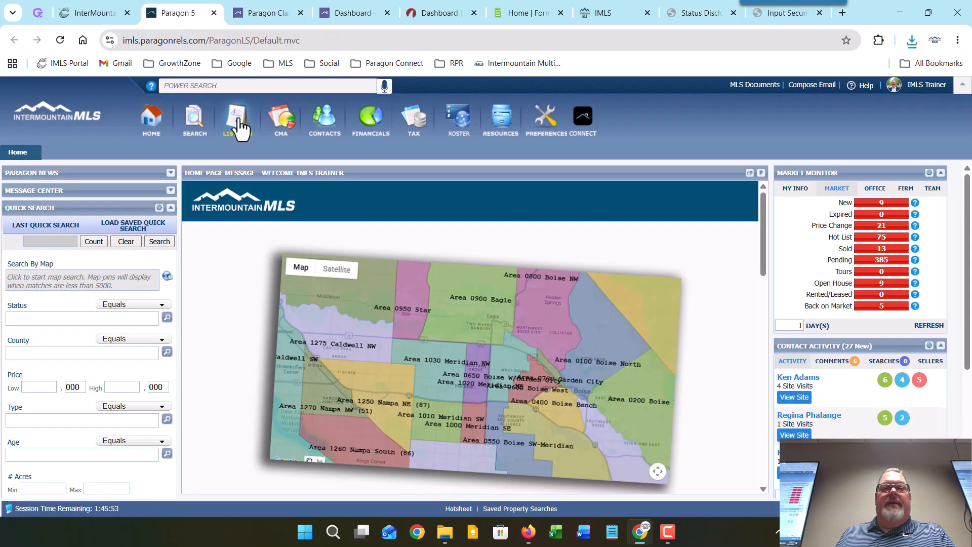
Step: Review the Listings options, the Paragon class search results and the Paragon Connect dashboard
{"action": "mouse_move", "coordinate": [240, 130]}
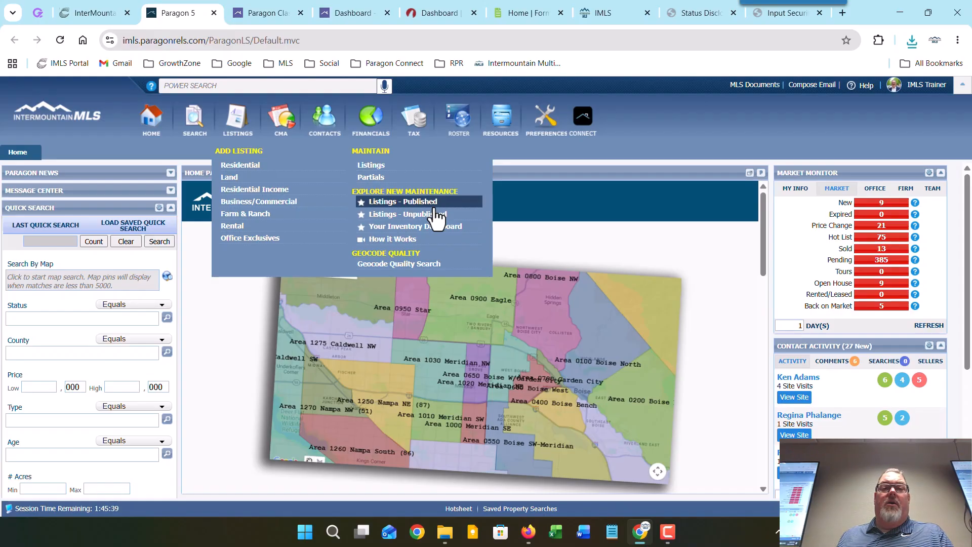
{"action": "left_click", "coordinate": [256, 12]}
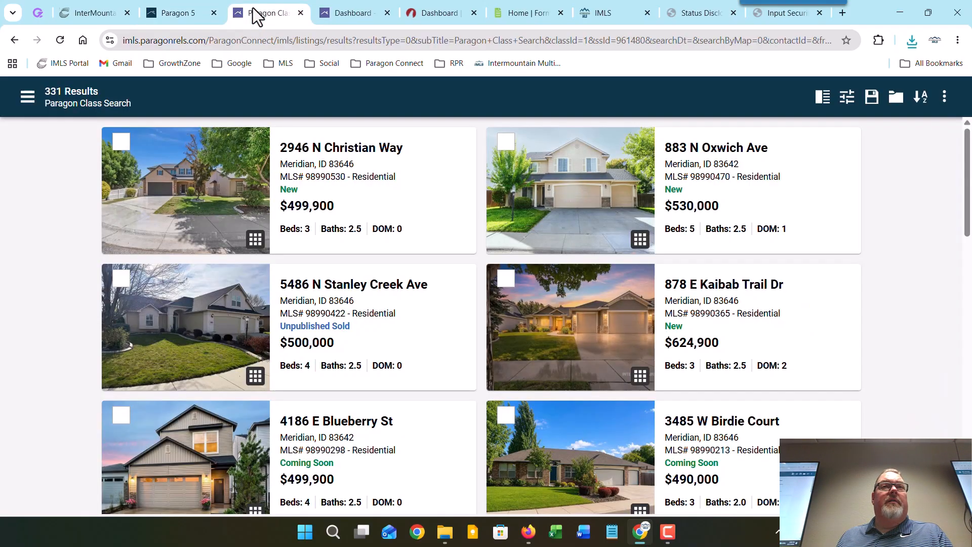
{"action": "left_click", "coordinate": [343, 10]}
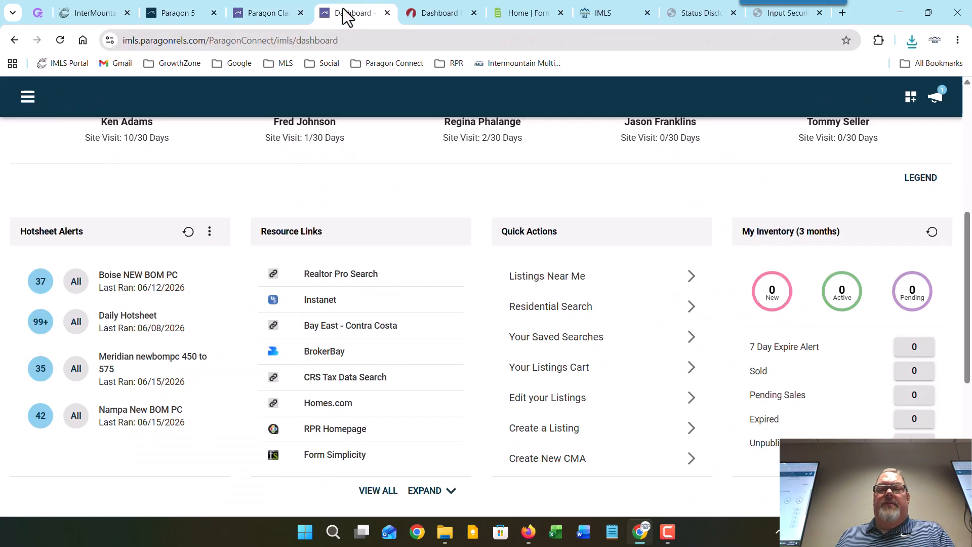
{"action": "scroll", "coordinate": [375, 190], "scroll_direction": "up", "scroll_amount": 6}
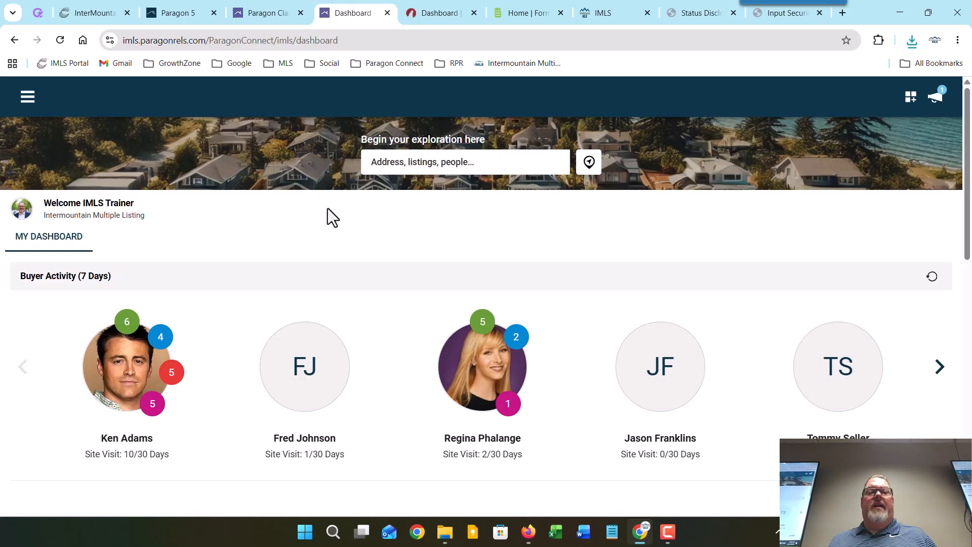
{"action": "left_click", "coordinate": [419, 10]}
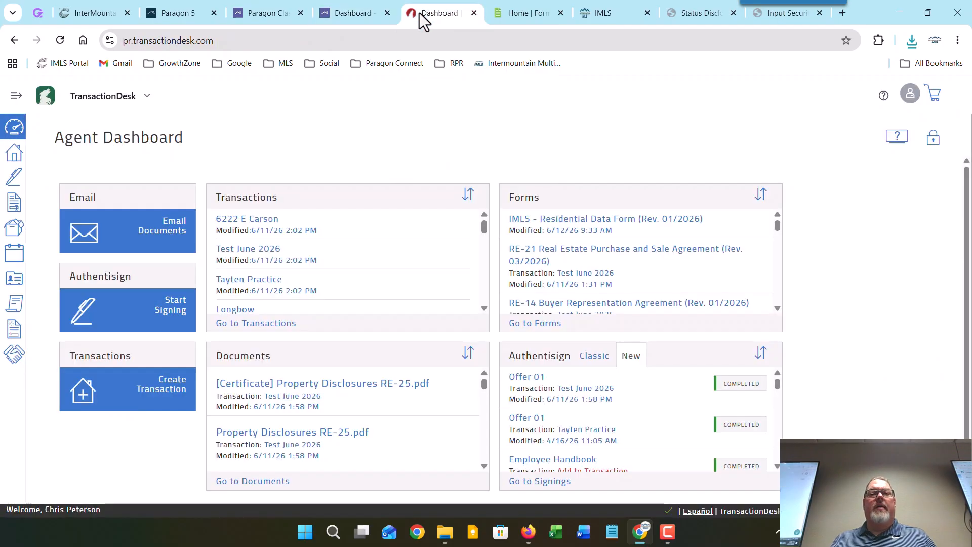
{"action": "left_click", "coordinate": [142, 104]}
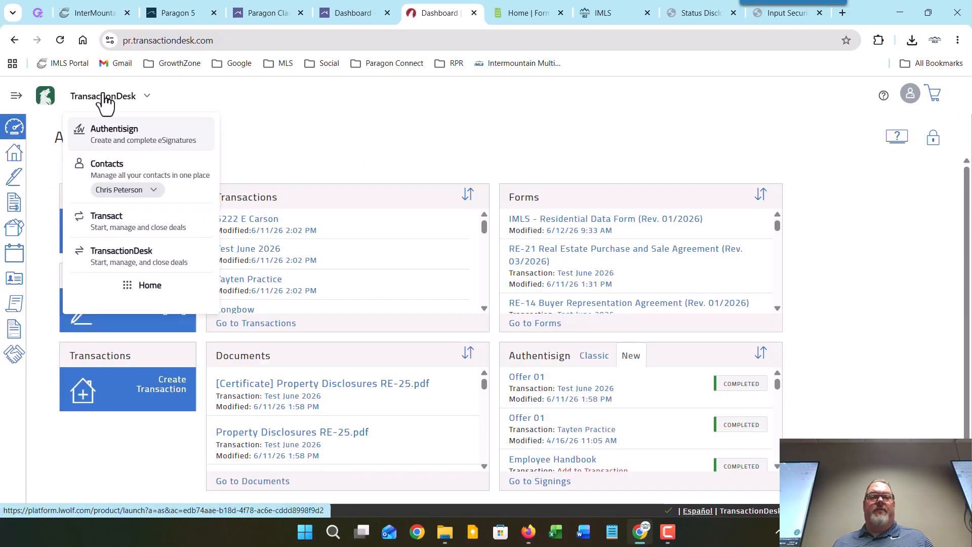
{"action": "left_click", "coordinate": [295, 93]}
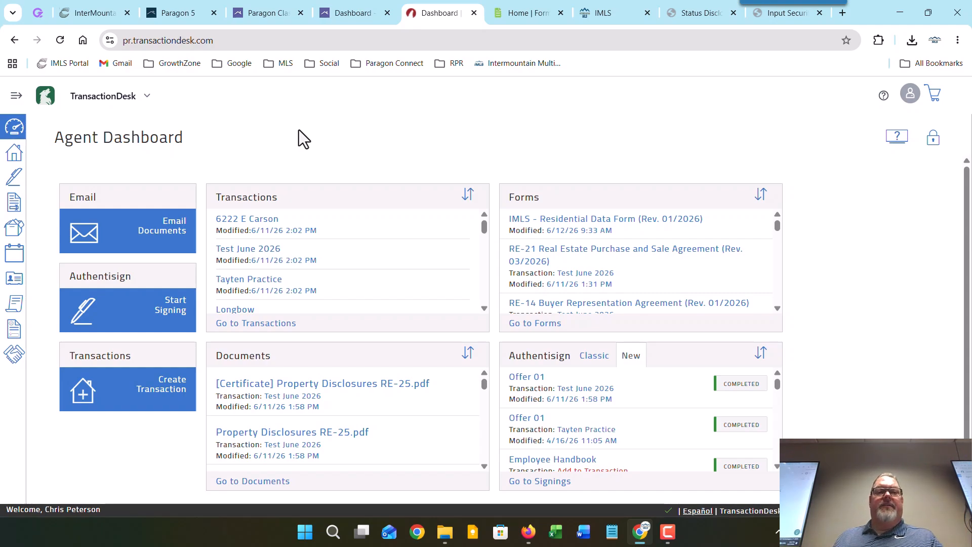
Step: Create a new standalone Residential Data Form from the IMLS Data Forms folder
{"action": "left_click", "coordinate": [14, 205]}
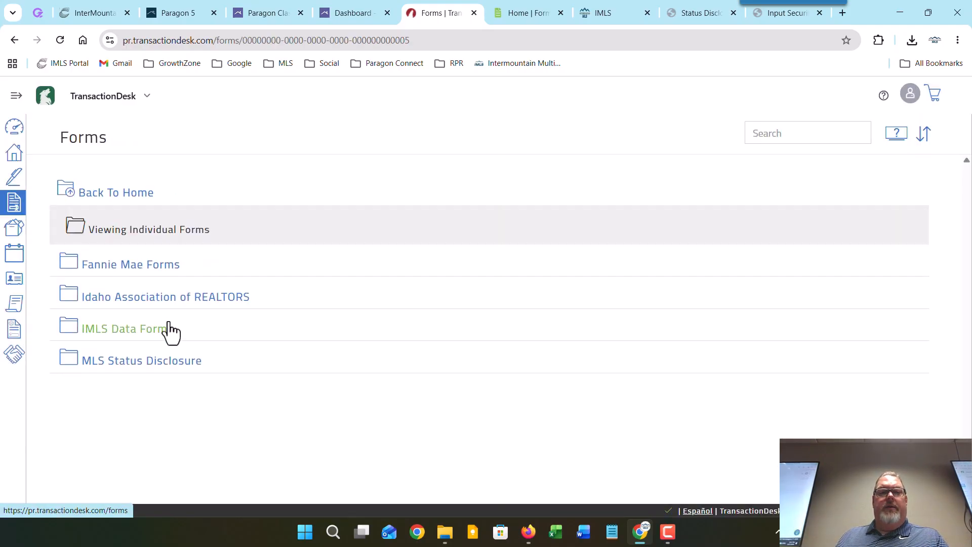
{"action": "left_click", "coordinate": [144, 331]}
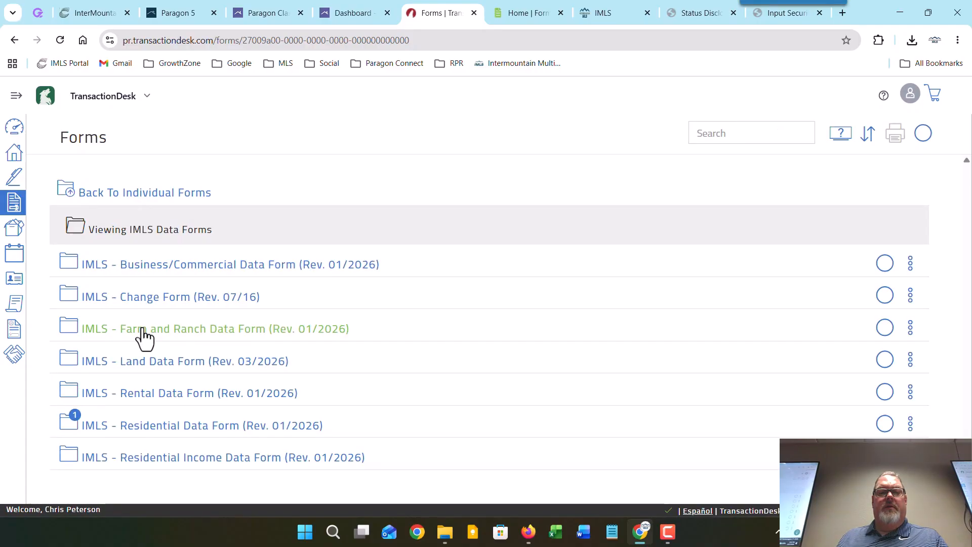
{"action": "left_click", "coordinate": [910, 423]}
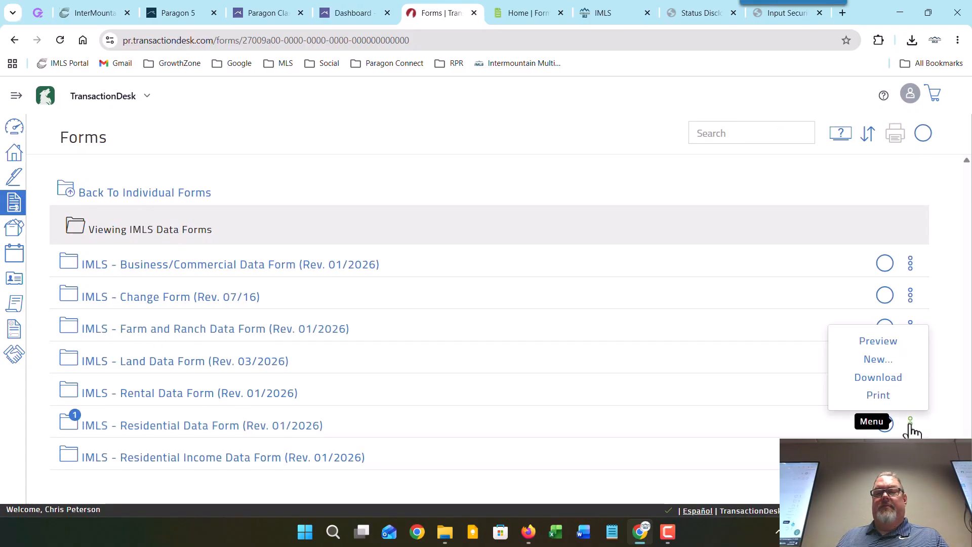
{"action": "left_click", "coordinate": [881, 361]}
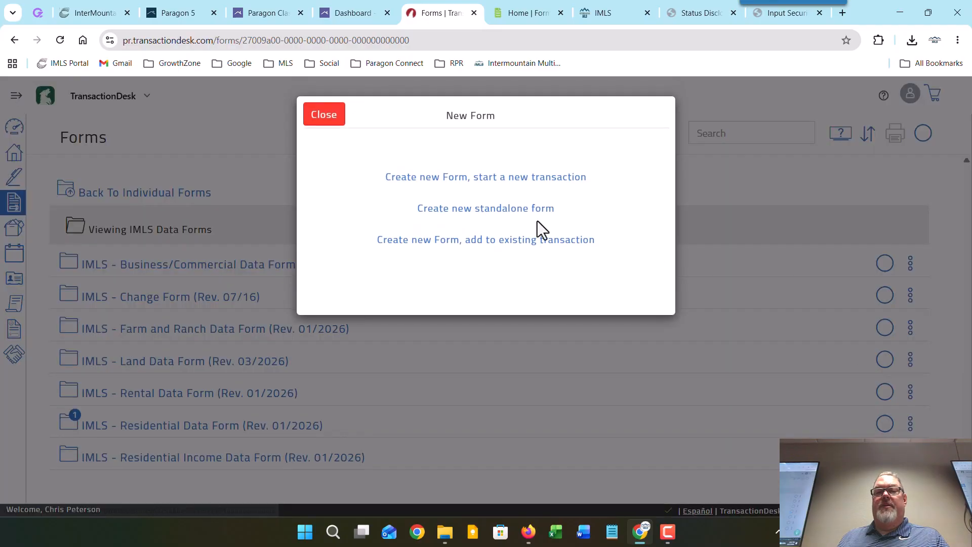
{"action": "left_click", "coordinate": [462, 210]}
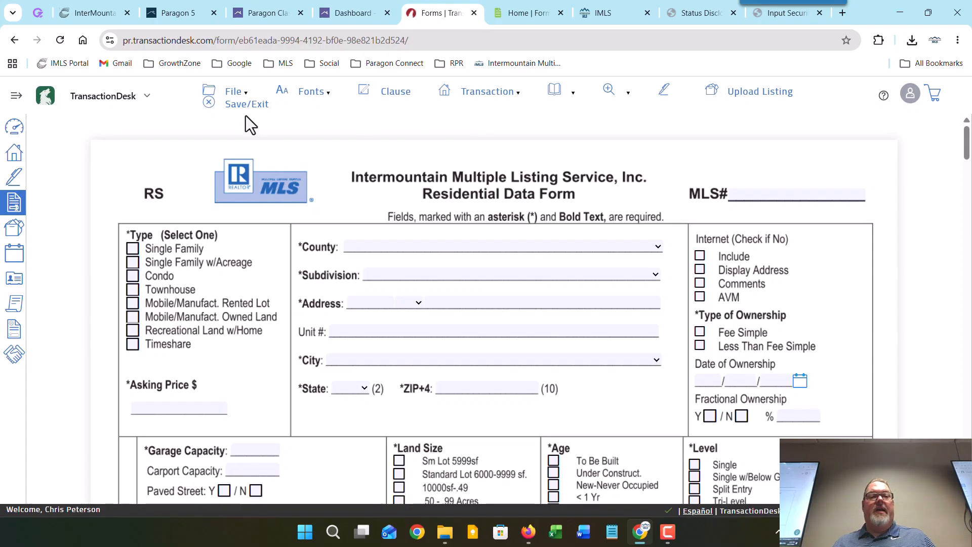
Step: Start a File > Listing/Partial ID import, then go to Paragon's class search results
{"action": "left_click", "coordinate": [233, 95]}
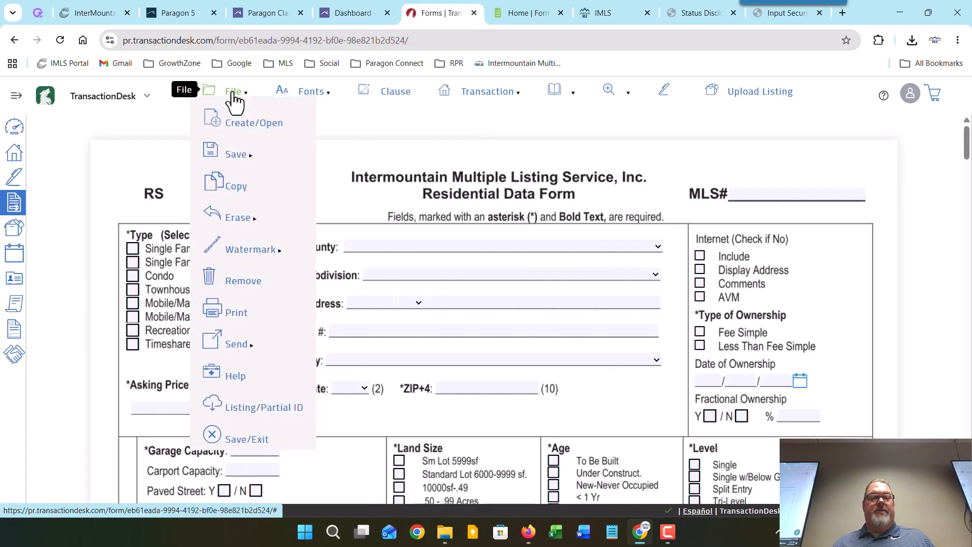
{"action": "left_click", "coordinate": [259, 414]}
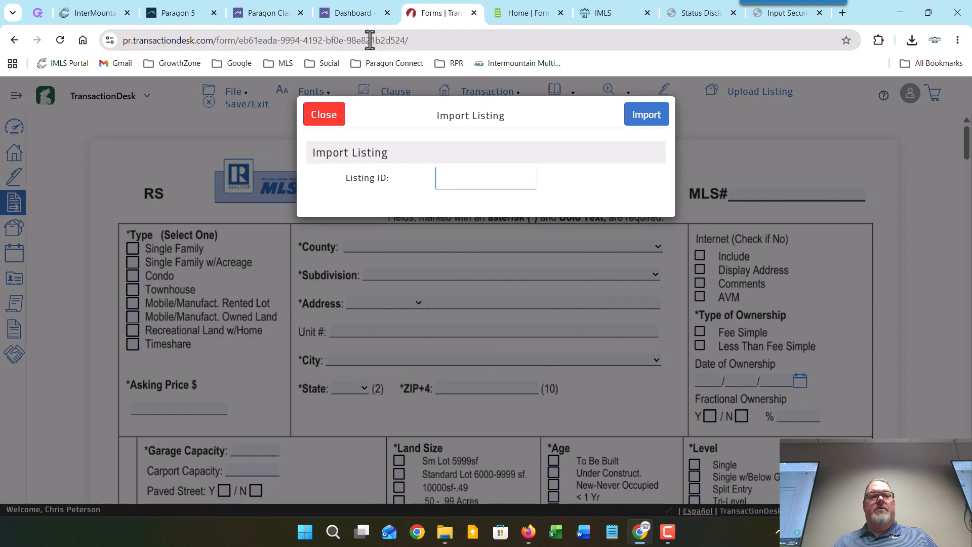
{"action": "left_click", "coordinate": [260, 12]}
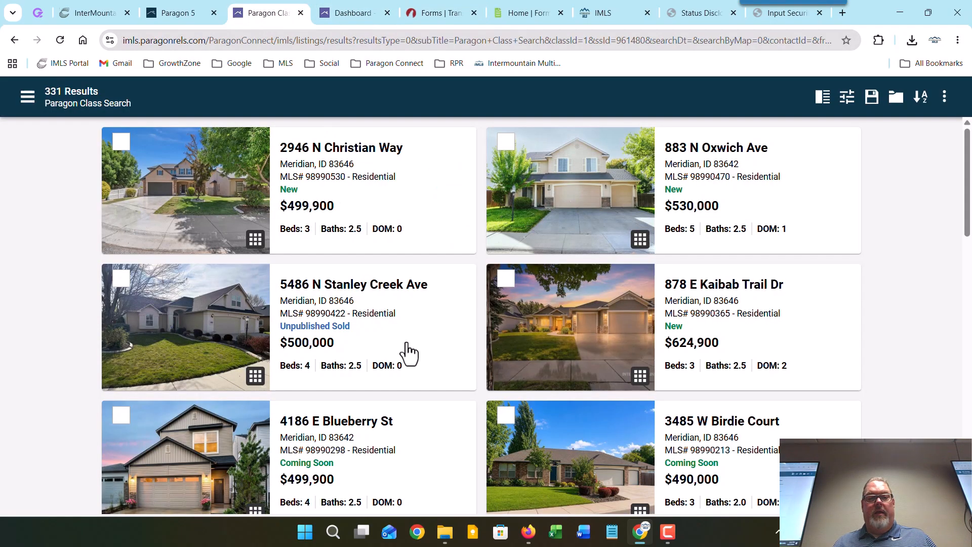
{"action": "scroll", "coordinate": [409, 353], "scroll_direction": "down", "scroll_amount": 3}
{"action": "scroll", "coordinate": [410, 349], "scroll_direction": "down", "scroll_amount": 15}
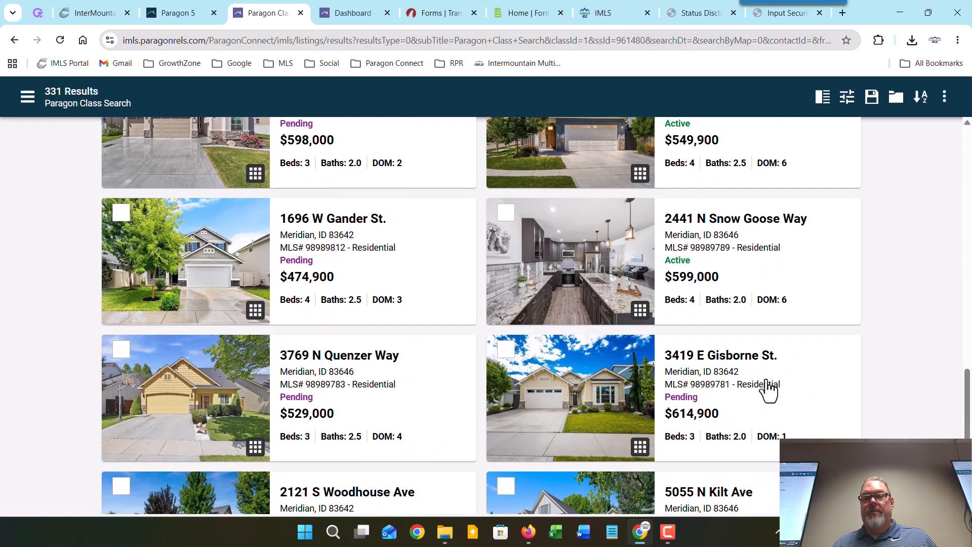
{"action": "left_click", "coordinate": [767, 390]}
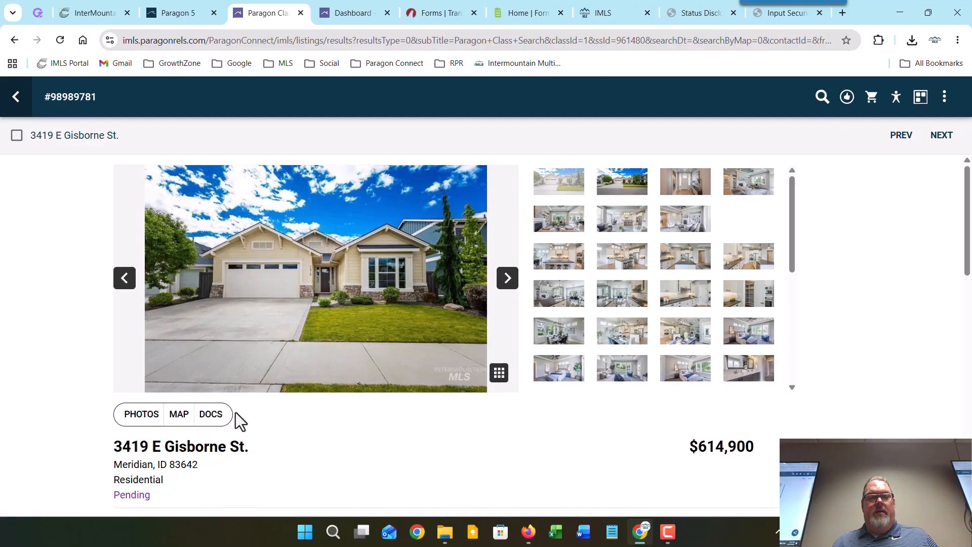
{"action": "scroll", "coordinate": [410, 418], "scroll_direction": "down", "scroll_amount": 4}
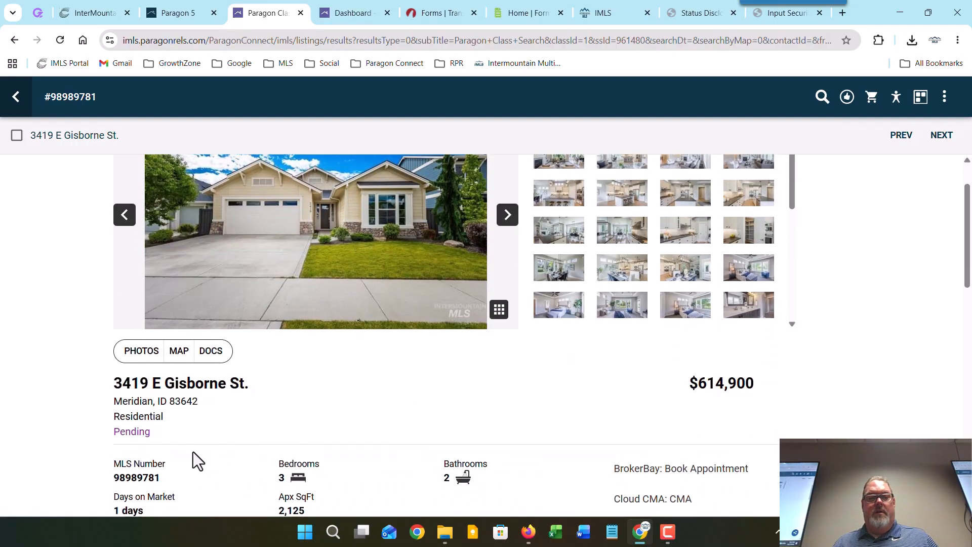
{"action": "double_click", "coordinate": [142, 350]}
{"action": "right_click", "coordinate": [140, 349]}
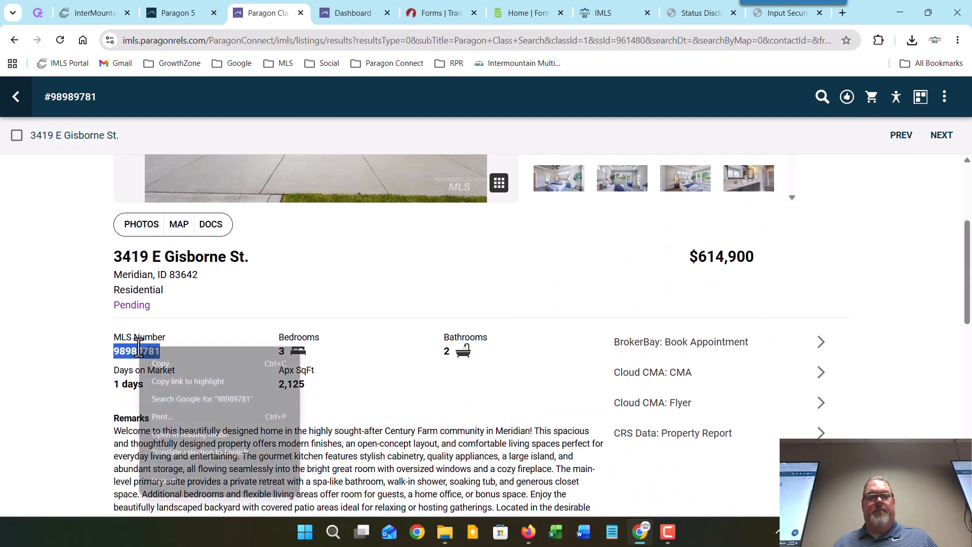
Step: Copy MLS number 98989781, paste it as the Listing ID and import the listing
{"action": "left_click", "coordinate": [157, 364]}
{"action": "left_click", "coordinate": [441, 14]}
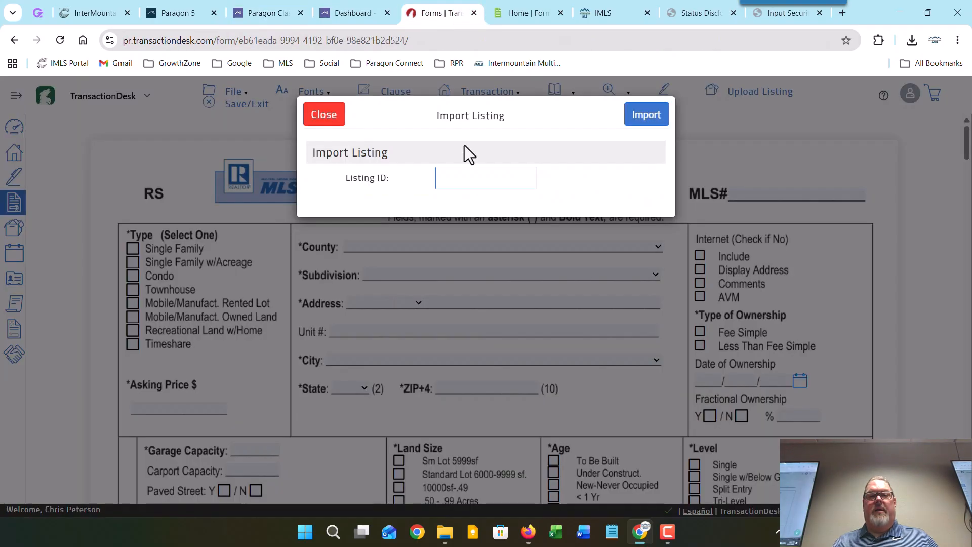
{"action": "right_click", "coordinate": [460, 171]}
{"action": "left_click", "coordinate": [503, 325]}
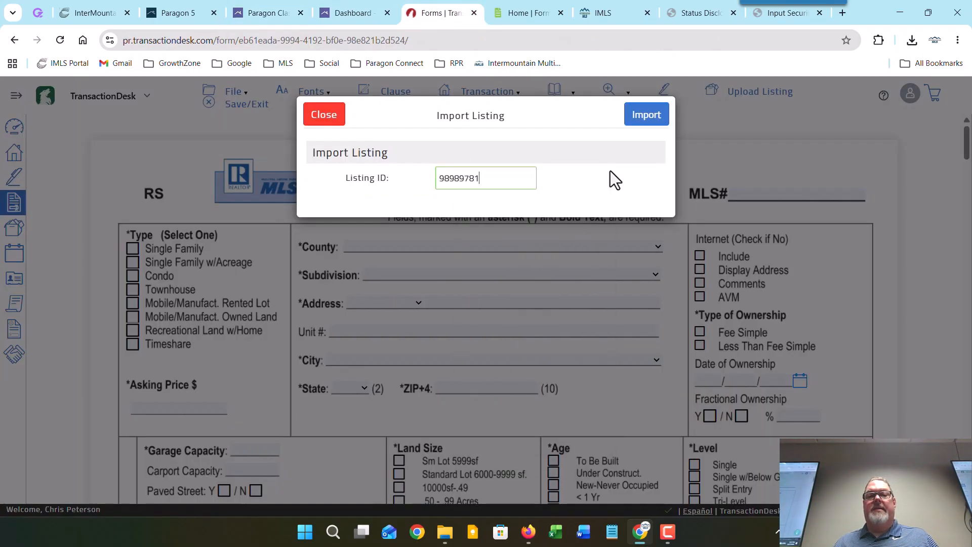
{"action": "left_click", "coordinate": [653, 115]}
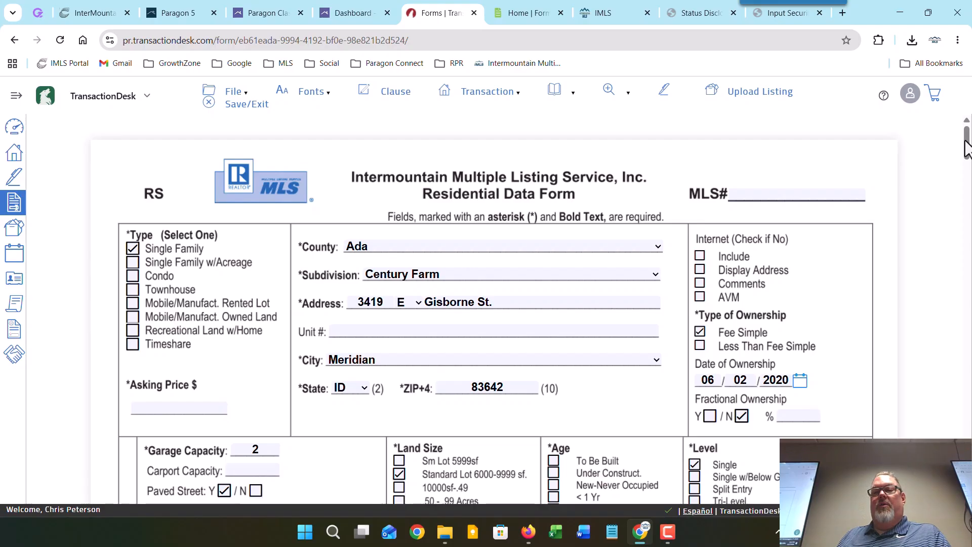
{"action": "left_click_drag", "start_coordinate": [968, 141], "coordinate": [951, 464]}
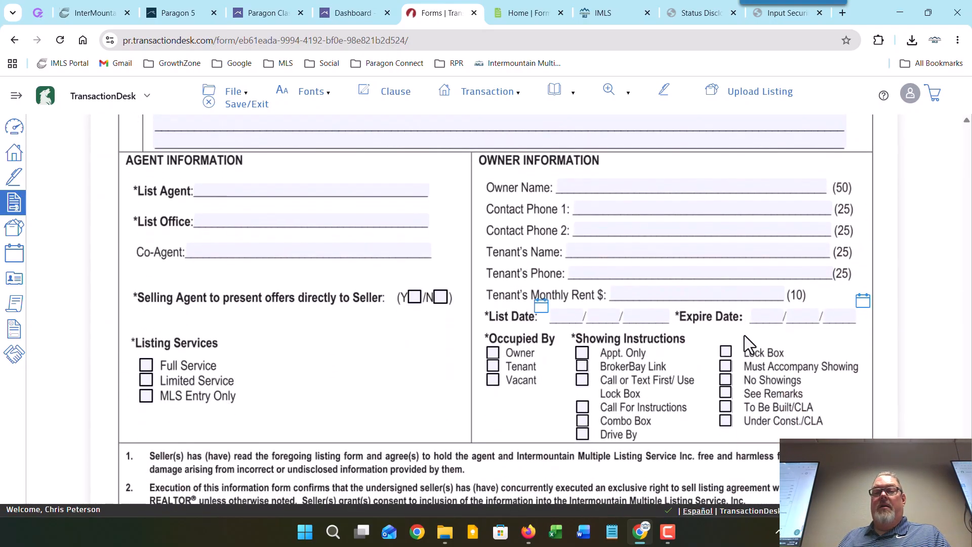
{"action": "left_click", "coordinate": [747, 96]}
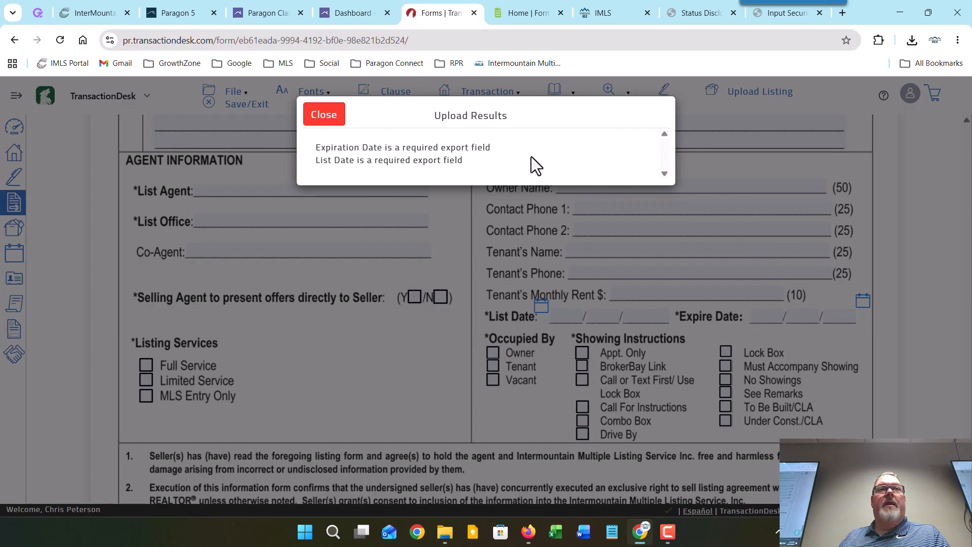
Step: Set List Date 06/17/2026 and Expire Date 06/18/2026, then upload the listing to the MLS
{"action": "left_click", "coordinate": [322, 127]}
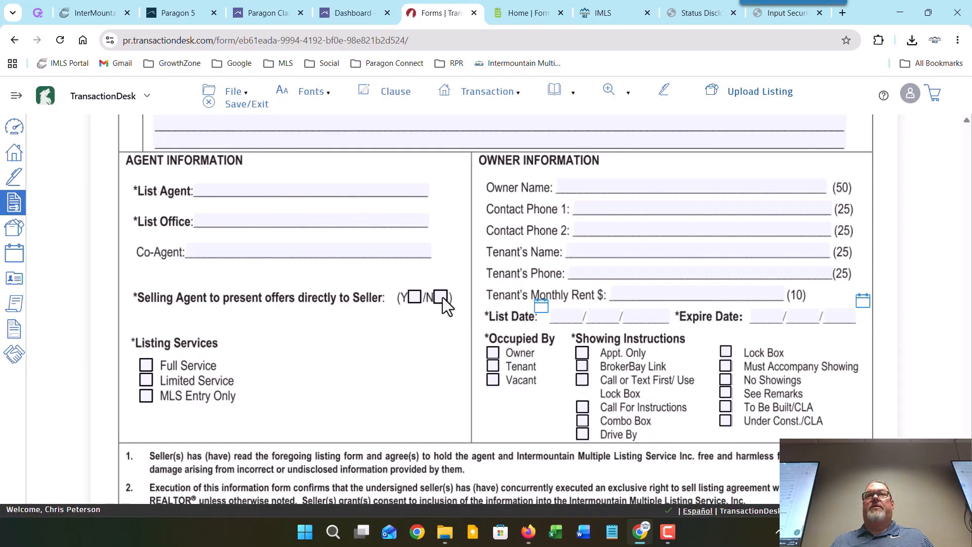
{"action": "left_click", "coordinate": [541, 308]}
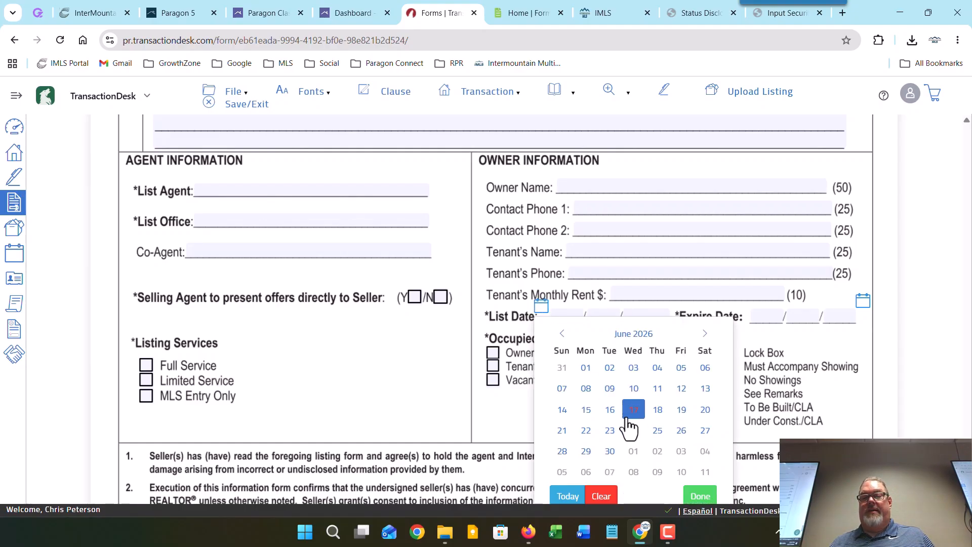
{"action": "left_click", "coordinate": [634, 410]}
{"action": "left_click", "coordinate": [867, 302]}
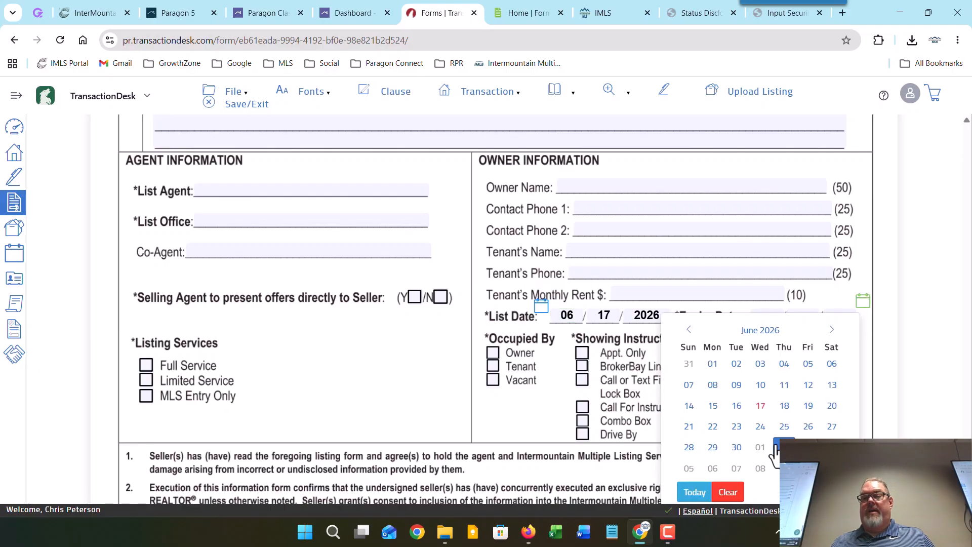
{"action": "left_click", "coordinate": [786, 403]}
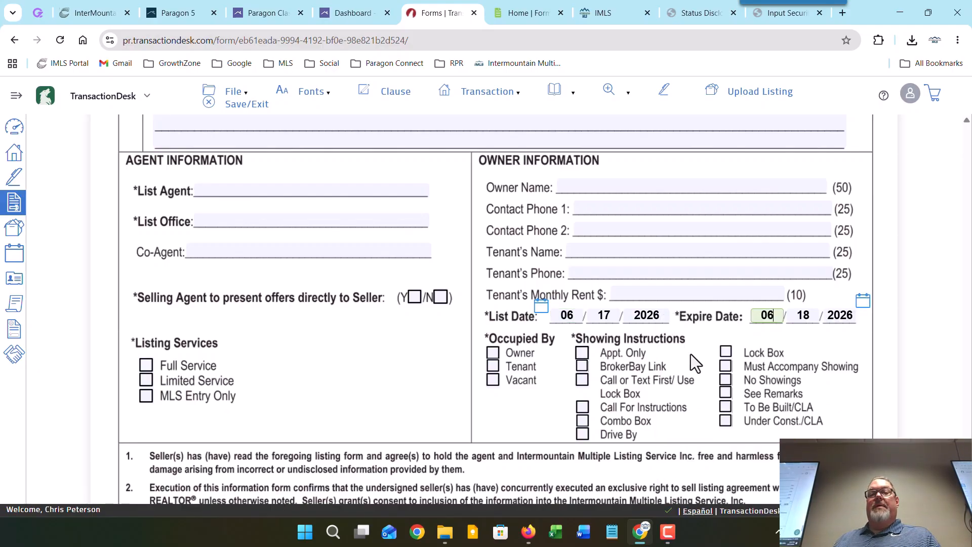
{"action": "left_click", "coordinate": [754, 102]}
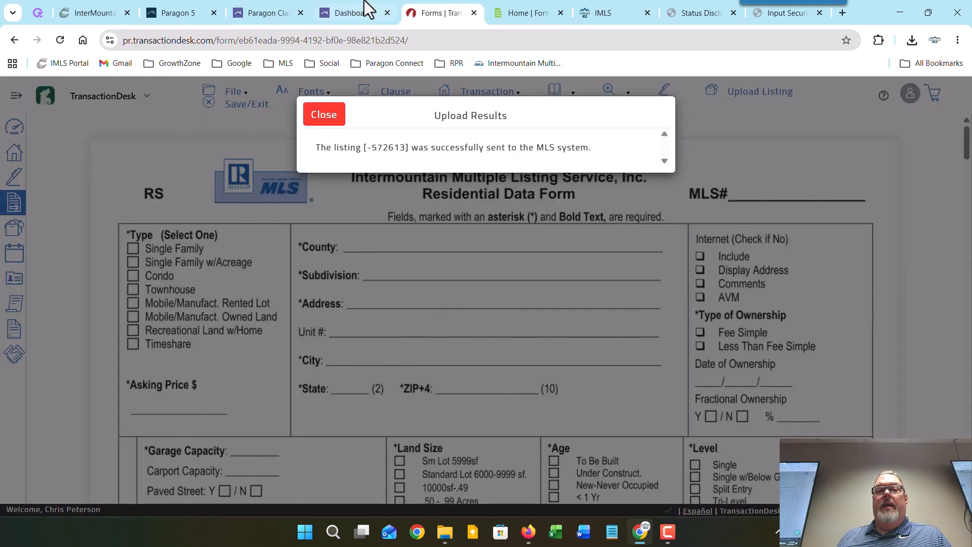
{"action": "left_click", "coordinate": [353, 11]}
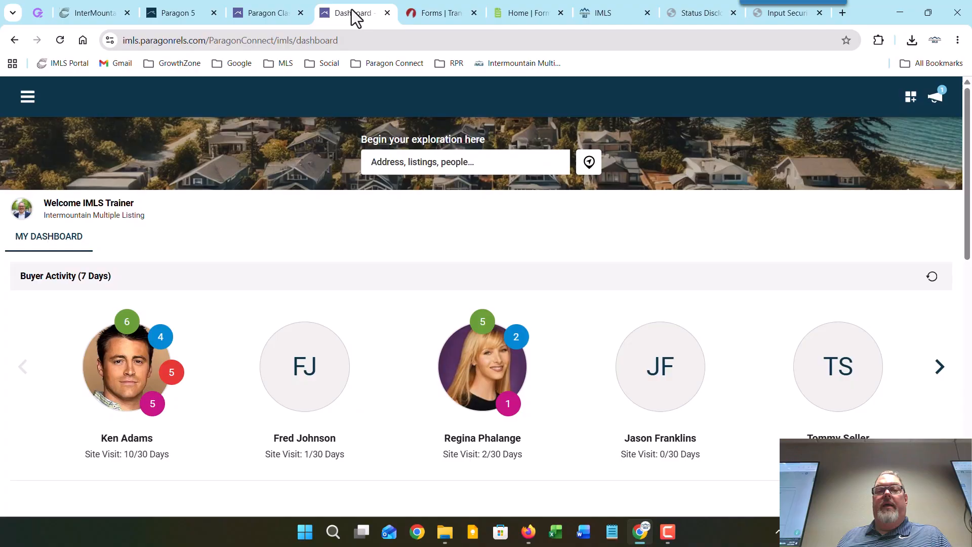
{"action": "left_click", "coordinate": [28, 99]}
{"action": "left_click", "coordinate": [69, 327]}
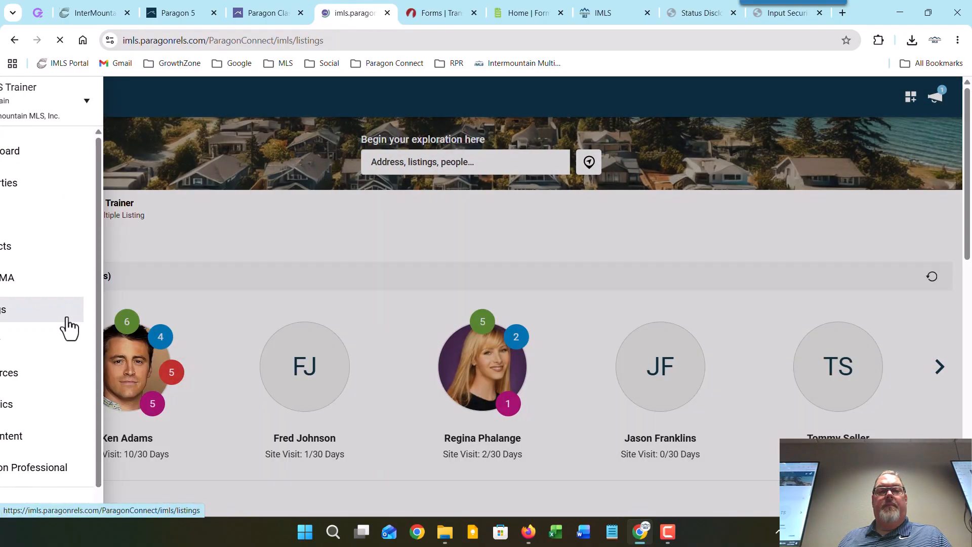
{"action": "left_click", "coordinate": [724, 146]}
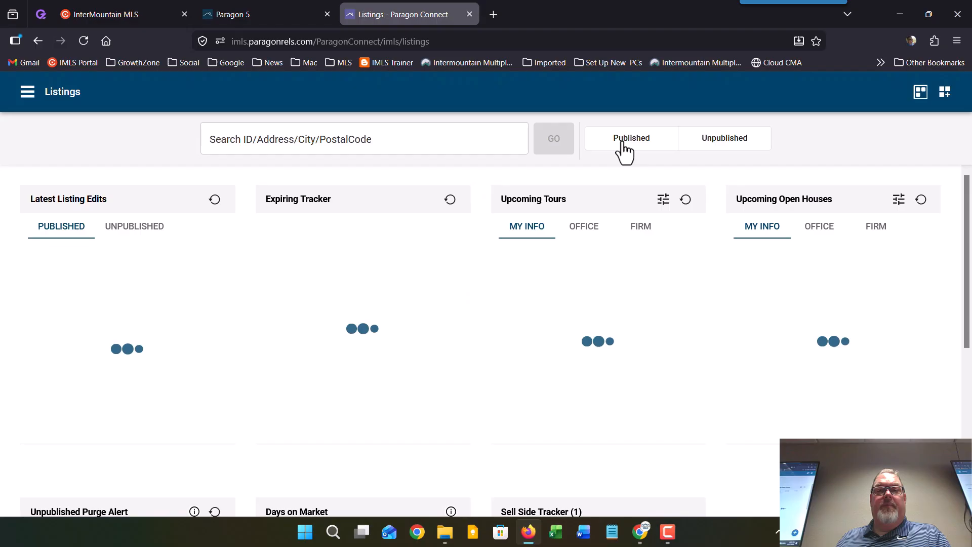
{"action": "left_click", "coordinate": [715, 145]}
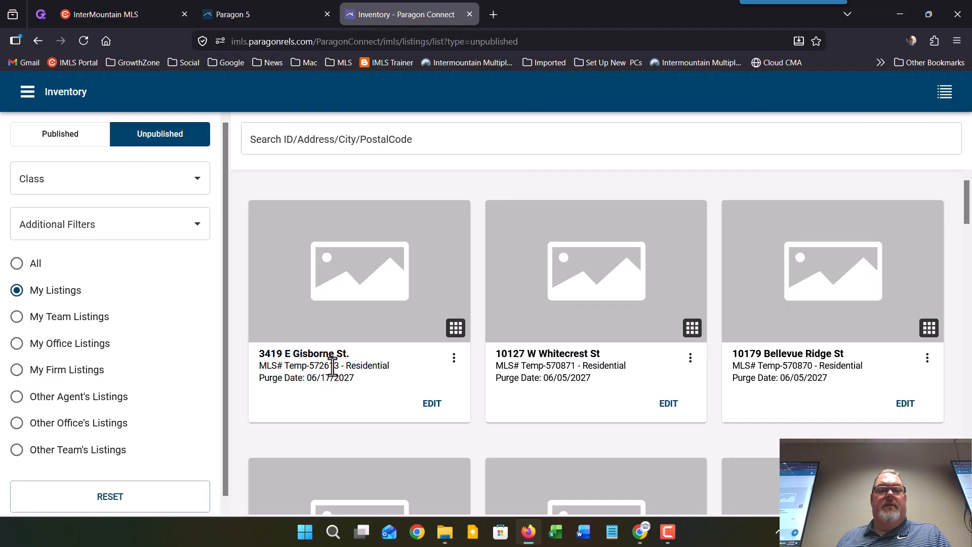
{"action": "left_click", "coordinate": [431, 404]}
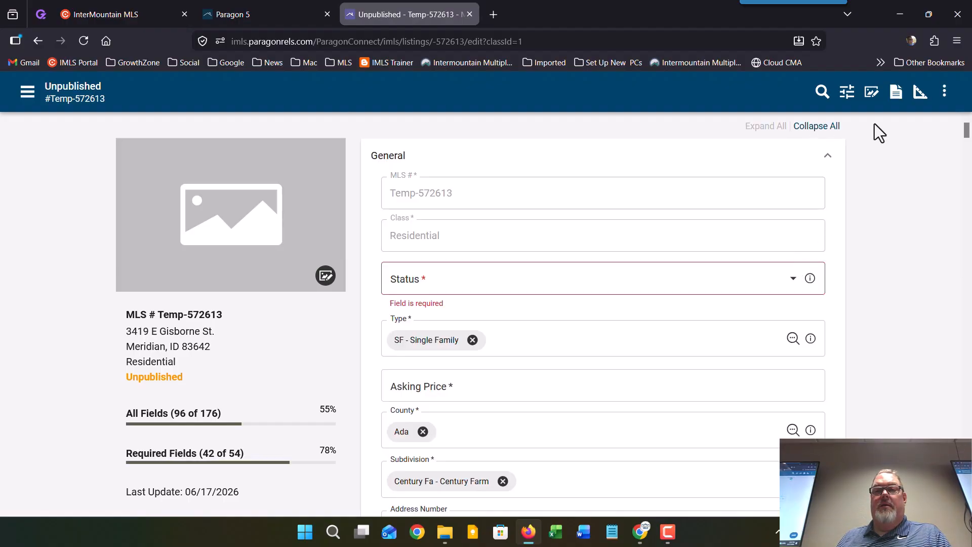
{"action": "mouse_move", "coordinate": [967, 136]}
{"action": "left_mouse_down"}
{"action": "mouse_move", "coordinate": [951, 285]}
{"action": "mouse_move", "coordinate": [956, 124]}
{"action": "left_mouse_up"}
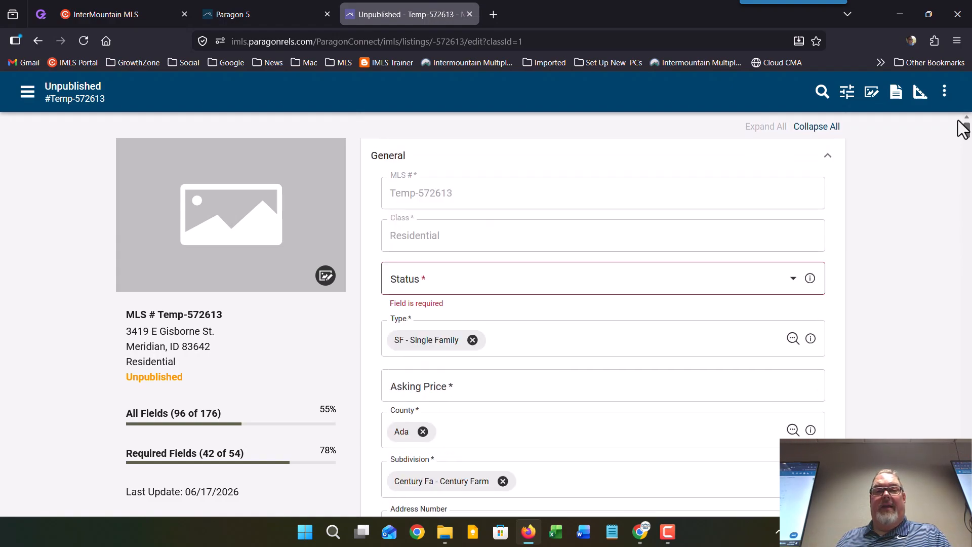
Step: Go back to the Paragon dashboard and return to the TransactionDesk form
{"action": "left_click", "coordinate": [24, 94]}
{"action": "left_click", "coordinate": [38, 146]}
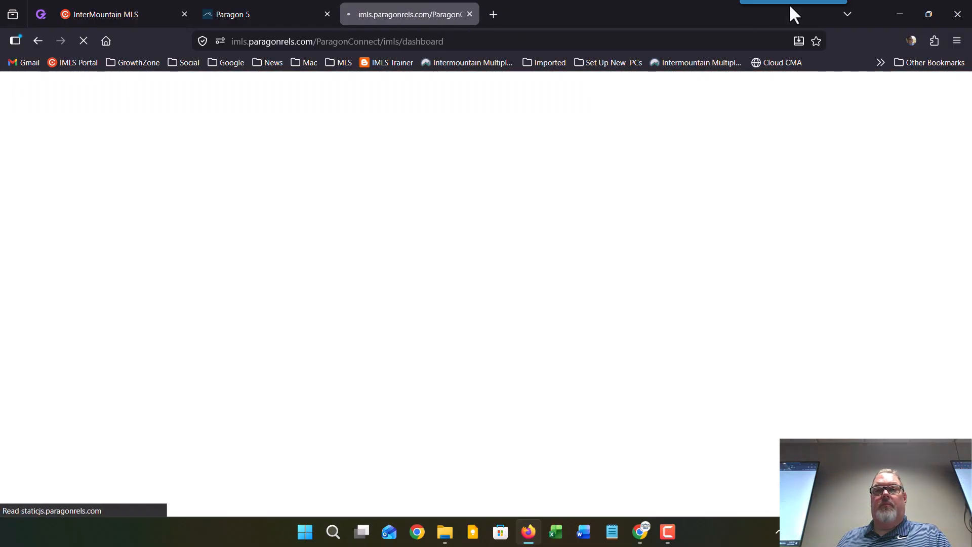
{"action": "left_click", "coordinate": [889, 13]}
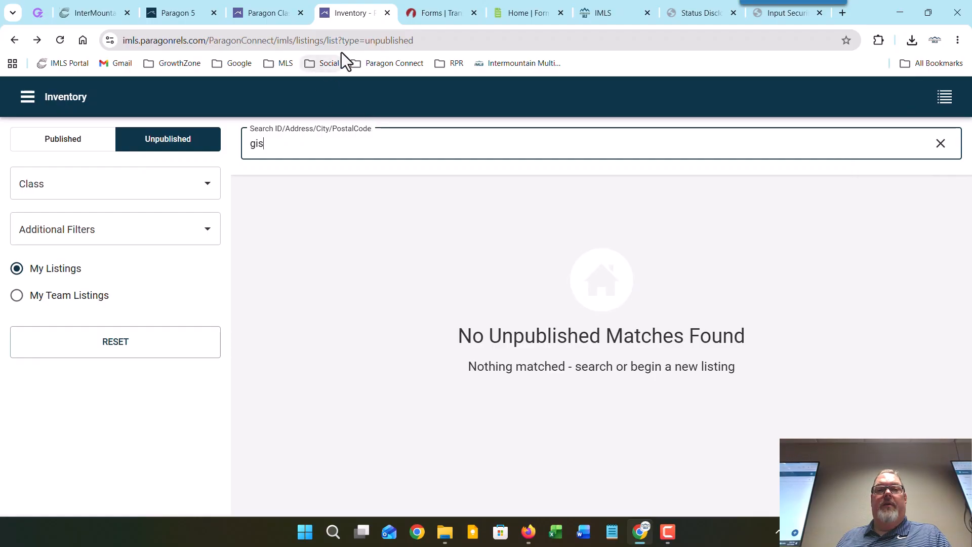
{"action": "left_click", "coordinate": [25, 96]}
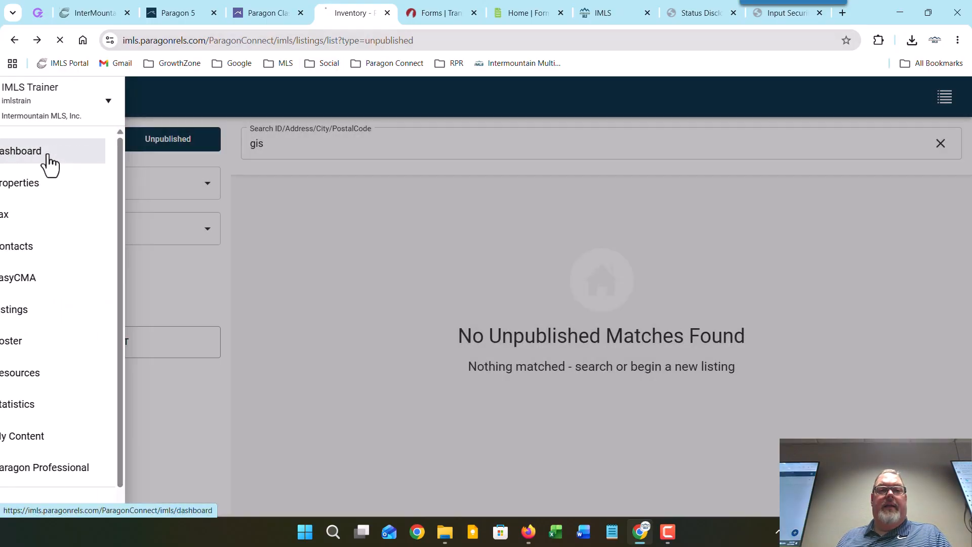
{"action": "left_click", "coordinate": [49, 158]}
Step: Bring up the Form Simplicity home page with its Recent Transactions list
{"action": "left_click", "coordinate": [440, 13]}
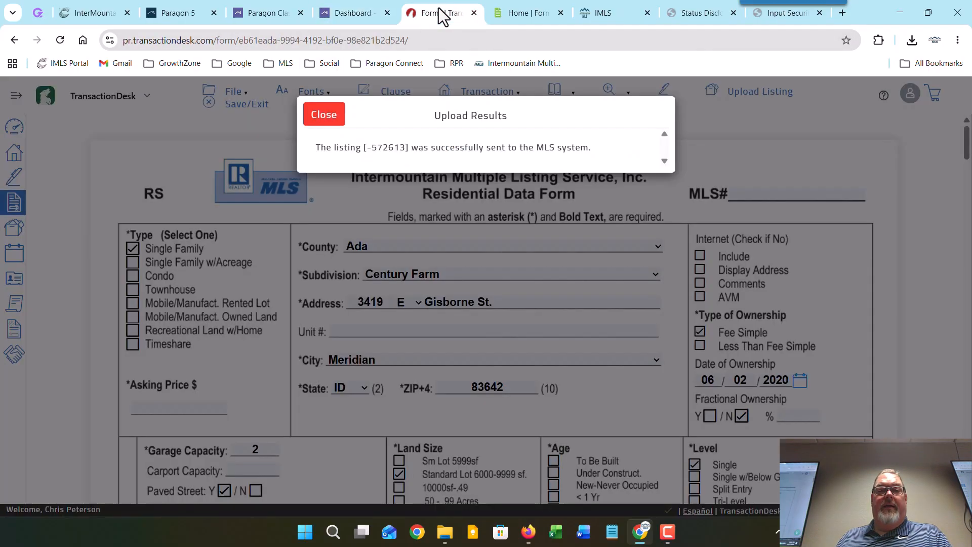
{"action": "left_click", "coordinate": [520, 7]}
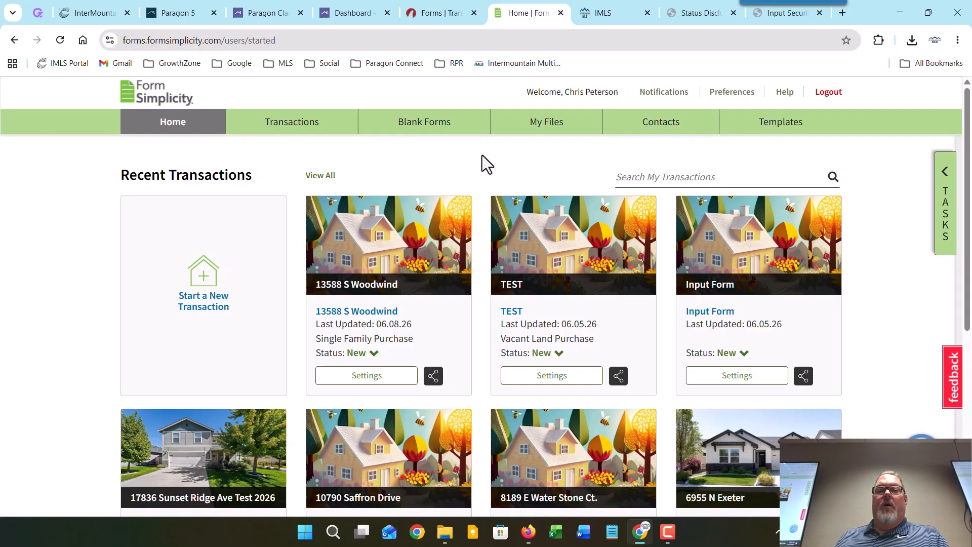
Step: Open a blank Residential Data Form_LC from the MLS - InterMountain MLS forms library
{"action": "left_click", "coordinate": [430, 121]}
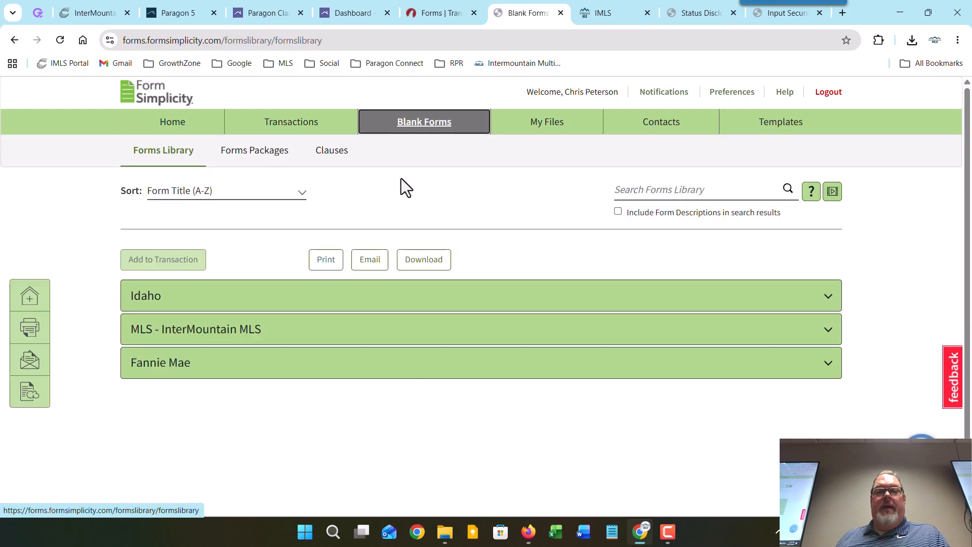
{"action": "left_click", "coordinate": [282, 334]}
{"action": "scroll", "coordinate": [303, 404], "scroll_direction": "down", "scroll_amount": 4}
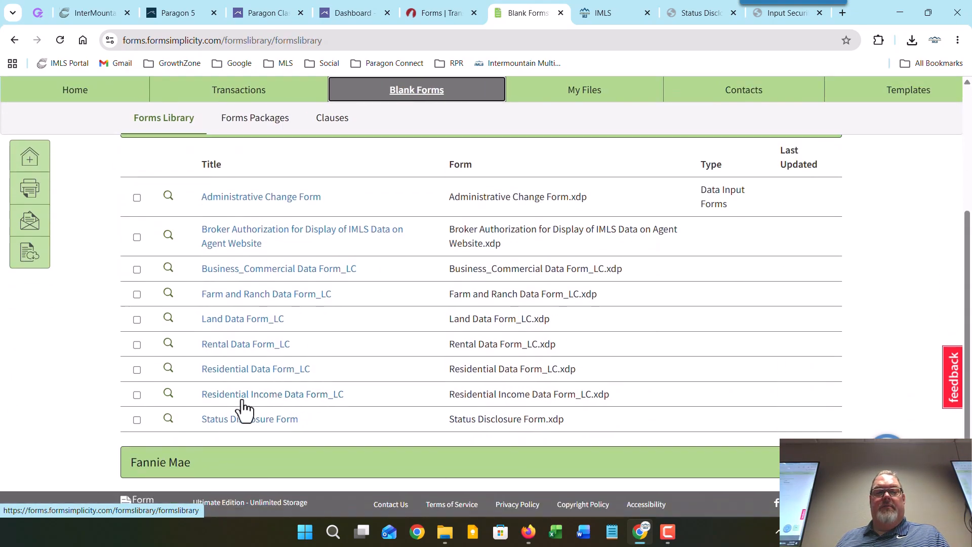
{"action": "left_click", "coordinate": [238, 370]}
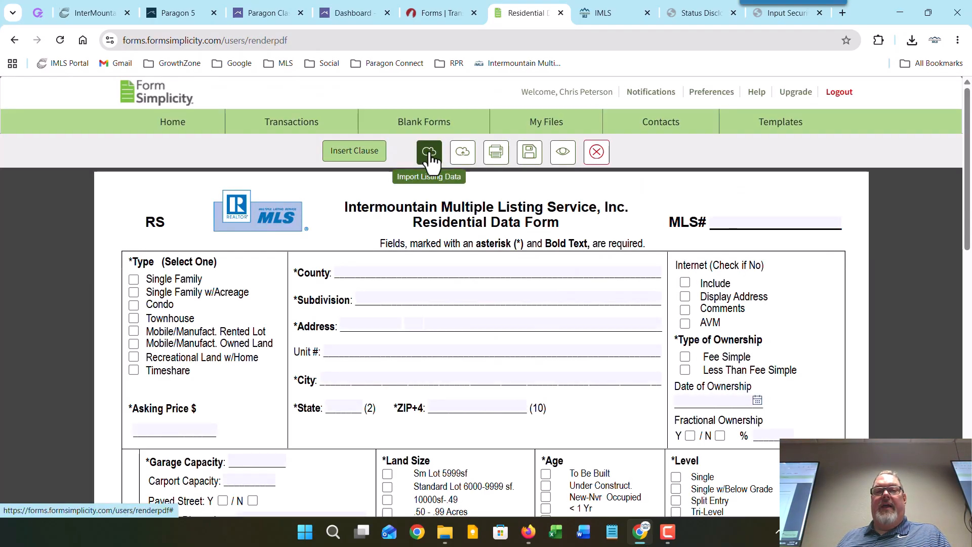
Step: Request the Paragon MLS listing data import, bringing up the Save Form prompt
{"action": "left_click", "coordinate": [428, 160]}
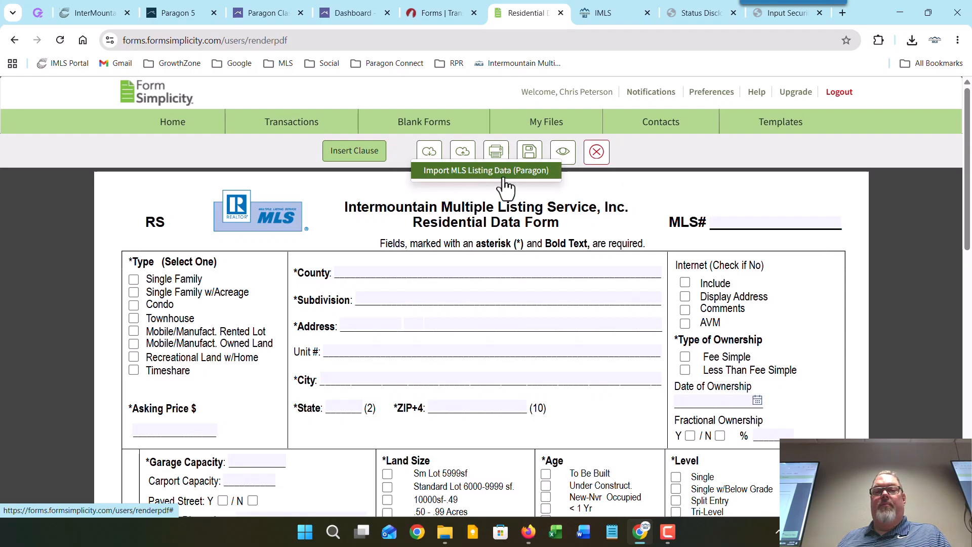
{"action": "left_click", "coordinate": [476, 171]}
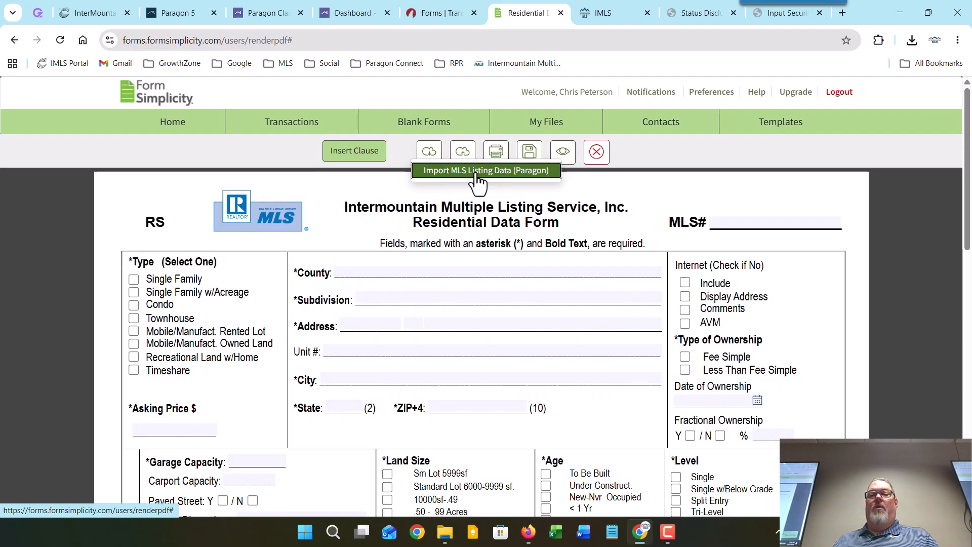
{"action": "left_click", "coordinate": [529, 151]}
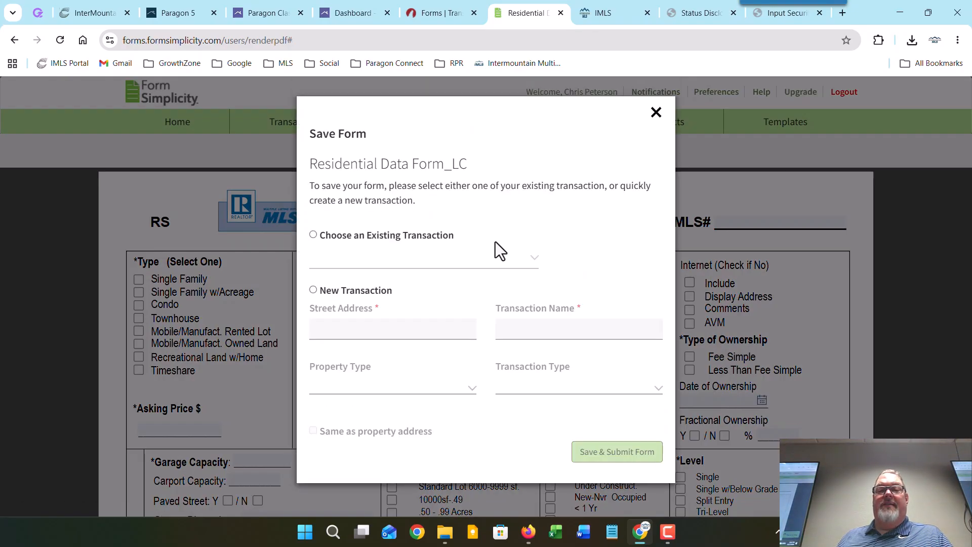
Step: Save and submit the form into the existing Input Form transaction
{"action": "left_click", "coordinate": [394, 237]}
{"action": "left_click", "coordinate": [530, 257]}
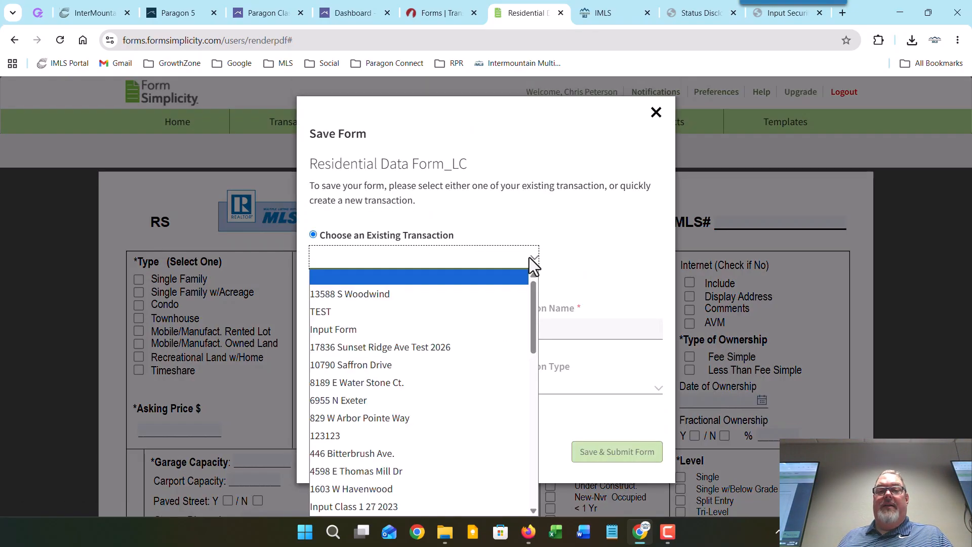
{"action": "left_click", "coordinate": [415, 330]}
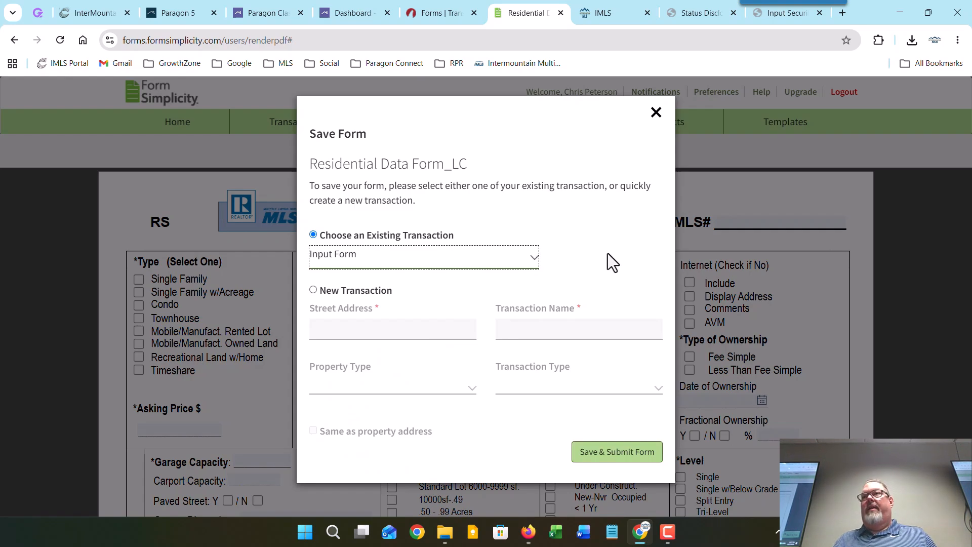
{"action": "left_click", "coordinate": [615, 455]}
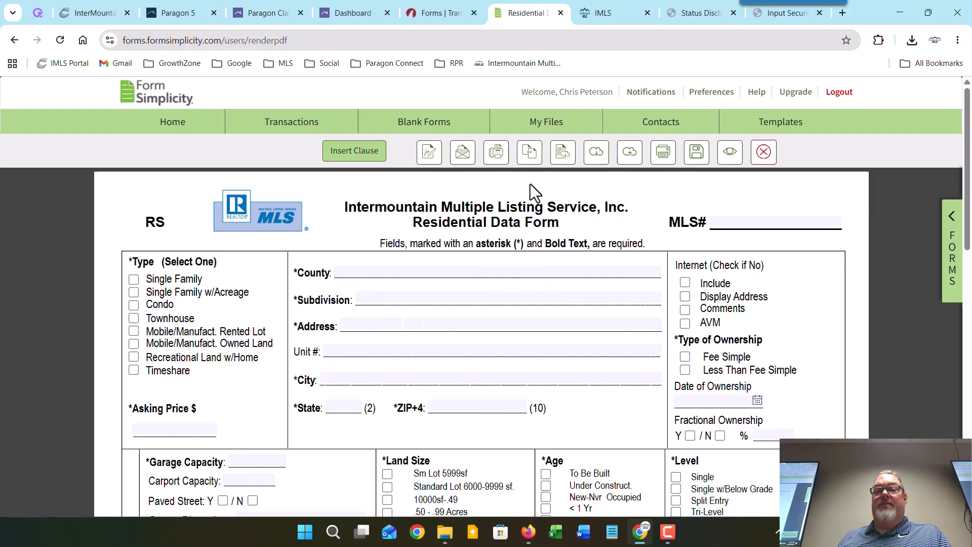
Step: Open the Import MLS Listing Data (Paragon) dialog, then go to the Paragon listing page
{"action": "left_click", "coordinate": [595, 164]}
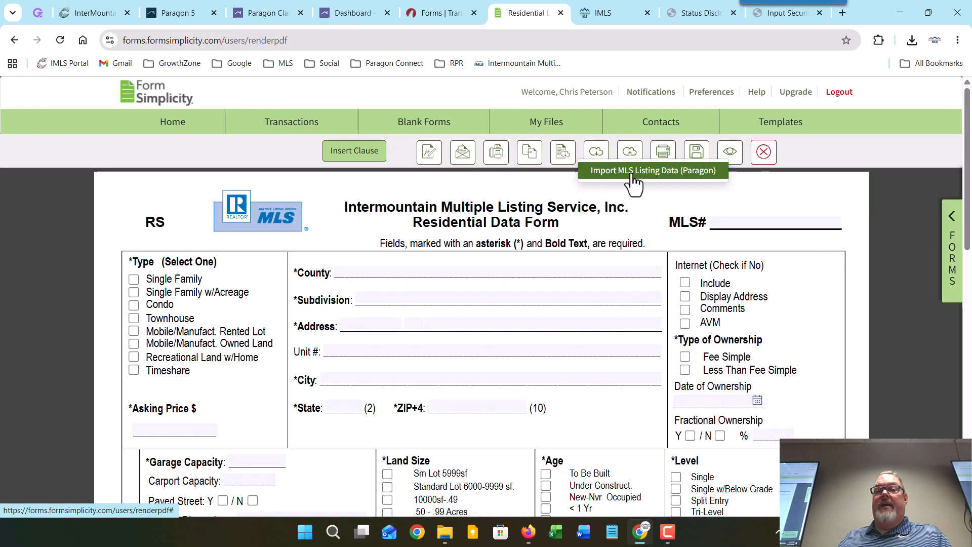
{"action": "left_click", "coordinate": [630, 175]}
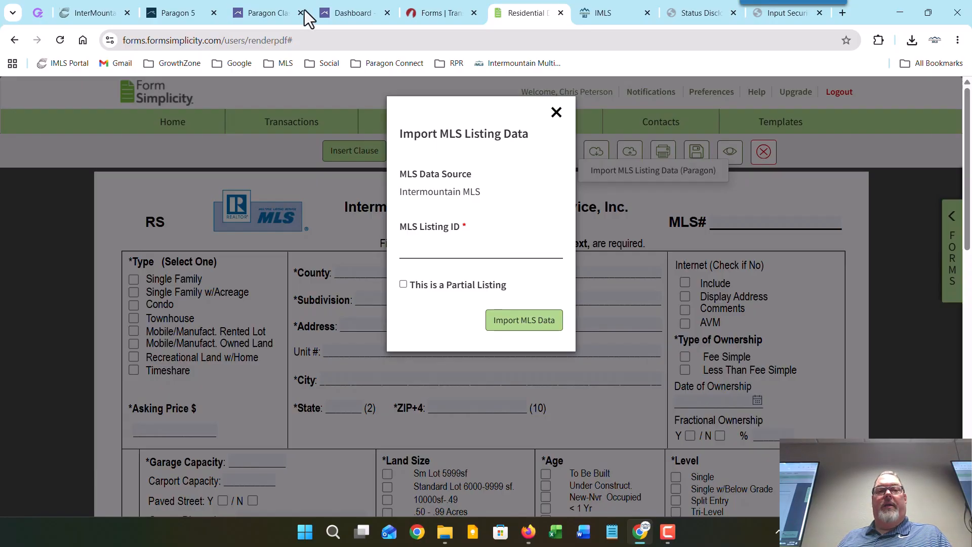
{"action": "left_click", "coordinate": [255, 7]}
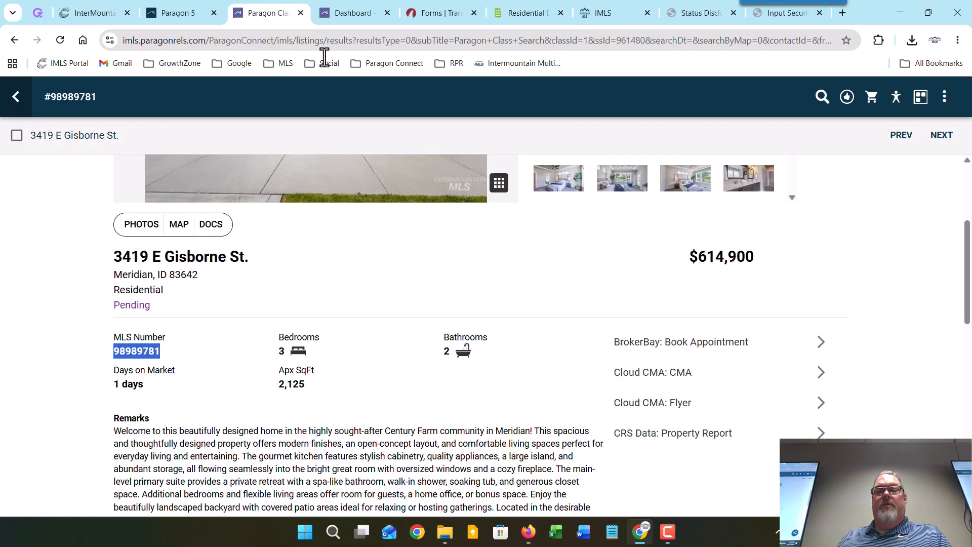
{"action": "left_click", "coordinate": [941, 135]}
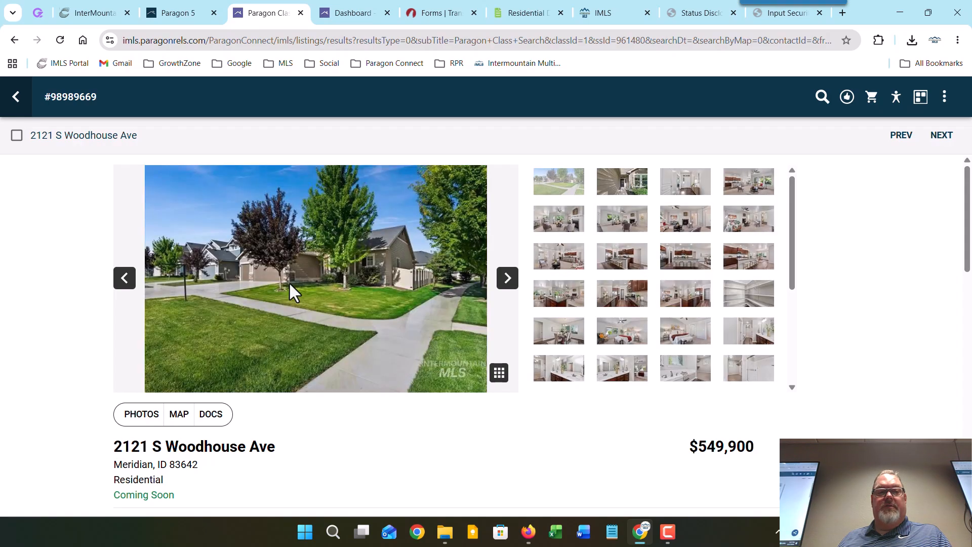
{"action": "scroll", "coordinate": [159, 419], "scroll_direction": "down", "scroll_amount": 3}
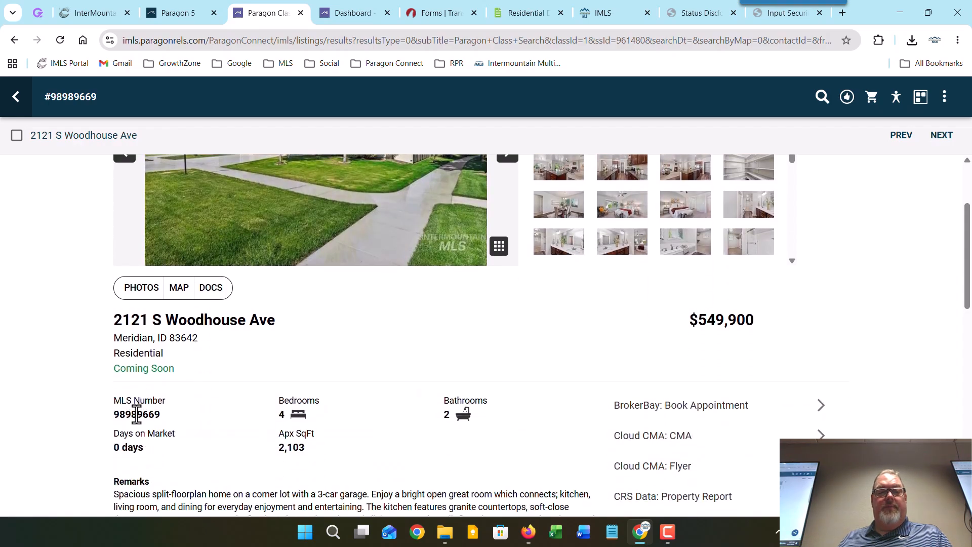
{"action": "double_click", "coordinate": [136, 414]}
{"action": "right_click", "coordinate": [137, 414]}
{"action": "left_click", "coordinate": [156, 280]}
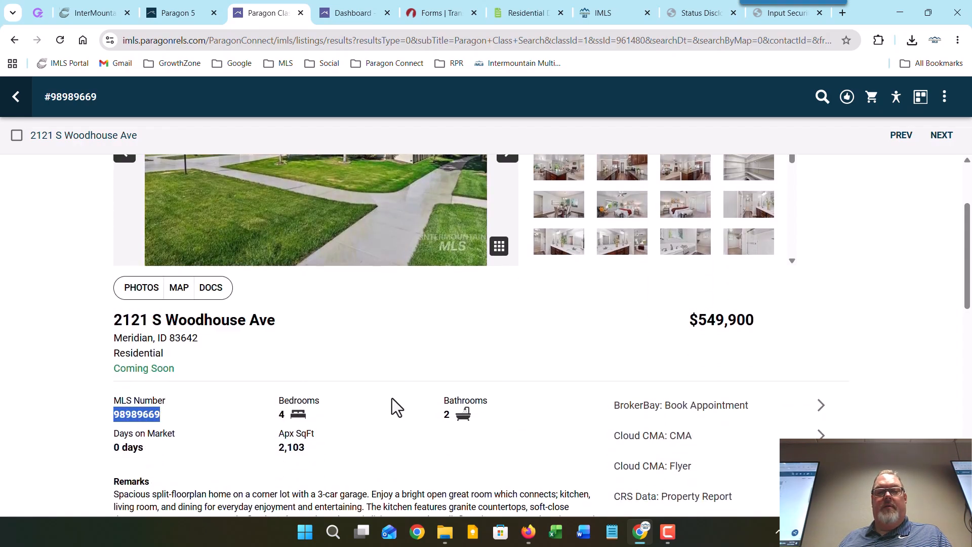
{"action": "left_click", "coordinate": [513, 13]}
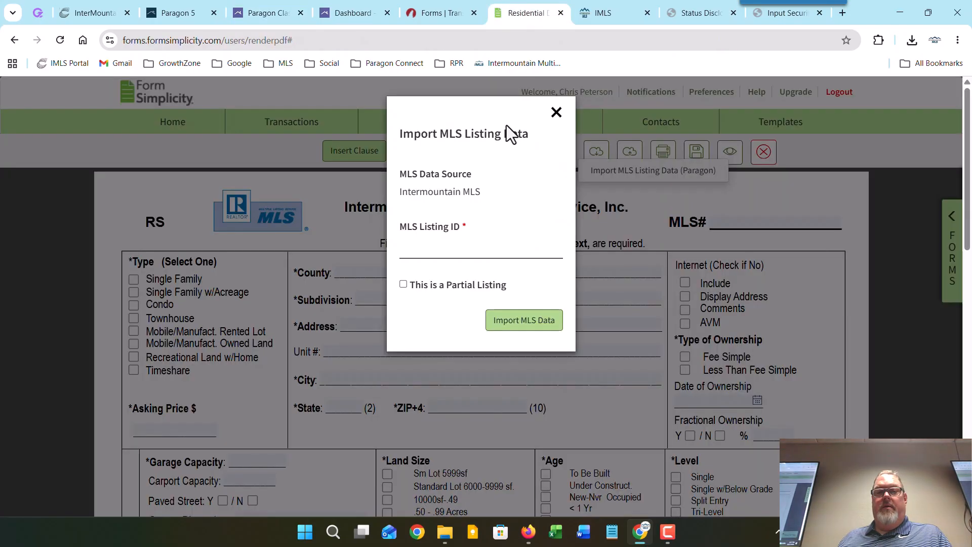
Step: Paste 98989669 into MLS Listing ID and import the listing's MLS data
{"action": "right_click", "coordinate": [425, 247]}
{"action": "left_click", "coordinate": [456, 375]}
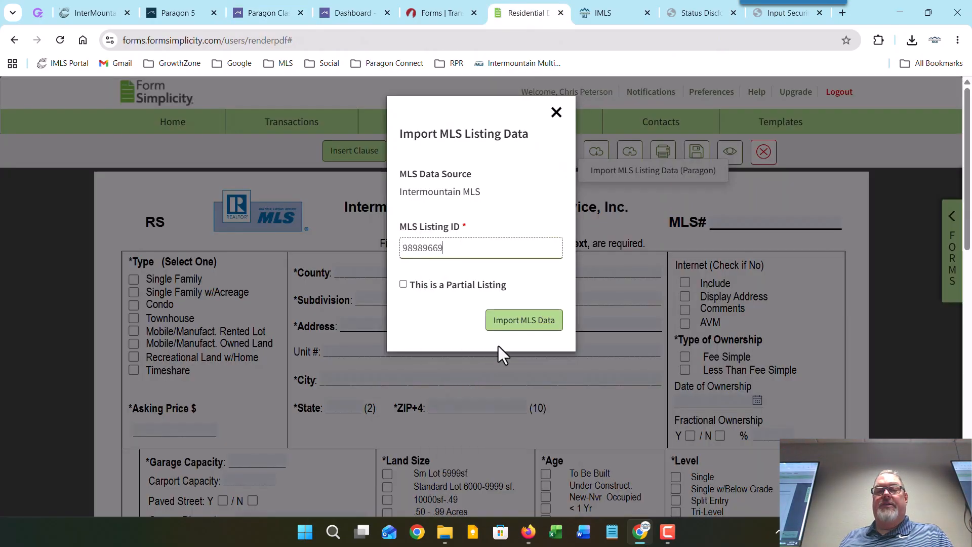
{"action": "left_click", "coordinate": [524, 319]}
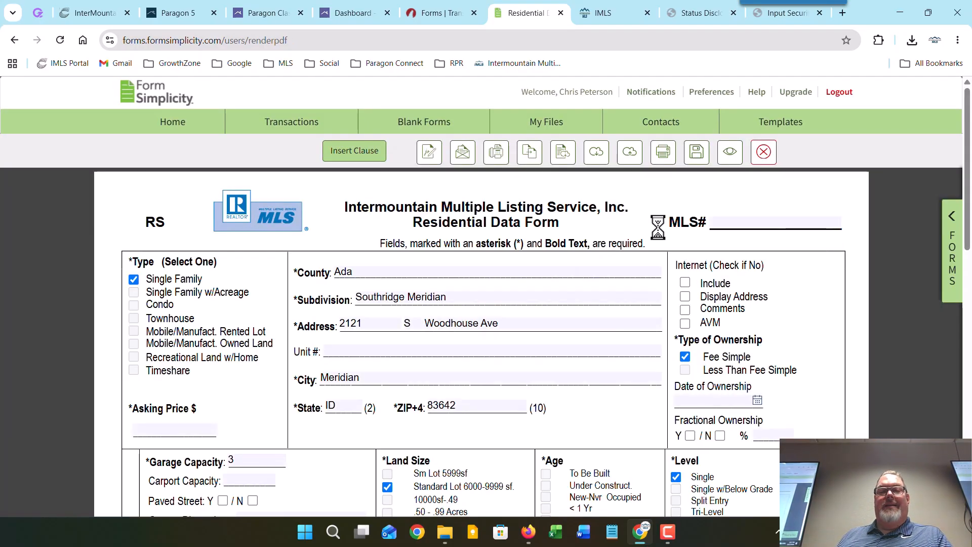
Step: In Agent/Owner Information, pick List Date 06/17/2026 and Expire Date 2026-06-18 from the calendars
{"action": "scroll", "coordinate": [661, 275], "scroll_direction": "down", "scroll_amount": 5}
{"action": "scroll", "coordinate": [660, 275], "scroll_direction": "down", "scroll_amount": 20}
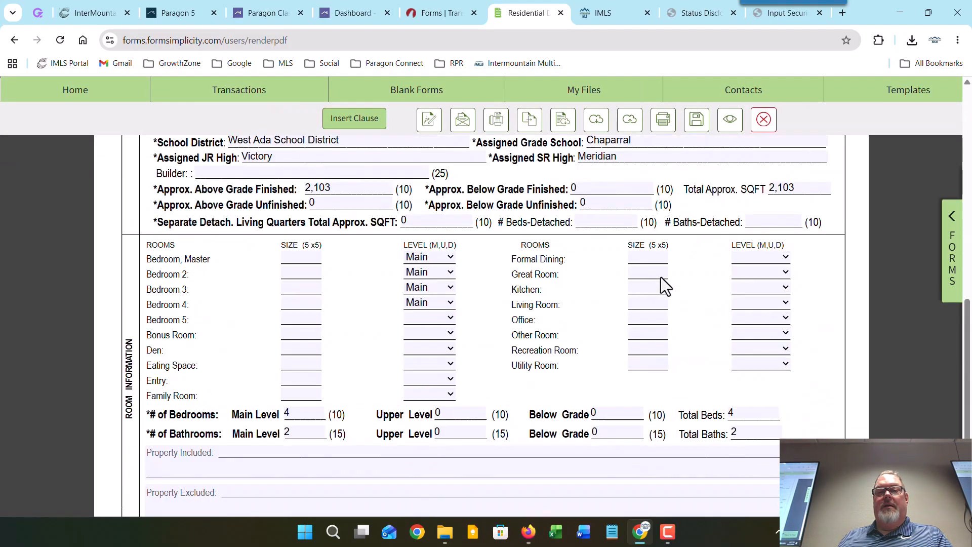
{"action": "scroll", "coordinate": [667, 281], "scroll_direction": "down", "scroll_amount": 15}
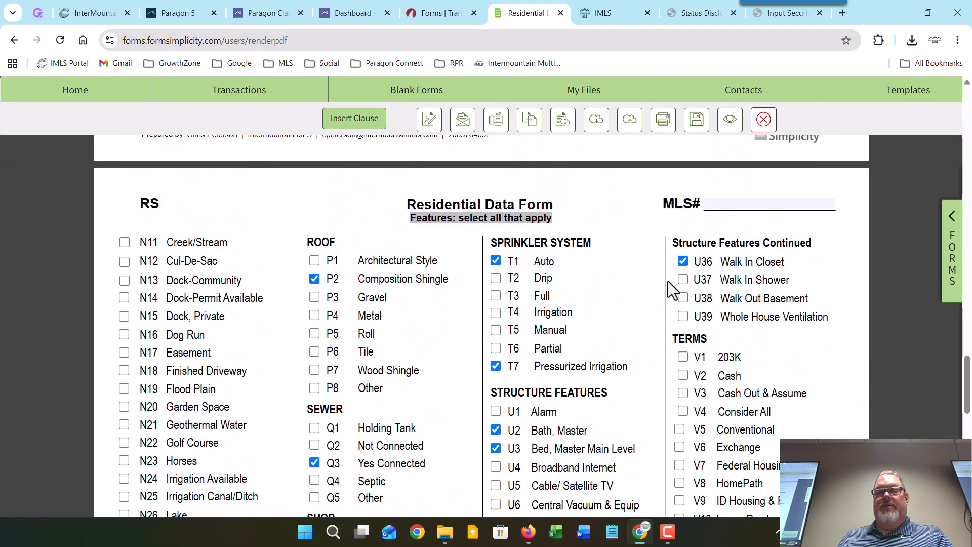
{"action": "scroll", "coordinate": [667, 281], "scroll_direction": "down", "scroll_amount": 12}
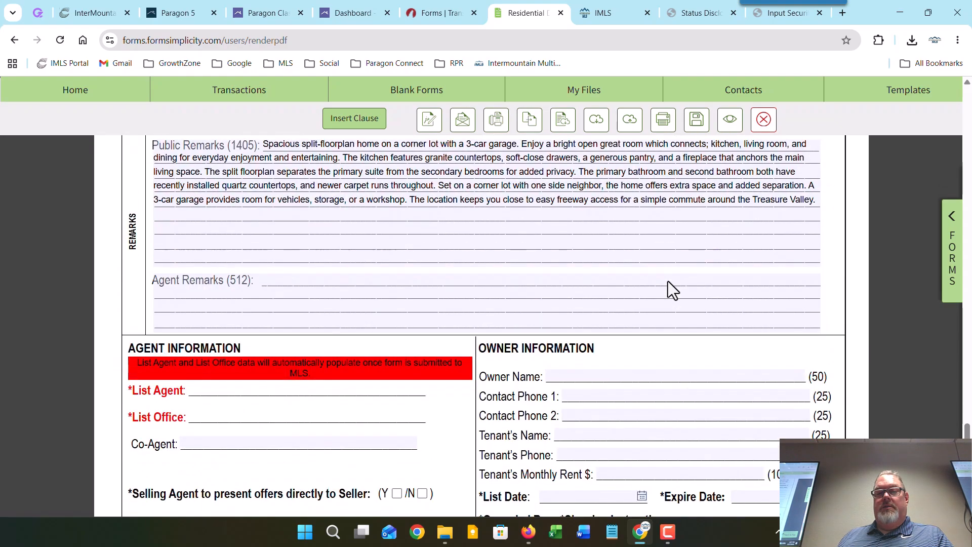
{"action": "left_click", "coordinate": [642, 306]}
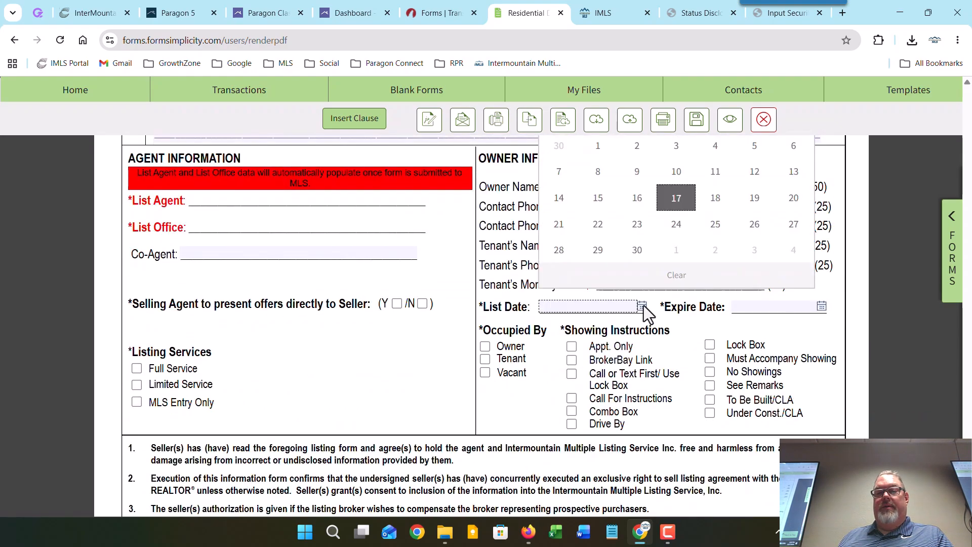
{"action": "left_click", "coordinate": [672, 200]}
{"action": "left_click", "coordinate": [822, 306]}
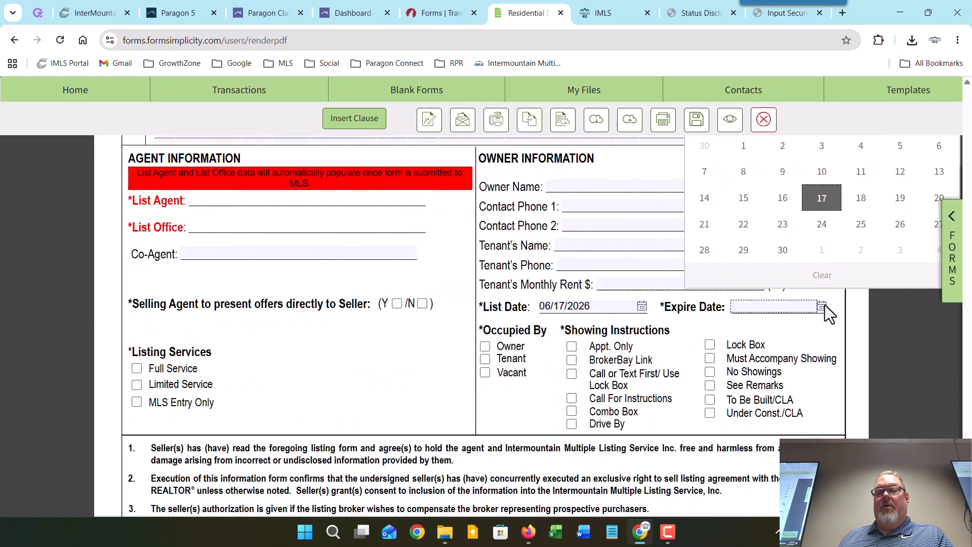
{"action": "left_click", "coordinate": [864, 199]}
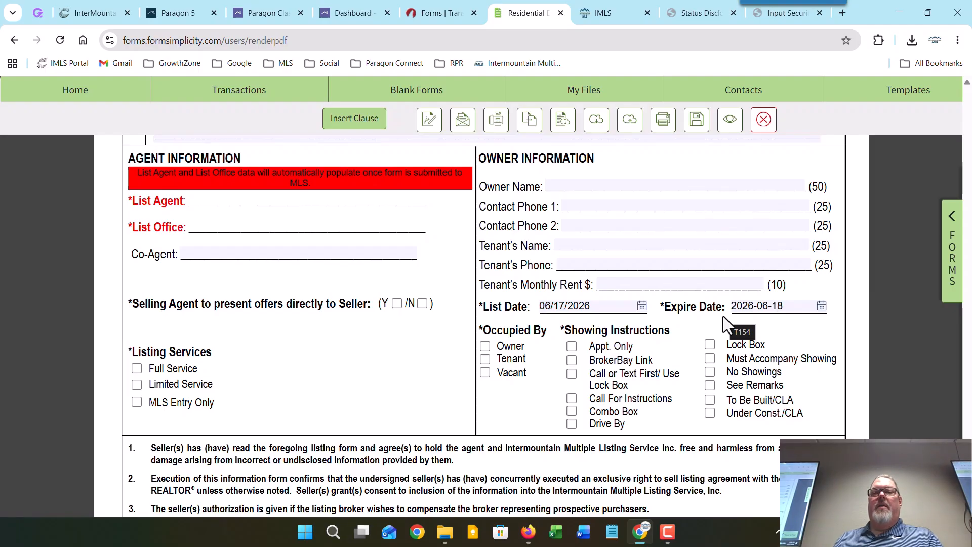
Step: Save and submit the form to the MLS and highlight the new partial listing number -572616
{"action": "left_click", "coordinate": [629, 121]}
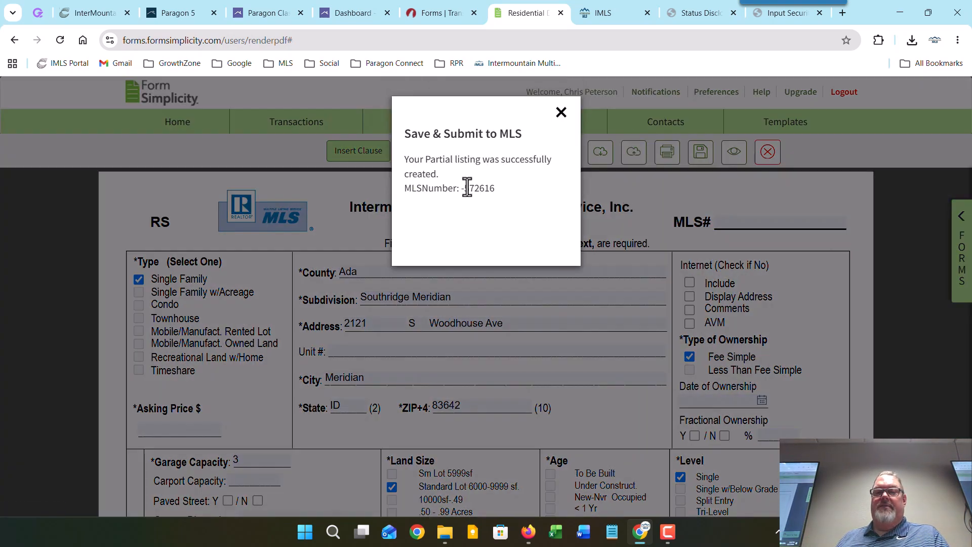
{"action": "left_click_drag", "start_coordinate": [469, 188], "coordinate": [484, 188]}
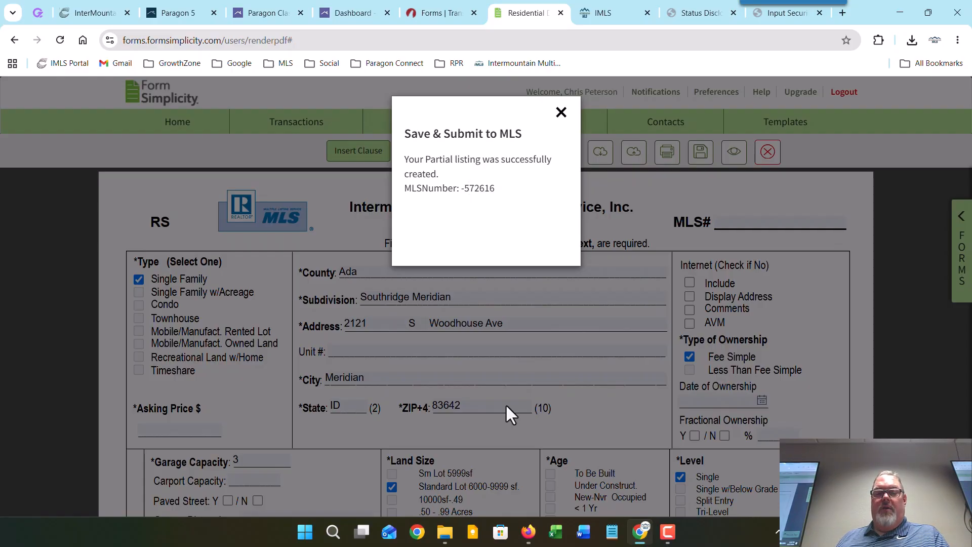
{"action": "left_click", "coordinate": [528, 531]}
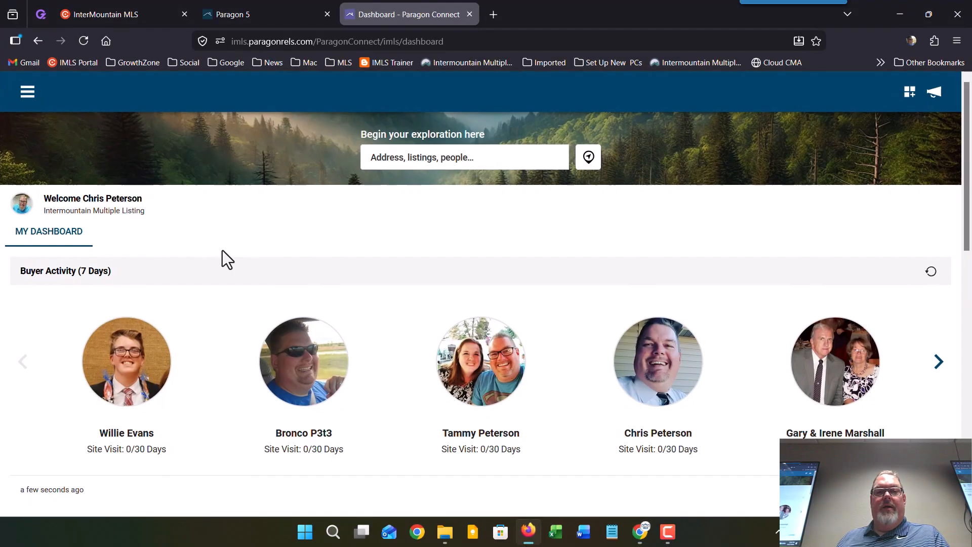
{"action": "left_click", "coordinate": [27, 91]}
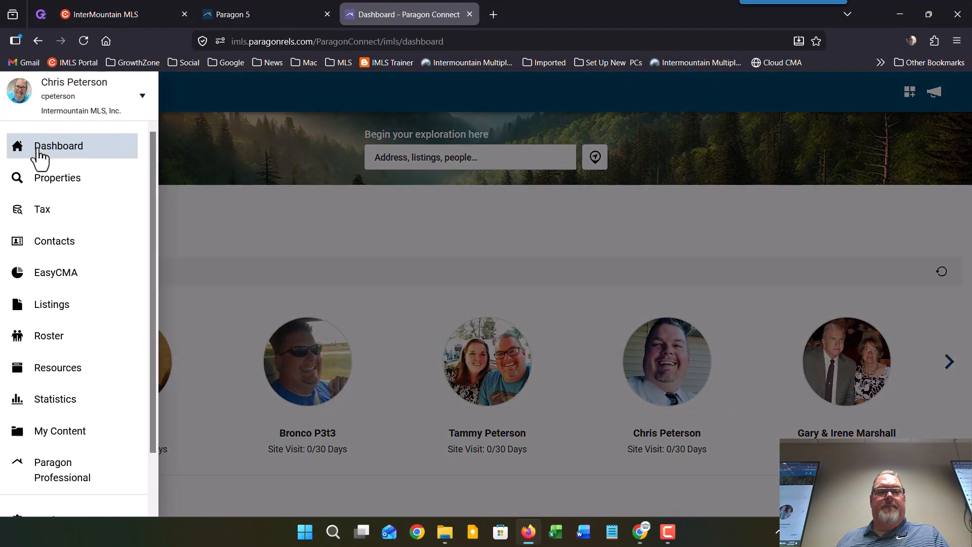
{"action": "left_click", "coordinate": [48, 304]}
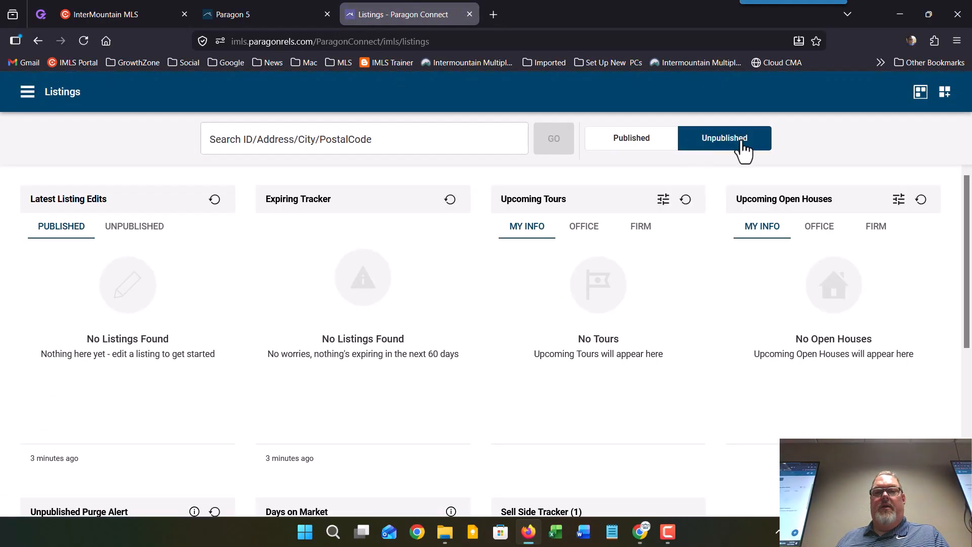
{"action": "left_click", "coordinate": [737, 147]}
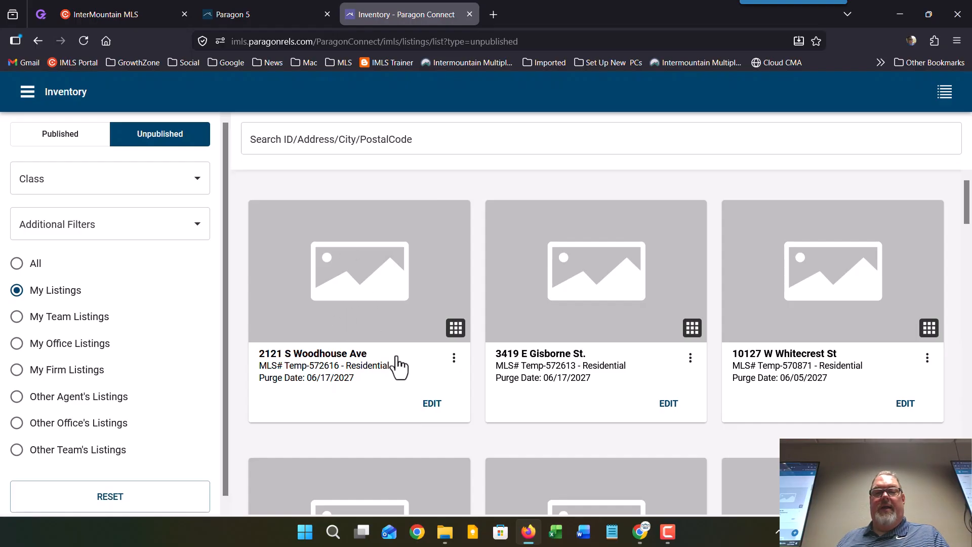
{"action": "left_click", "coordinate": [431, 403]}
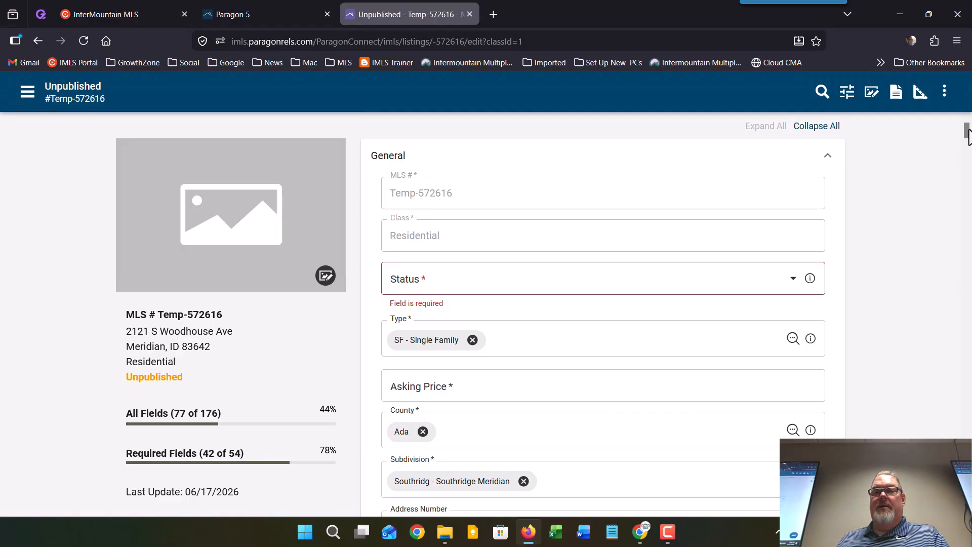
{"action": "mouse_move", "coordinate": [968, 130]}
{"action": "left_mouse_down"}
{"action": "mouse_move", "coordinate": [968, 151]}
{"action": "mouse_move", "coordinate": [967, 129]}
{"action": "left_mouse_up"}
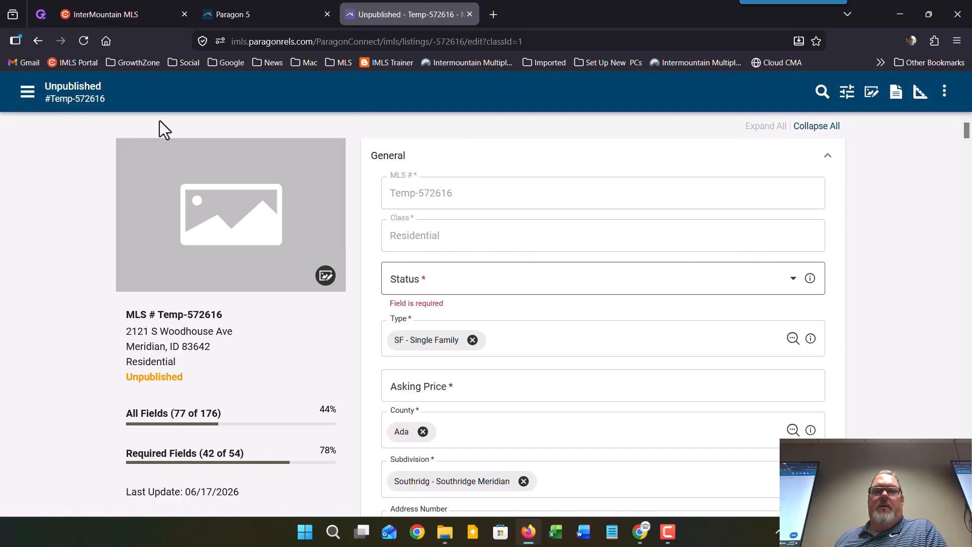
Step: Return to the Paragon dashboard and minimize Firefox to reveal Form Simplicity
{"action": "left_click", "coordinate": [31, 93]}
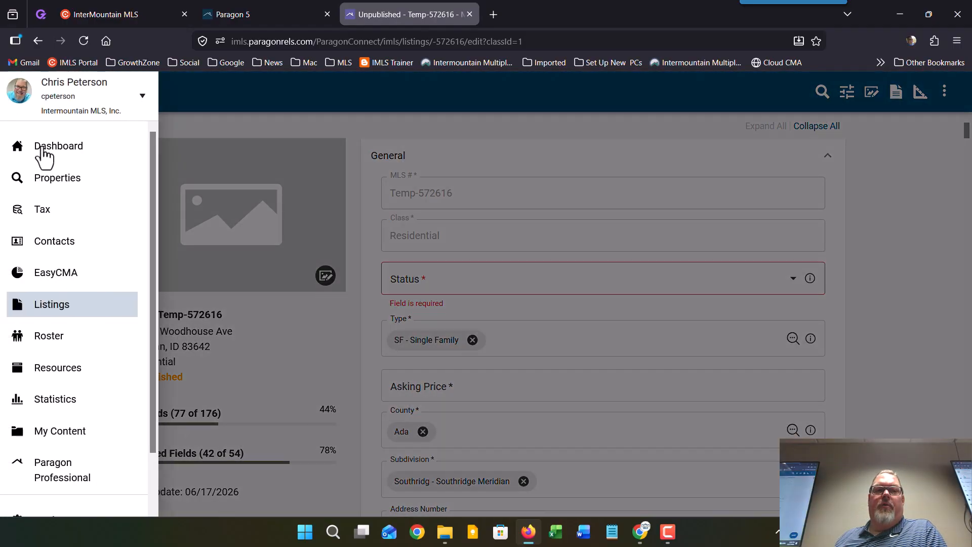
{"action": "left_click", "coordinate": [41, 148]}
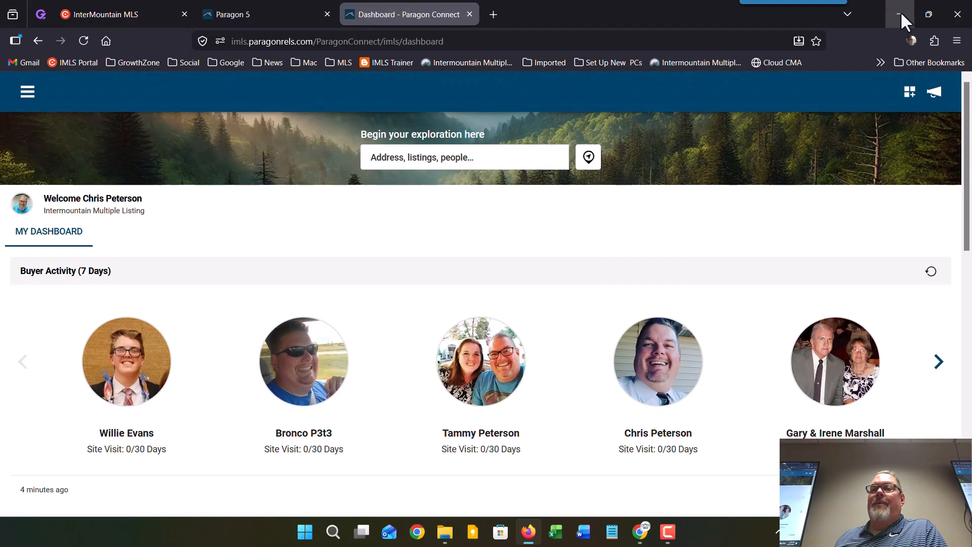
{"action": "left_click", "coordinate": [900, 14]}
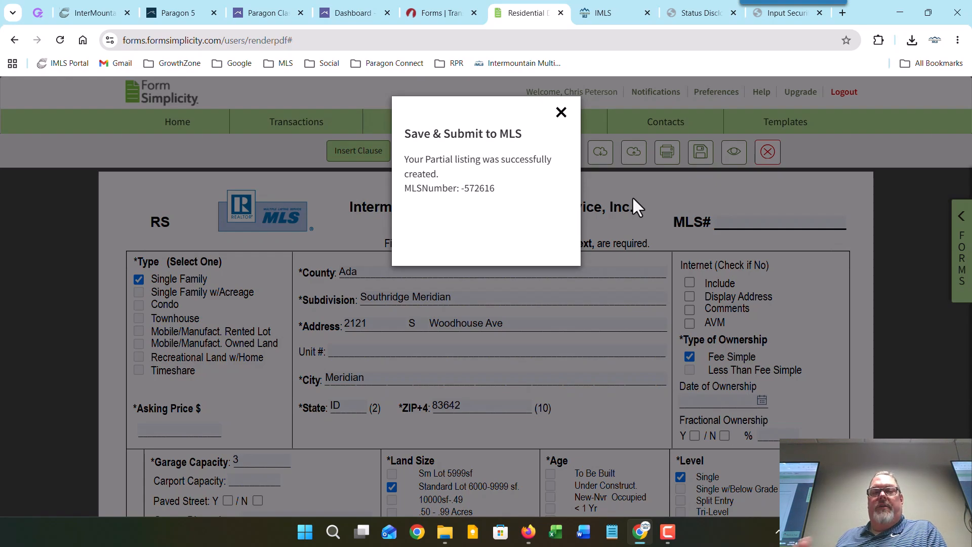
Step: Close the partial listing success message and TransactionDesk's Upload Results notice for listing -572613
{"action": "left_click", "coordinate": [561, 112]}
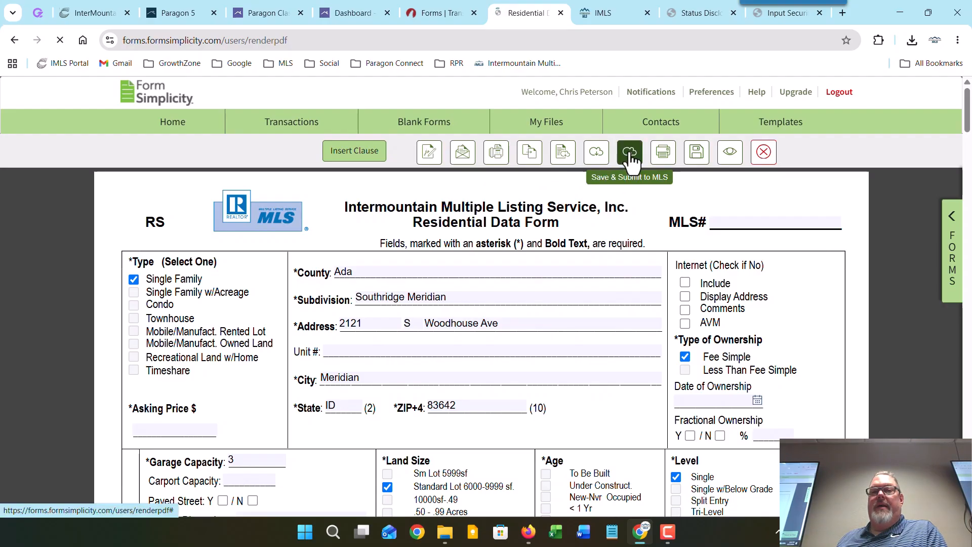
{"action": "left_click", "coordinate": [434, 14]}
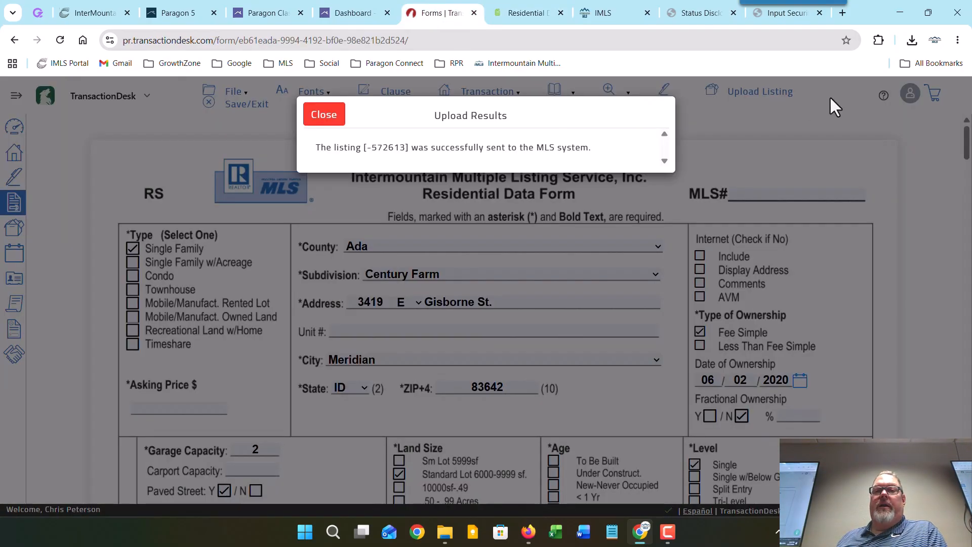
{"action": "left_click", "coordinate": [330, 119]}
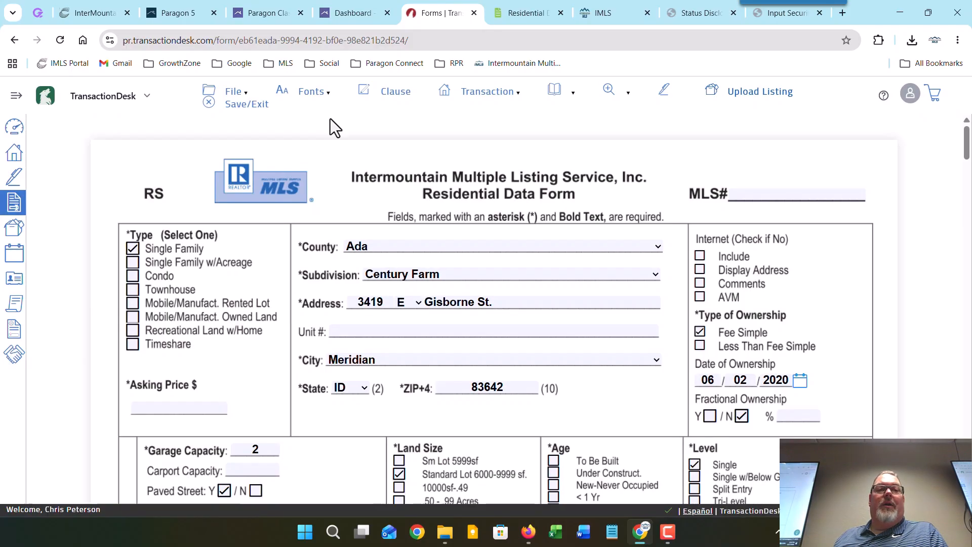
{"action": "left_click", "coordinate": [346, 12]}
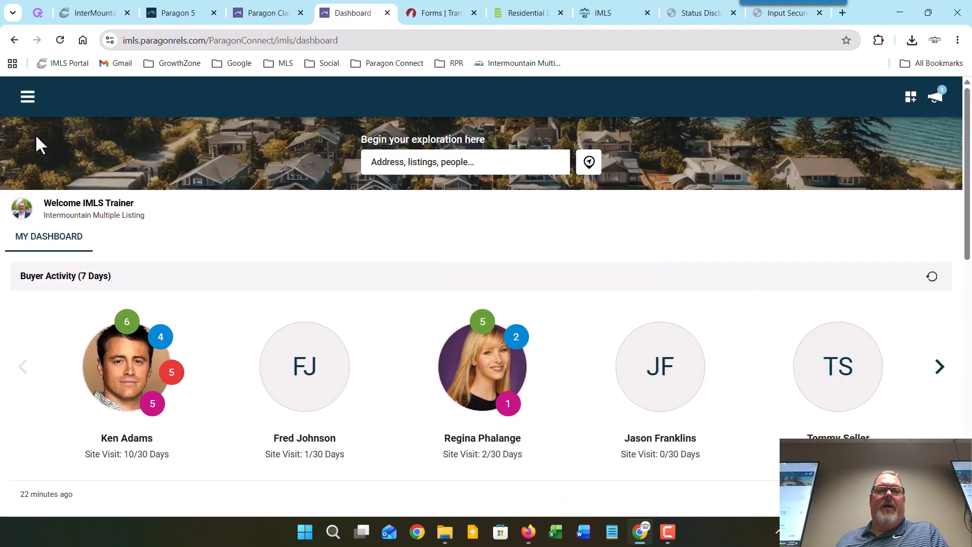
Step: Go to the Listings page and choose Manual as the way to add a new listing
{"action": "left_click", "coordinate": [28, 102]}
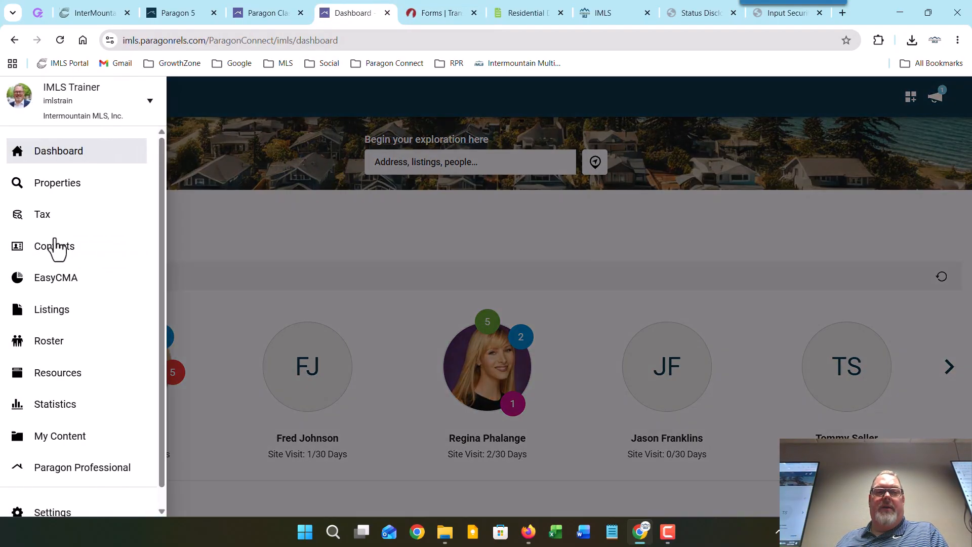
{"action": "left_click", "coordinate": [52, 313]}
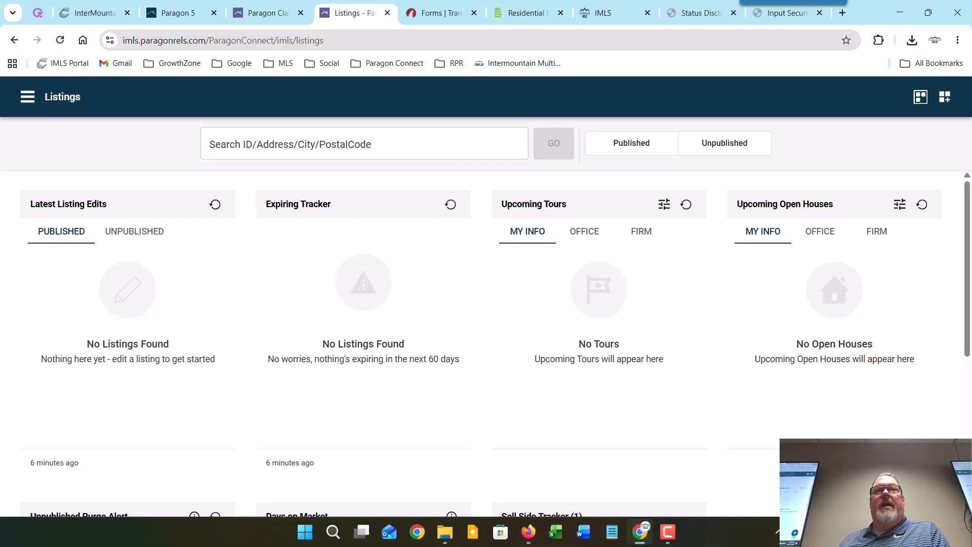
{"action": "left_click", "coordinate": [934, 481]}
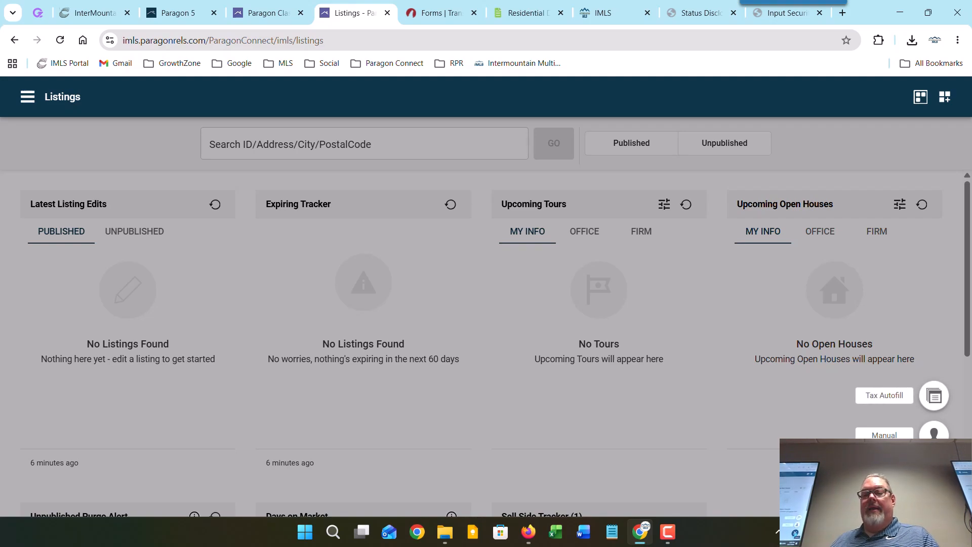
{"action": "left_click", "coordinate": [934, 434]}
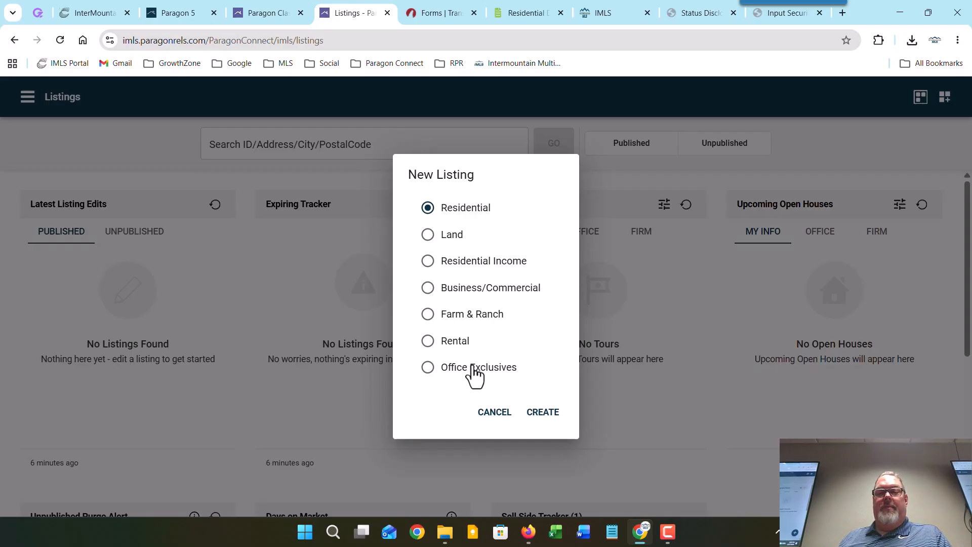
Step: Create Office Exclusives draft listing Temp-572618 and bring up the Status Disclosure Form PDF
{"action": "left_click", "coordinate": [475, 372]}
{"action": "left_click", "coordinate": [540, 414]}
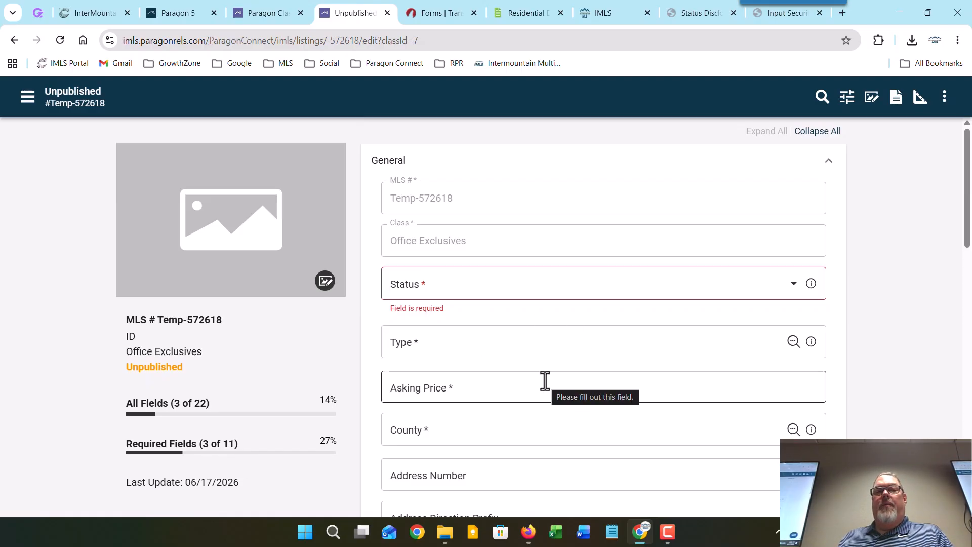
{"action": "left_click", "coordinate": [695, 13]}
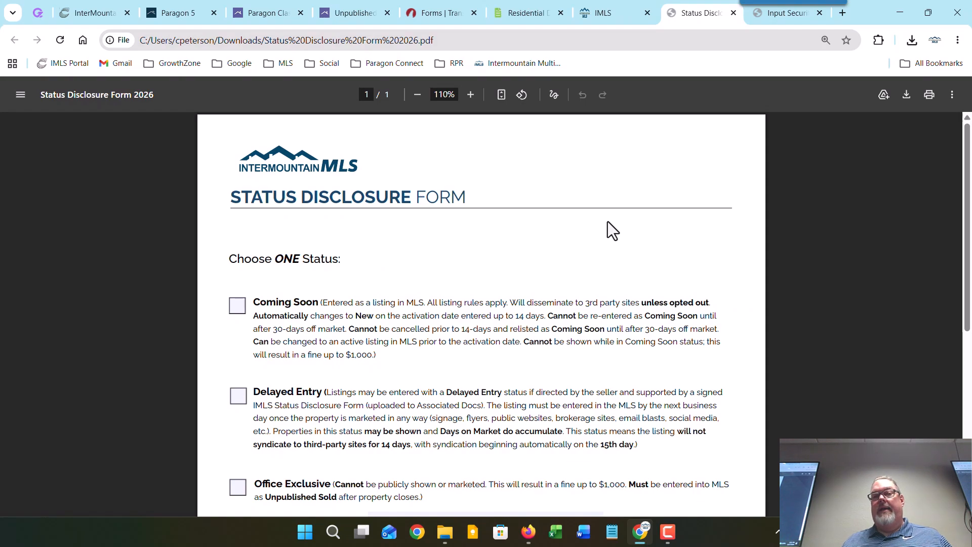
Step: Check the Office Exclusive box on the Status Disclosure Form 2026 and review the signature section
{"action": "scroll", "coordinate": [607, 221], "scroll_direction": "down", "scroll_amount": 1}
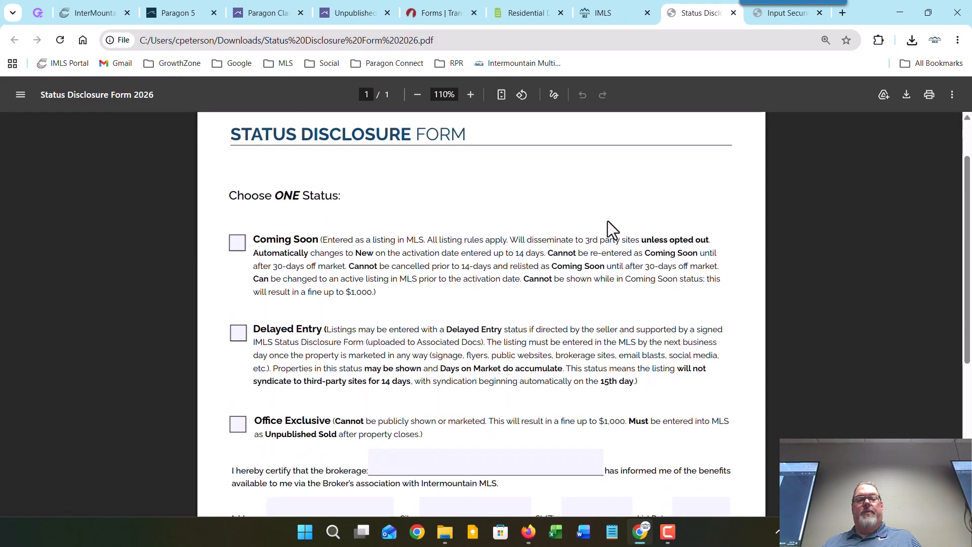
{"action": "left_click", "coordinate": [245, 430]}
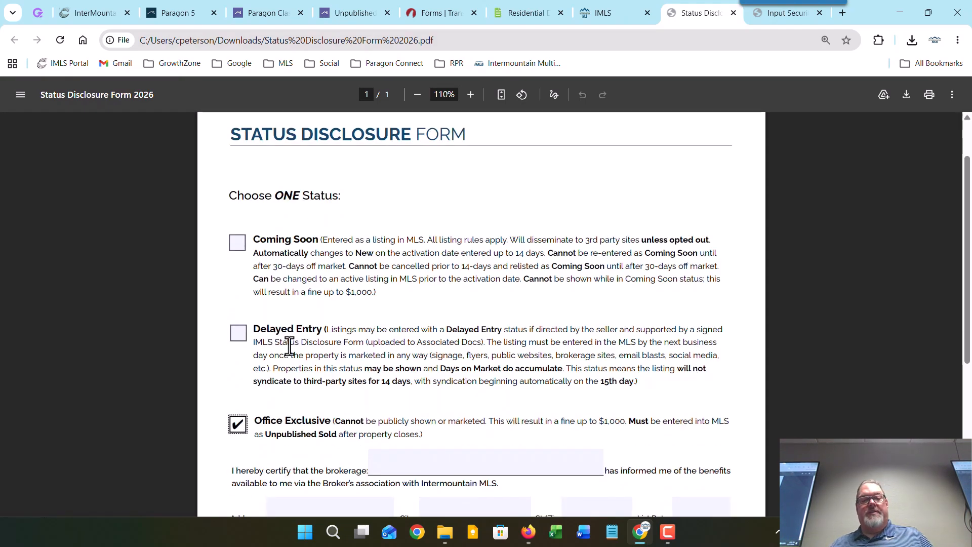
{"action": "scroll", "coordinate": [298, 362], "scroll_direction": "down", "scroll_amount": 1}
{"action": "scroll", "coordinate": [298, 370], "scroll_direction": "down", "scroll_amount": 3}
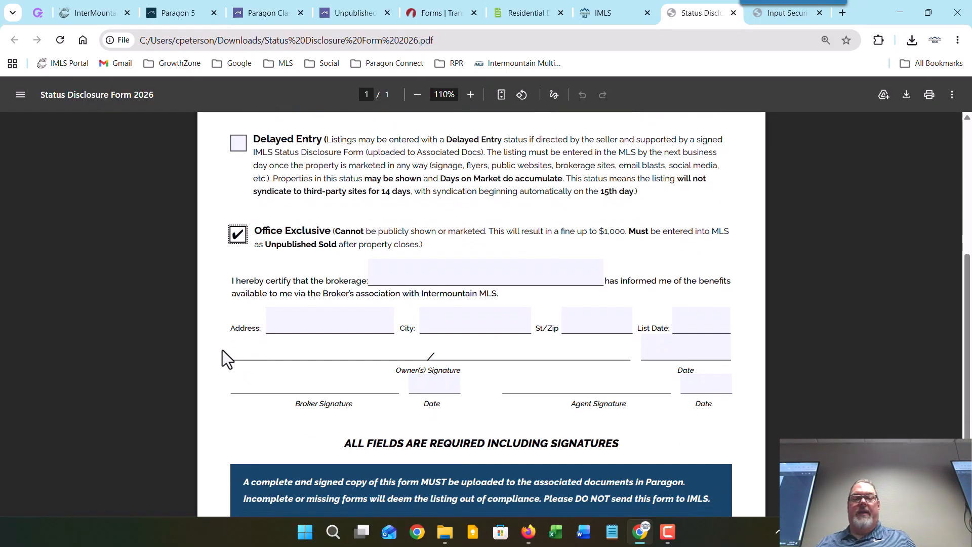
{"action": "scroll", "coordinate": [223, 351], "scroll_direction": "up", "scroll_amount": 3}
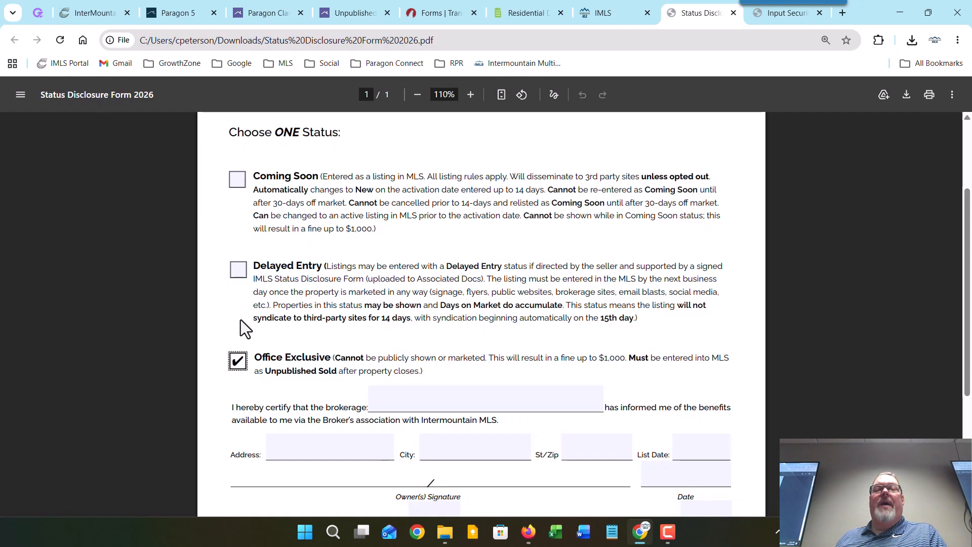
{"action": "scroll", "coordinate": [226, 319], "scroll_direction": "down", "scroll_amount": 1}
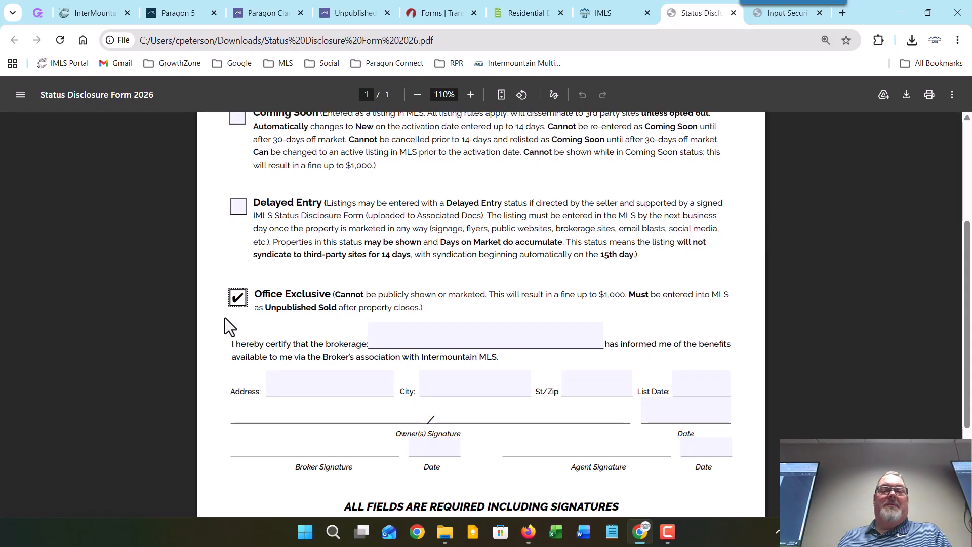
{"action": "scroll", "coordinate": [226, 330], "scroll_direction": "up", "scroll_amount": 2}
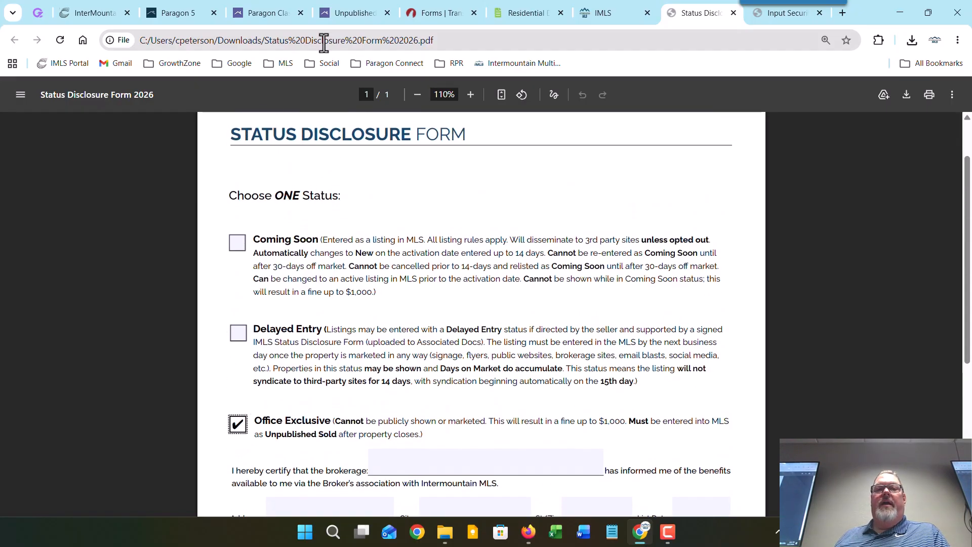
{"action": "left_click", "coordinate": [342, 15]}
{"action": "scroll", "coordinate": [472, 330], "scroll_direction": "down", "scroll_amount": 5}
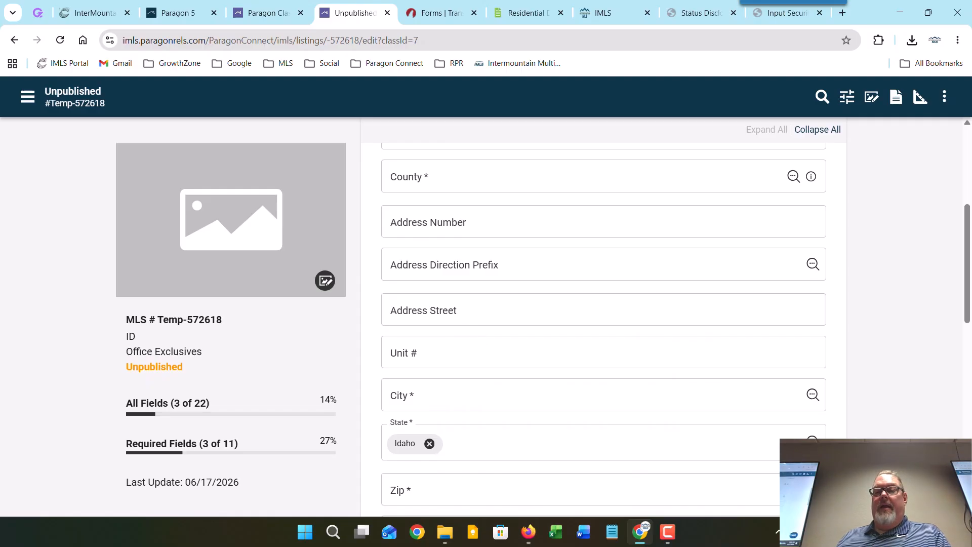
{"action": "left_click", "coordinate": [933, 490]}
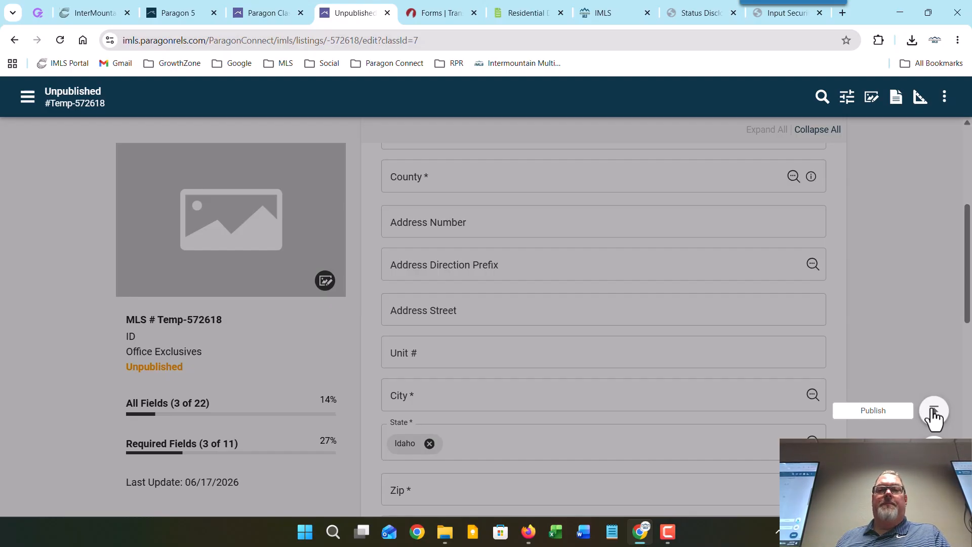
Step: On the Status Disclosure Form PDF, uncheck Office Exclusive and check Coming Soon instead
{"action": "left_click", "coordinate": [709, 11]}
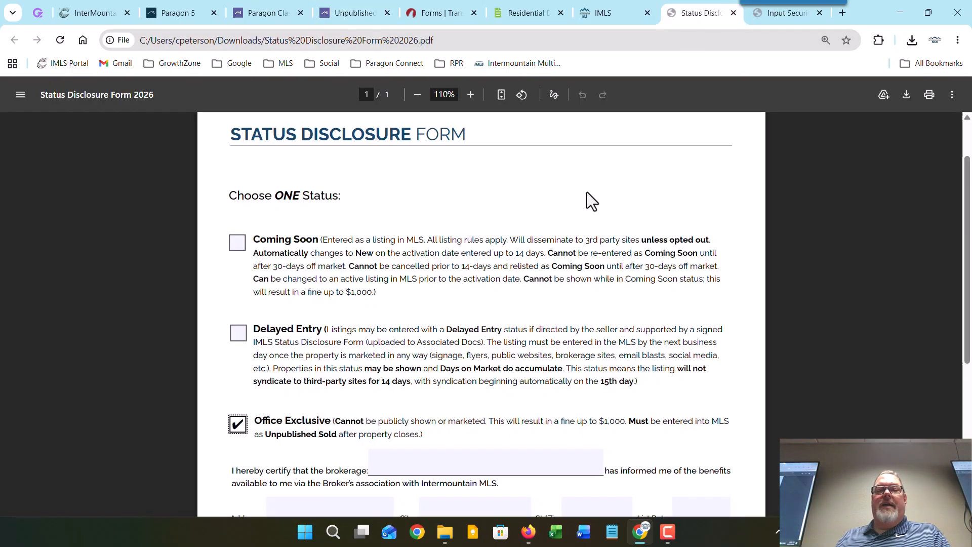
{"action": "left_click", "coordinate": [238, 425]}
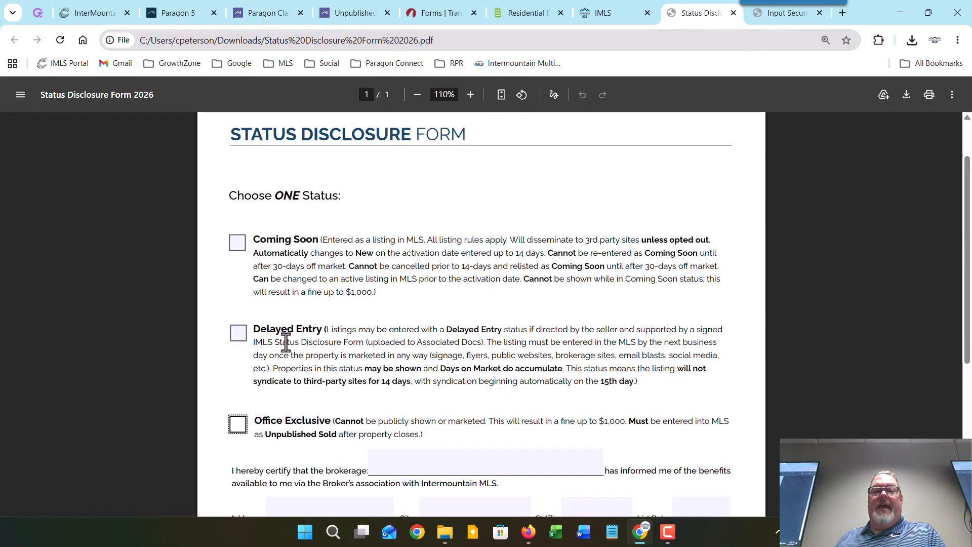
{"action": "left_click", "coordinate": [237, 248]}
{"action": "scroll", "coordinate": [261, 345], "scroll_direction": "down", "scroll_amount": 5}
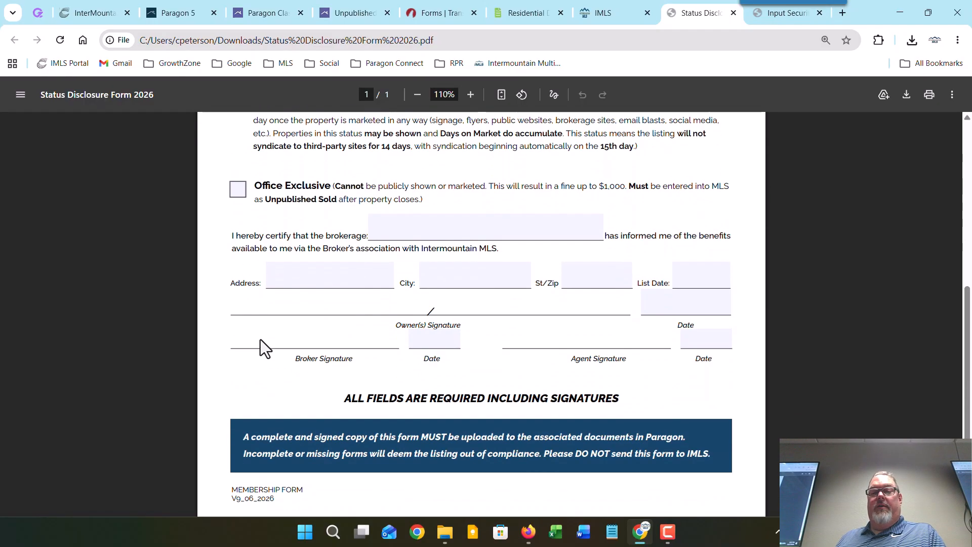
{"action": "scroll", "coordinate": [262, 344], "scroll_direction": "up", "scroll_amount": 4}
{"action": "scroll", "coordinate": [262, 344], "scroll_direction": "up", "scroll_amount": 2}
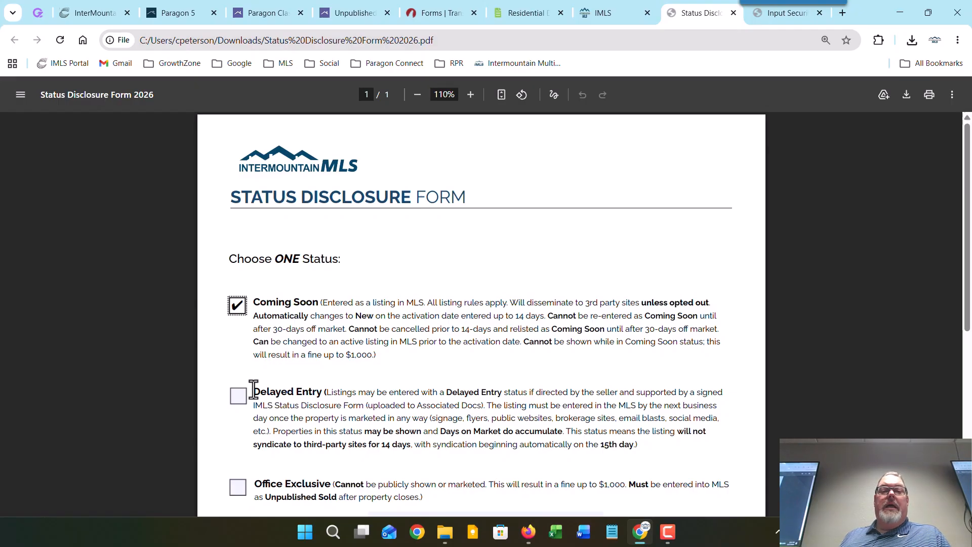
{"action": "left_click", "coordinate": [236, 403]}
{"action": "left_click", "coordinate": [239, 308]}
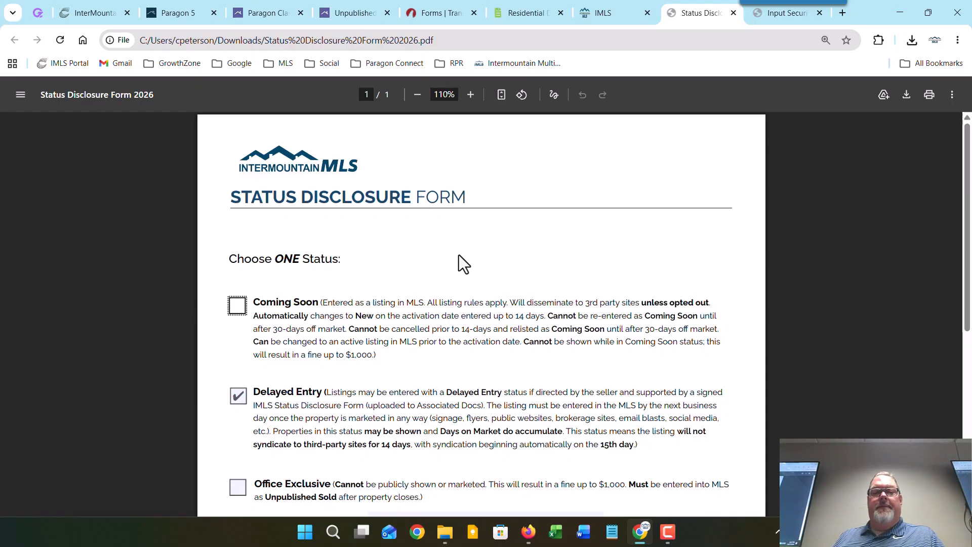
{"action": "scroll", "coordinate": [458, 255], "scroll_direction": "down", "scroll_amount": 5}
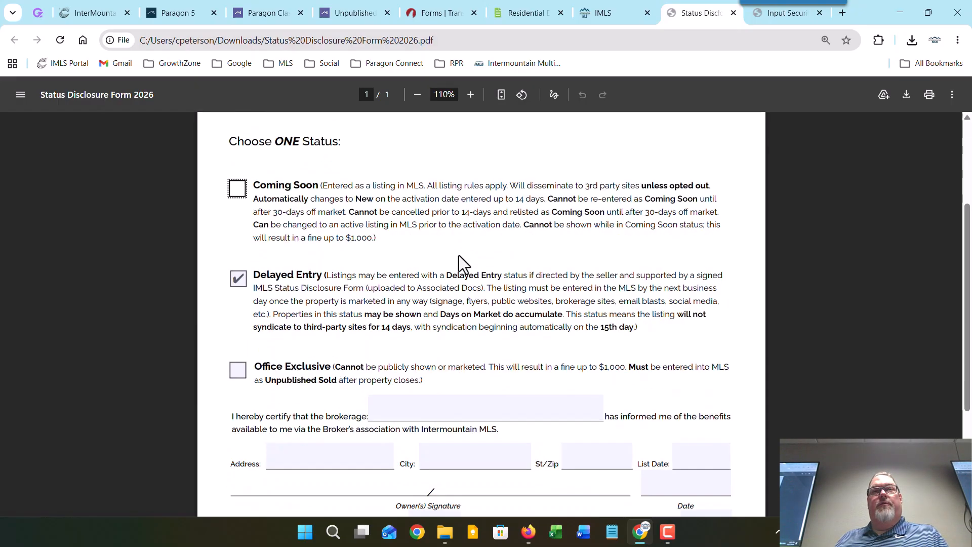
{"action": "scroll", "coordinate": [458, 256], "scroll_direction": "up", "scroll_amount": 5}
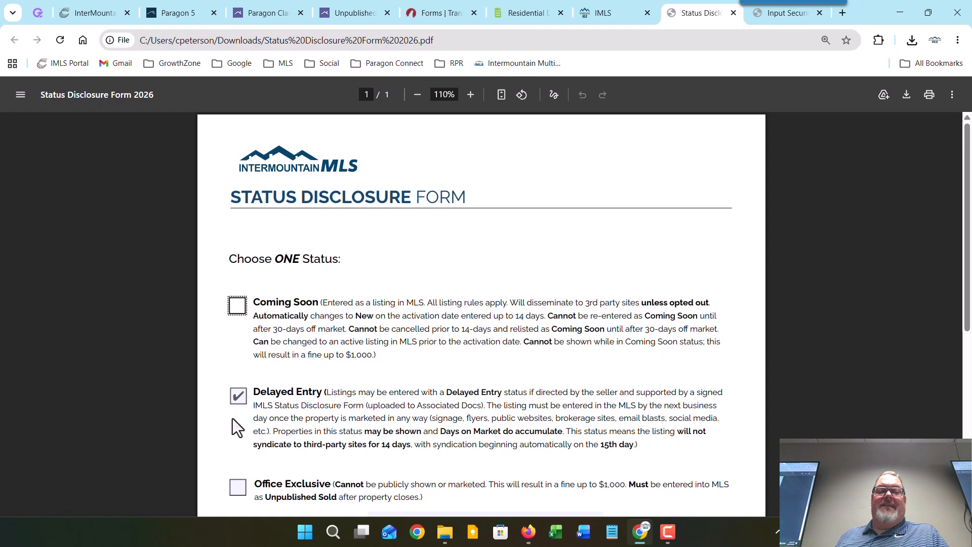
{"action": "left_click", "coordinate": [236, 403]}
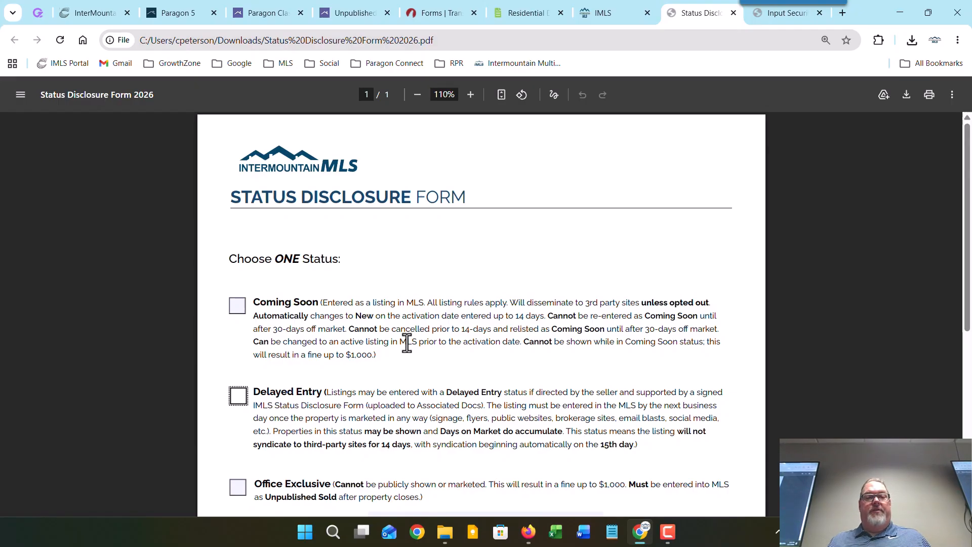
Step: Return to the Unpublished listing tab and navigate to the Listings dashboard from the side menu
{"action": "left_click", "coordinate": [343, 10]}
{"action": "left_click", "coordinate": [24, 96]}
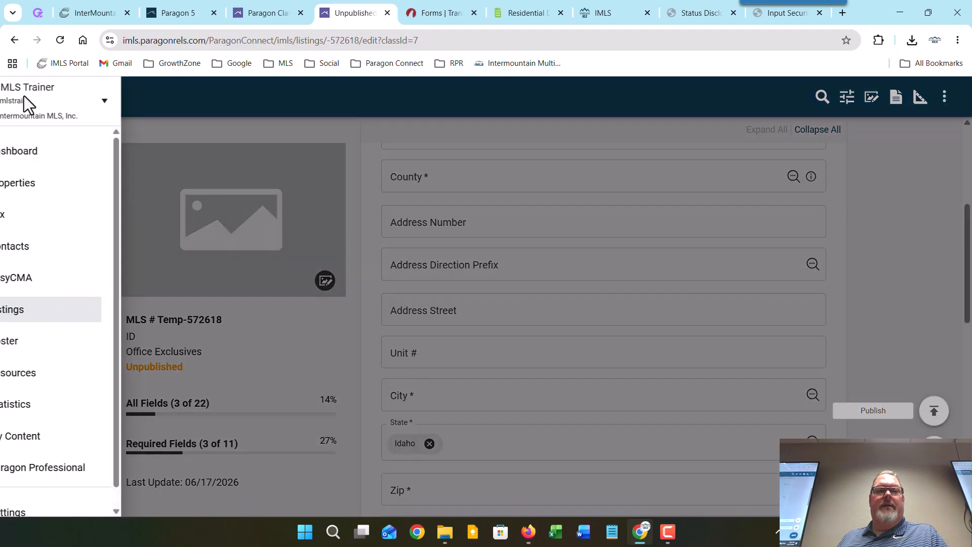
{"action": "left_click", "coordinate": [39, 312]}
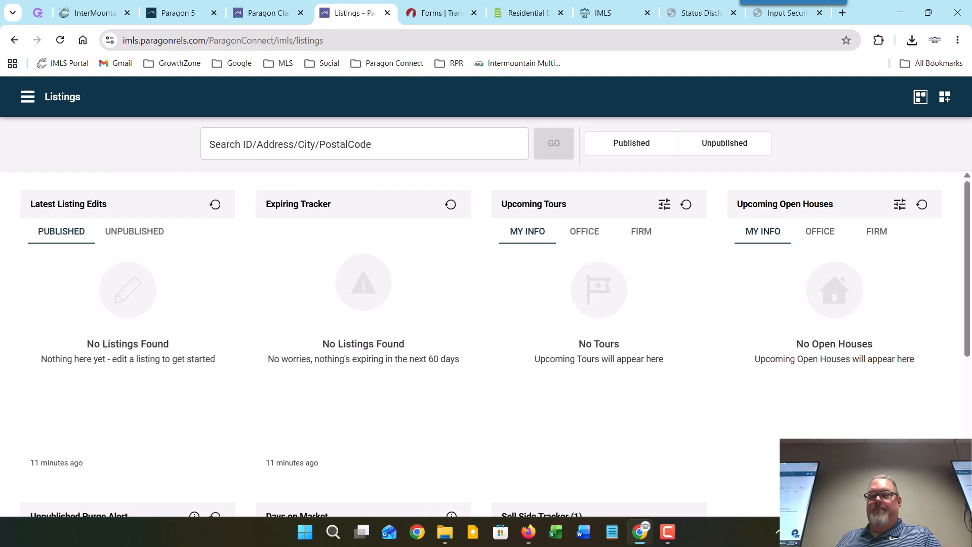
Step: Start a Tax Autofill listing using the CRS Data Autofill - Idaho repository and the property's county
{"action": "left_click", "coordinate": [933, 482]}
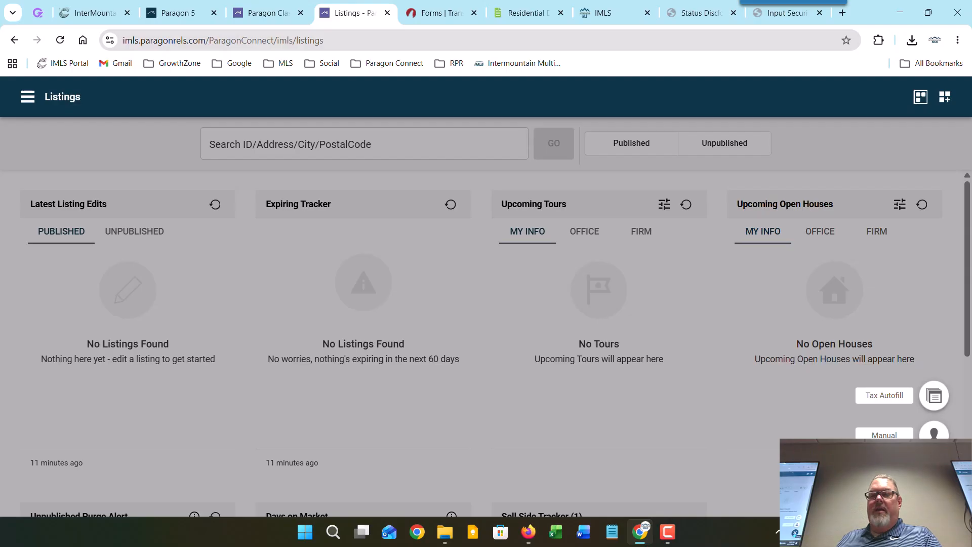
{"action": "left_click", "coordinate": [932, 398]}
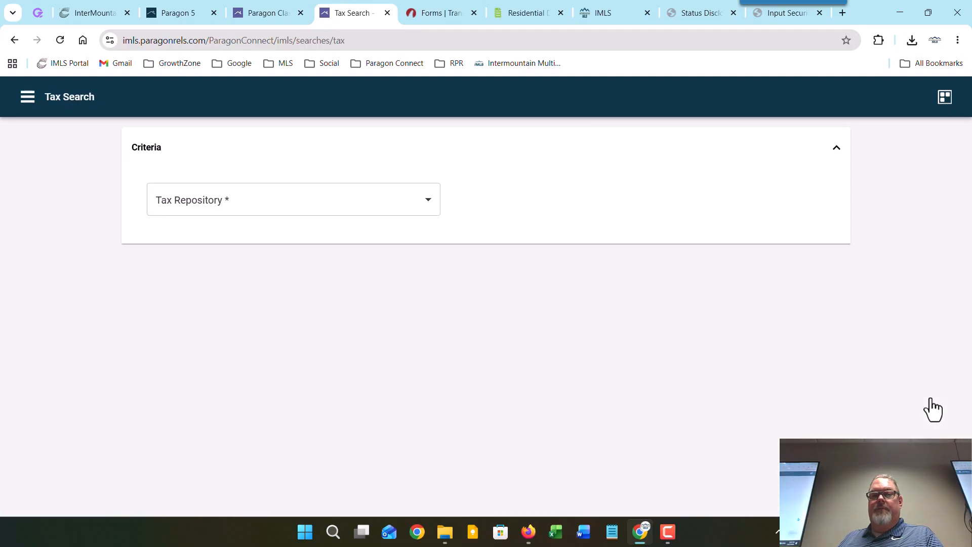
{"action": "left_click", "coordinate": [427, 204]}
{"action": "left_click", "coordinate": [353, 237]}
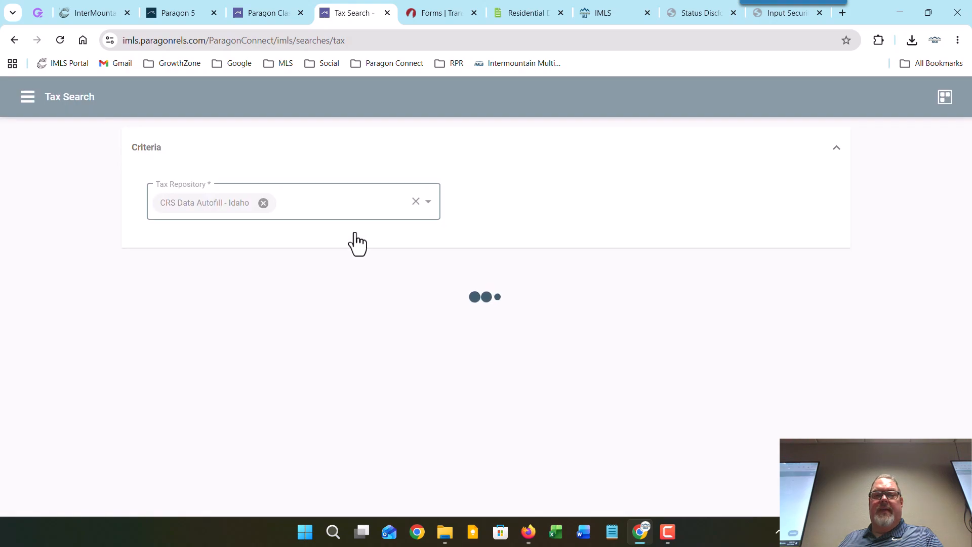
{"action": "left_click", "coordinate": [574, 200]}
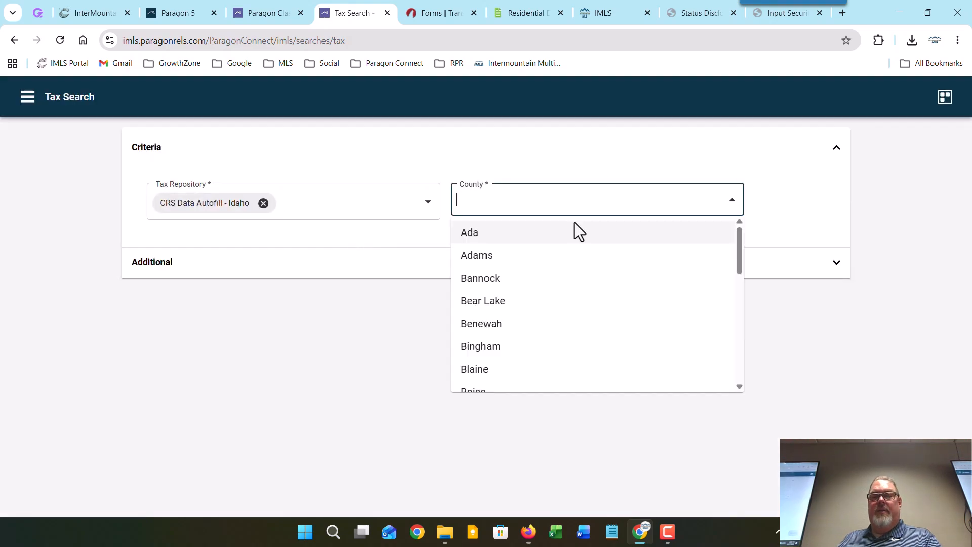
{"action": "left_click", "coordinate": [520, 237]}
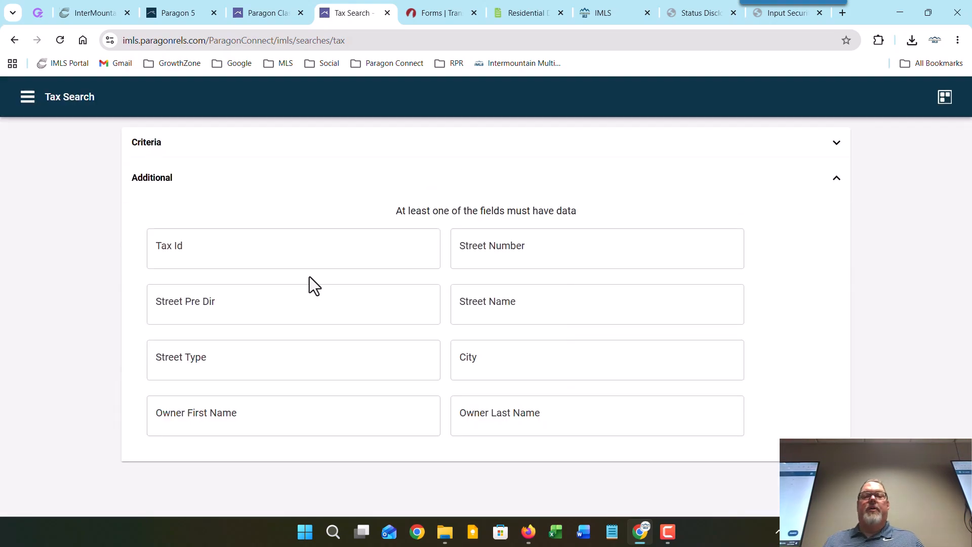
{"action": "left_click", "coordinate": [500, 245]}
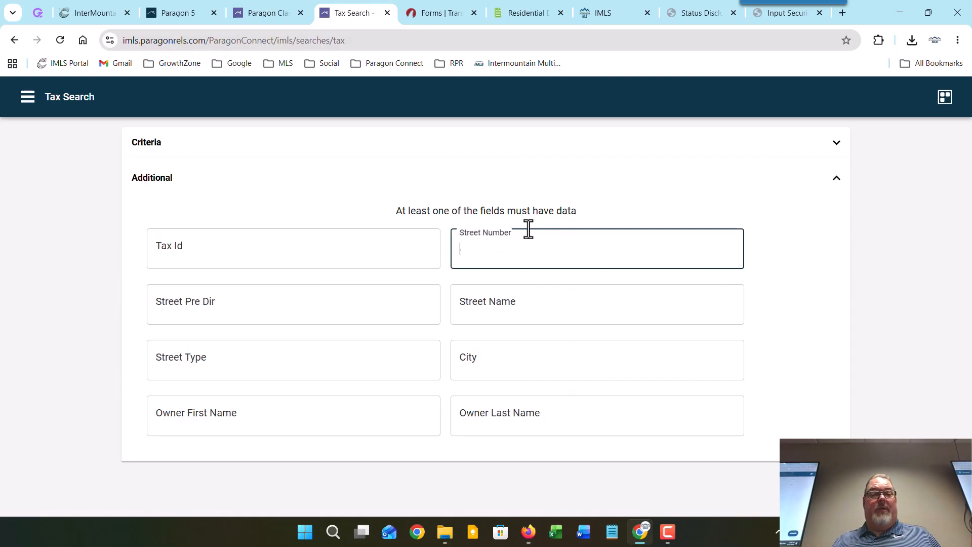
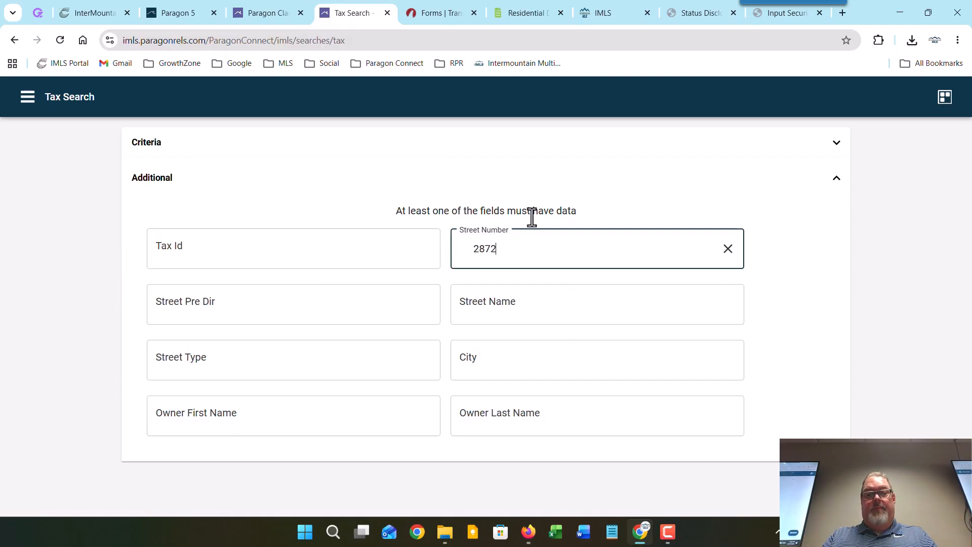
{"action": "key", "text": "Tab"}
{"action": "key", "text": "Tab"}
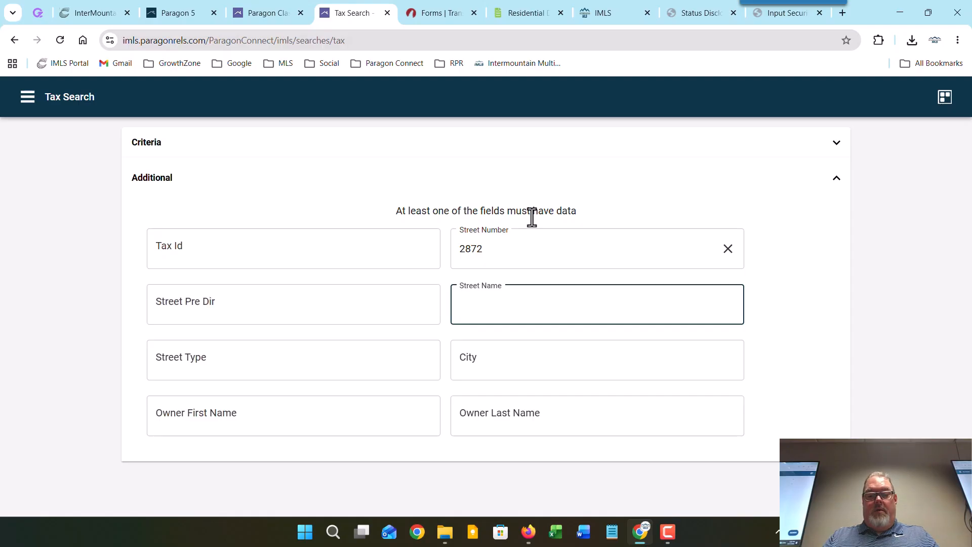
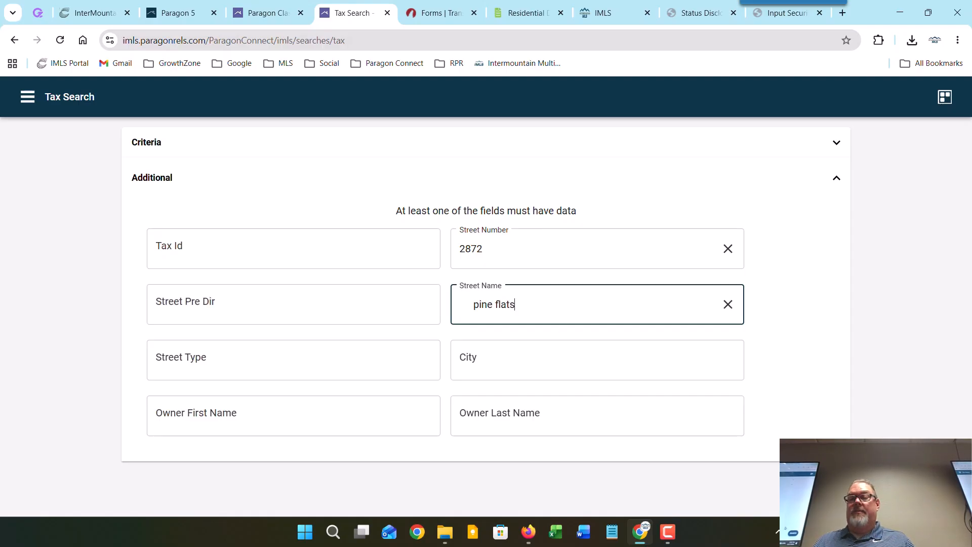
{"action": "key", "text": "Return"}
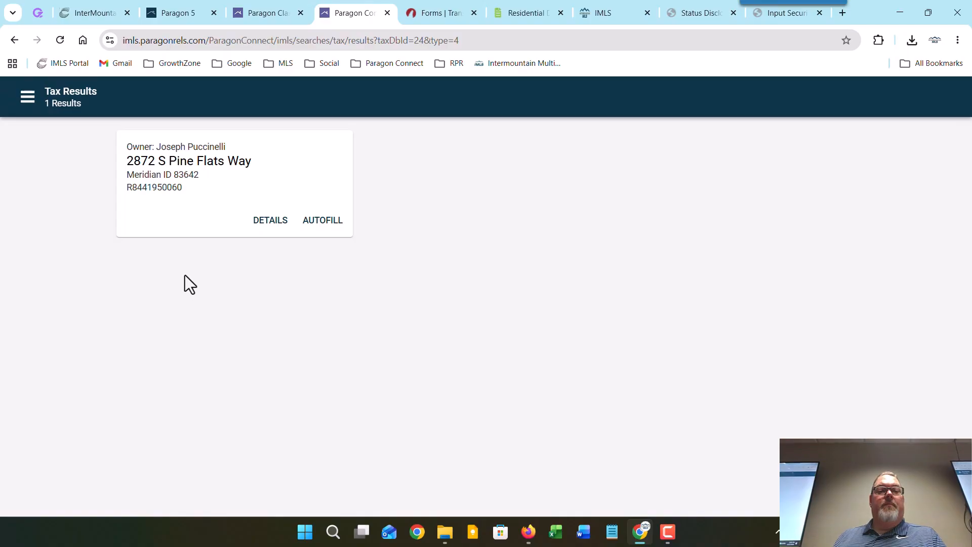
{"action": "left_click", "coordinate": [327, 225]}
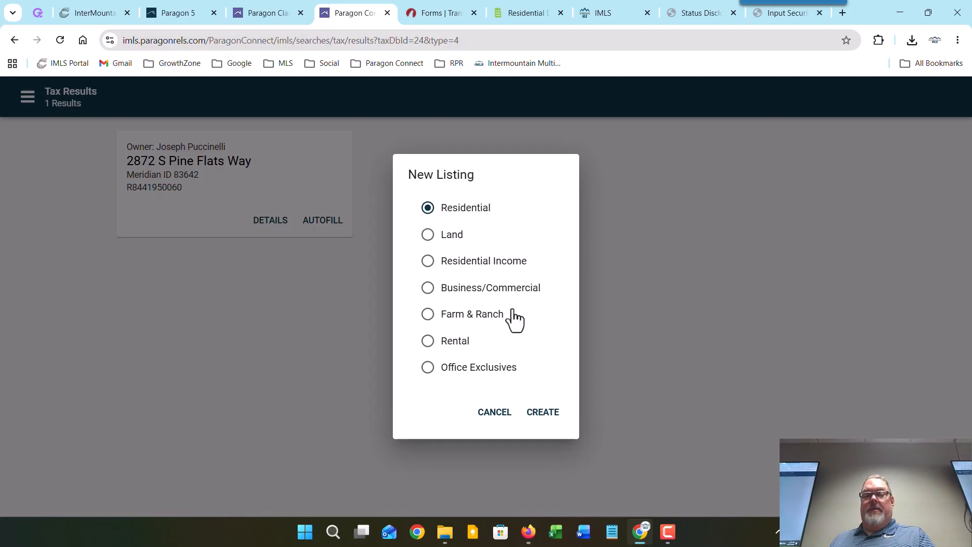
{"action": "left_click", "coordinate": [541, 418]}
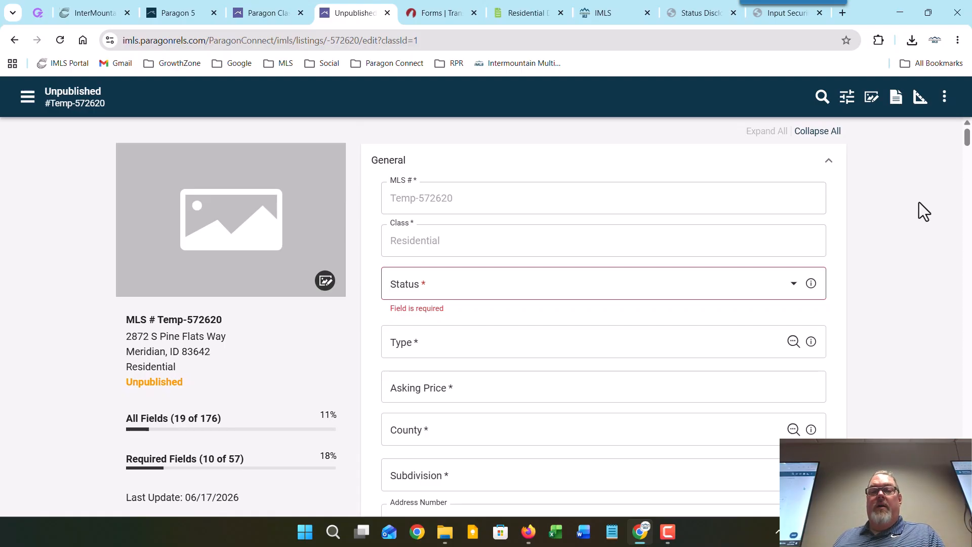
{"action": "scroll", "coordinate": [919, 202], "scroll_direction": "down", "scroll_amount": 6}
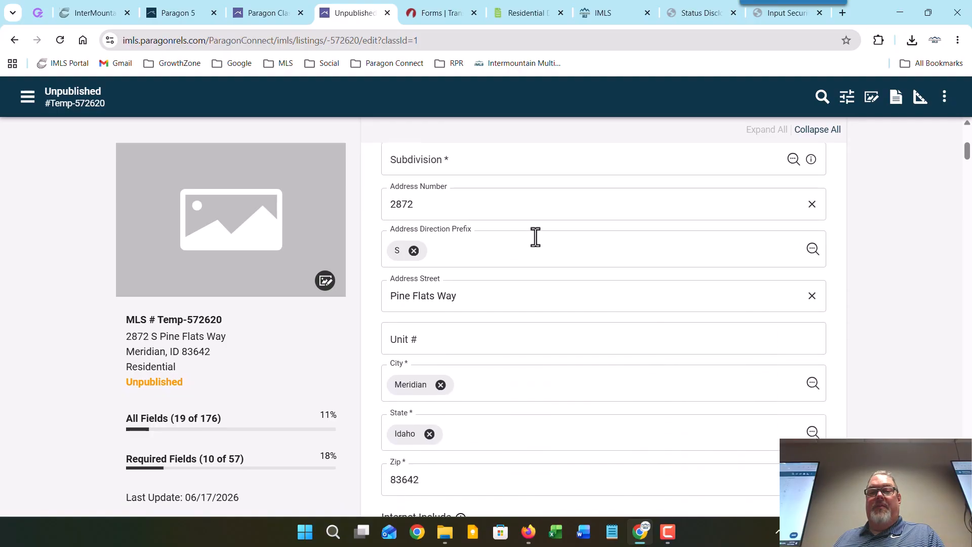
{"action": "scroll", "coordinate": [828, 312], "scroll_direction": "down", "scroll_amount": 3}
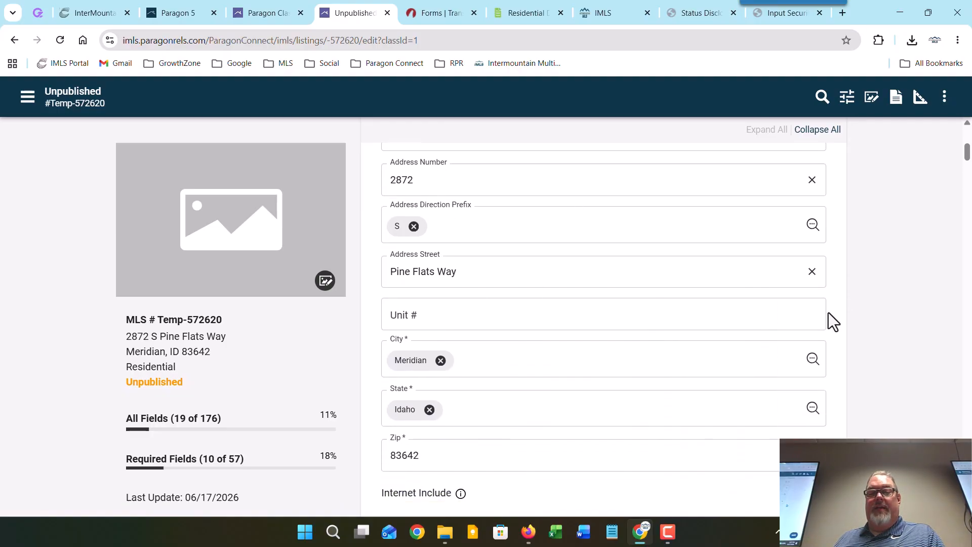
{"action": "scroll", "coordinate": [499, 351], "scroll_direction": "down", "scroll_amount": 12}
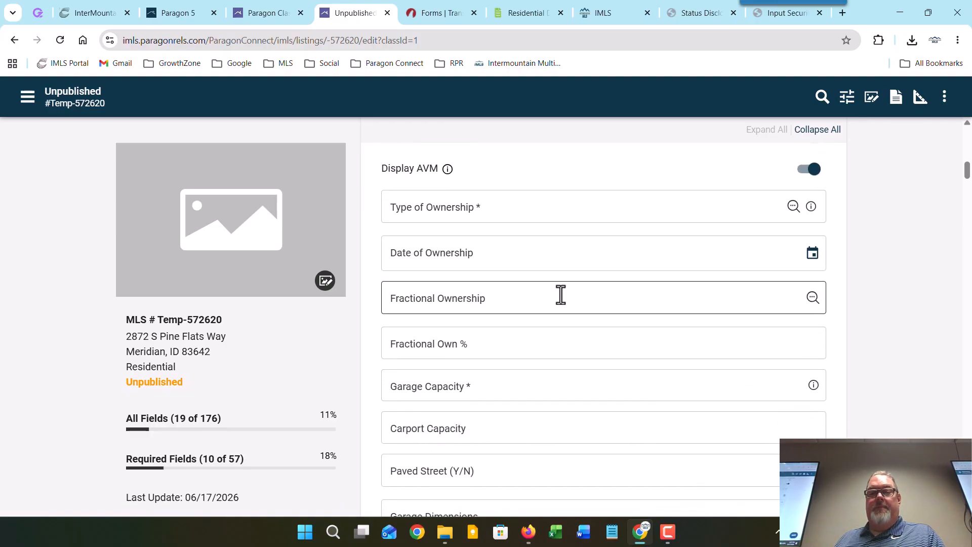
{"action": "scroll", "coordinate": [560, 293], "scroll_direction": "down", "scroll_amount": 8}
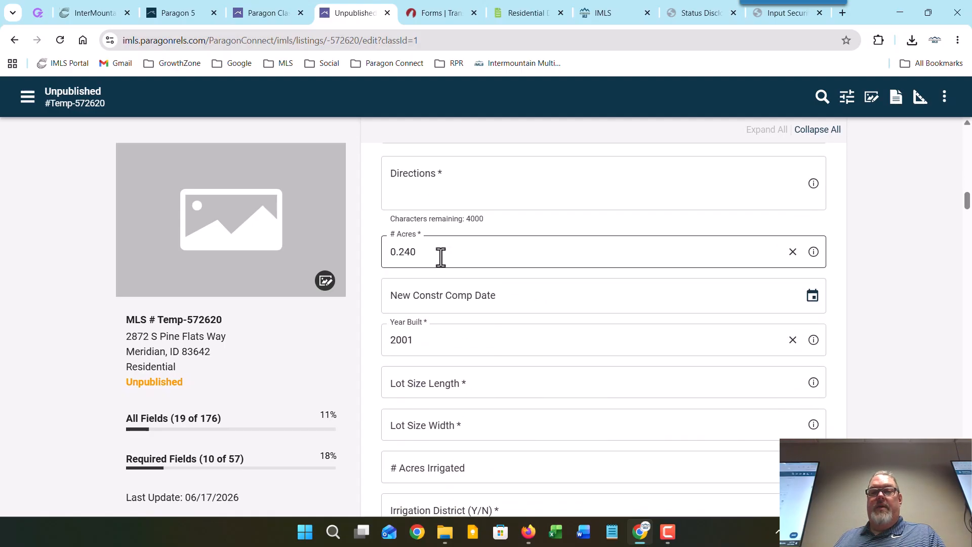
{"action": "scroll", "coordinate": [464, 343], "scroll_direction": "down", "scroll_amount": 6}
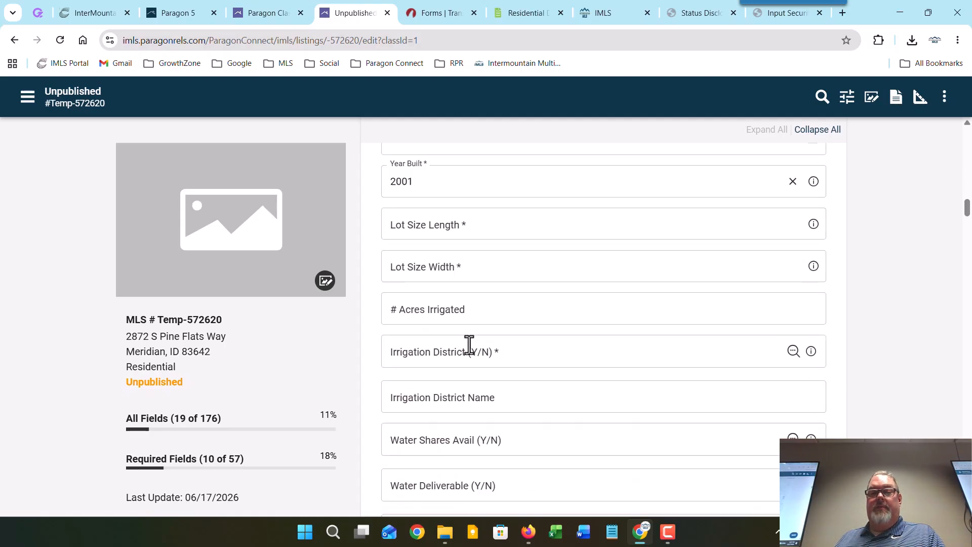
{"action": "scroll", "coordinate": [474, 339], "scroll_direction": "down", "scroll_amount": 15}
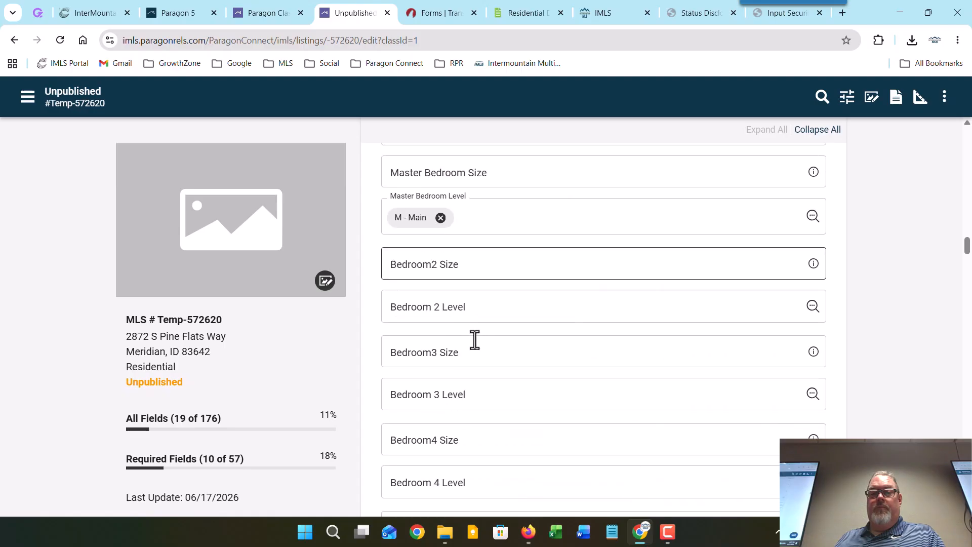
{"action": "scroll", "coordinate": [481, 223], "scroll_direction": "down", "scroll_amount": 20}
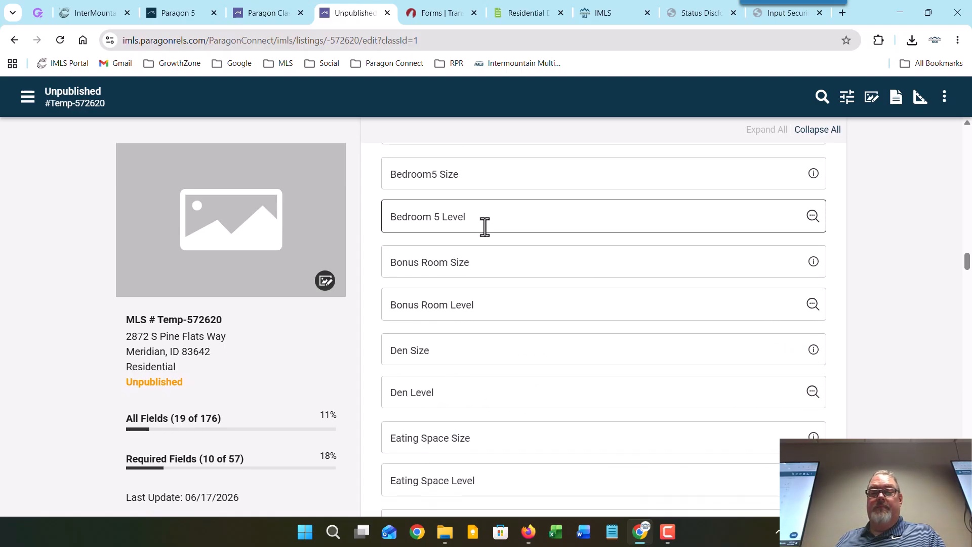
{"action": "scroll", "coordinate": [485, 229], "scroll_direction": "down", "scroll_amount": 20}
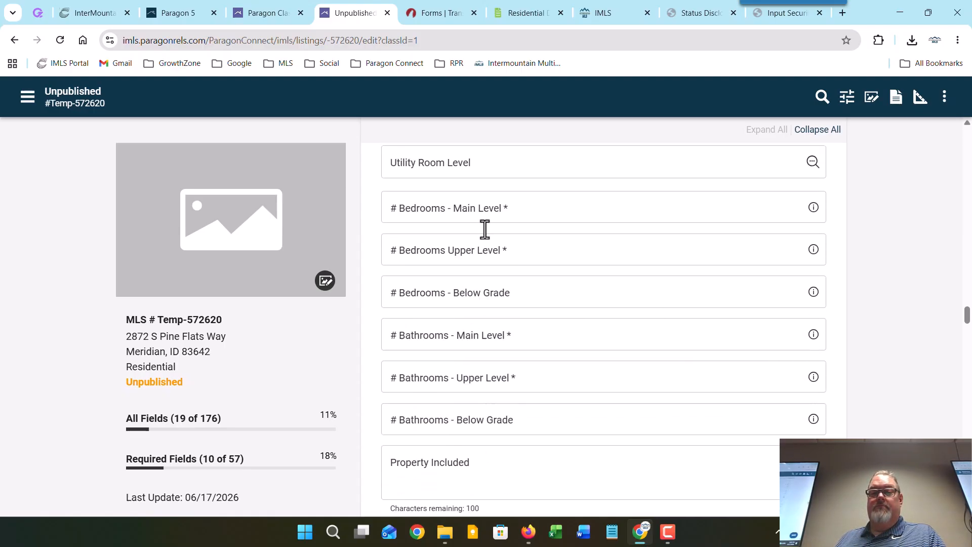
{"action": "scroll", "coordinate": [483, 229], "scroll_direction": "down", "scroll_amount": 20}
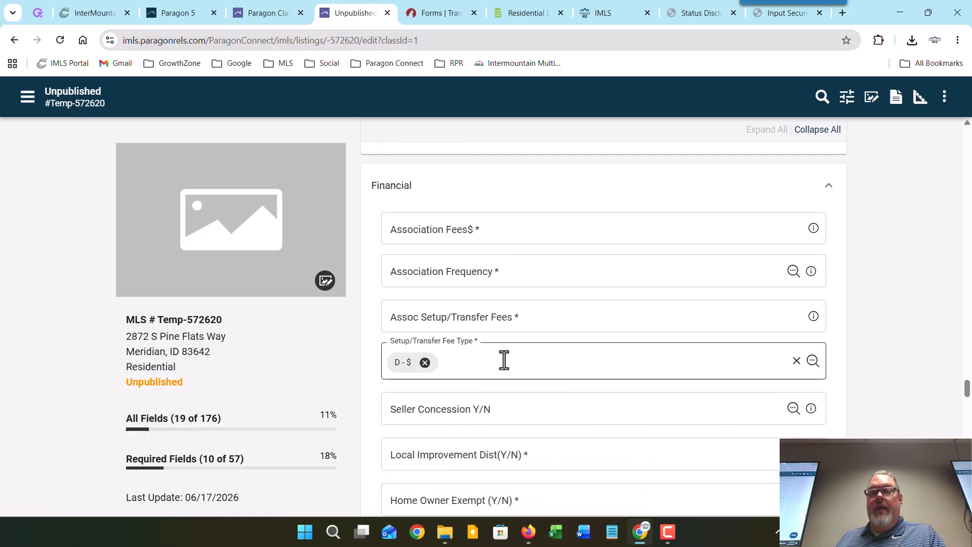
{"action": "scroll", "coordinate": [504, 359], "scroll_direction": "down", "scroll_amount": 7}
{"action": "scroll", "coordinate": [504, 358], "scroll_direction": "down", "scroll_amount": 2}
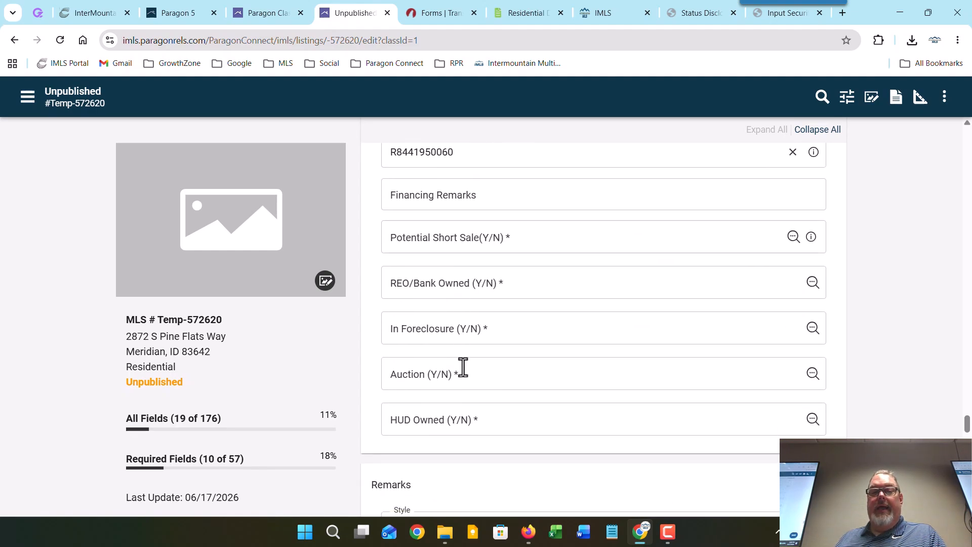
{"action": "scroll", "coordinate": [463, 366], "scroll_direction": "down", "scroll_amount": 20}
{"action": "scroll", "coordinate": [463, 367], "scroll_direction": "down", "scroll_amount": 10}
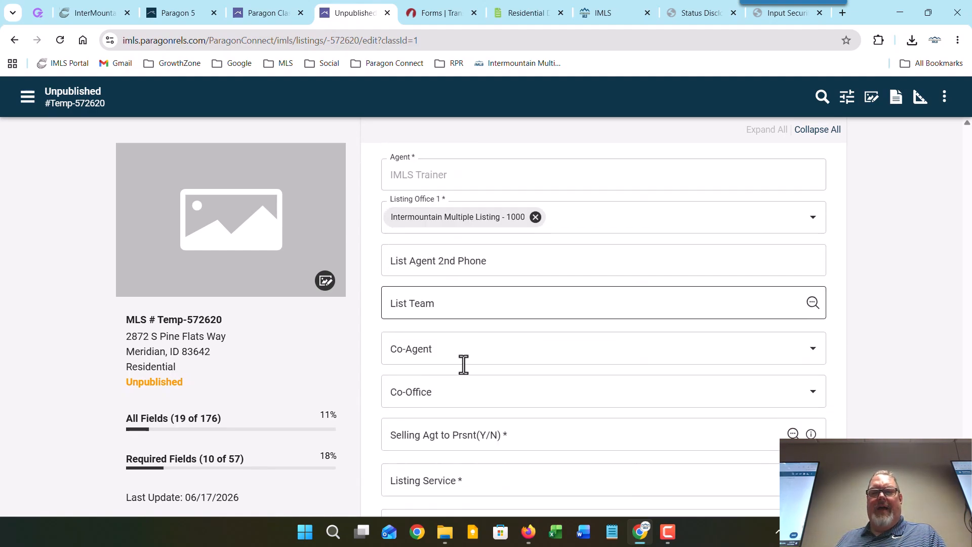
{"action": "scroll", "coordinate": [473, 355], "scroll_direction": "up", "scroll_amount": 4}
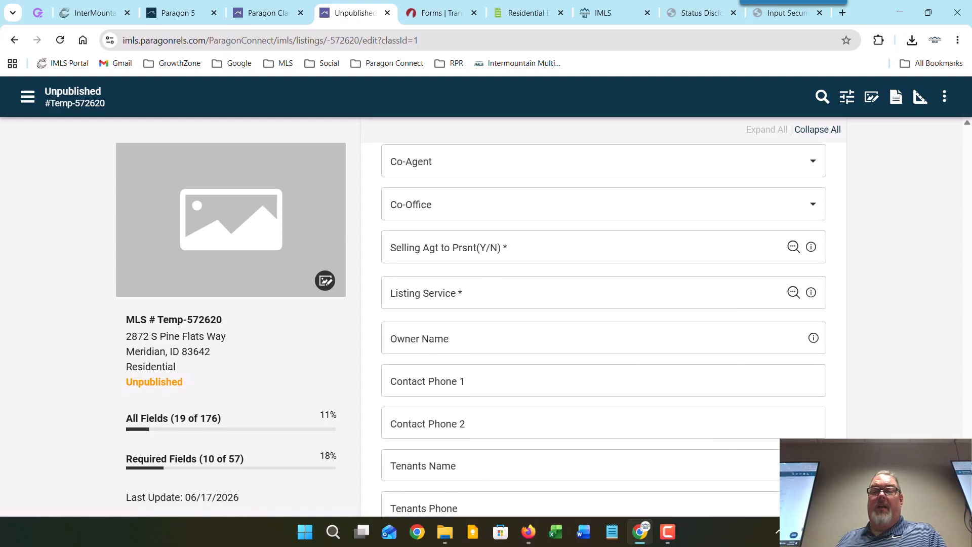
{"action": "left_click_drag", "start_coordinate": [966, 448], "coordinate": [952, 234]}
{"action": "scroll", "coordinate": [950, 177], "scroll_direction": "up", "scroll_amount": 15}
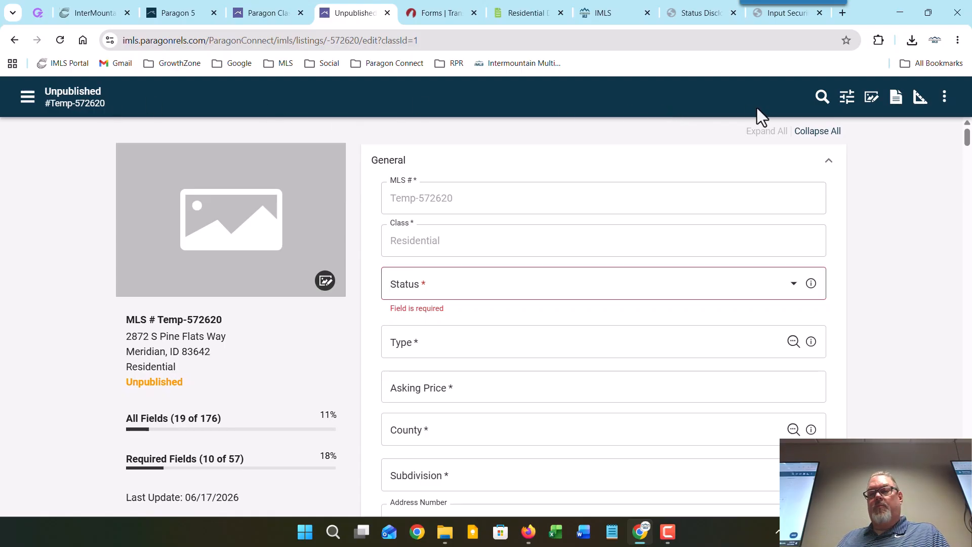
Step: Search the form for 'occ', then close the search, Field Filters panel and more-actions menu
{"action": "left_click", "coordinate": [822, 98]}
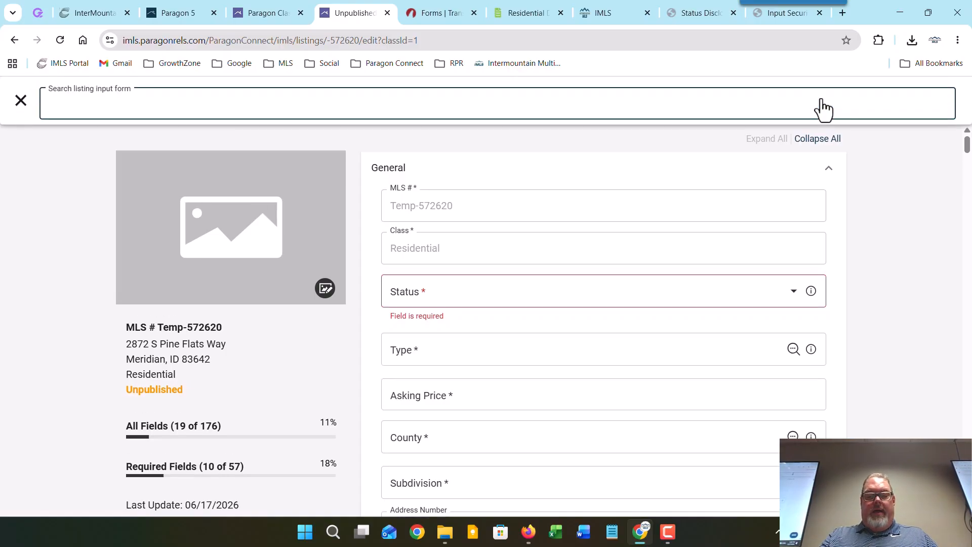
{"action": "type", "text": "occ"}
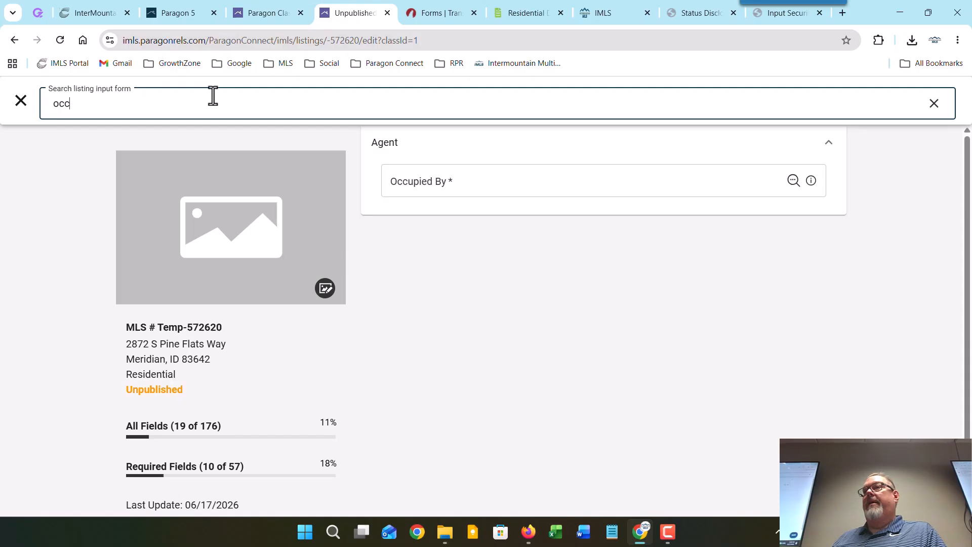
{"action": "left_click", "coordinate": [21, 100]}
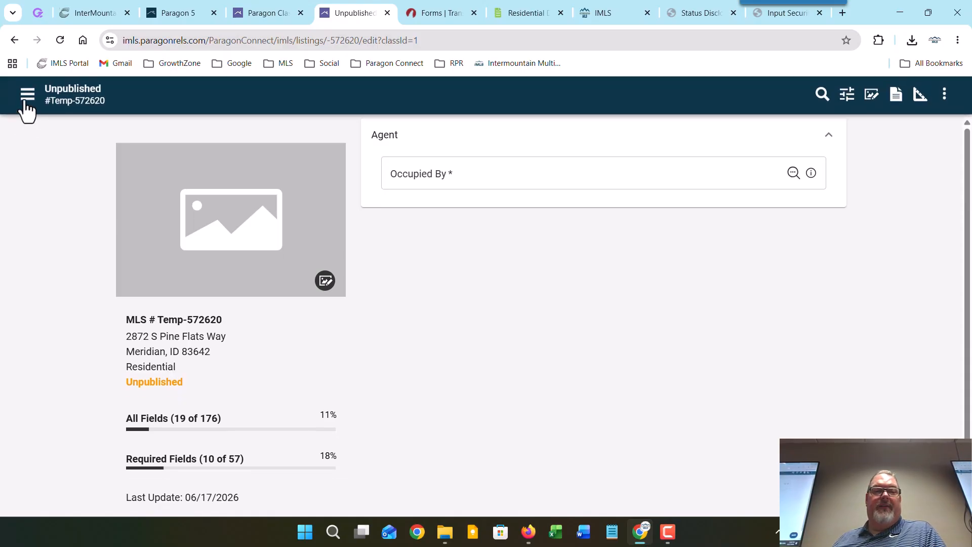
{"action": "left_click", "coordinate": [846, 97]}
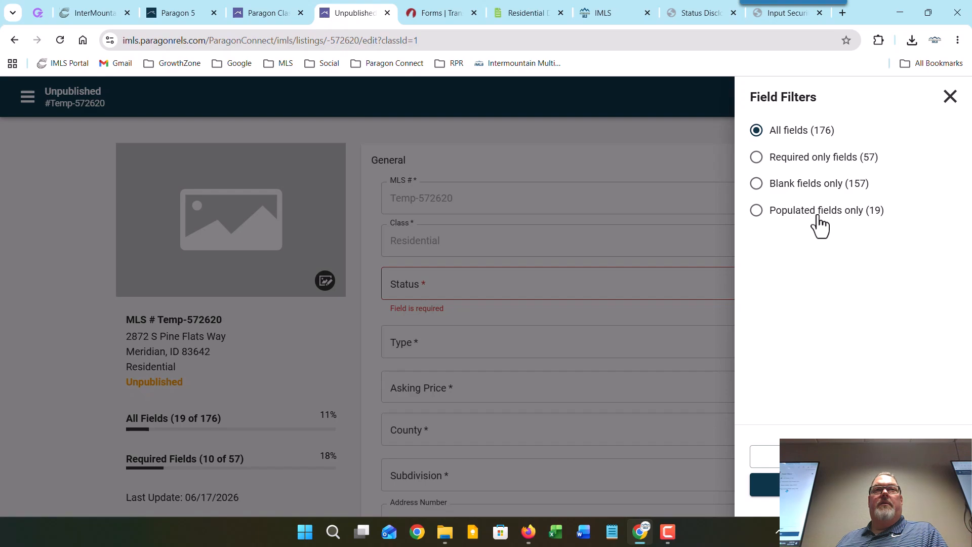
{"action": "left_click", "coordinate": [949, 96]}
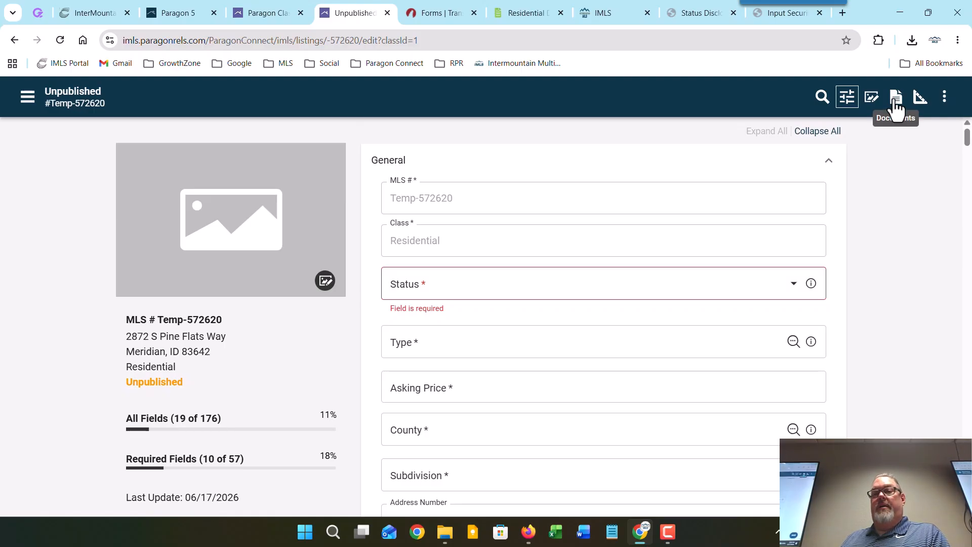
{"action": "left_click", "coordinate": [944, 101]}
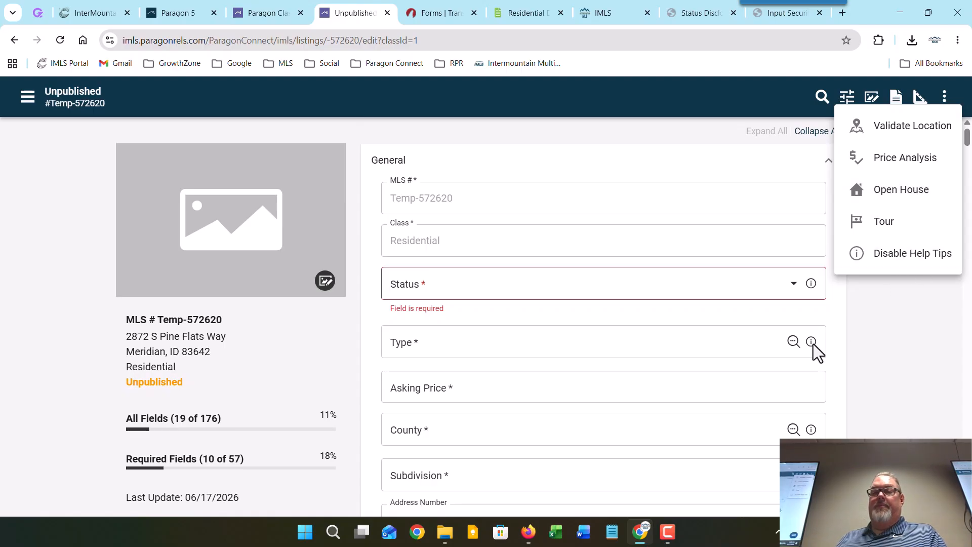
{"action": "left_click", "coordinate": [906, 320]}
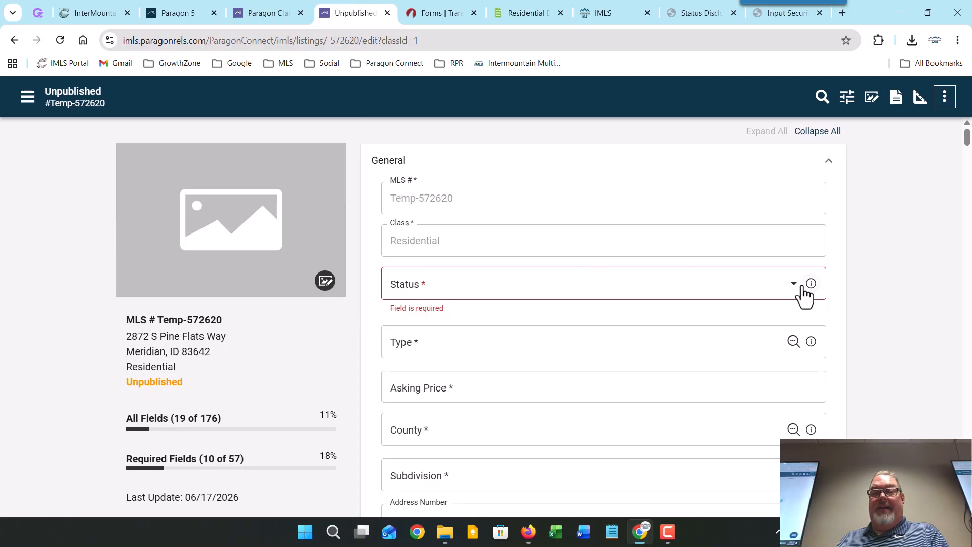
Step: Type 'n' into the Status field, clear it, and close the list without choosing
{"action": "left_click", "coordinate": [697, 280]}
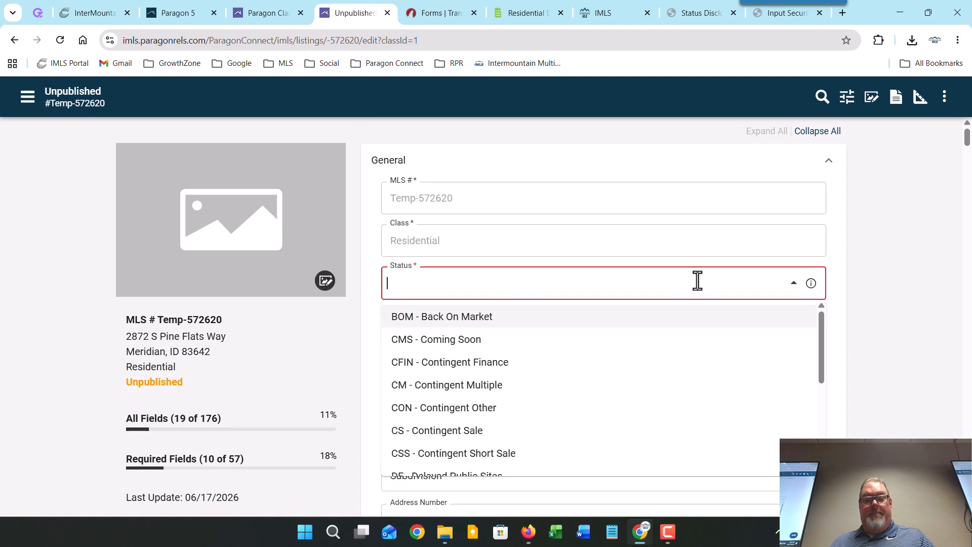
{"action": "type", "text": "n"}
{"action": "key", "text": "BackSpace"}
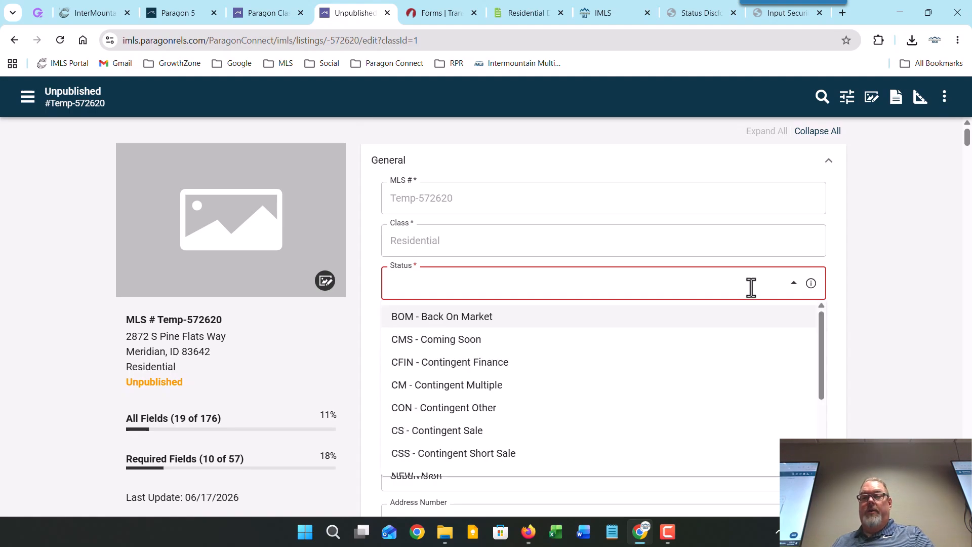
{"action": "left_click", "coordinate": [875, 280]}
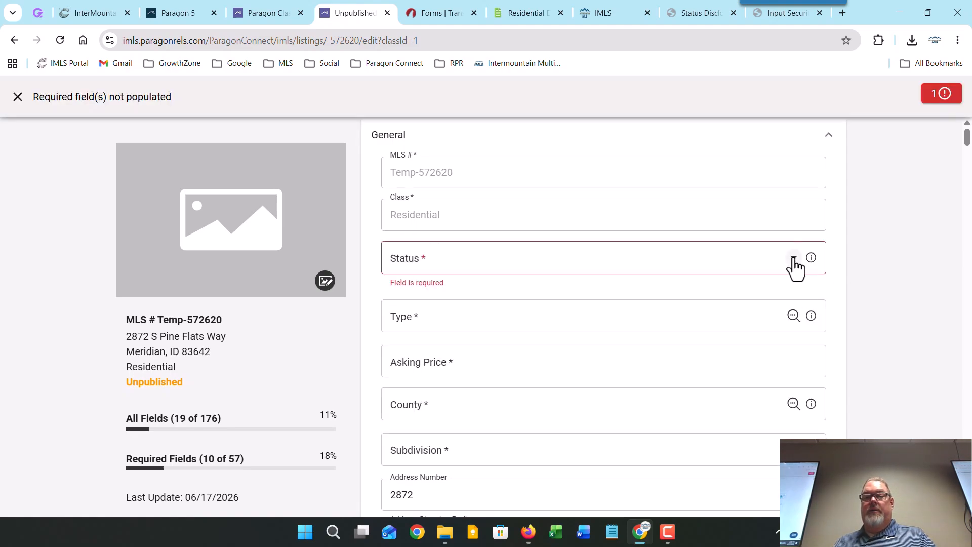
Step: Reopen the Status dropdown and scroll through the available listing statuses
{"action": "left_click", "coordinate": [793, 259]}
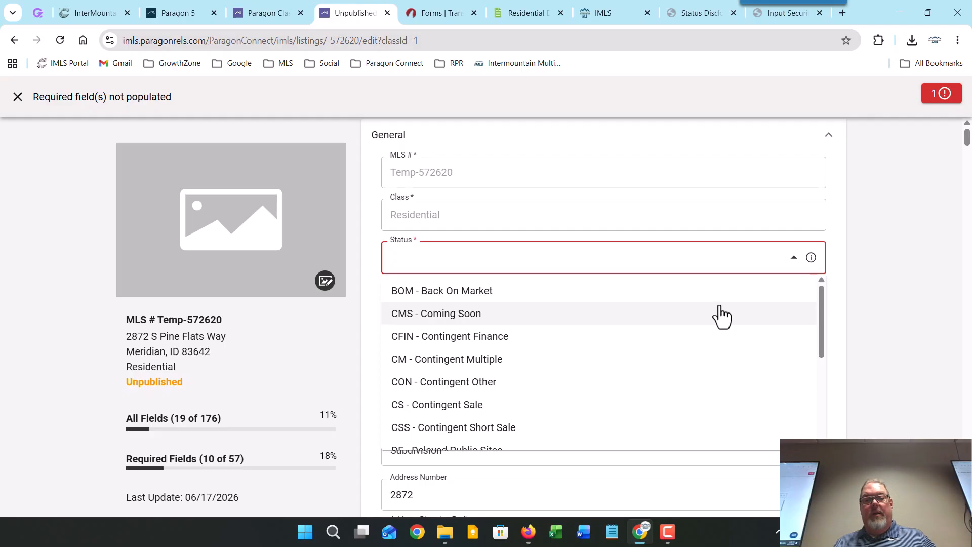
{"action": "scroll", "coordinate": [721, 317], "scroll_direction": "down", "scroll_amount": 2}
{"action": "scroll", "coordinate": [721, 316], "scroll_direction": "down", "scroll_amount": 1}
{"action": "scroll", "coordinate": [721, 318], "scroll_direction": "up", "scroll_amount": 1}
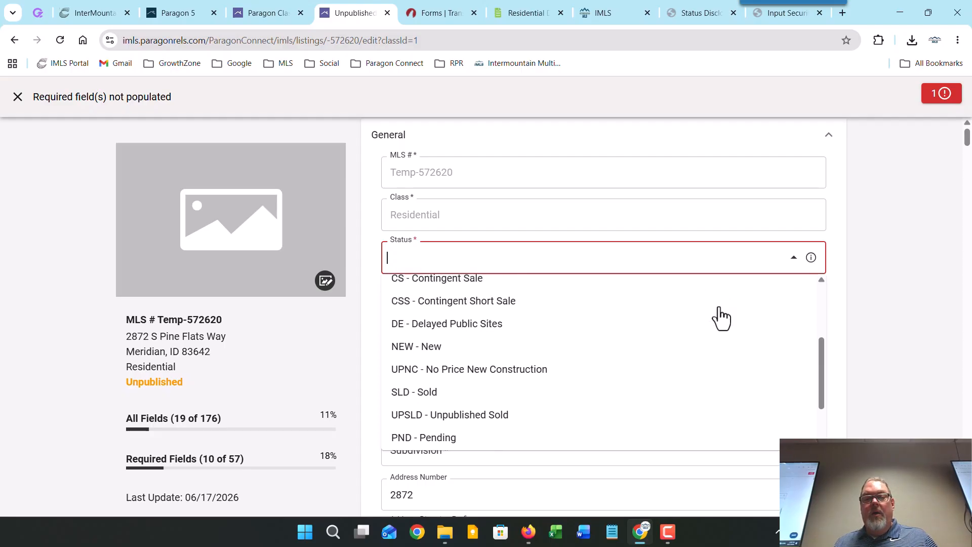
{"action": "scroll", "coordinate": [721, 318], "scroll_direction": "up", "scroll_amount": 1}
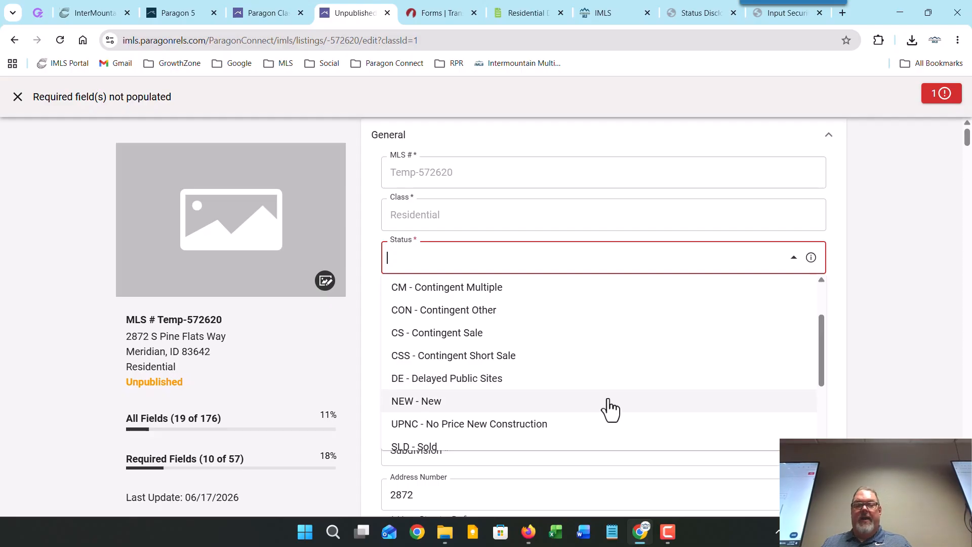
{"action": "scroll", "coordinate": [610, 384], "scroll_direction": "up", "scroll_amount": 1}
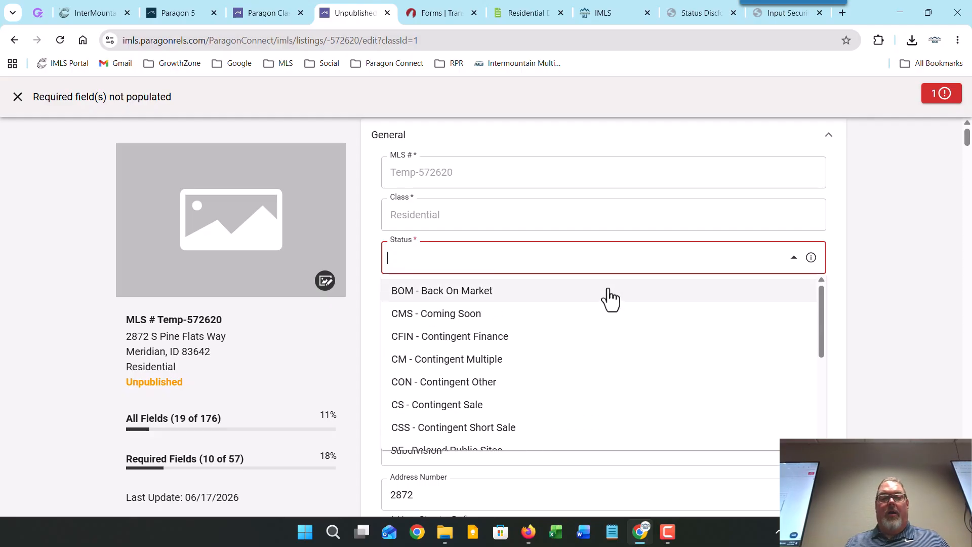
{"action": "scroll", "coordinate": [625, 365], "scroll_direction": "down", "scroll_amount": 1}
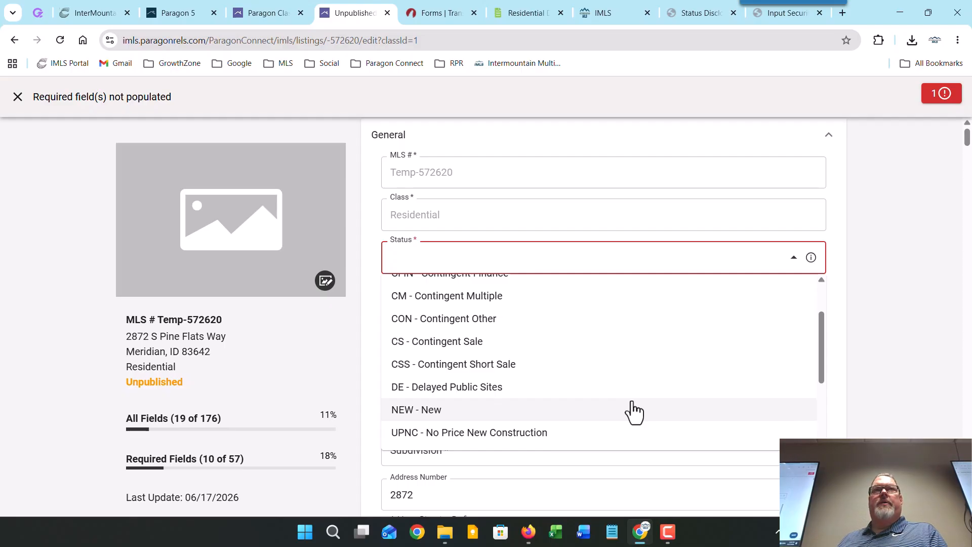
{"action": "scroll", "coordinate": [630, 411], "scroll_direction": "up", "scroll_amount": 1}
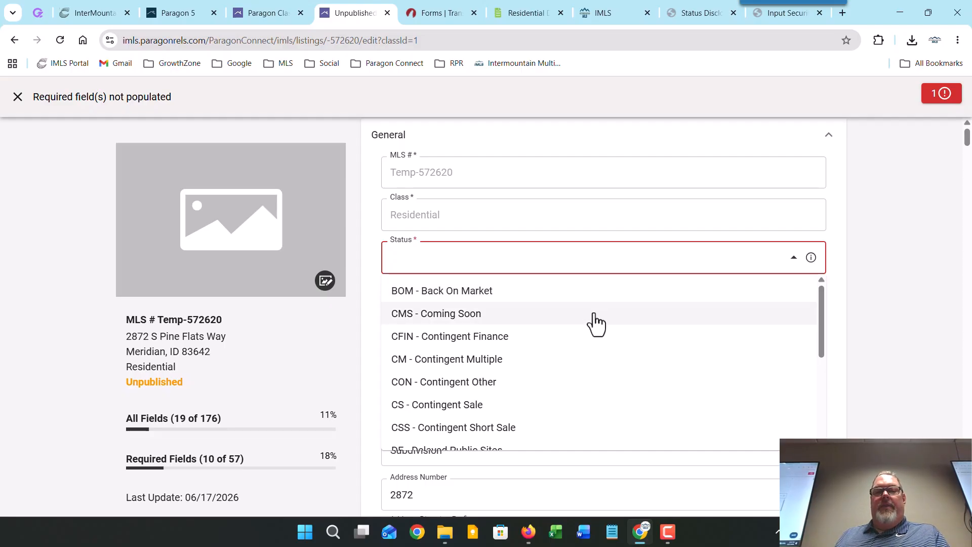
{"action": "scroll", "coordinate": [591, 348], "scroll_direction": "down", "scroll_amount": 1}
{"action": "scroll", "coordinate": [593, 348], "scroll_direction": "up", "scroll_amount": 1}
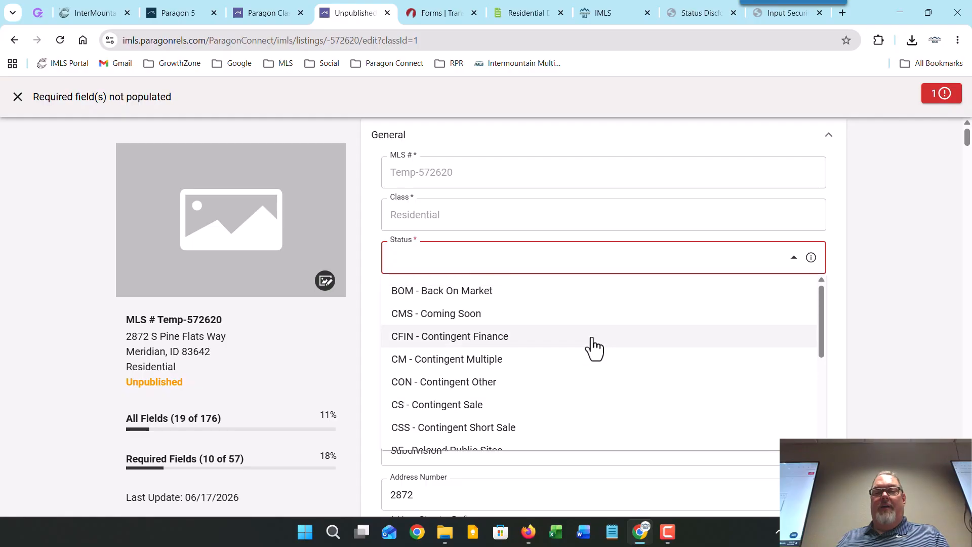
{"action": "left_click_drag", "start_coordinate": [821, 311], "coordinate": [824, 336]}
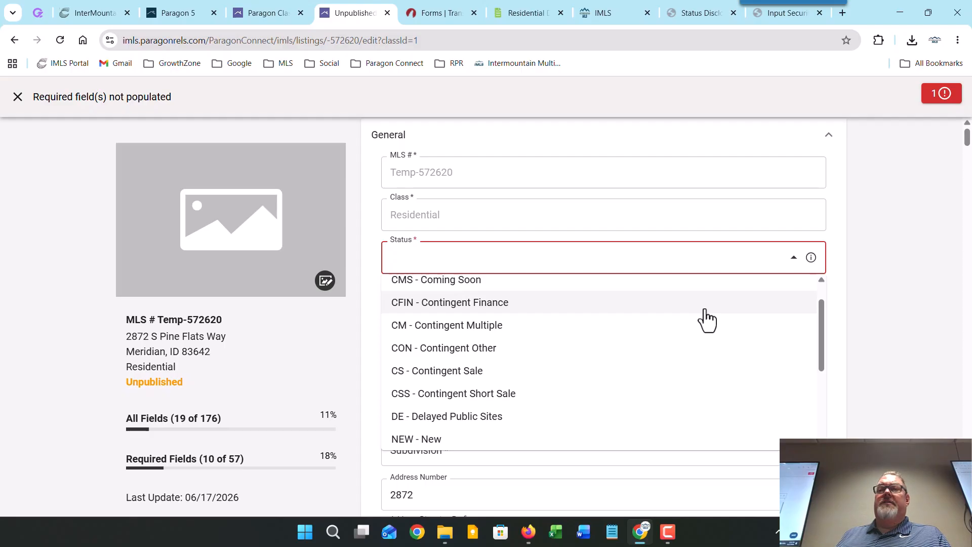
{"action": "scroll", "coordinate": [699, 321], "scroll_direction": "down", "scroll_amount": 3}
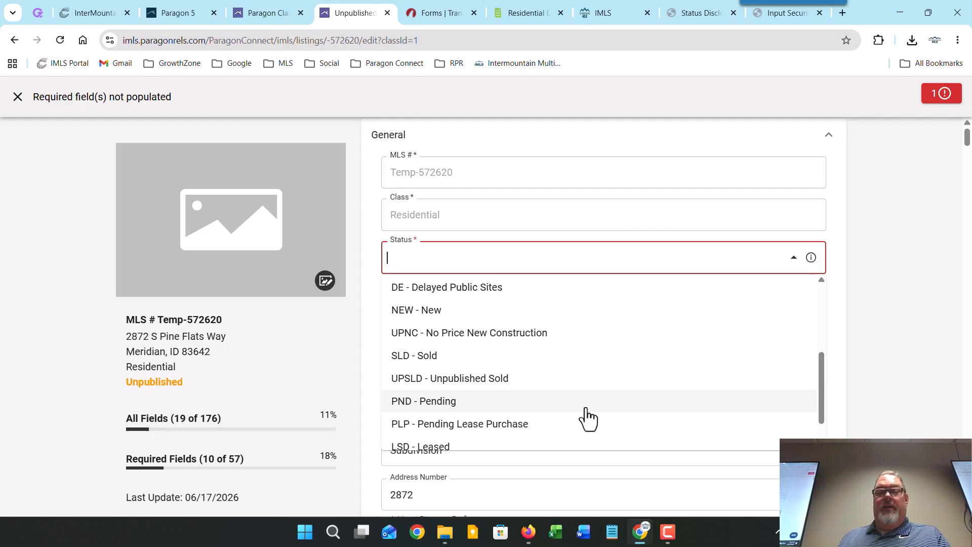
{"action": "scroll", "coordinate": [586, 419], "scroll_direction": "down", "scroll_amount": 1}
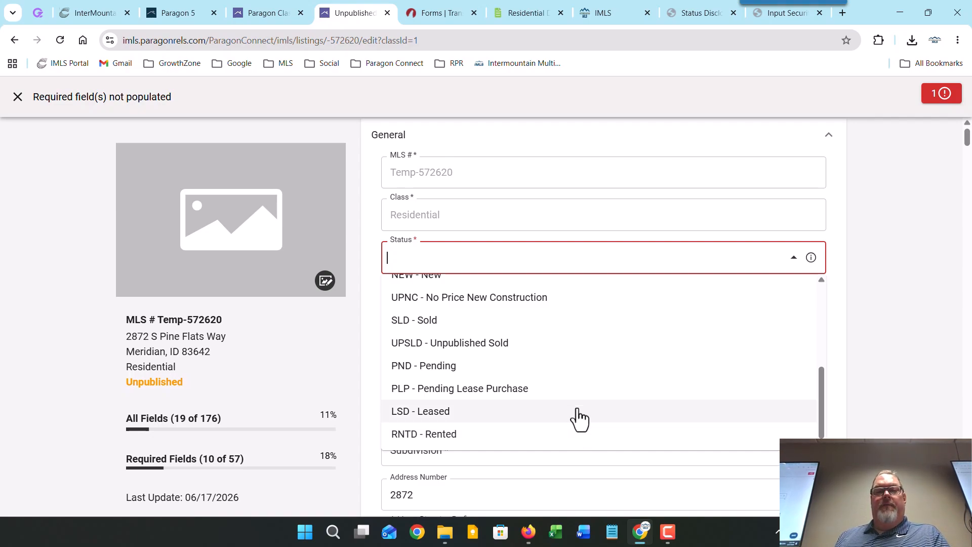
{"action": "scroll", "coordinate": [573, 414], "scroll_direction": "up", "scroll_amount": 1}
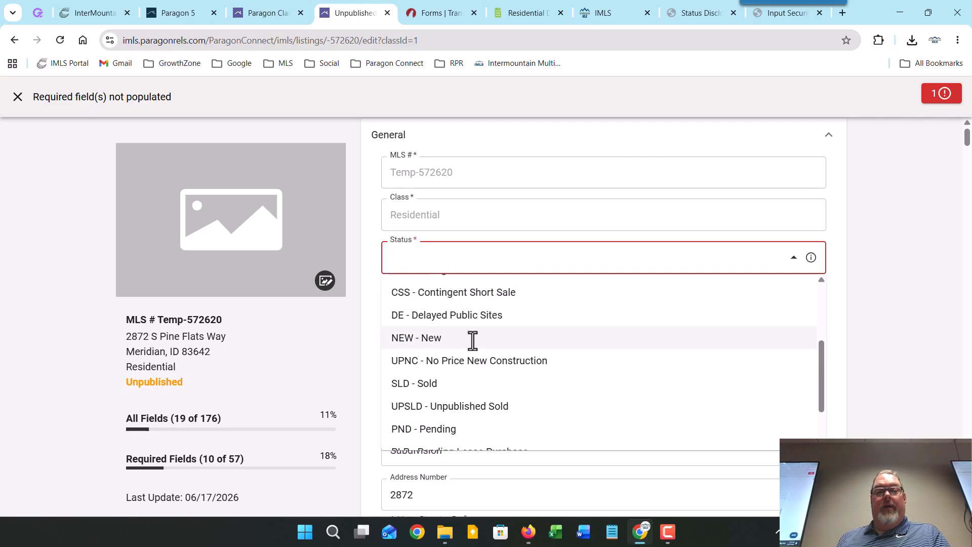
Step: Choose NEW - New for Status, reaching 11 of 57 required fields, and open the Type lookup
{"action": "left_click", "coordinate": [472, 338]}
{"action": "scroll", "coordinate": [960, 324], "scroll_direction": "down", "scroll_amount": 1}
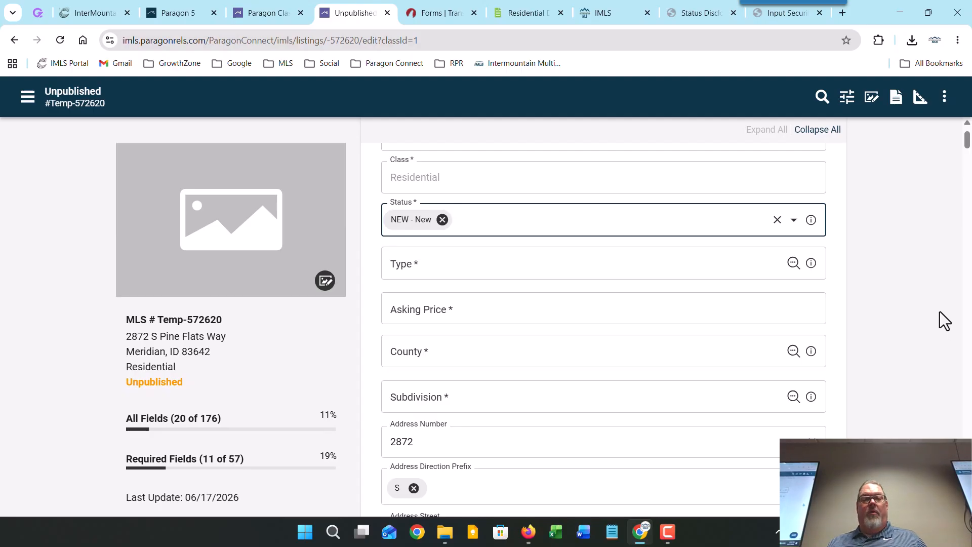
{"action": "left_click", "coordinate": [793, 263]}
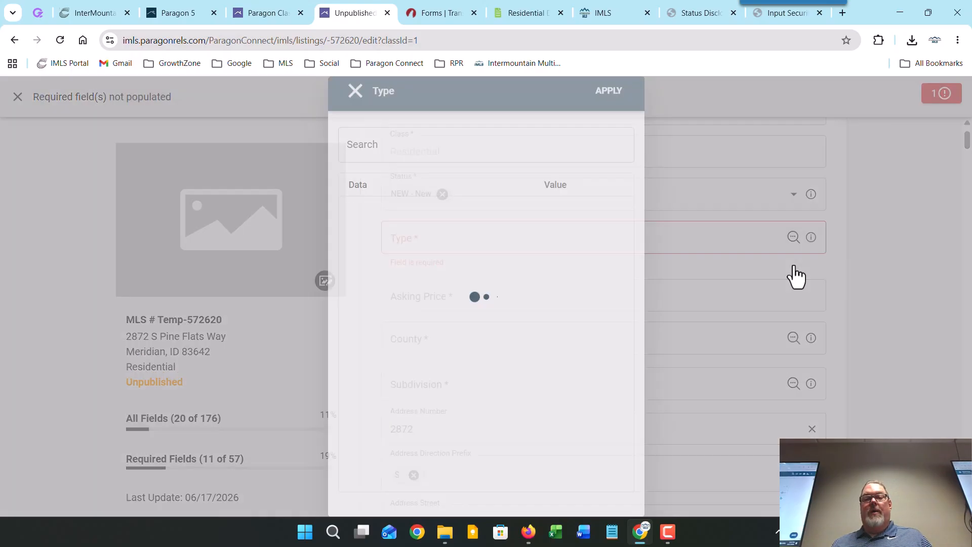
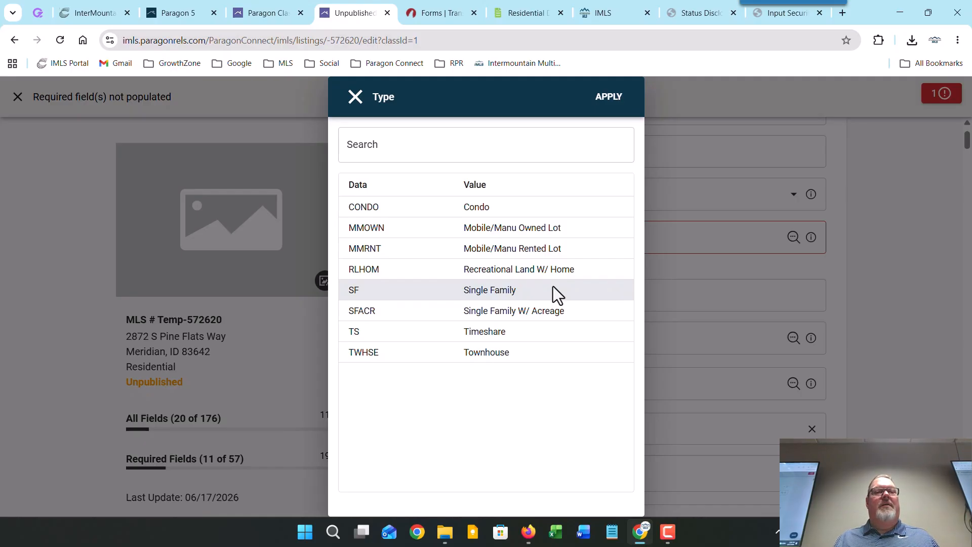
Step: Pick SF - Single Family in the Type lookup and apply it
{"action": "left_click", "coordinate": [562, 291]}
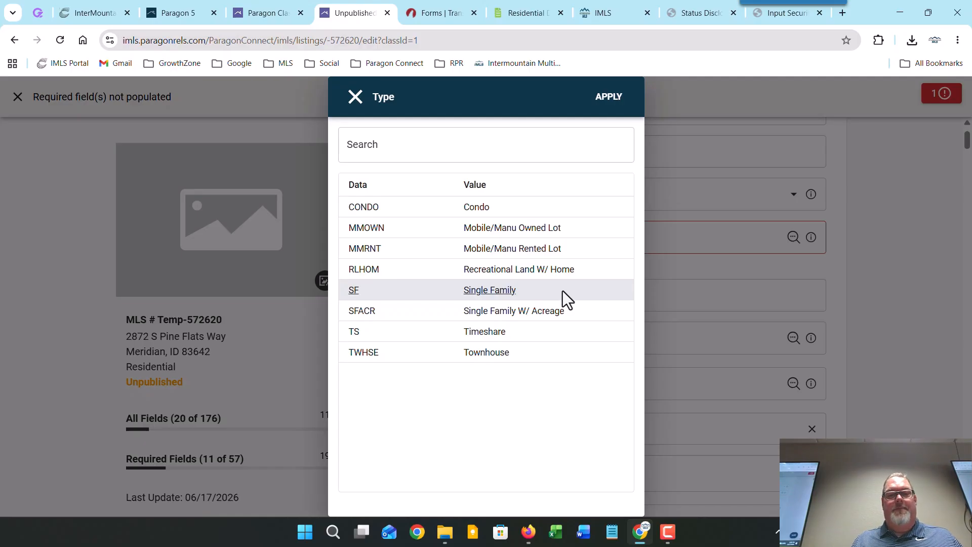
{"action": "left_click", "coordinate": [607, 97]}
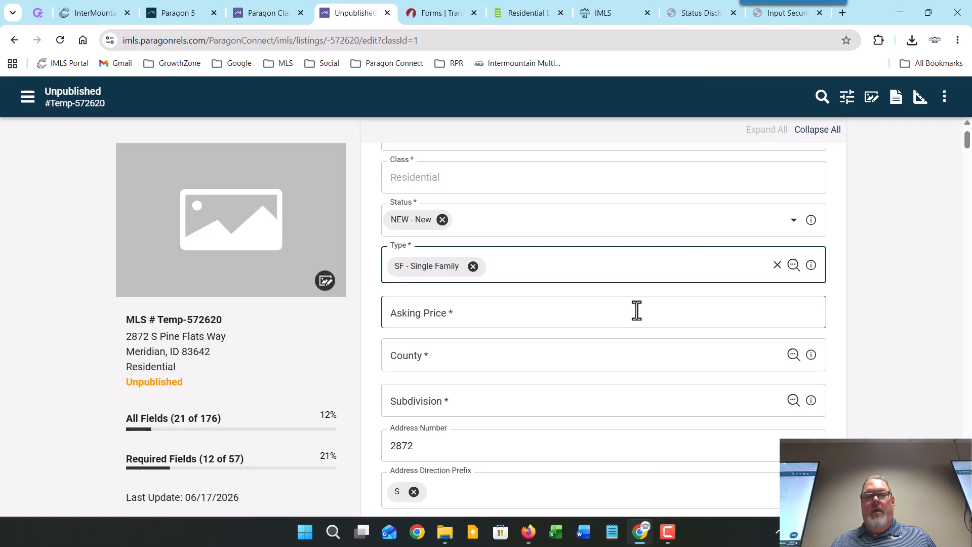
Step: Enter 1000 as the Asking Price and choose Ada from the County lookup
{"action": "left_click", "coordinate": [591, 324]}
{"action": "type", "text": "1"}
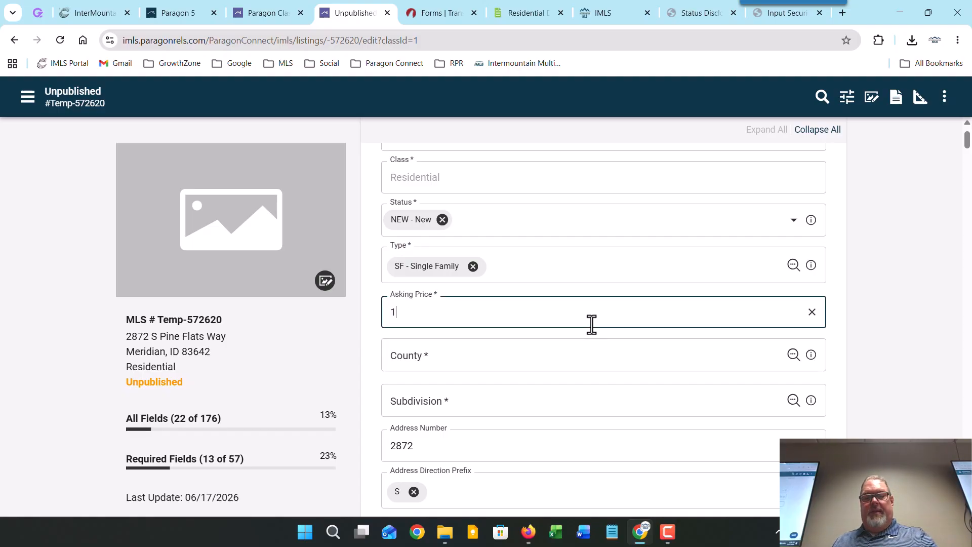
{"action": "type", "text": "000"}
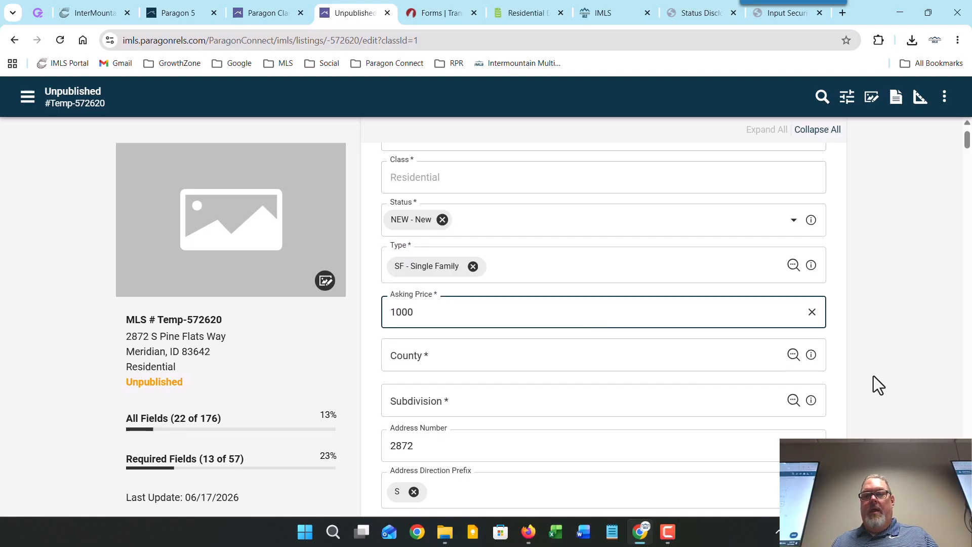
{"action": "left_click", "coordinate": [792, 354]}
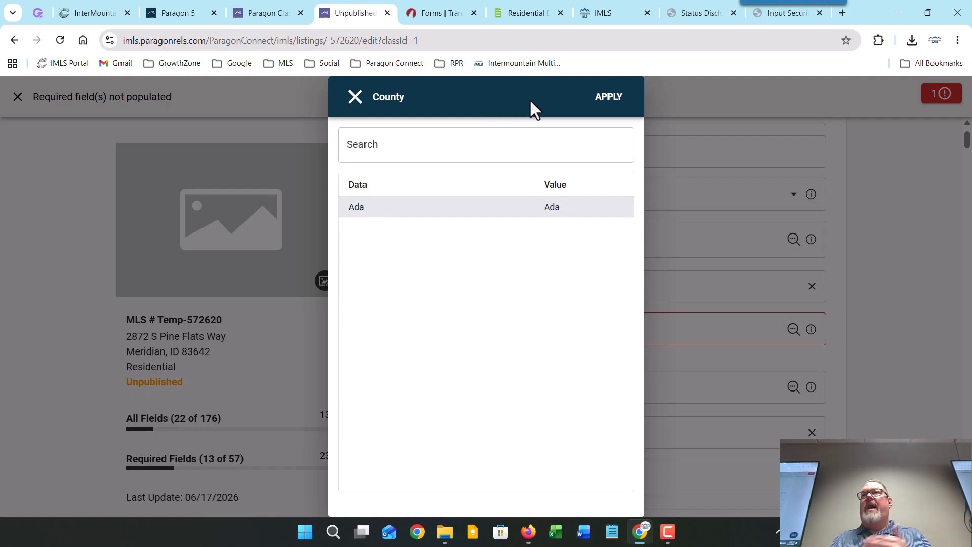
{"action": "left_click", "coordinate": [610, 99]}
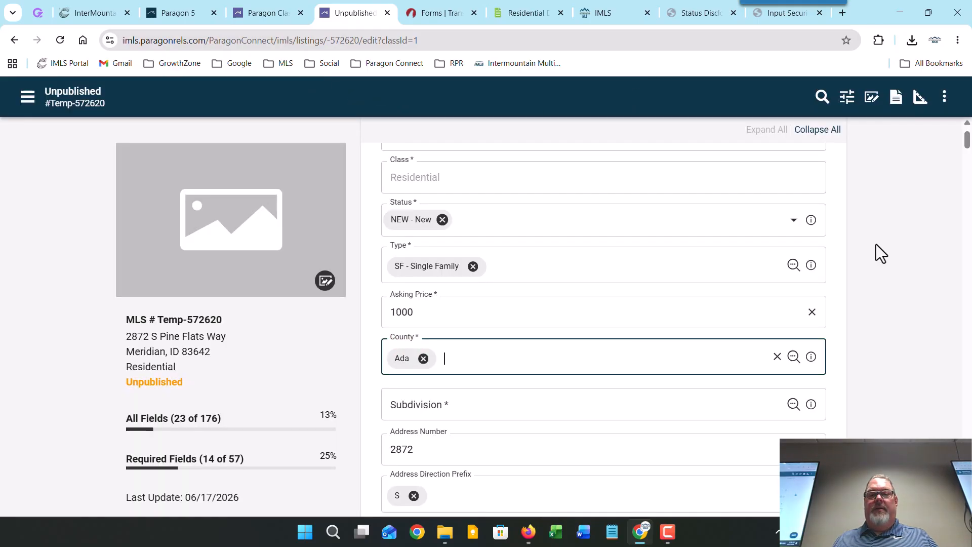
{"action": "scroll", "coordinate": [879, 351], "scroll_direction": "down", "scroll_amount": 2}
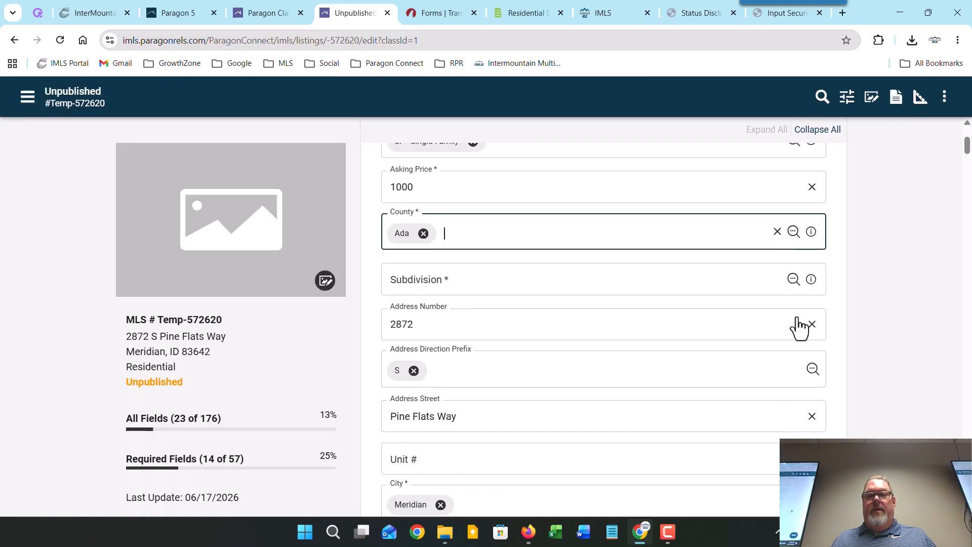
Step: Search subdivisions for 'thou' and apply Thousand S - Thousand Spring
{"action": "left_click", "coordinate": [793, 278]}
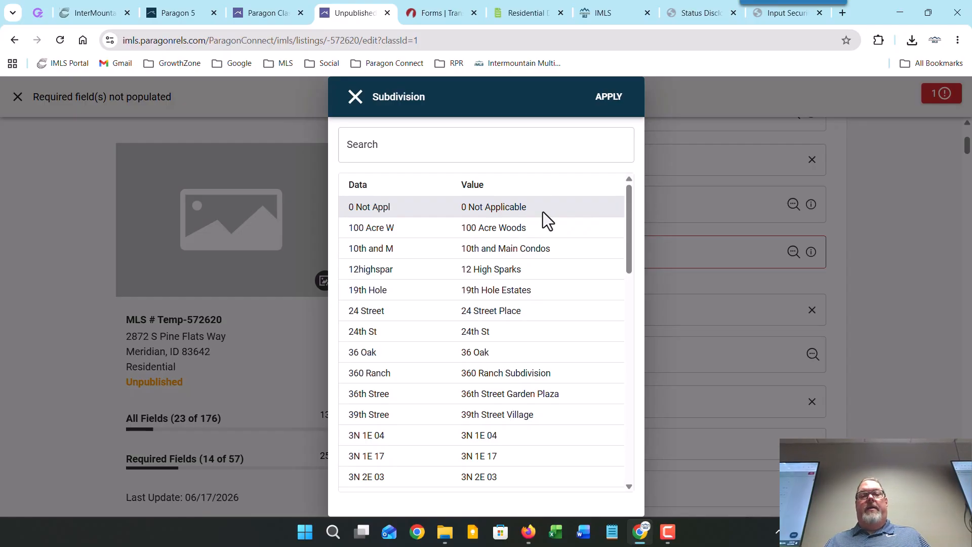
{"action": "left_click", "coordinate": [547, 152]}
{"action": "type", "text": "thou"}
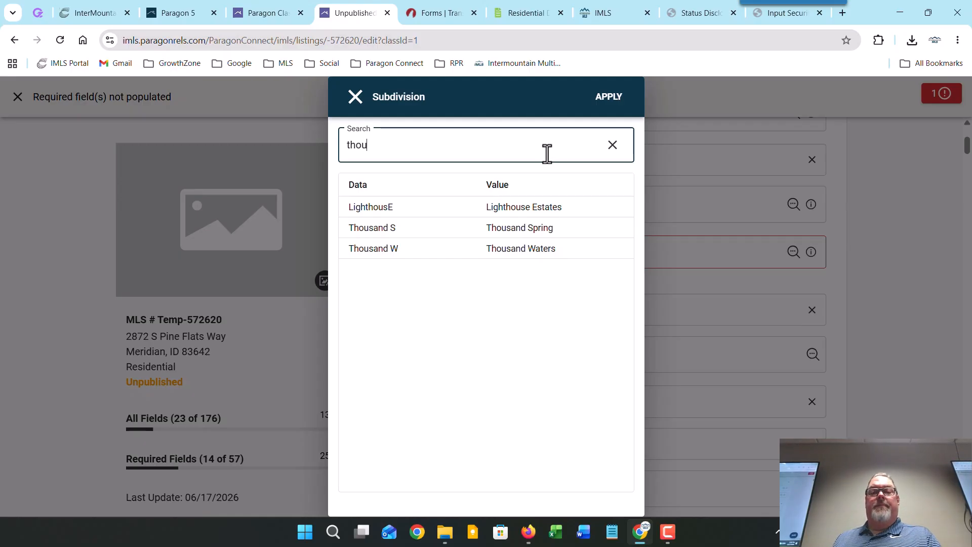
{"action": "left_click", "coordinate": [541, 228]}
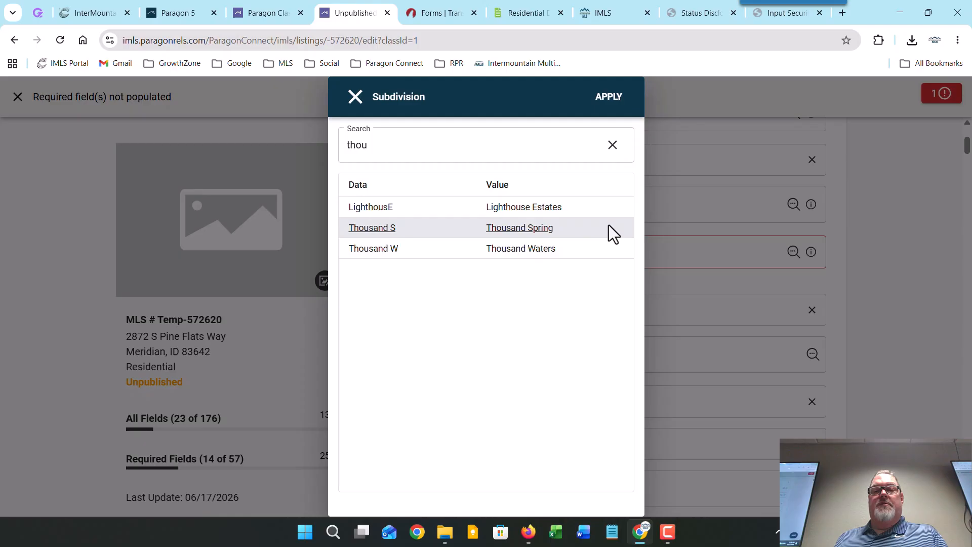
{"action": "left_click", "coordinate": [607, 97]}
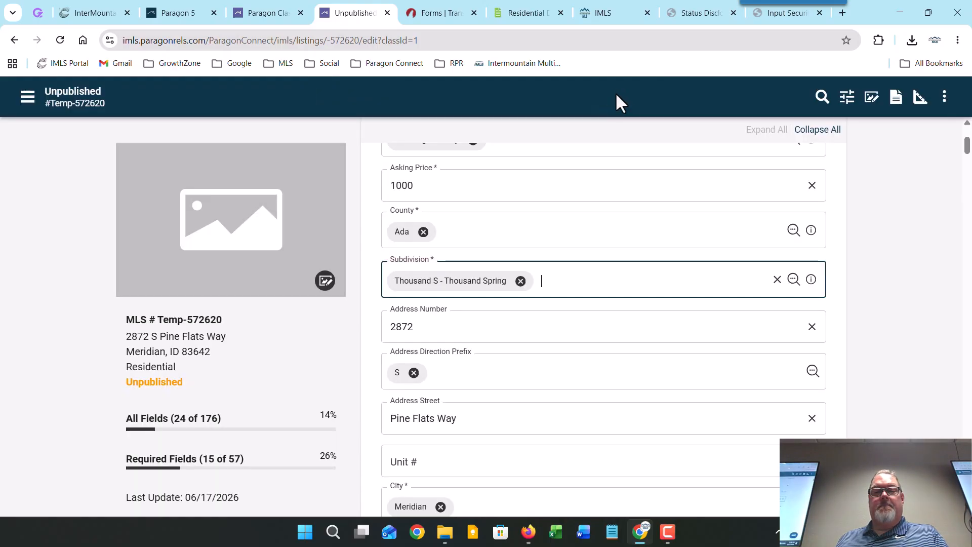
Step: Scroll to the Internet toggles, then bring up the Forms | TransactionDesk Residential Data Form
{"action": "scroll", "coordinate": [627, 335], "scroll_direction": "down", "scroll_amount": 4}
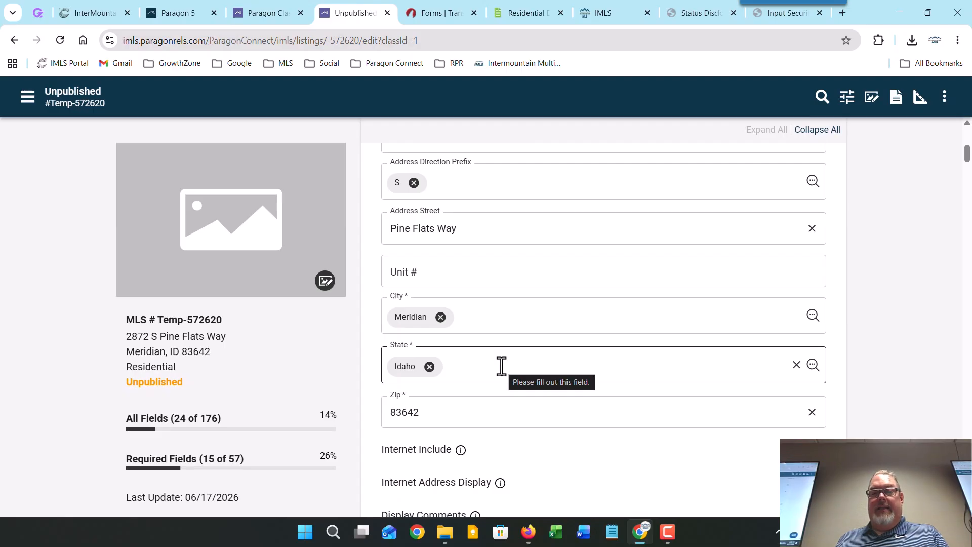
{"action": "scroll", "coordinate": [501, 364], "scroll_direction": "down", "scroll_amount": 3}
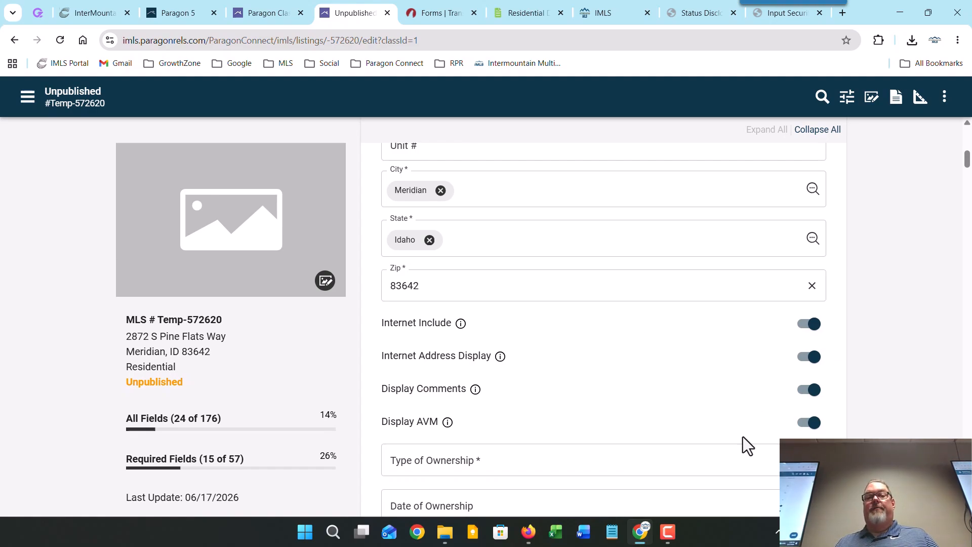
{"action": "left_click", "coordinate": [425, 13]}
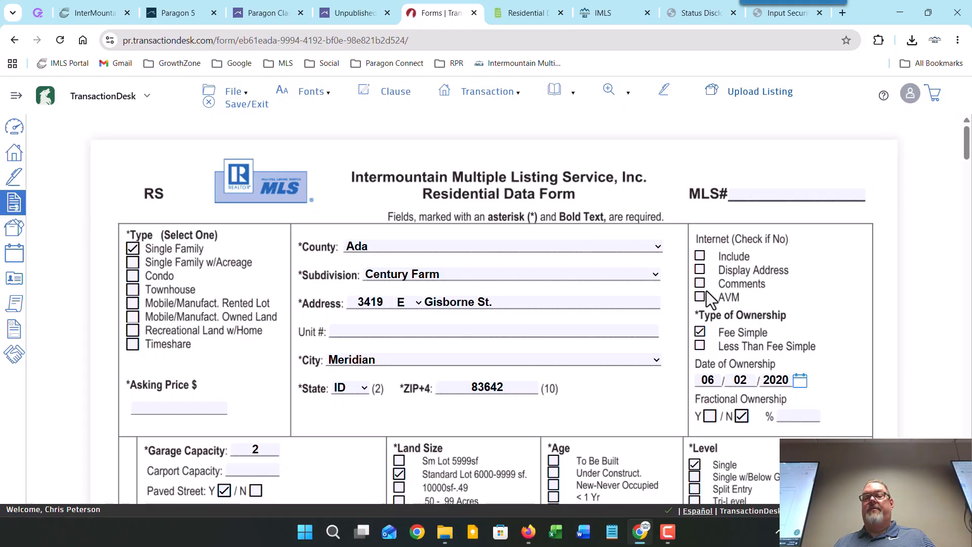
Step: Go back to the Unpublished Paragon listing after reviewing the TransactionDesk form
{"action": "left_click", "coordinate": [341, 14]}
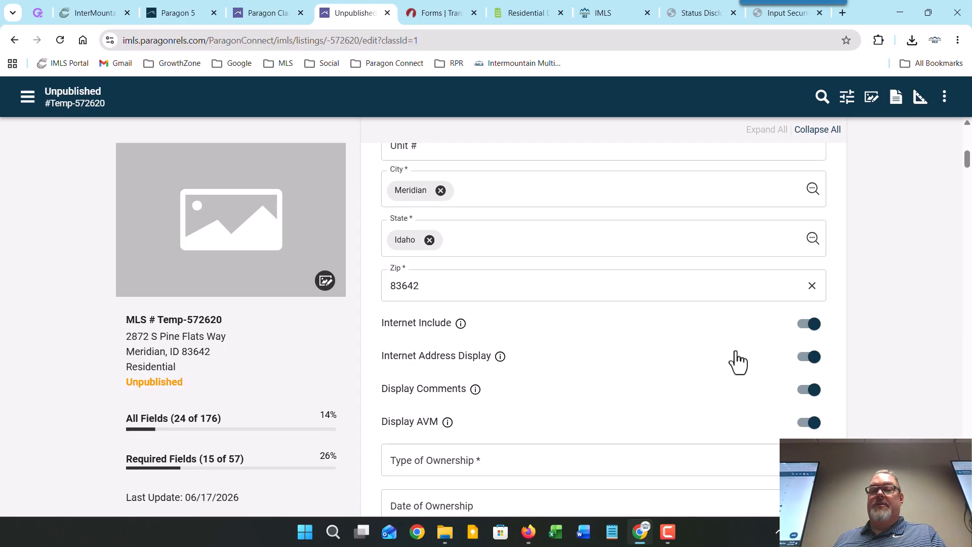
{"action": "left_click", "coordinate": [797, 334]}
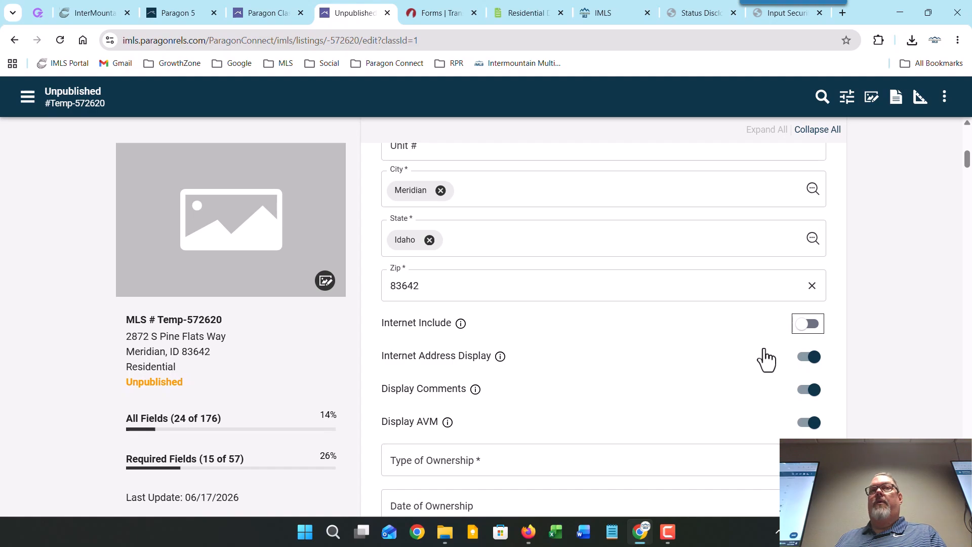
{"action": "left_click", "coordinate": [811, 331]}
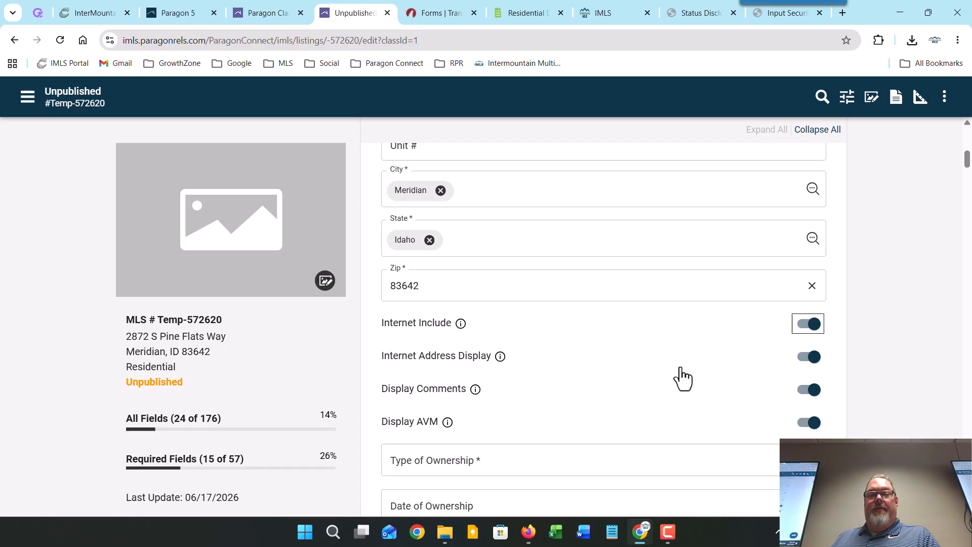
Step: Choose FS - Fee Simple in the Type of Ownership lookup and apply it
{"action": "scroll", "coordinate": [680, 378], "scroll_direction": "down", "scroll_amount": 2}
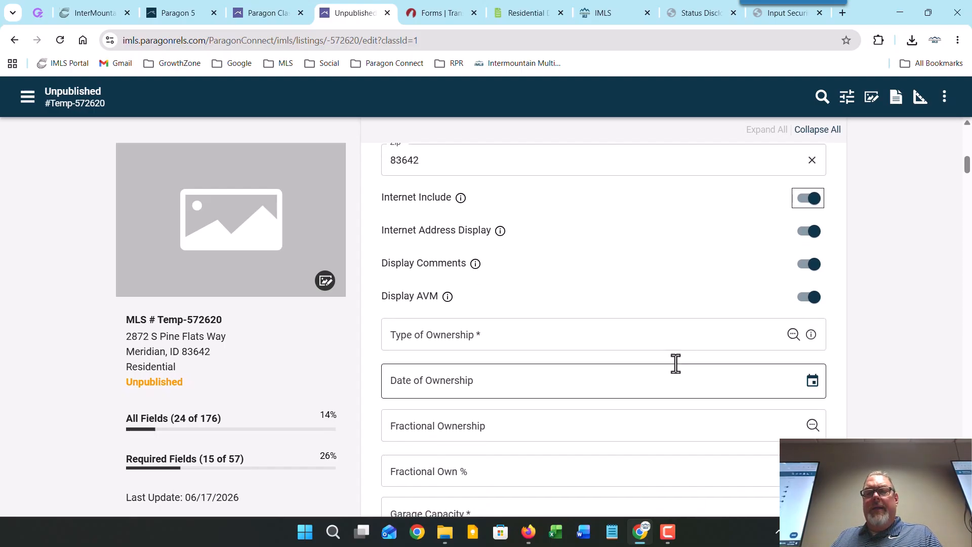
{"action": "left_click", "coordinate": [792, 334]}
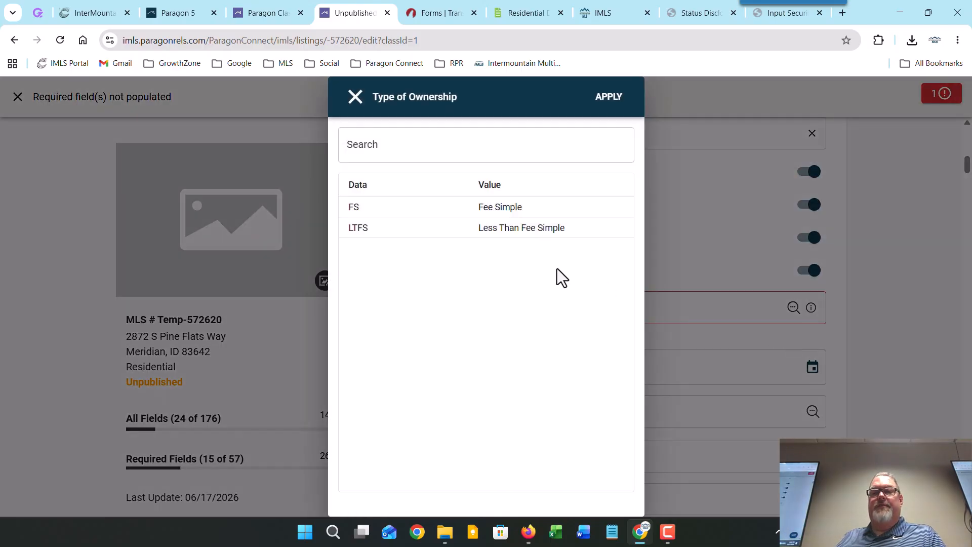
{"action": "left_click", "coordinate": [560, 201]}
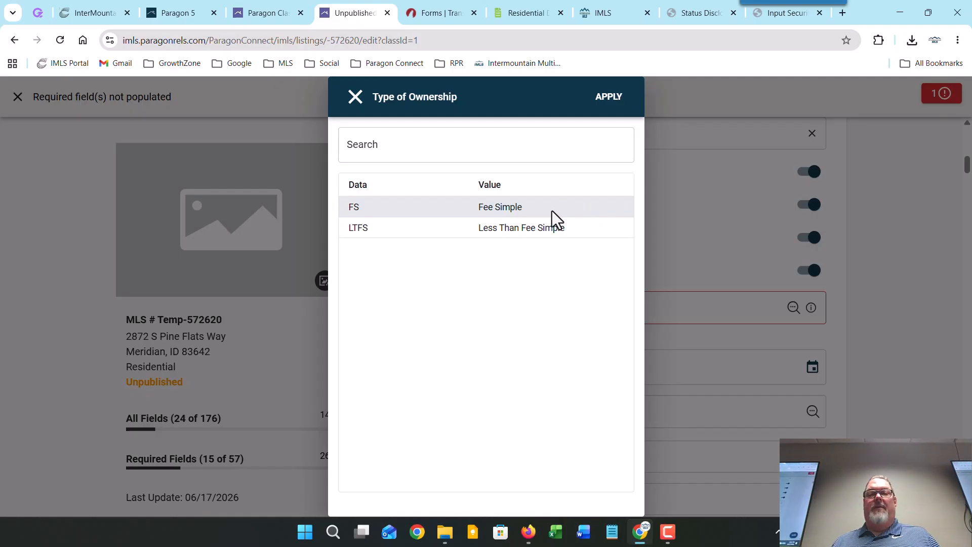
{"action": "left_click", "coordinate": [609, 98]}
Step: Enter 3 in the Garage Capacity field and commit it
{"action": "scroll", "coordinate": [758, 361], "scroll_direction": "down", "scroll_amount": 1}
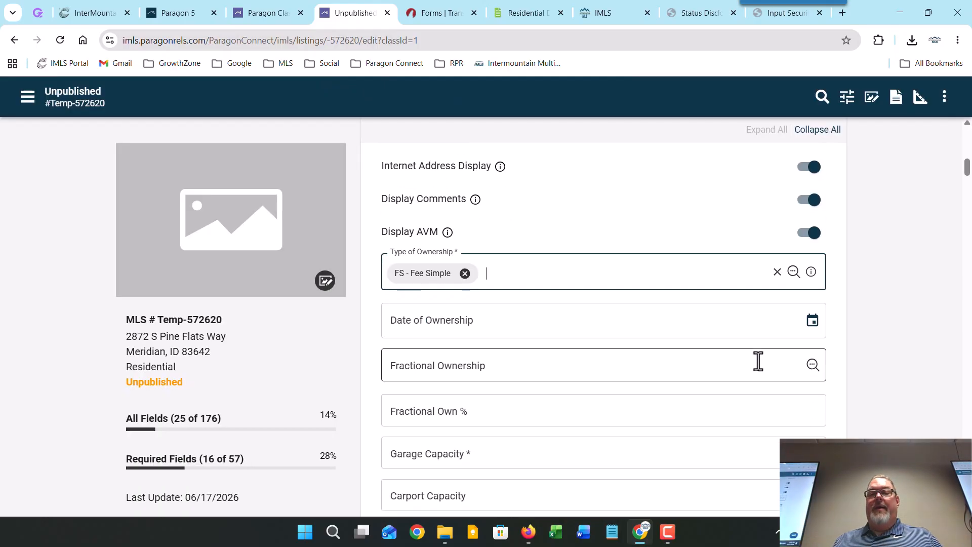
{"action": "scroll", "coordinate": [565, 345], "scroll_direction": "down", "scroll_amount": 1}
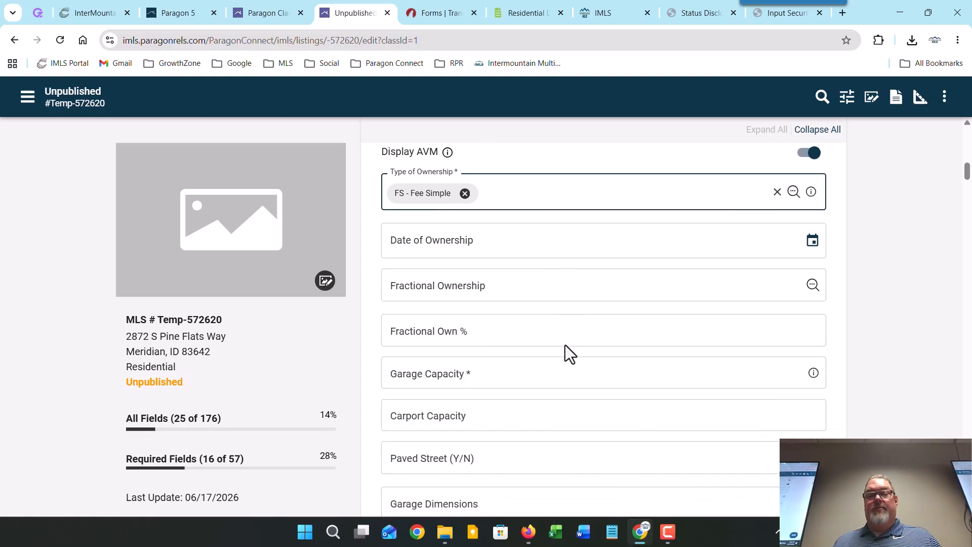
{"action": "scroll", "coordinate": [565, 345], "scroll_direction": "down", "scroll_amount": 1}
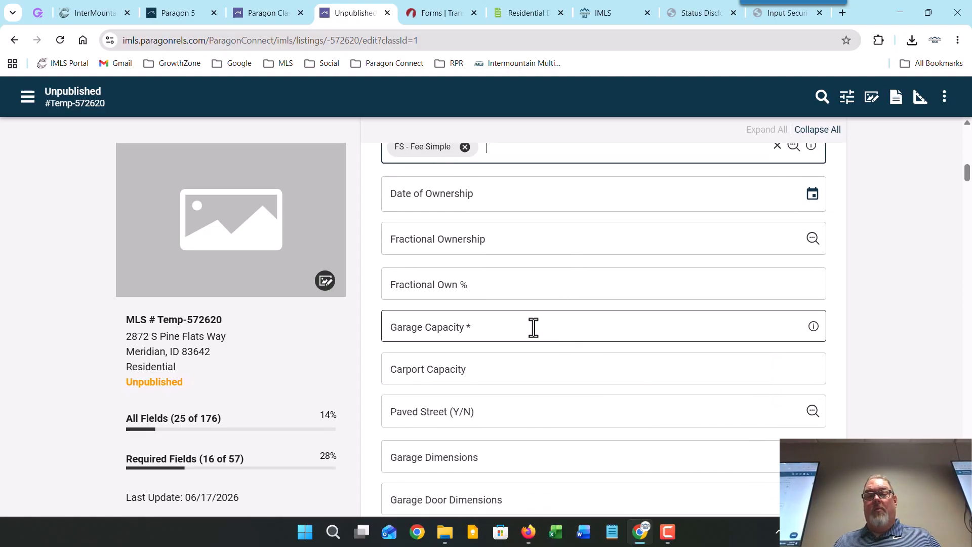
{"action": "left_click", "coordinate": [640, 328]}
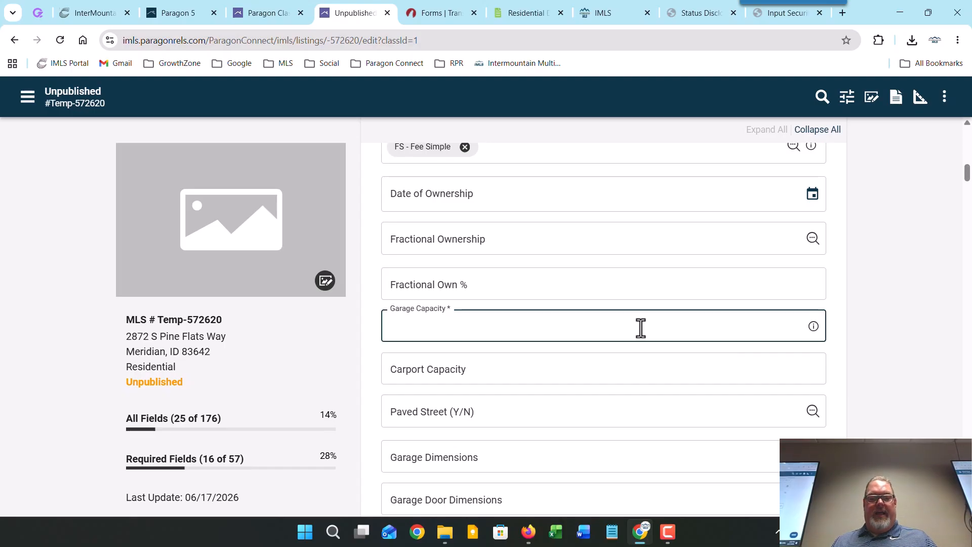
{"action": "type", "text": "3"}
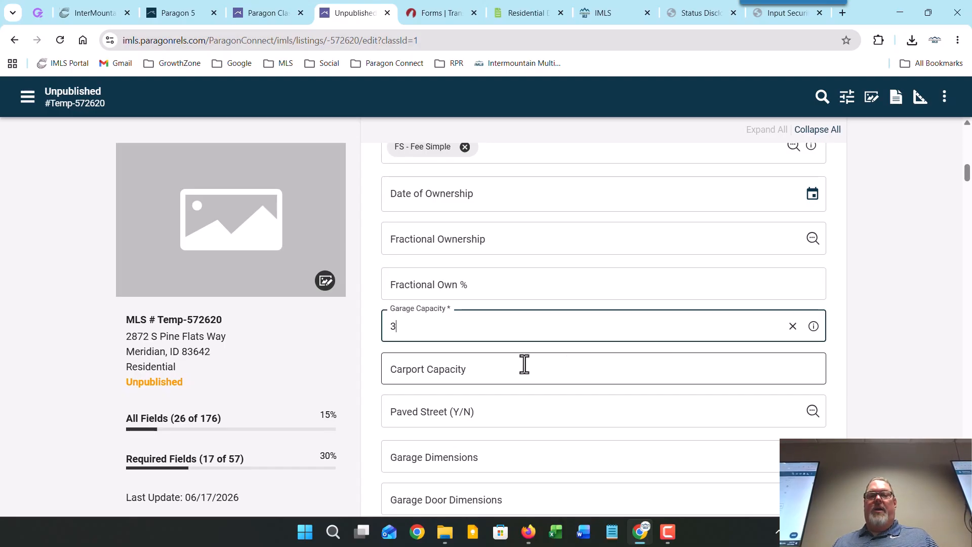
{"action": "left_click", "coordinate": [371, 339]}
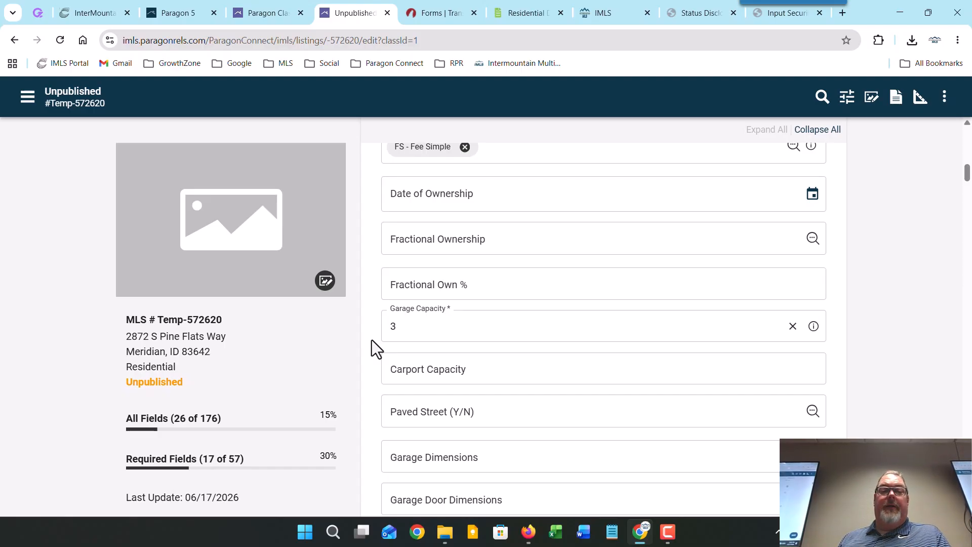
Step: Apply Standard - Standard Lot 6000-9999 SF from the Land Size lookup
{"action": "scroll", "coordinate": [373, 384], "scroll_direction": "down", "scroll_amount": 3}
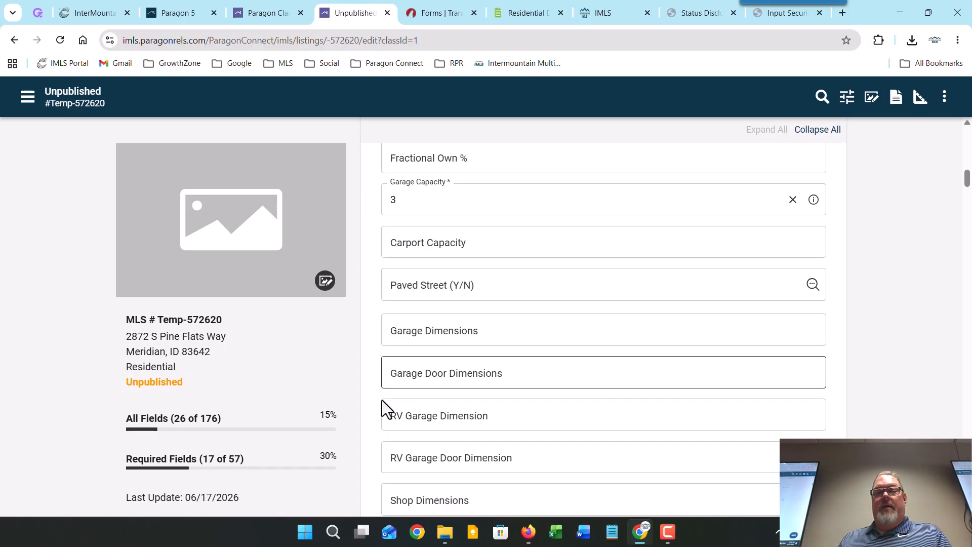
{"action": "scroll", "coordinate": [374, 415], "scroll_direction": "down", "scroll_amount": 1}
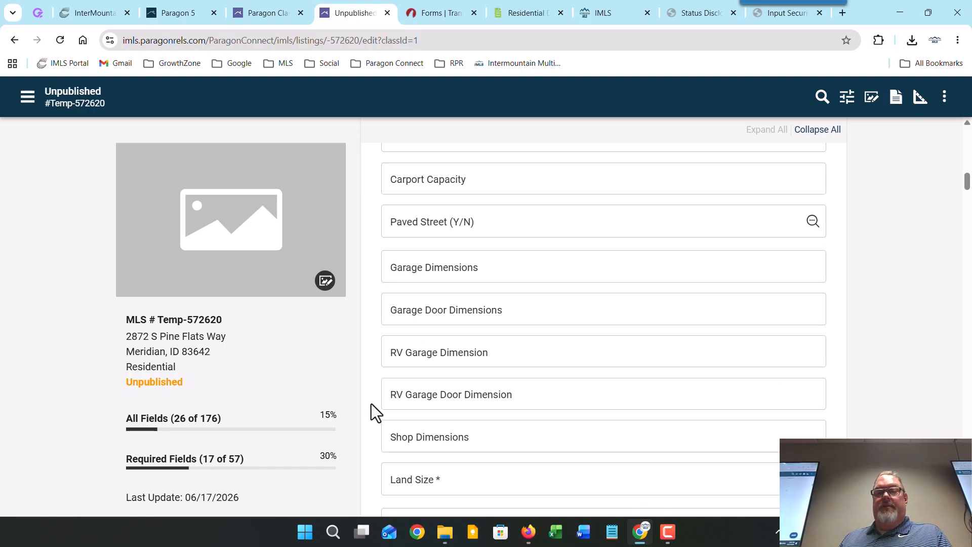
{"action": "scroll", "coordinate": [374, 387], "scroll_direction": "down", "scroll_amount": 1}
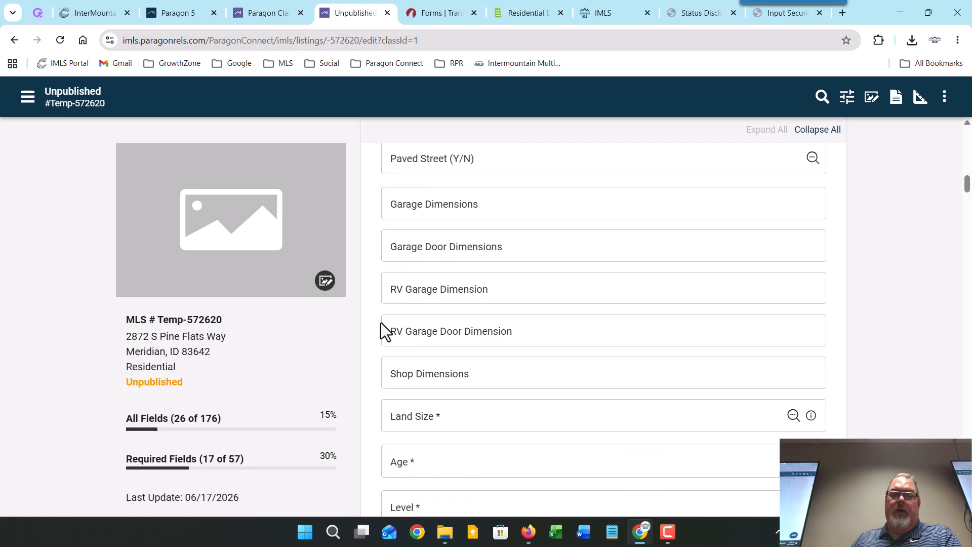
{"action": "scroll", "coordinate": [385, 331], "scroll_direction": "down", "scroll_amount": 2}
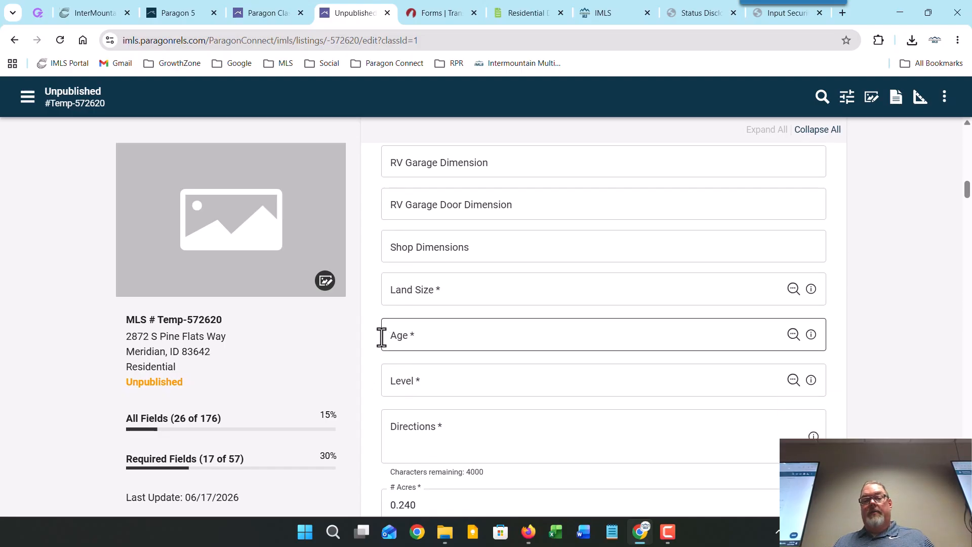
{"action": "left_click", "coordinate": [793, 290]}
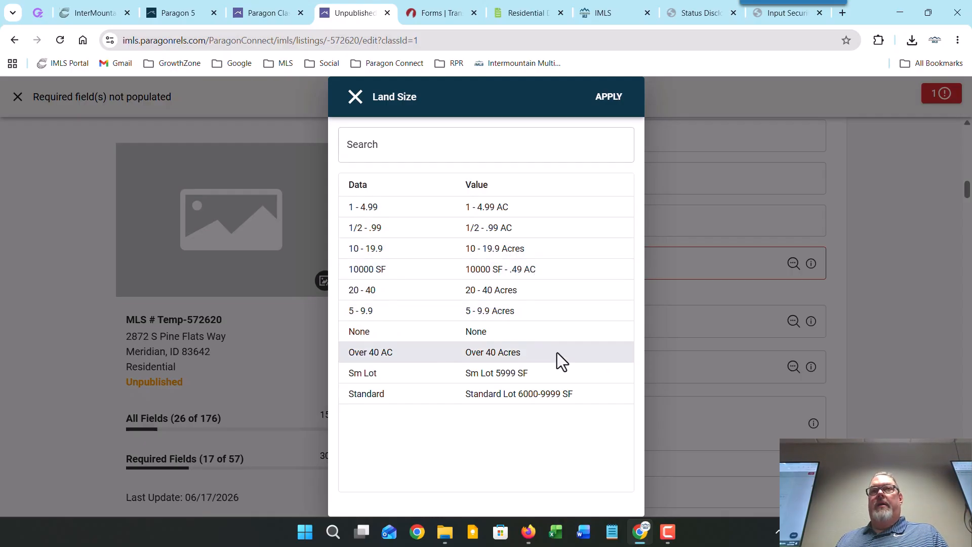
{"action": "left_click", "coordinate": [575, 400]}
{"action": "left_click", "coordinate": [610, 98]}
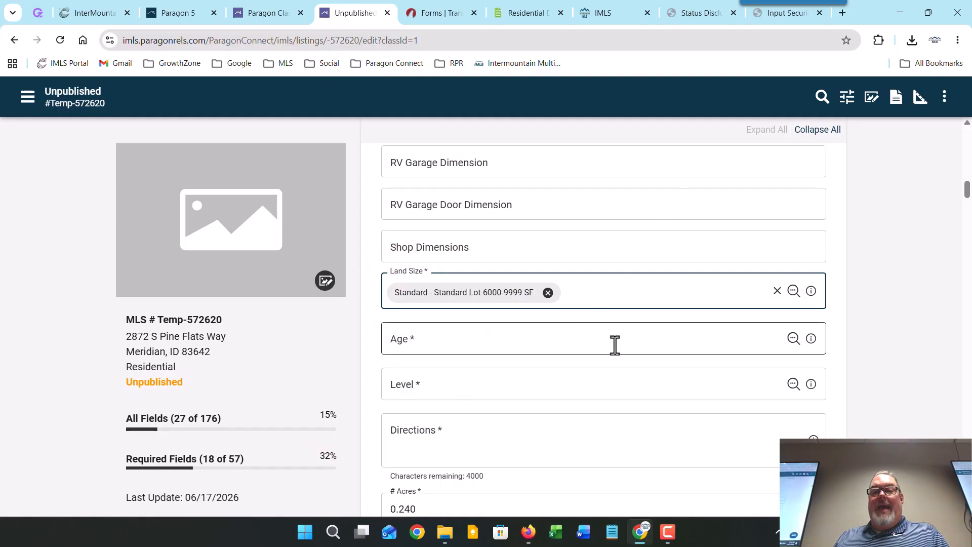
{"action": "scroll", "coordinate": [614, 343], "scroll_direction": "down", "scroll_amount": 1}
Step: Choose 11-20 Yrs in the Age lookup and apply it
{"action": "left_click", "coordinate": [793, 275]}
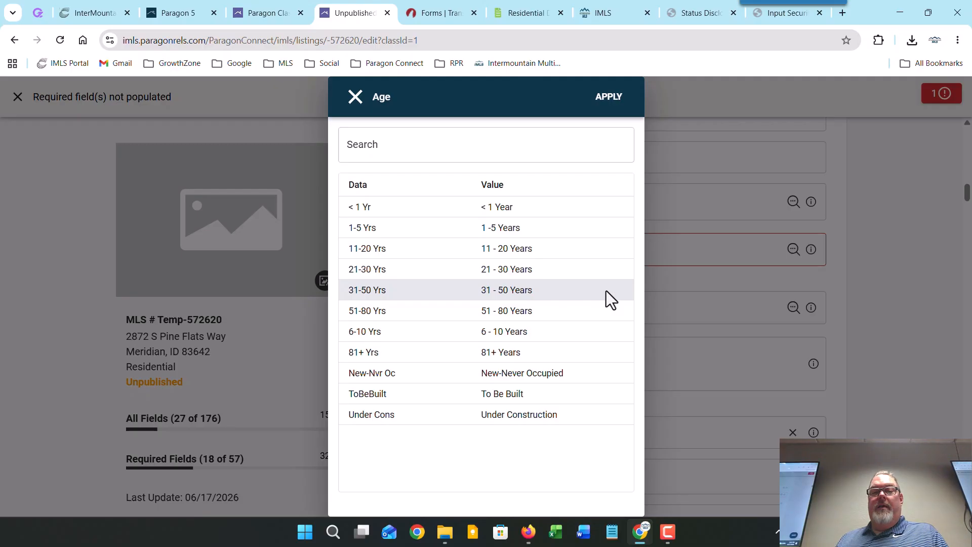
{"action": "left_click", "coordinate": [600, 251]}
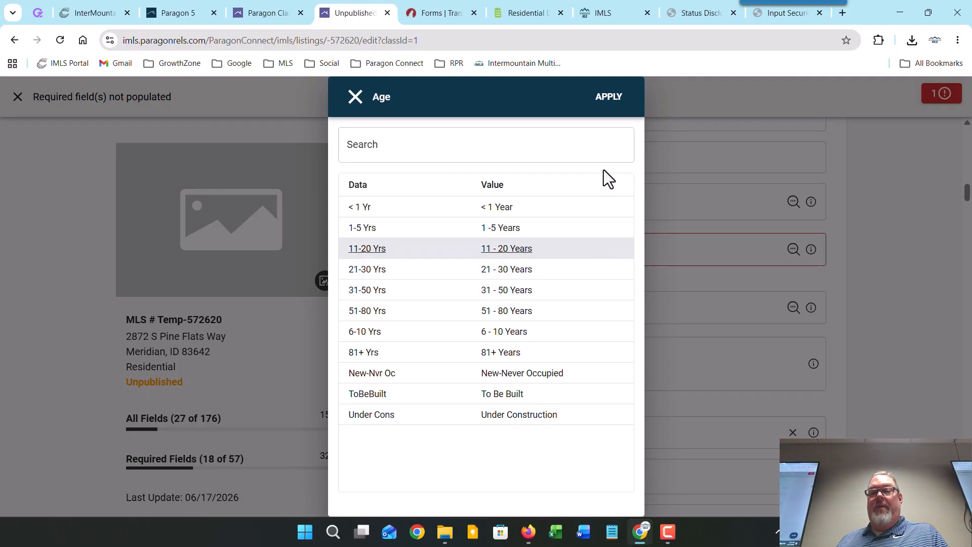
{"action": "left_click", "coordinate": [613, 101]}
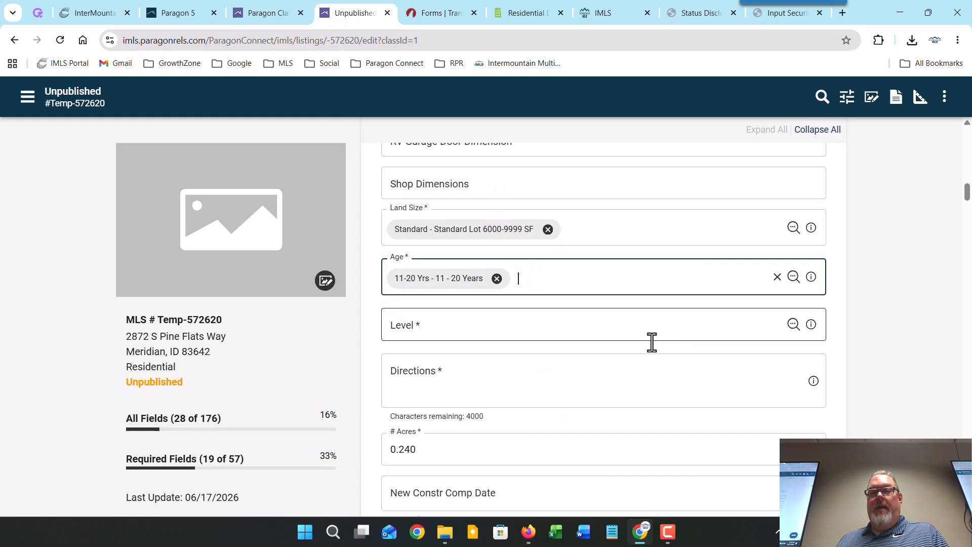
Step: Choose Singlew/BG - Single with Below Grade in the Level lookup and apply it
{"action": "left_click", "coordinate": [793, 325]}
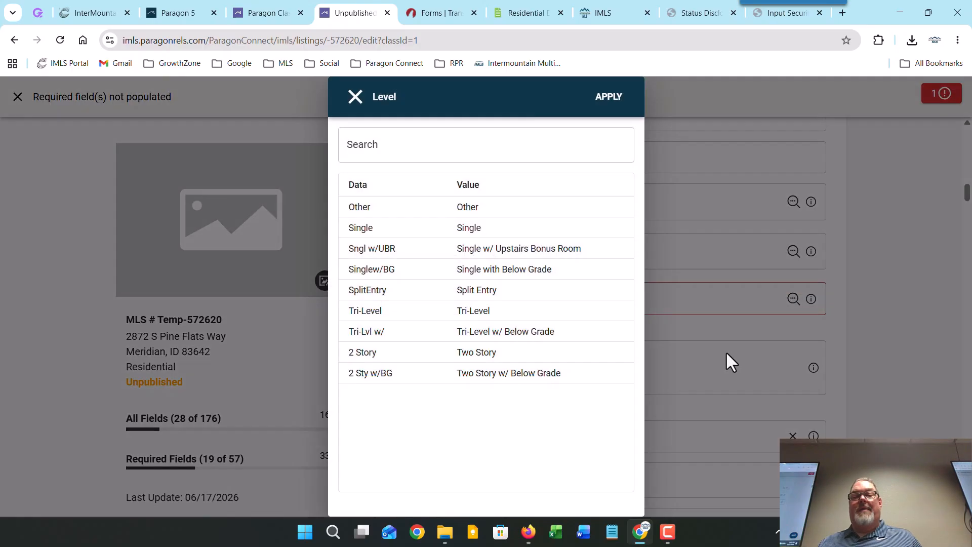
{"action": "left_click", "coordinate": [565, 271]}
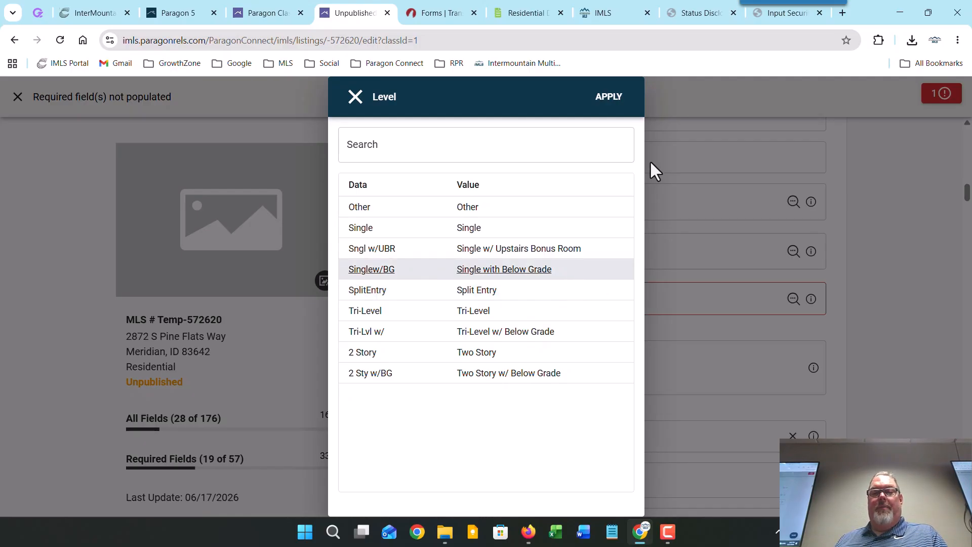
{"action": "left_click", "coordinate": [610, 97]}
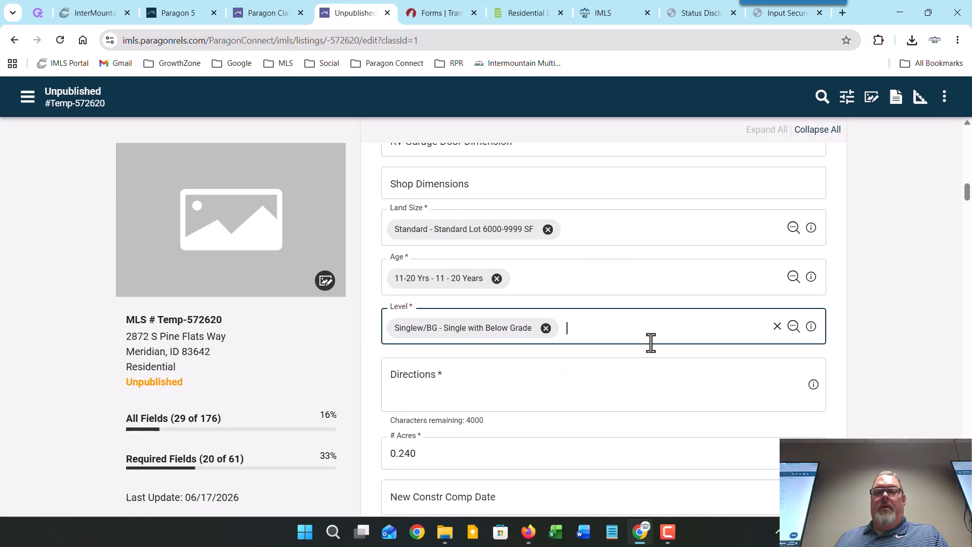
Step: Enter 'west' in the required Directions field, then scroll further down the form
{"action": "scroll", "coordinate": [611, 369], "scroll_direction": "down", "scroll_amount": 1}
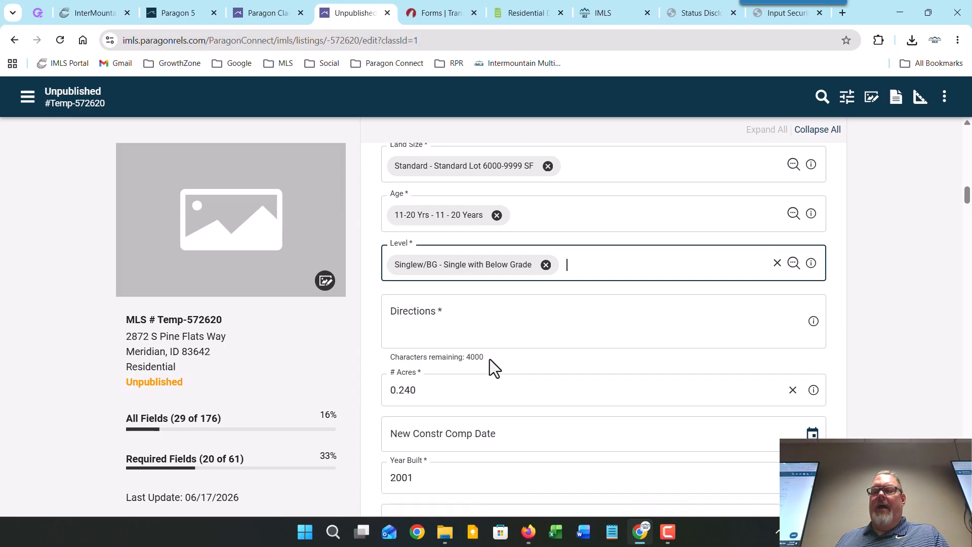
{"action": "left_click", "coordinate": [474, 313]}
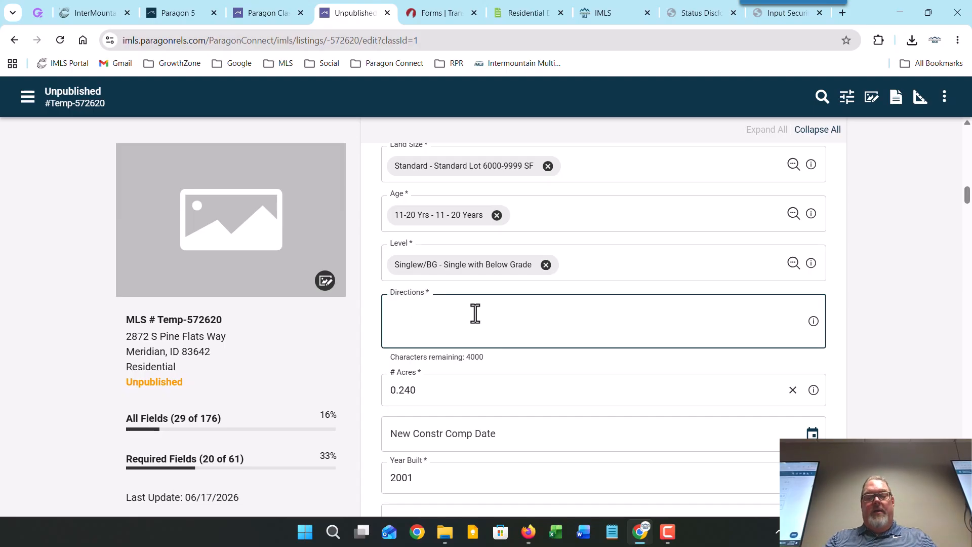
{"action": "type", "text": "west"}
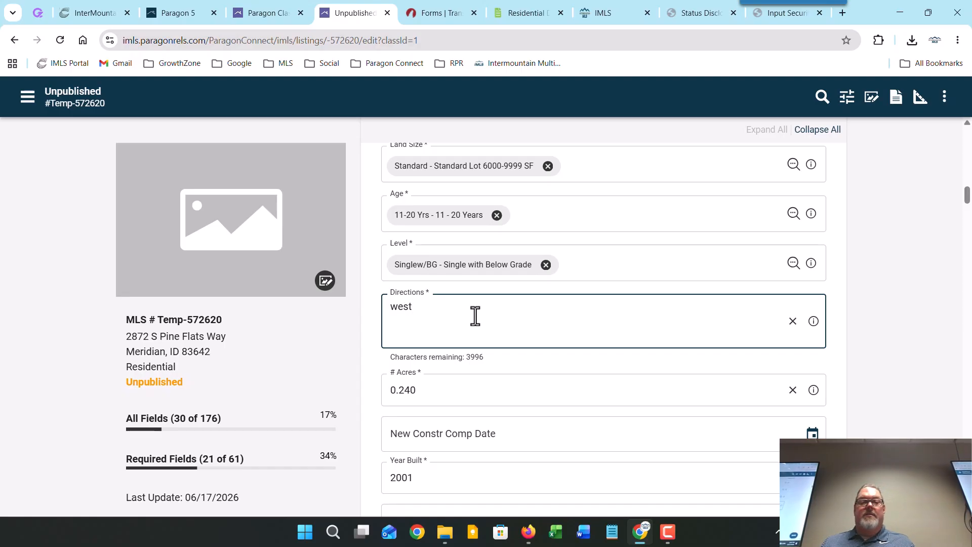
{"action": "left_click", "coordinate": [366, 316]}
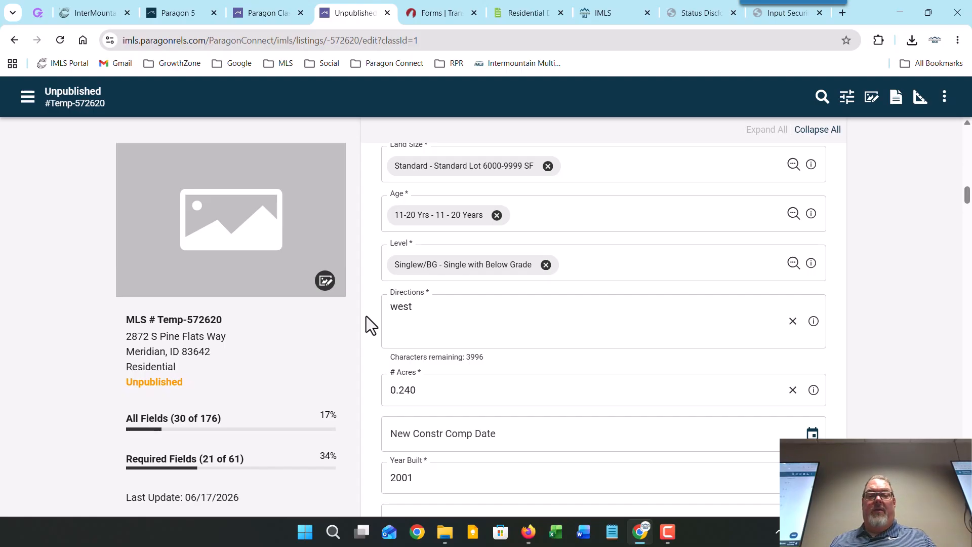
{"action": "scroll", "coordinate": [366, 316], "scroll_direction": "down", "scroll_amount": 3}
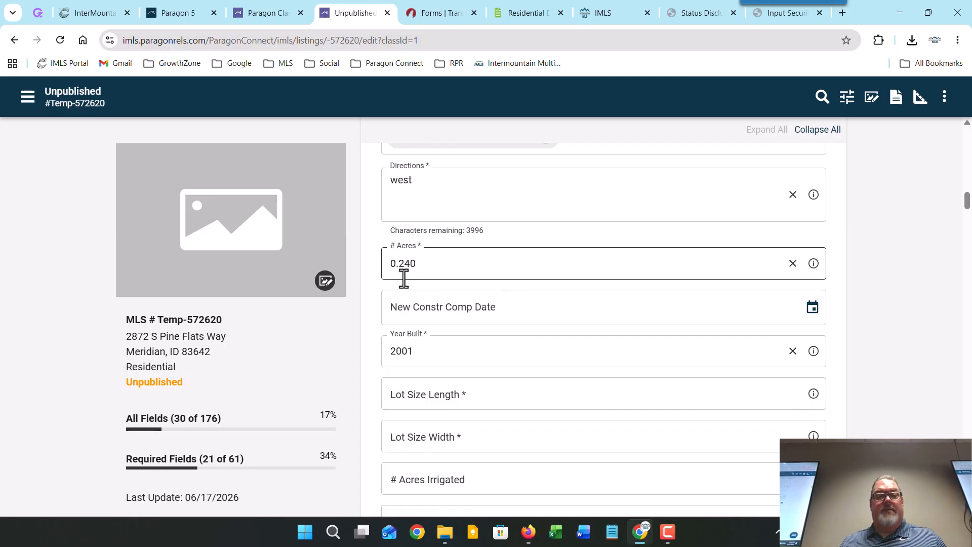
{"action": "scroll", "coordinate": [364, 331], "scroll_direction": "down", "scroll_amount": 1}
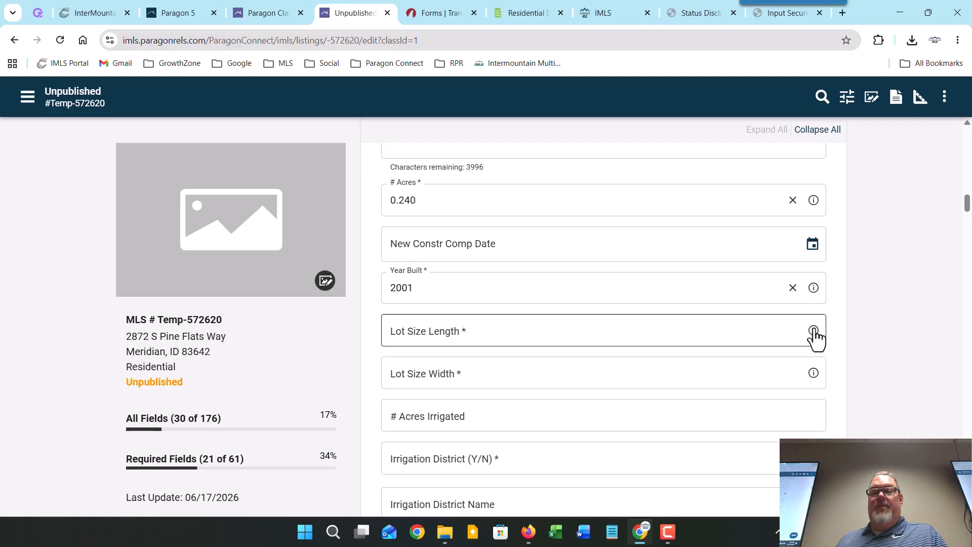
{"action": "mouse_move", "coordinate": [813, 338]}
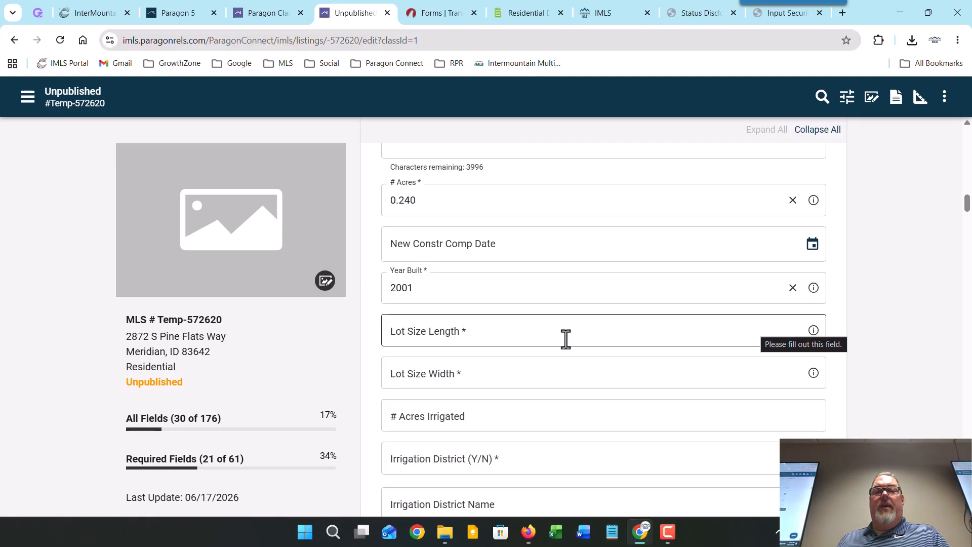
Step: Launch CRS Data from the MLS portal and remove Canyon County from the search counties
{"action": "left_click", "coordinate": [82, 5]}
{"action": "scroll", "coordinate": [254, 466], "scroll_direction": "down", "scroll_amount": 3}
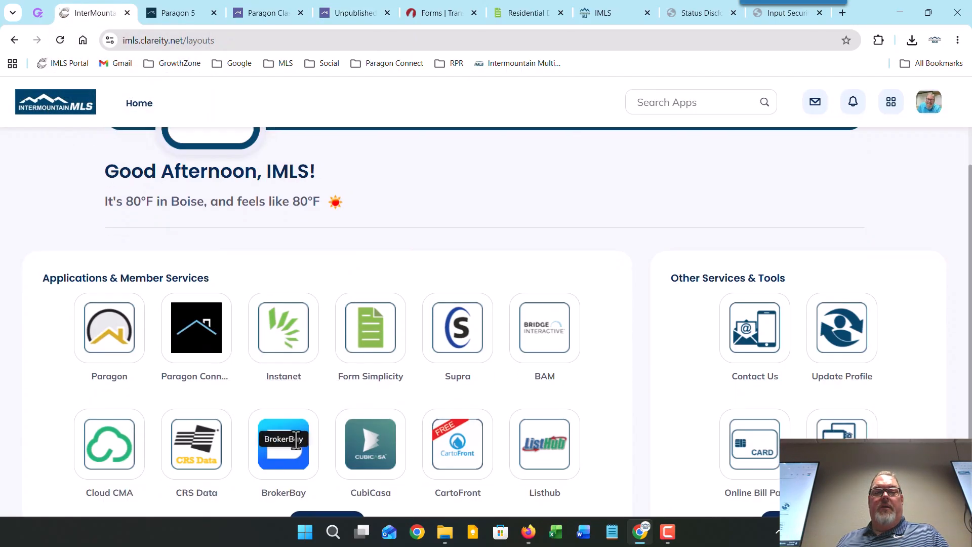
{"action": "left_click", "coordinate": [193, 448]}
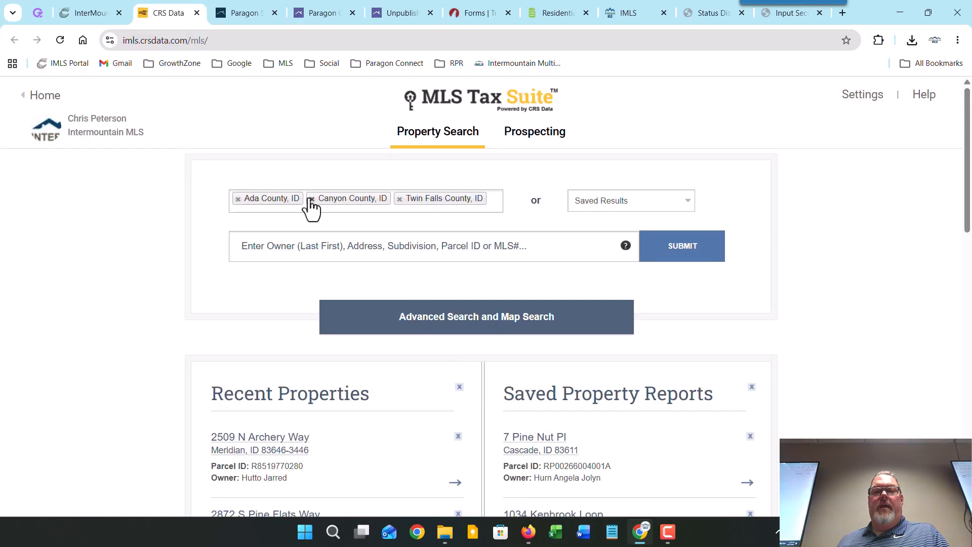
{"action": "left_click", "coordinate": [311, 199]}
{"action": "left_click", "coordinate": [303, 248]}
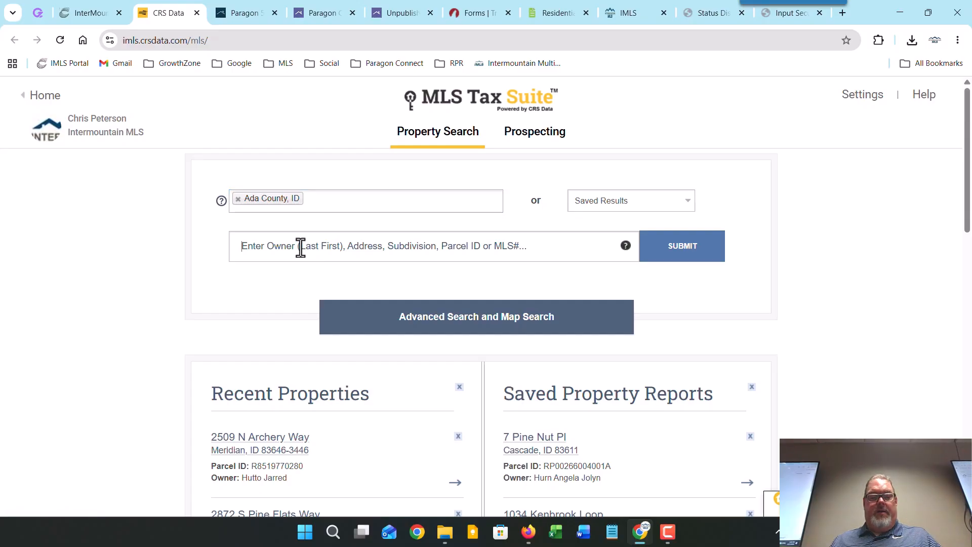
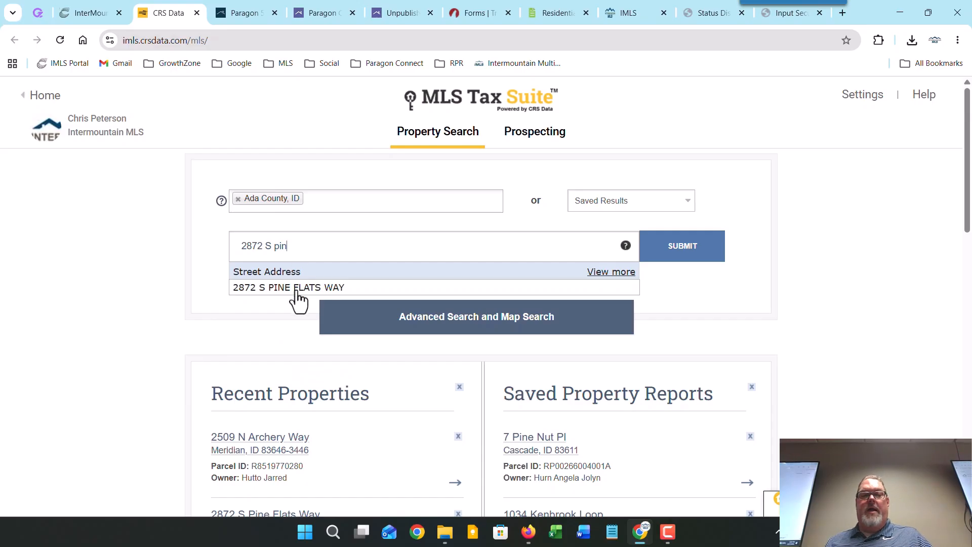
{"action": "left_click", "coordinate": [297, 293]}
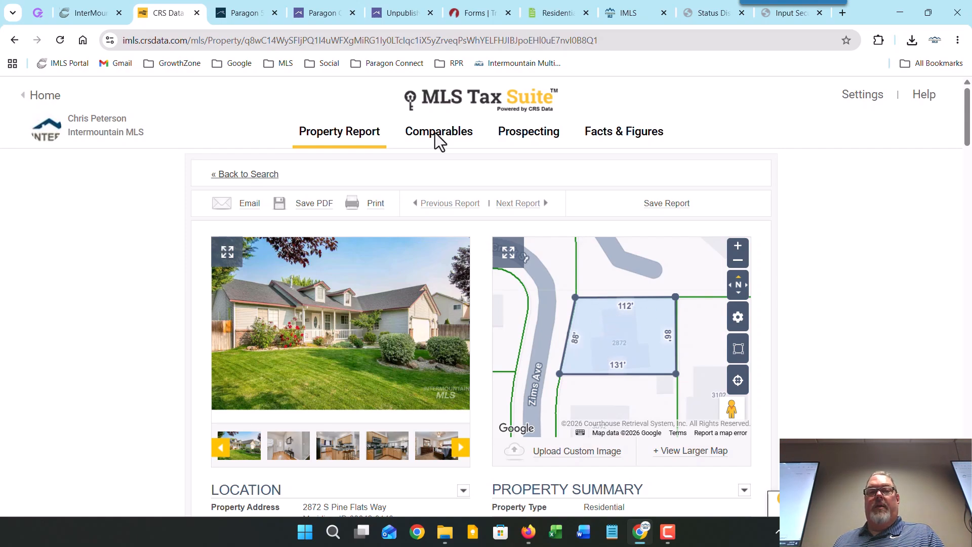
{"action": "left_click", "coordinate": [413, 11]}
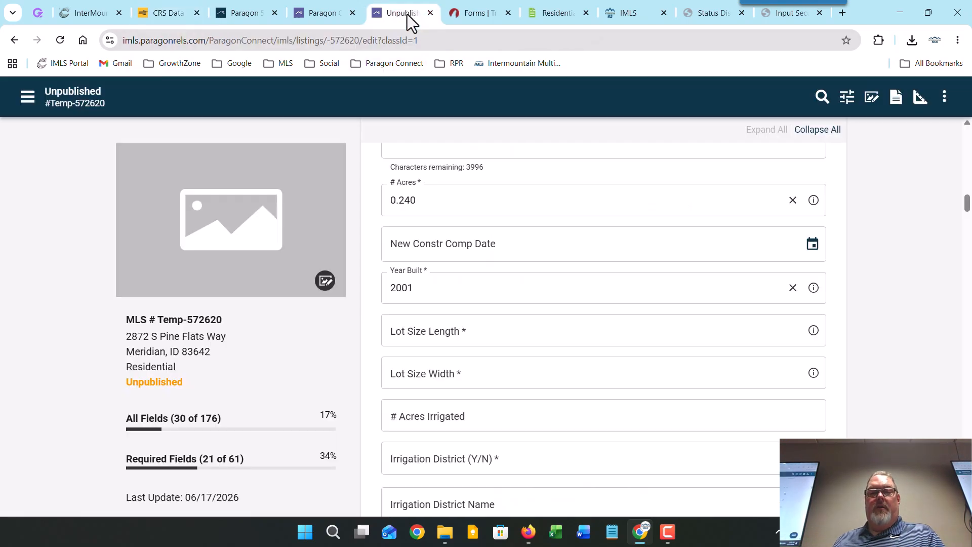
Step: Enter Lot Size Length 112 and Lot Size Width 88
{"action": "left_click", "coordinate": [457, 333]}
{"action": "type", "text": "112"}
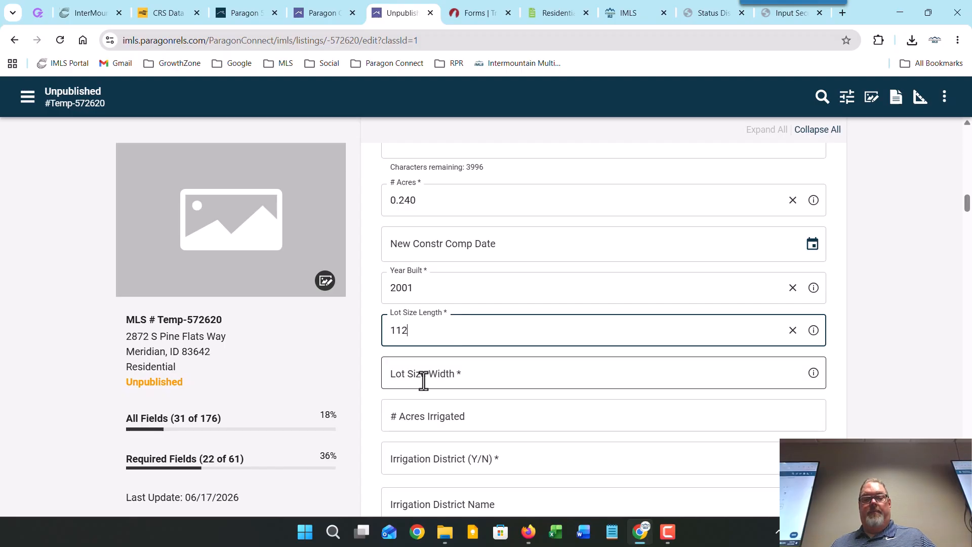
{"action": "left_click", "coordinate": [423, 381]}
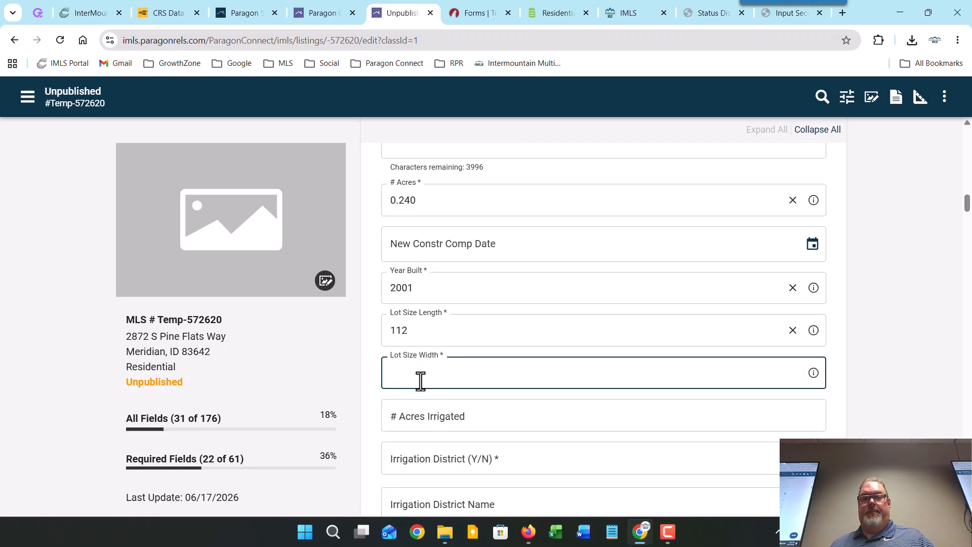
{"action": "type", "text": "88"}
{"action": "left_click", "coordinate": [373, 396]}
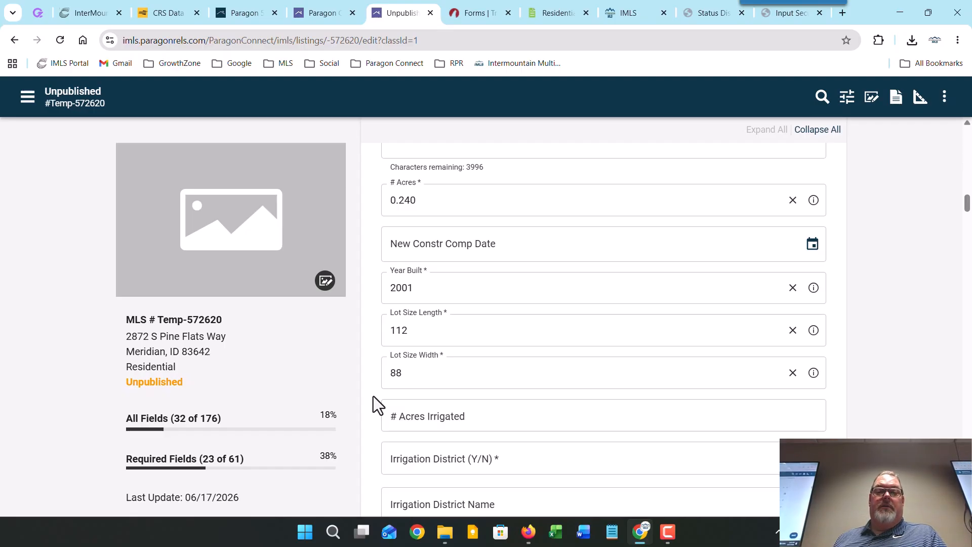
{"action": "scroll", "coordinate": [368, 400], "scroll_direction": "down", "scroll_amount": 1}
{"action": "scroll", "coordinate": [369, 399], "scroll_direction": "down", "scroll_amount": 2}
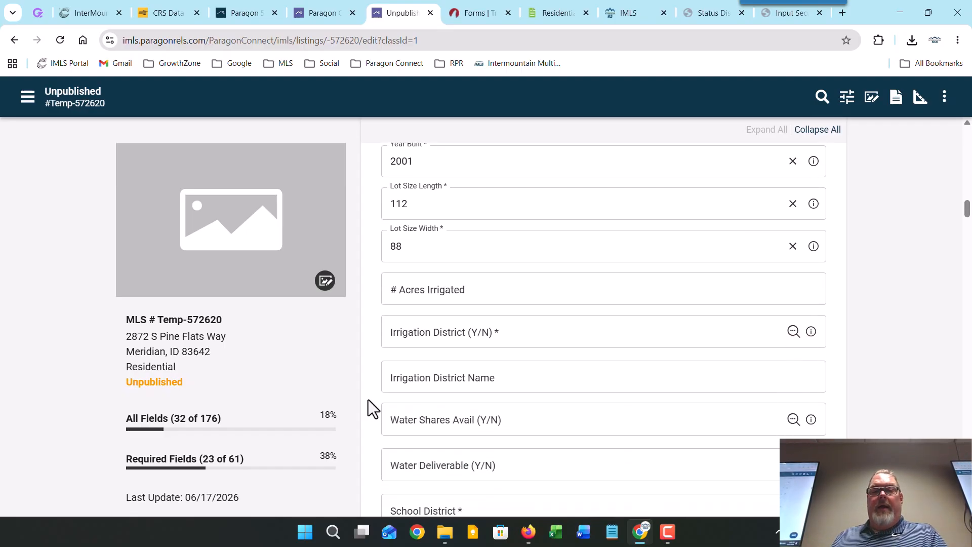
Step: Set Irrigation District to Yes and School District to Meridian - West Ada School District
{"action": "left_click", "coordinate": [793, 332]}
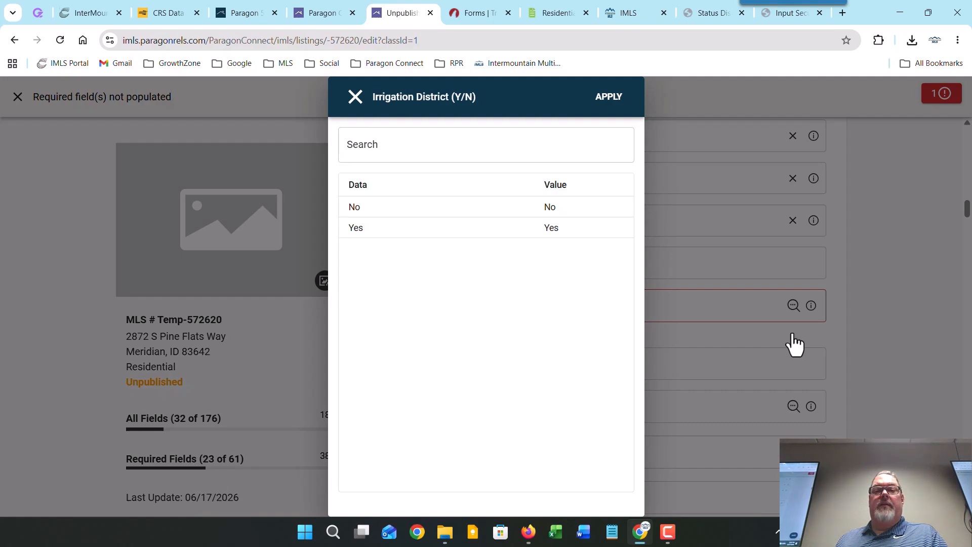
{"action": "left_click", "coordinate": [614, 103]}
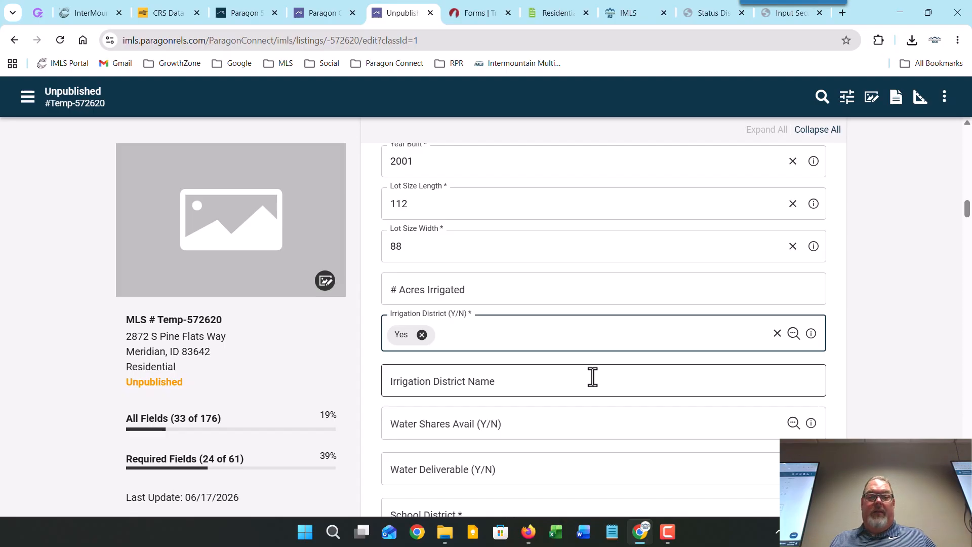
{"action": "scroll", "coordinate": [595, 372], "scroll_direction": "down", "scroll_amount": 3}
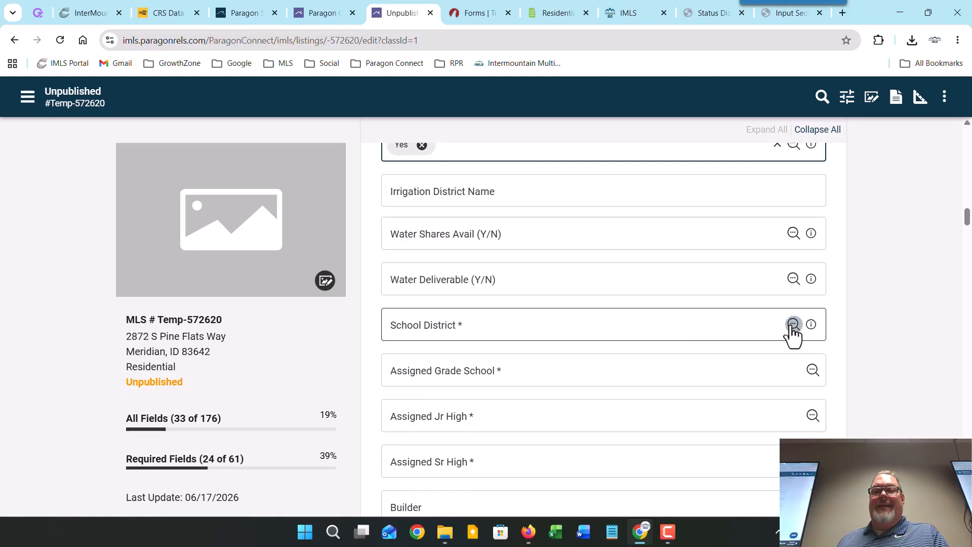
{"action": "left_click", "coordinate": [792, 326]}
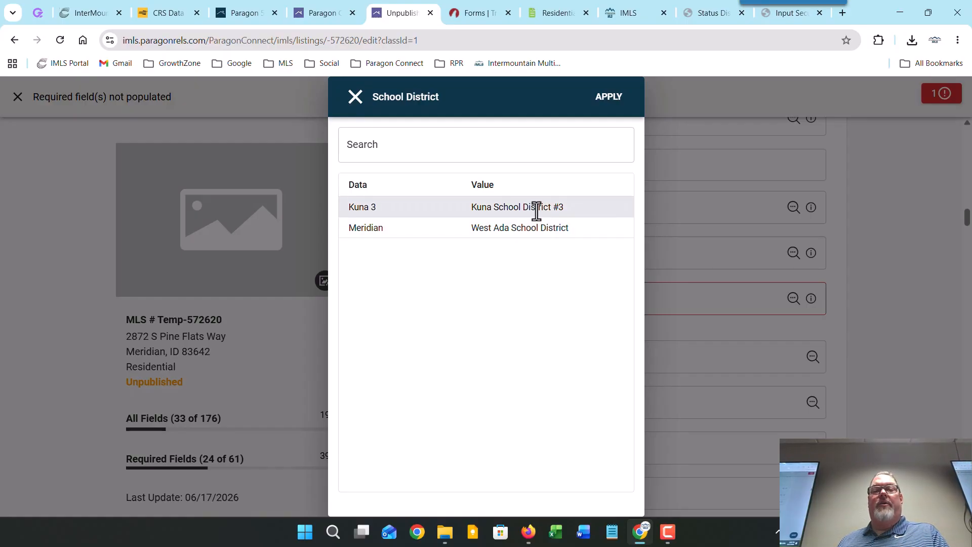
{"action": "left_click", "coordinate": [551, 226]}
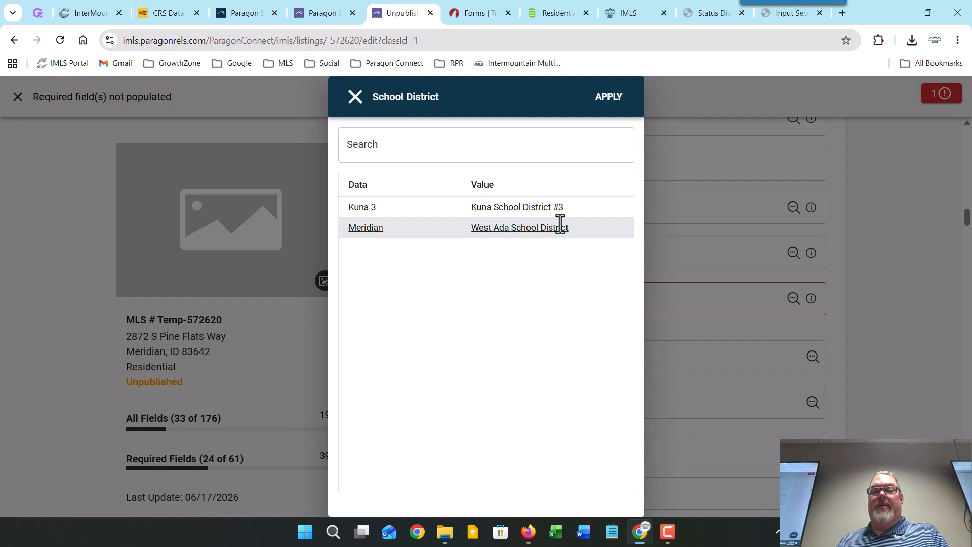
{"action": "left_click", "coordinate": [612, 98]}
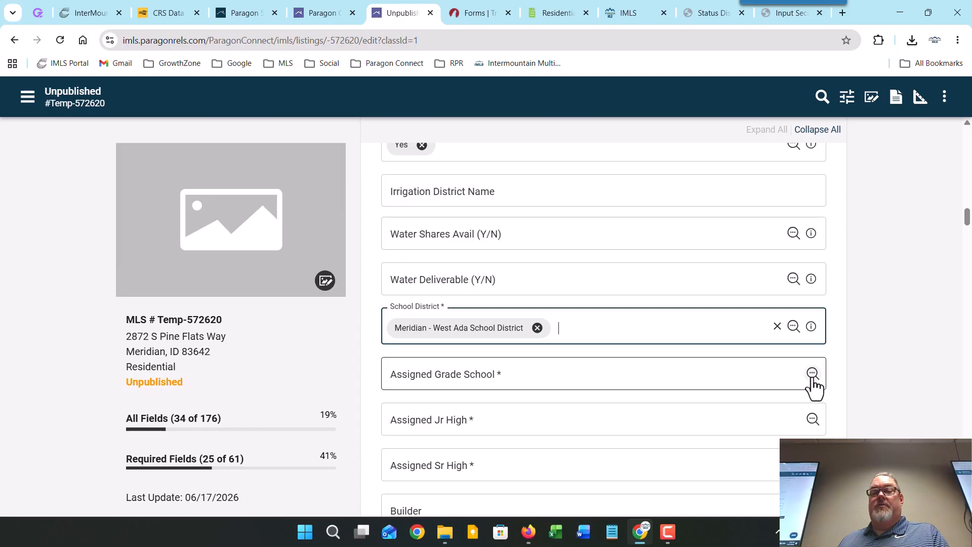
Step: Assign Chief Joseph grade school, Lowell Scott Middle junior high and Rocky Mountain senior high
{"action": "left_click", "coordinate": [811, 373]}
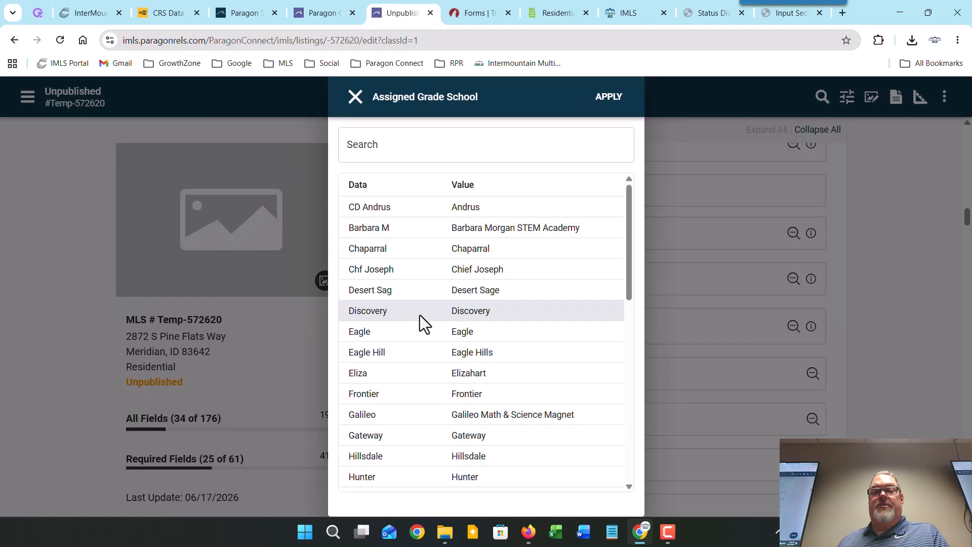
{"action": "left_click", "coordinate": [460, 270]}
{"action": "left_click", "coordinate": [602, 104]}
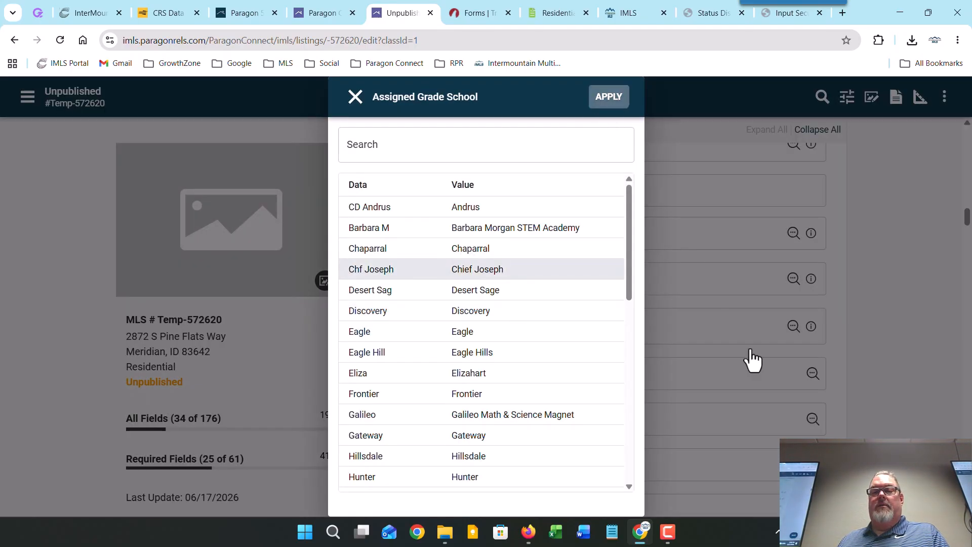
{"action": "scroll", "coordinate": [813, 405], "scroll_direction": "down", "scroll_amount": 1}
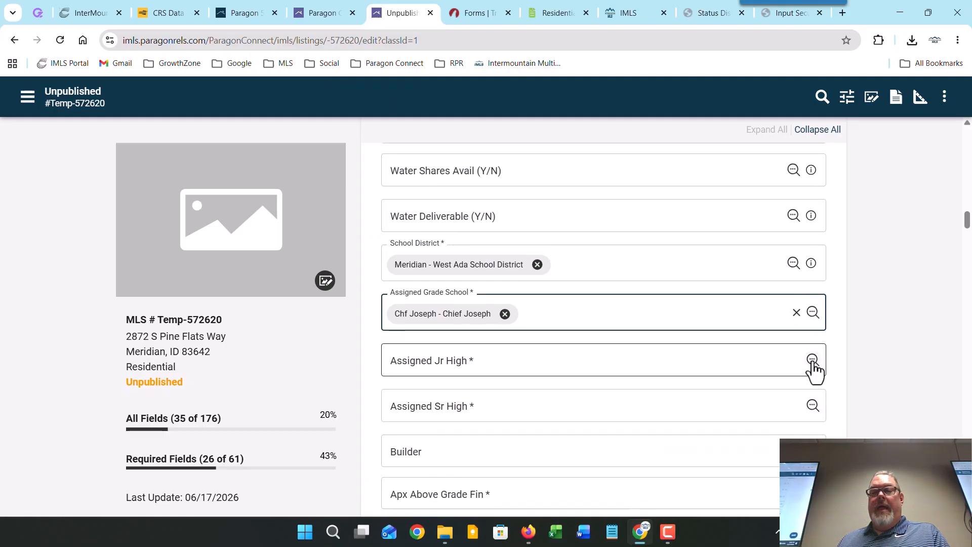
{"action": "left_click", "coordinate": [812, 360]}
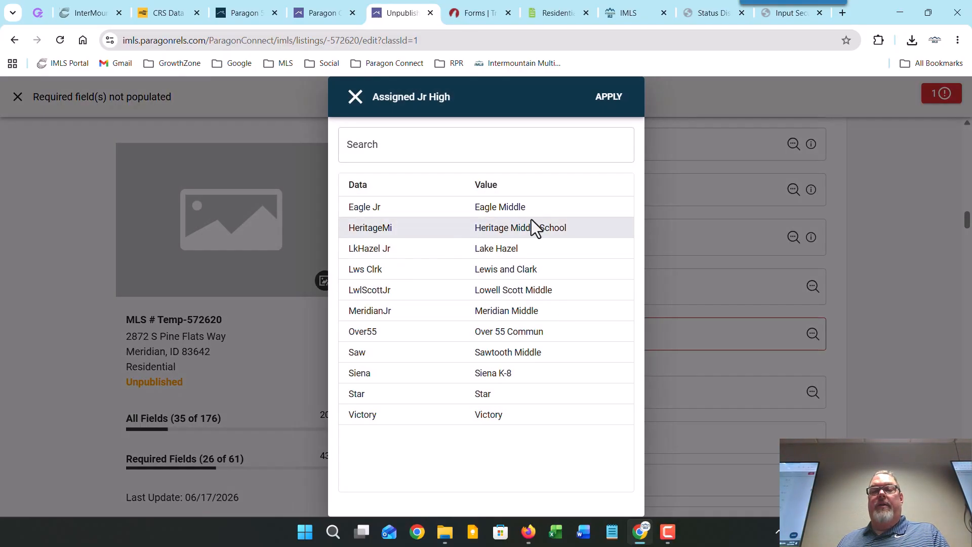
{"action": "left_click", "coordinate": [514, 288]}
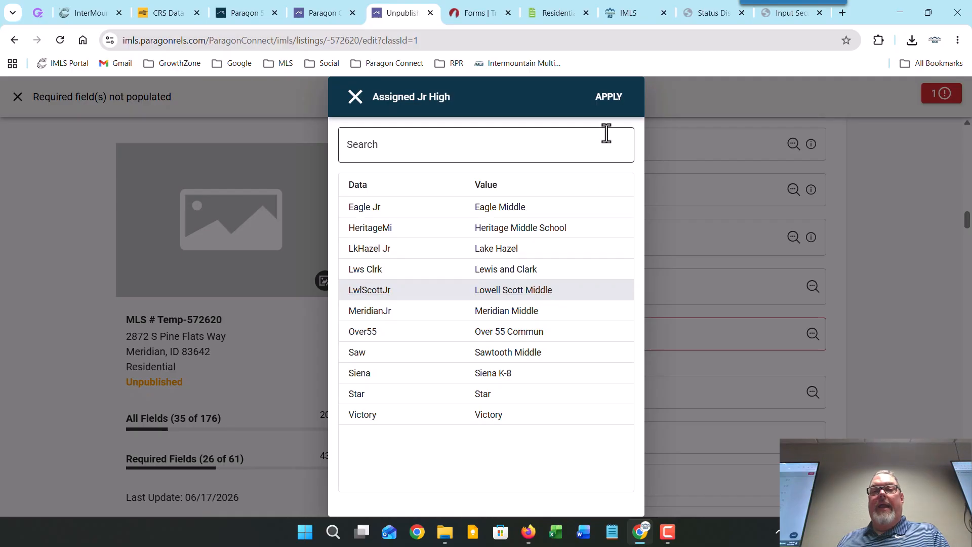
{"action": "left_click", "coordinate": [610, 99]}
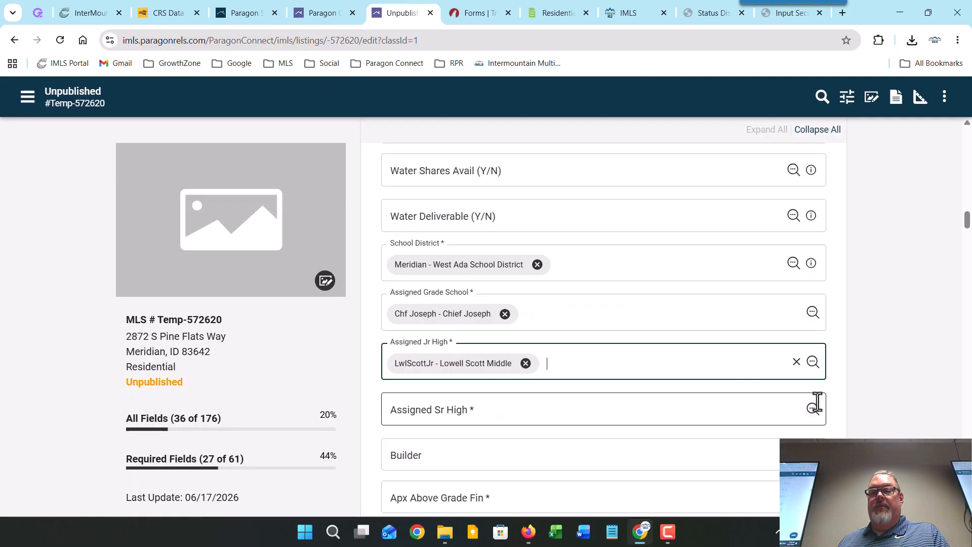
{"action": "left_click", "coordinate": [812, 409]}
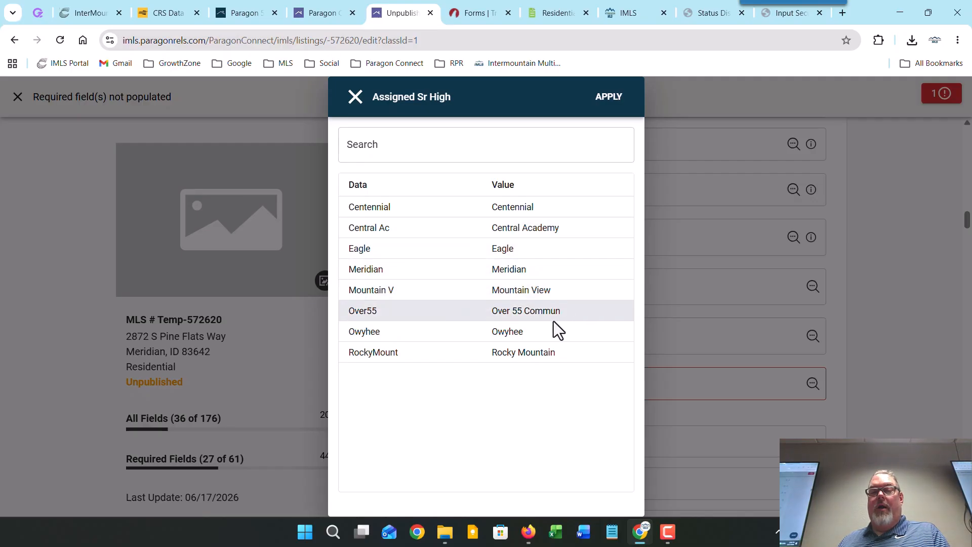
{"action": "left_click", "coordinate": [552, 348]}
{"action": "left_click", "coordinate": [611, 97]}
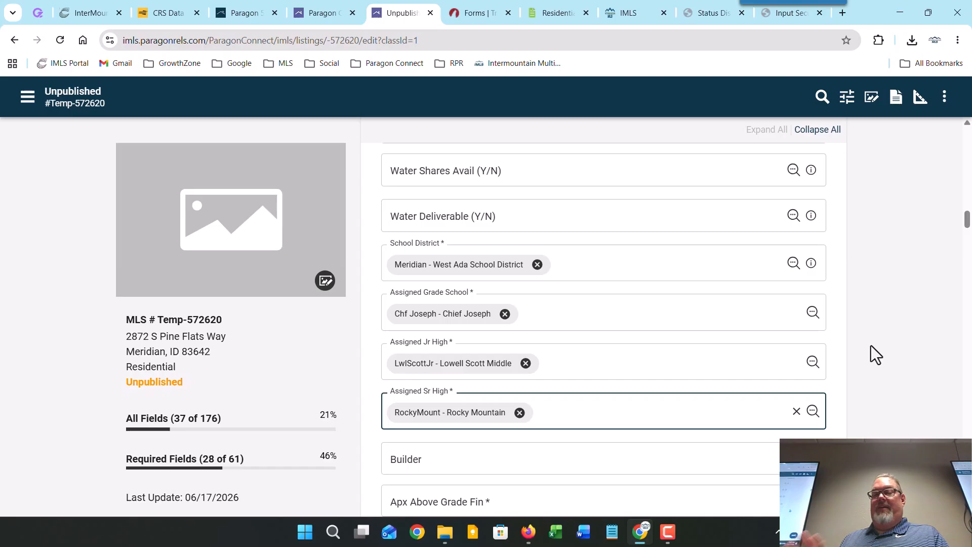
Step: Enter 1700 above-grade and 1000 below-grade finished square feet, with 0 for both unfinished fields
{"action": "scroll", "coordinate": [871, 346], "scroll_direction": "down", "scroll_amount": 4}
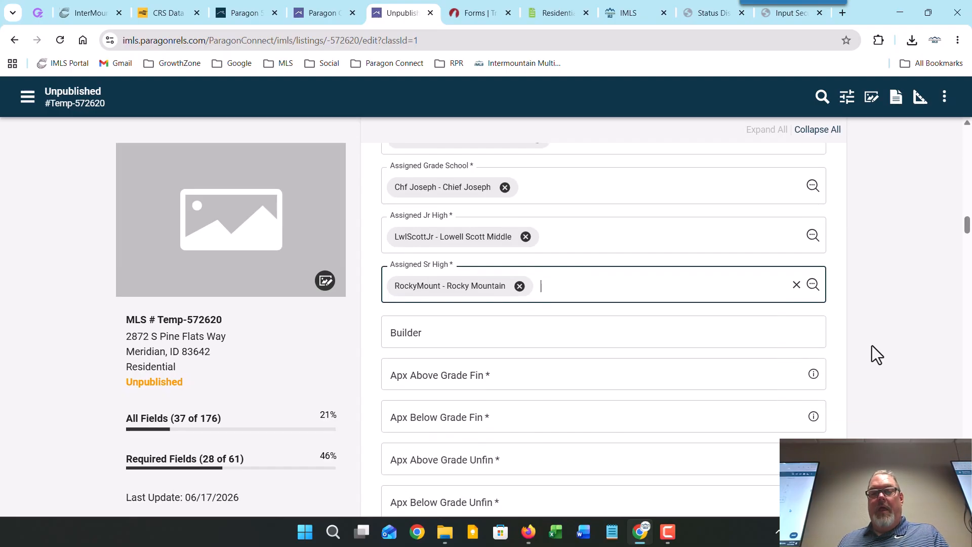
{"action": "scroll", "coordinate": [872, 345], "scroll_direction": "down", "scroll_amount": 1}
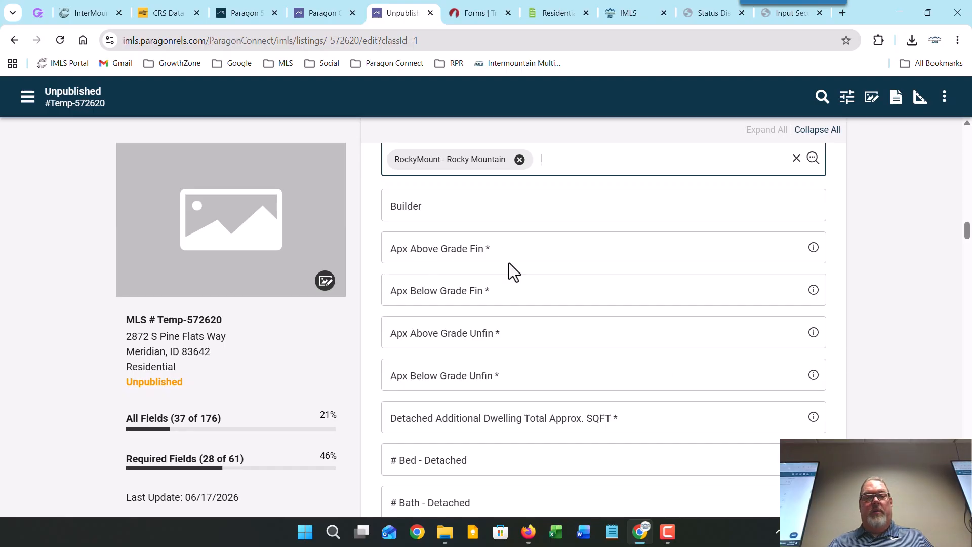
{"action": "left_click", "coordinate": [509, 248]}
{"action": "type", "text": "1"}
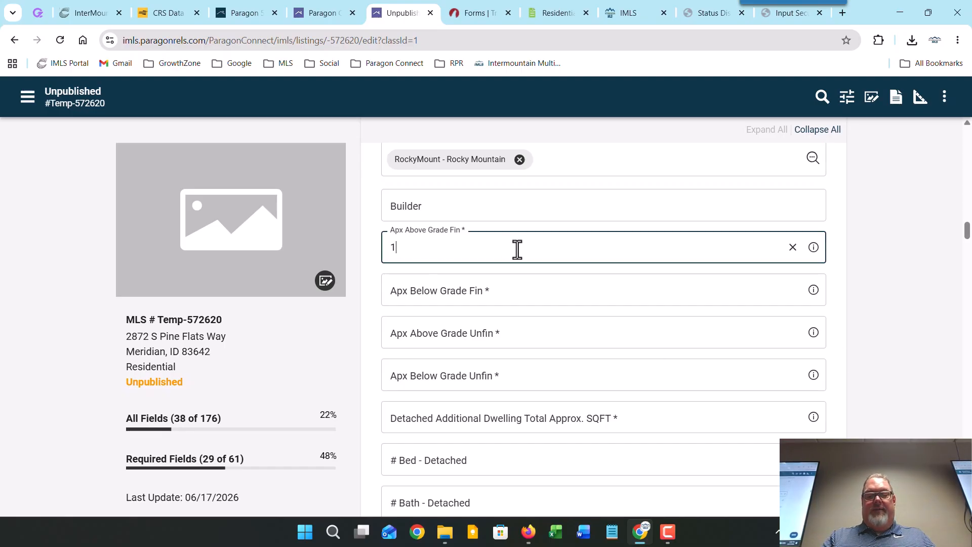
{"action": "type", "text": "700"}
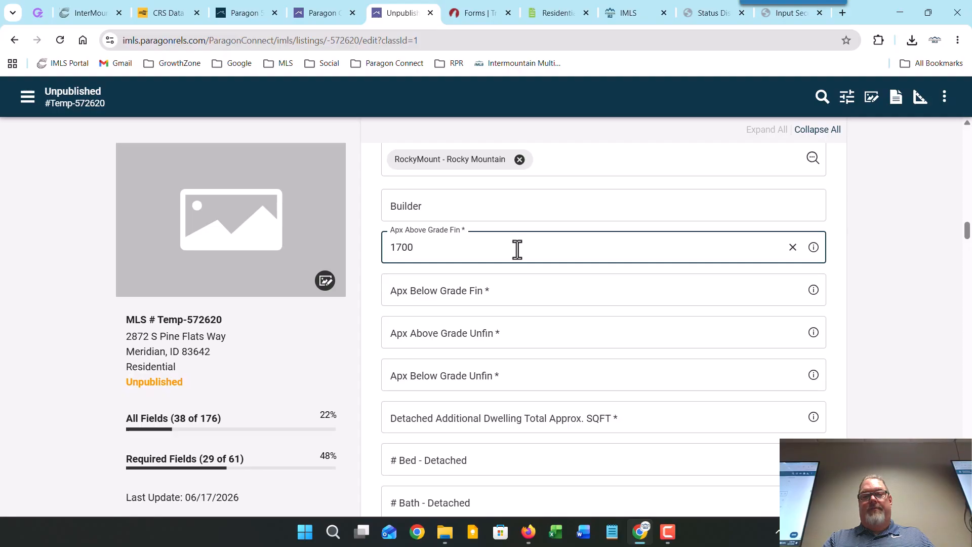
{"action": "key", "text": "Tab"}
{"action": "key", "text": "Tab"}
{"action": "key", "text": "Tab"}
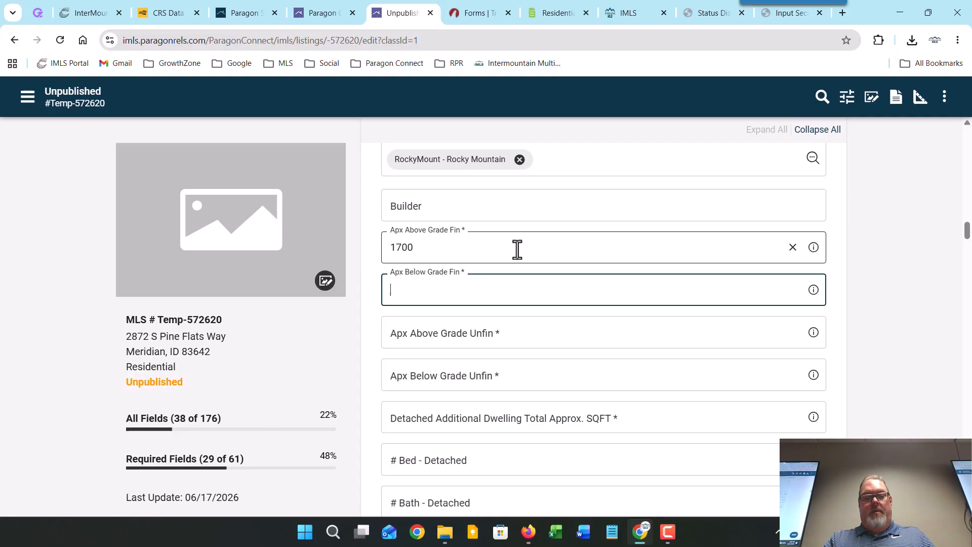
{"action": "type", "text": "1000"}
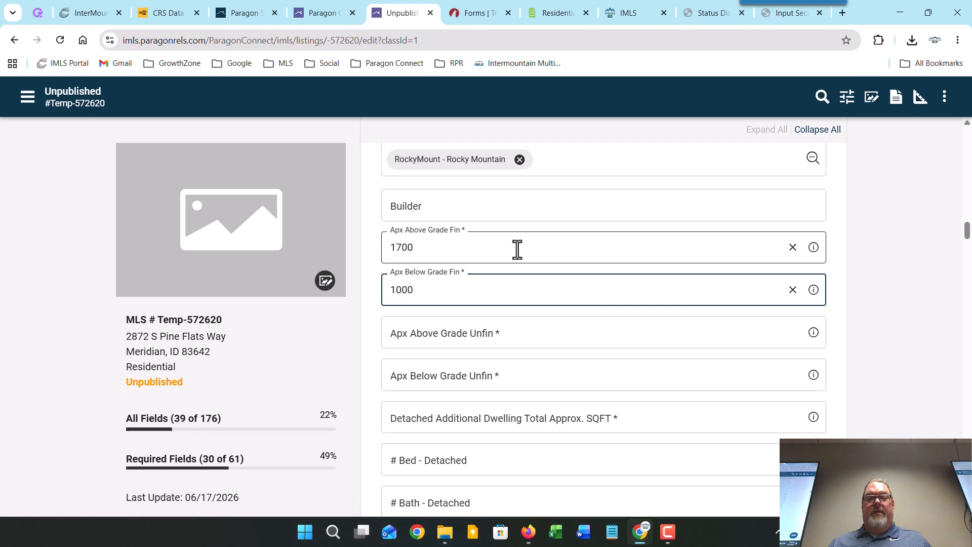
{"action": "left_click", "coordinate": [544, 332]}
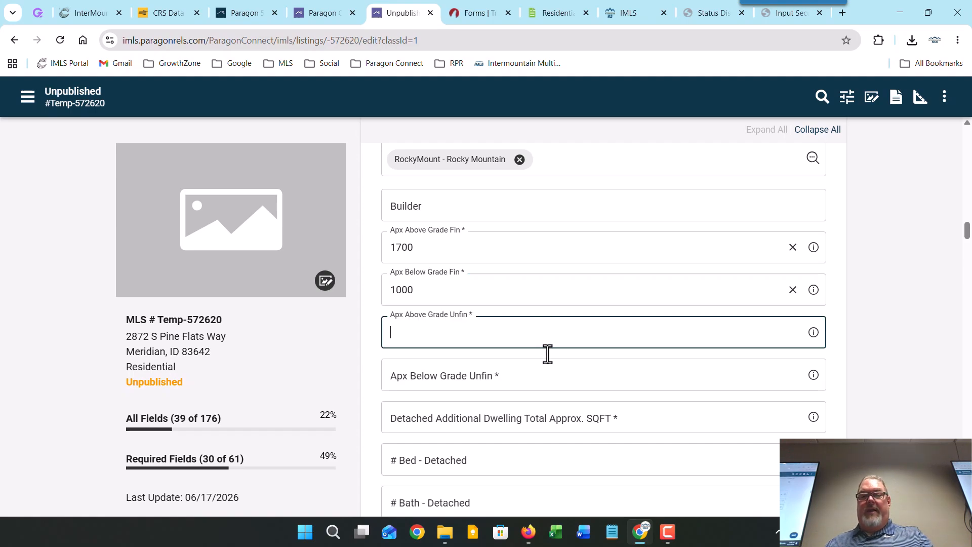
{"action": "type", "text": "0"}
{"action": "left_click", "coordinate": [541, 385]}
{"action": "type", "text": "0"}
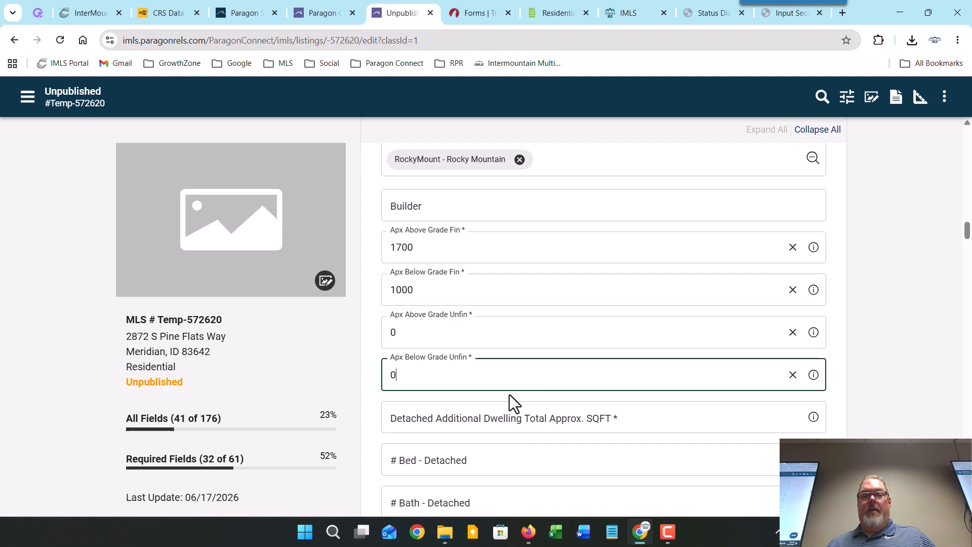
{"action": "left_click", "coordinate": [369, 400]}
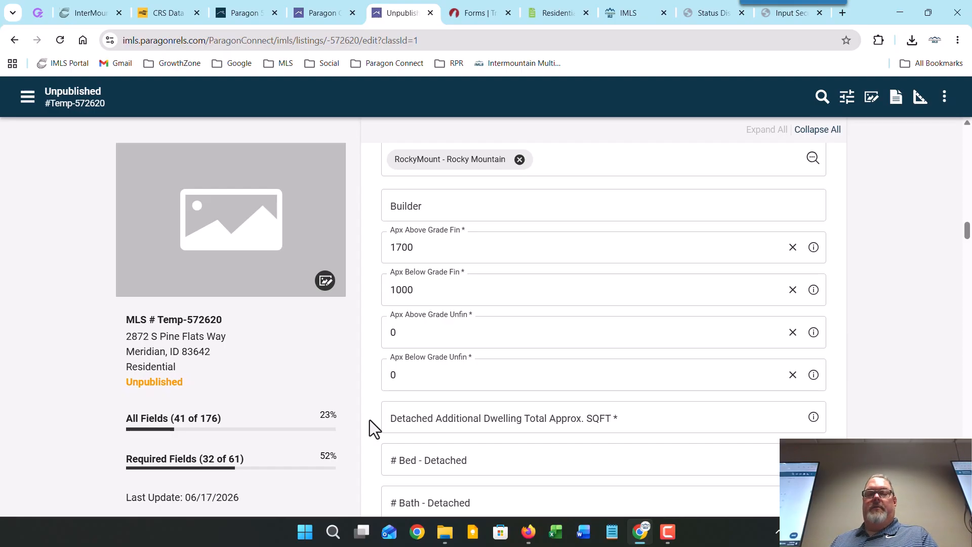
Step: Scroll to and select the Detached Additional Dwelling Total Approx. SQFT field
{"action": "scroll", "coordinate": [369, 419], "scroll_direction": "down", "scroll_amount": 2}
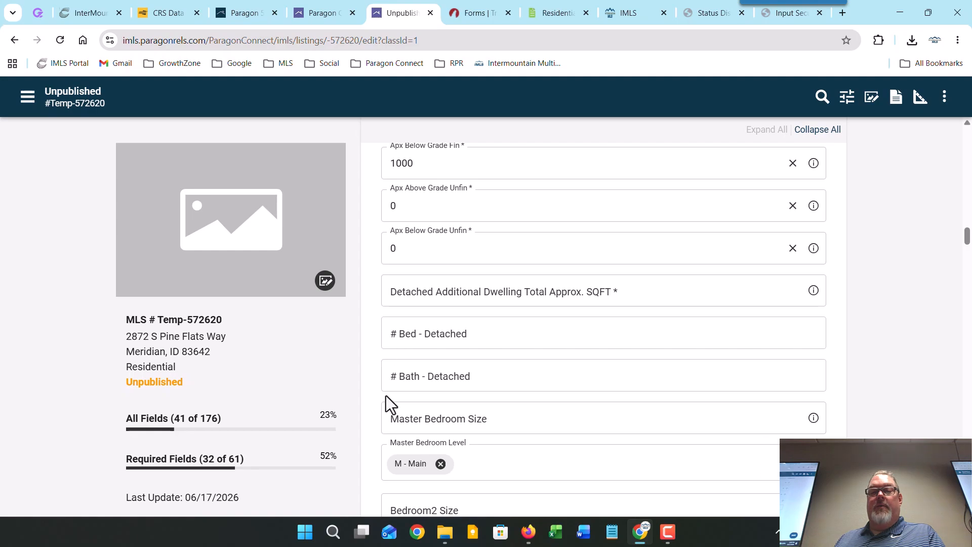
{"action": "left_click", "coordinate": [403, 291]}
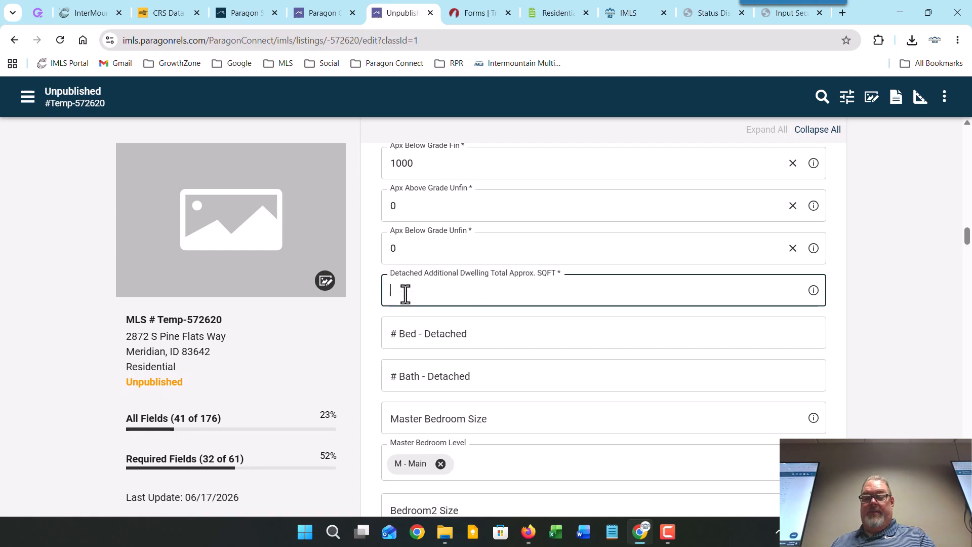
Step: Enter 0 for the Detached Additional Dwelling total square footage
{"action": "type", "text": "0"}
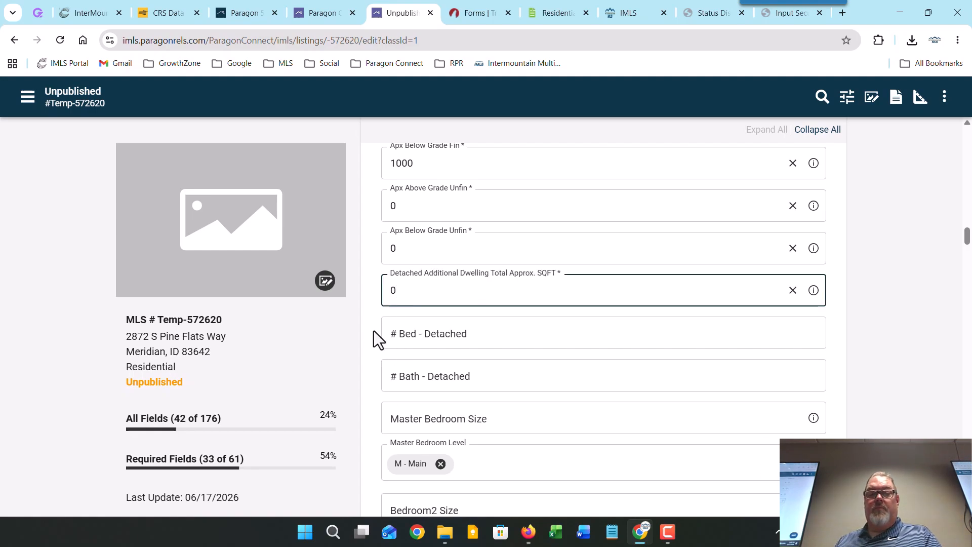
{"action": "left_click", "coordinate": [373, 332]}
{"action": "scroll", "coordinate": [371, 335], "scroll_direction": "down", "scroll_amount": 3}
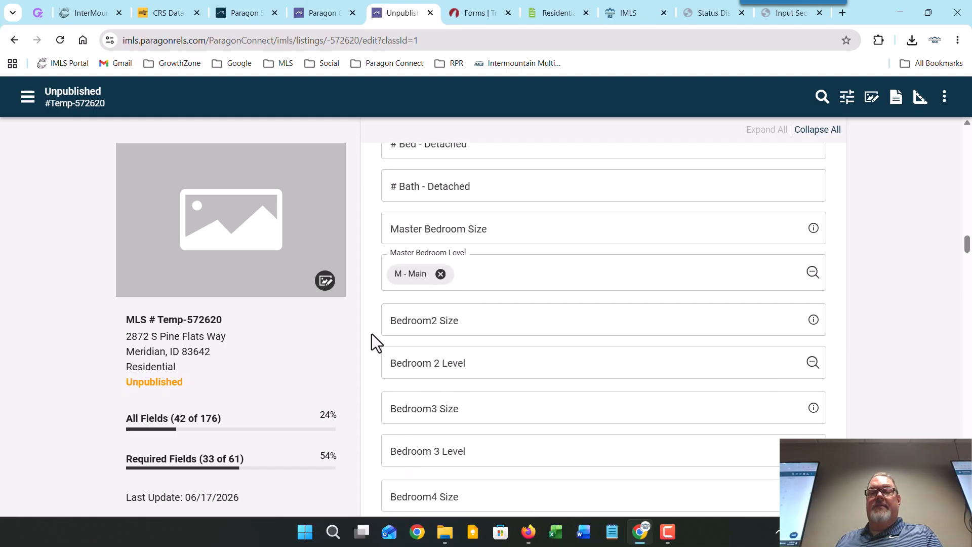
Step: Set Master Bedroom Size to 14x16 and confirm its level as Main
{"action": "left_click", "coordinate": [524, 230]}
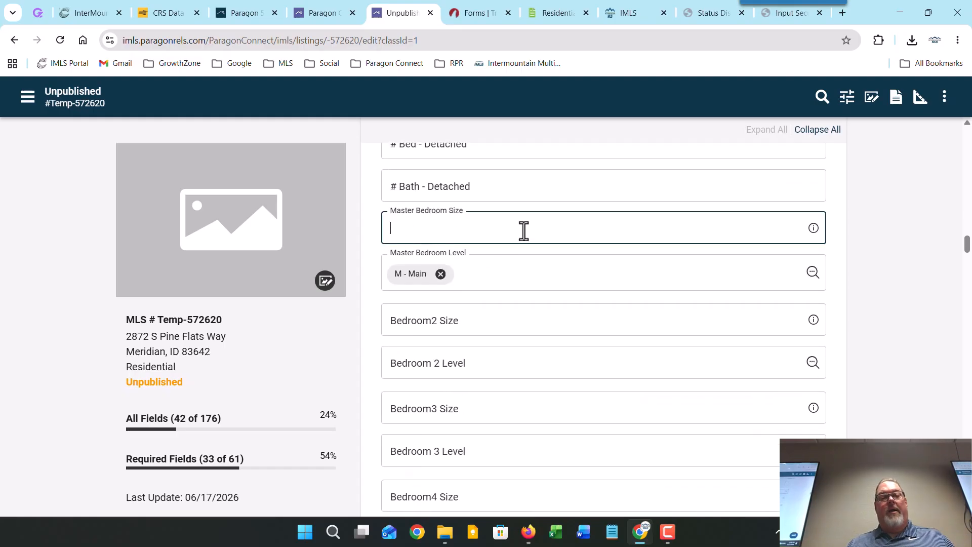
{"action": "type", "text": "1"}
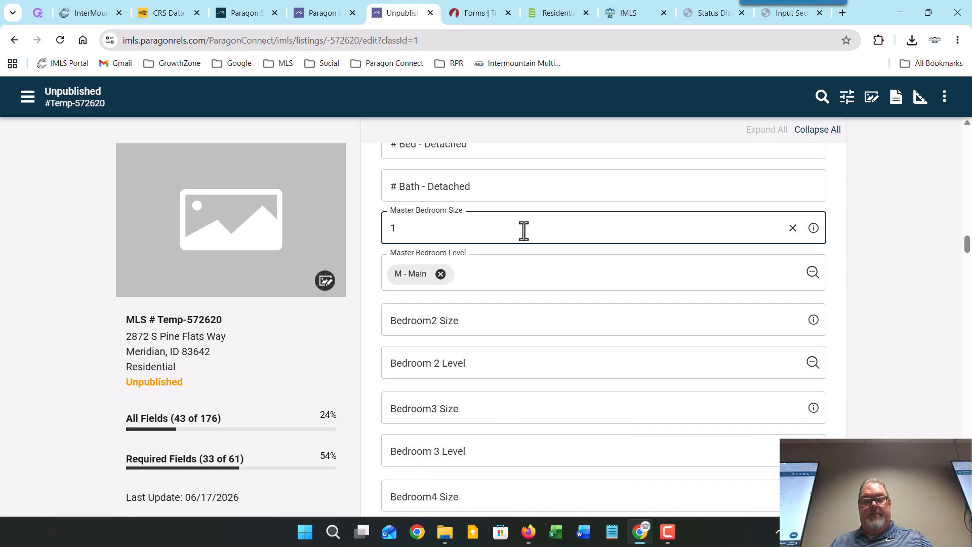
{"action": "type", "text": "4x16"}
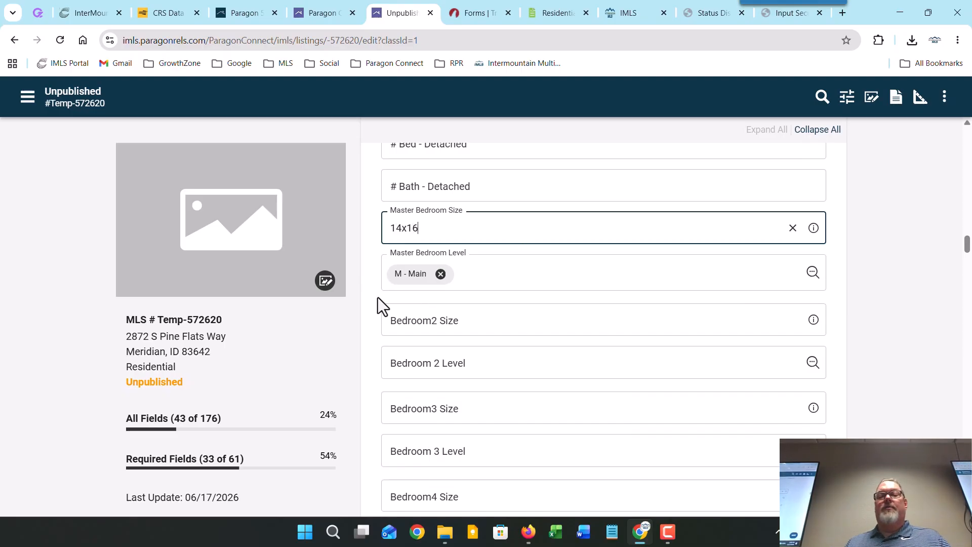
{"action": "left_click", "coordinate": [812, 272]}
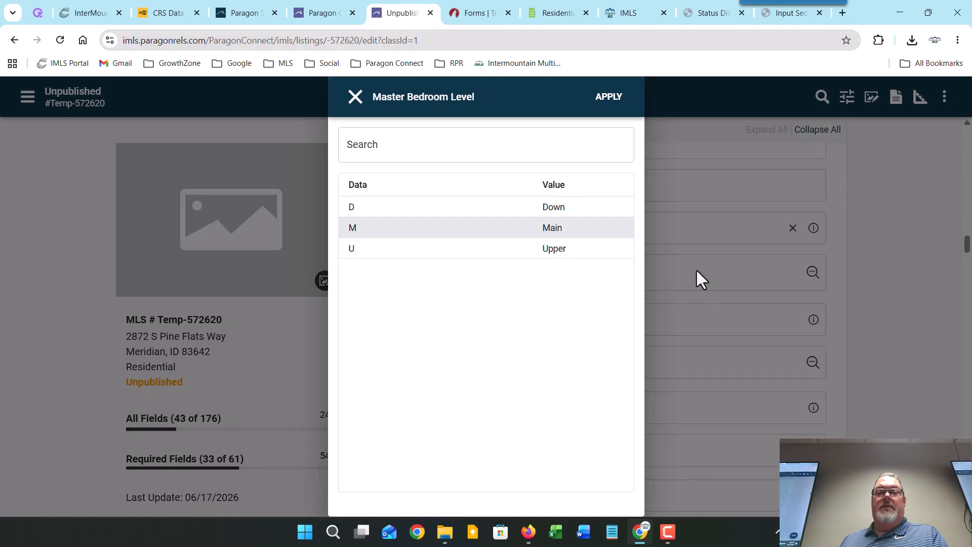
{"action": "left_click", "coordinate": [609, 99]}
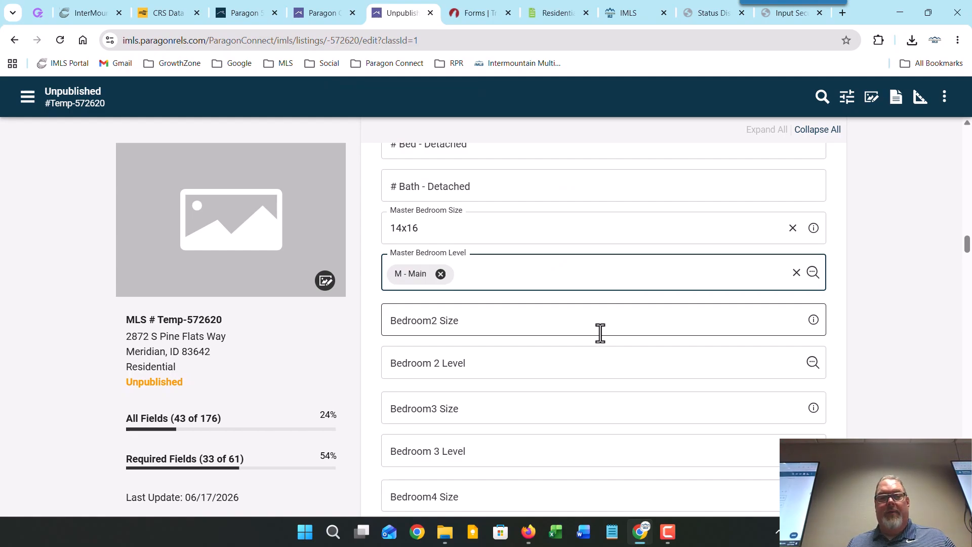
{"action": "scroll", "coordinate": [600, 333], "scroll_direction": "down", "scroll_amount": 5}
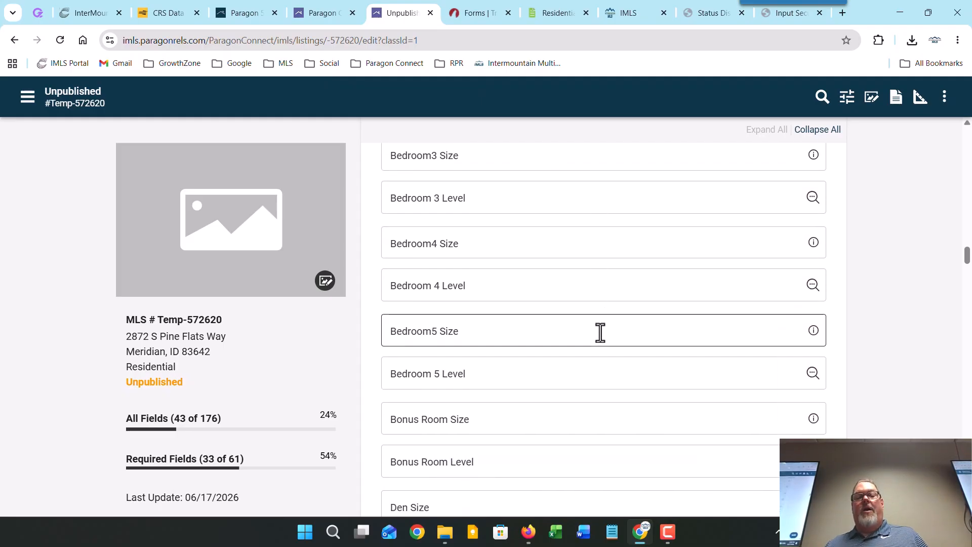
{"action": "scroll", "coordinate": [599, 333], "scroll_direction": "down", "scroll_amount": 1}
{"action": "scroll", "coordinate": [600, 332], "scroll_direction": "down", "scroll_amount": 2}
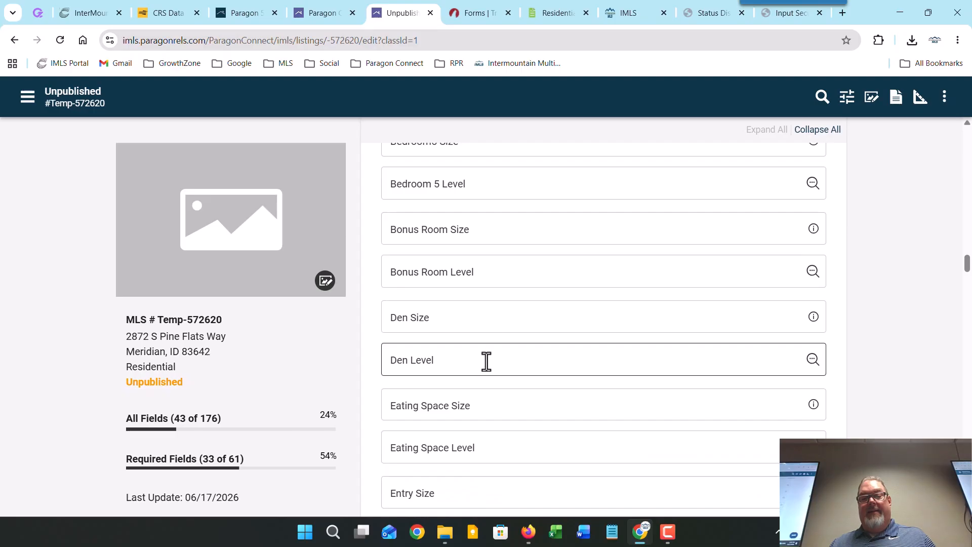
{"action": "scroll", "coordinate": [503, 342], "scroll_direction": "down", "scroll_amount": 6}
{"action": "scroll", "coordinate": [503, 342], "scroll_direction": "down", "scroll_amount": 4}
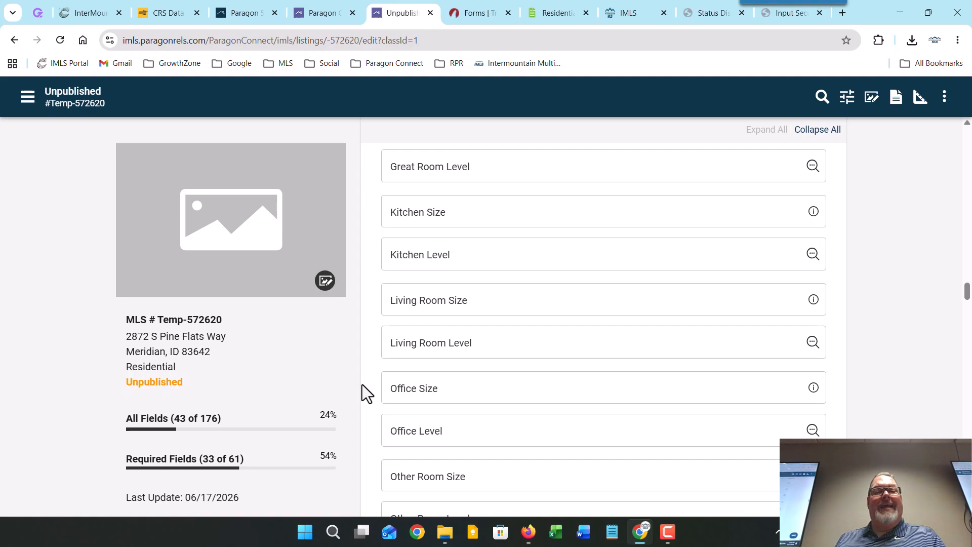
{"action": "scroll", "coordinate": [360, 382], "scroll_direction": "up", "scroll_amount": 3}
{"action": "scroll", "coordinate": [357, 381], "scroll_direction": "up", "scroll_amount": 1}
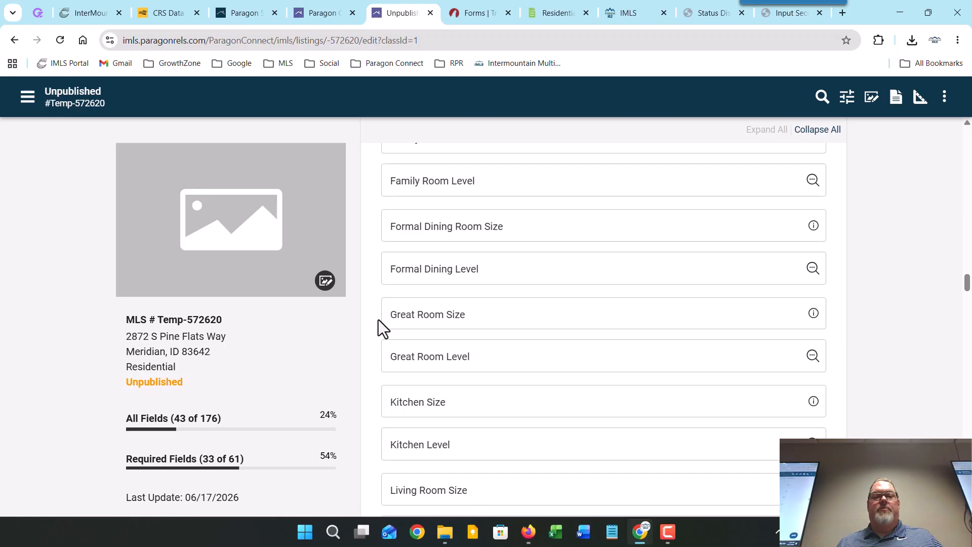
{"action": "scroll", "coordinate": [378, 323], "scroll_direction": "down", "scroll_amount": 13}
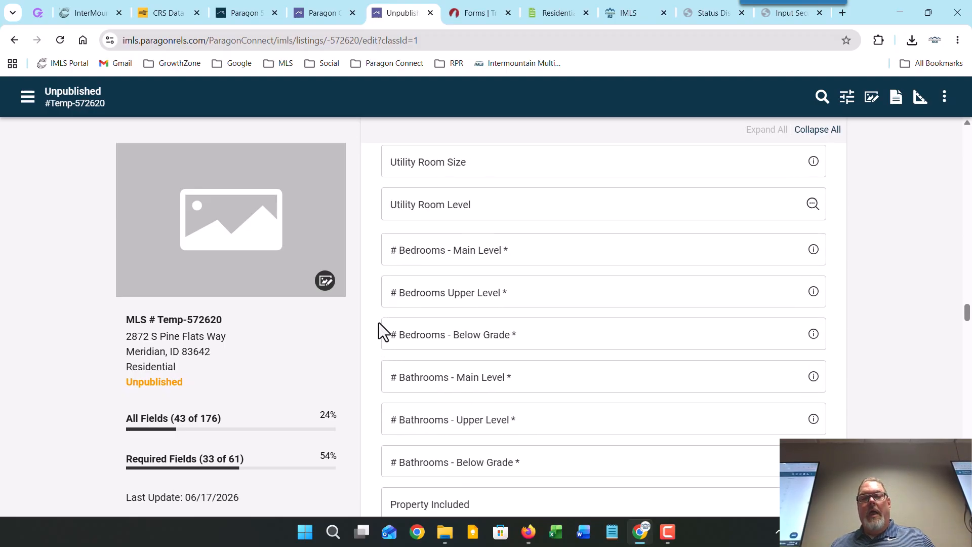
{"action": "scroll", "coordinate": [378, 323], "scroll_direction": "down", "scroll_amount": 2}
{"action": "scroll", "coordinate": [379, 323], "scroll_direction": "up", "scroll_amount": 3}
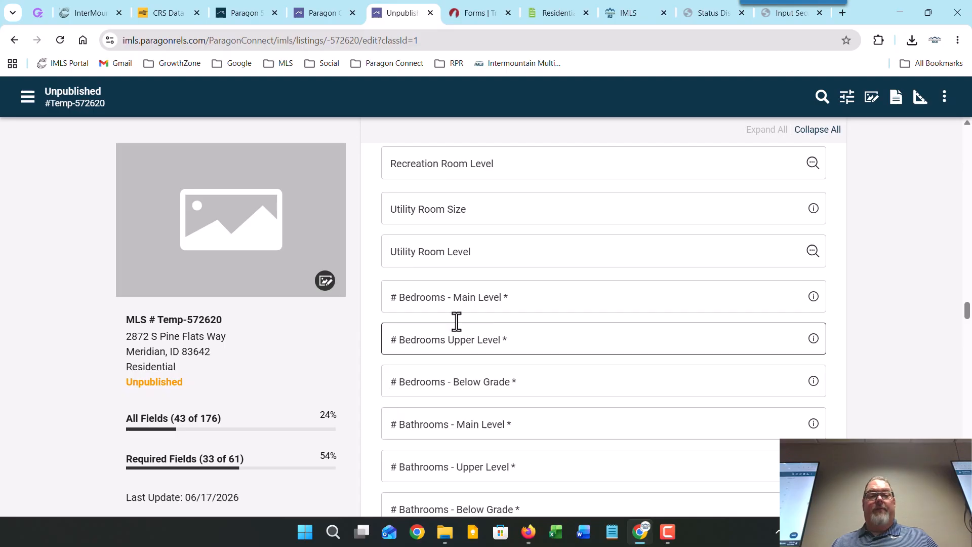
Step: Enter bedroom counts: 3 main-level, 0 upper-level, 2 below-grade
{"action": "left_click", "coordinate": [504, 297]}
{"action": "type", "text": "3"}
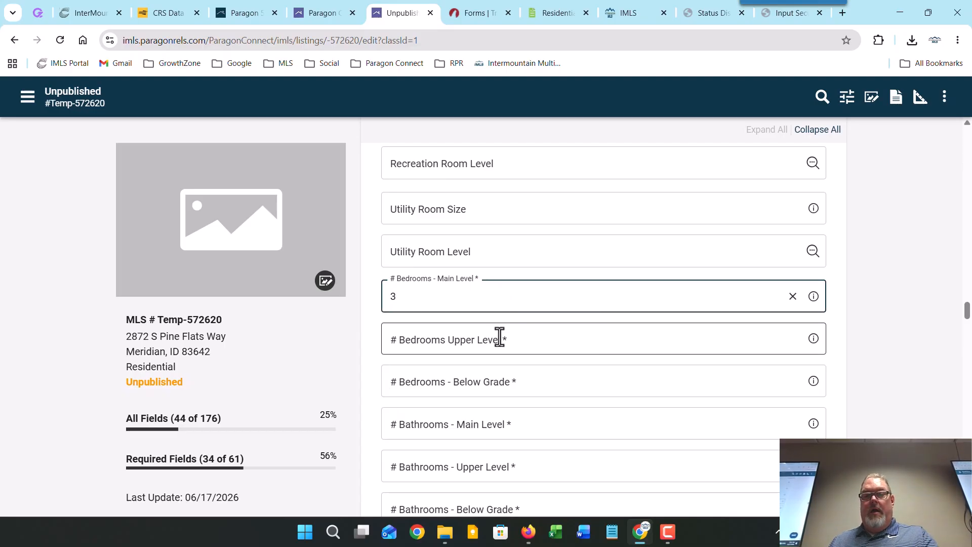
{"action": "left_click", "coordinate": [498, 337]}
{"action": "type", "text": "0"}
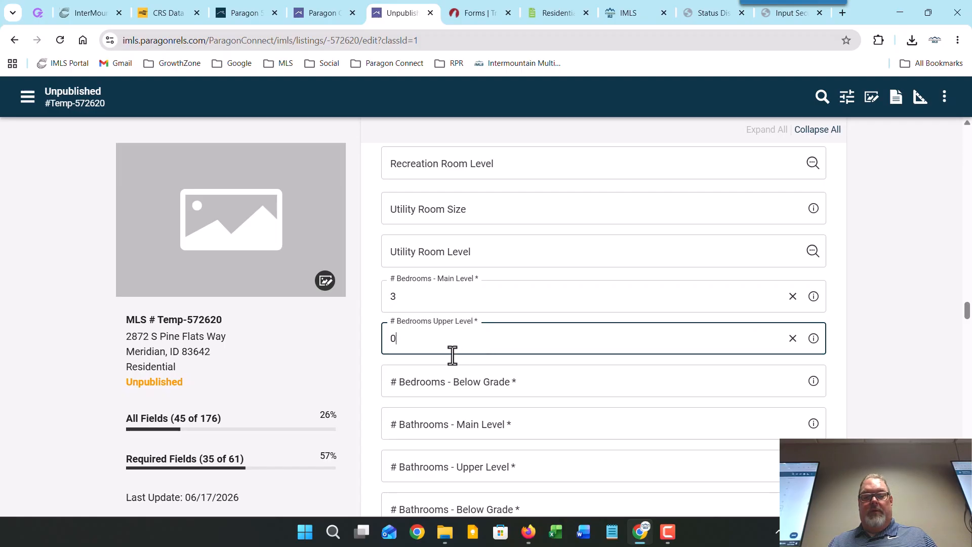
{"action": "left_click", "coordinate": [456, 380]}
{"action": "type", "text": "2"}
Step: Enter bathroom counts: 2.5 main-level, 0 upper-level, 1 below-grade
{"action": "left_click", "coordinate": [439, 431]}
{"action": "type", "text": "25"}
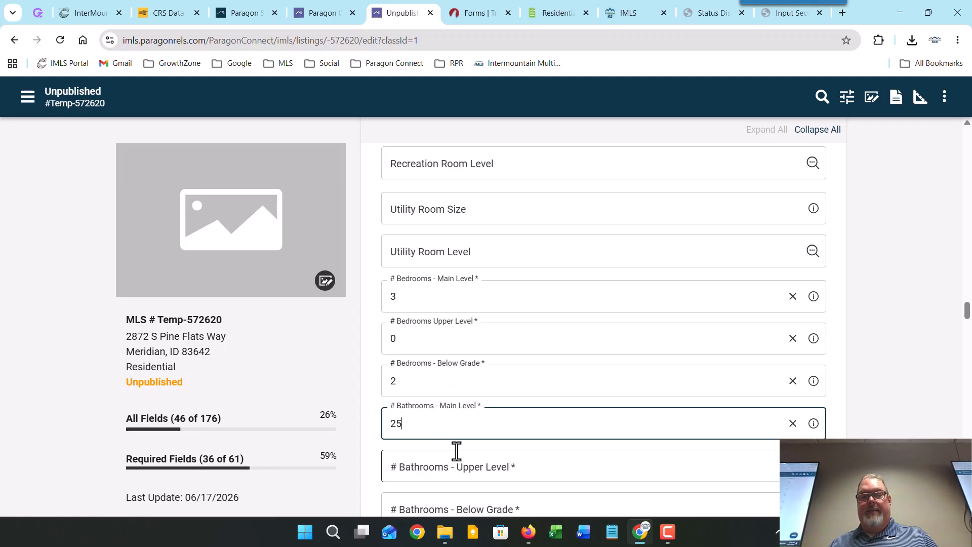
{"action": "scroll", "coordinate": [456, 448], "scroll_direction": "down", "scroll_amount": 1}
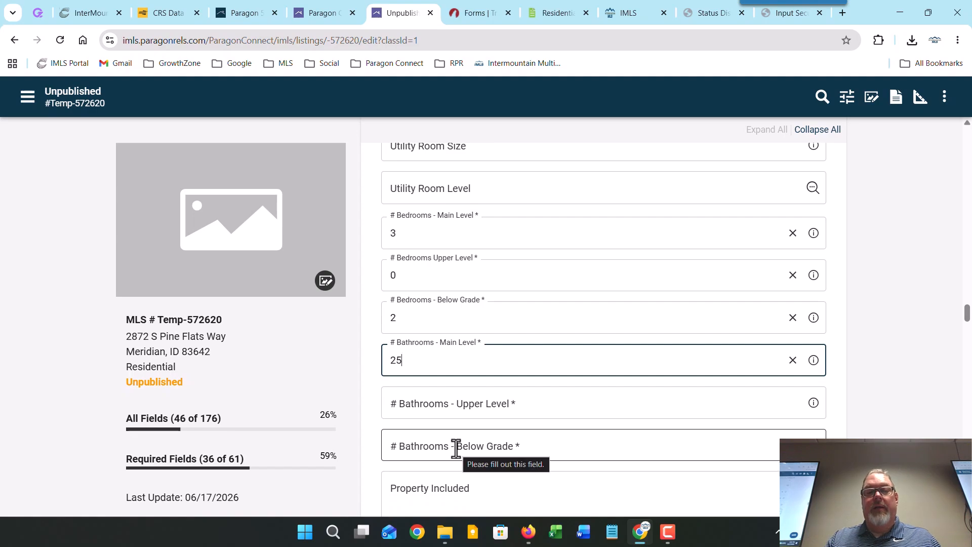
{"action": "key", "text": "BackSpace"}
{"action": "type", "text": ".5"}
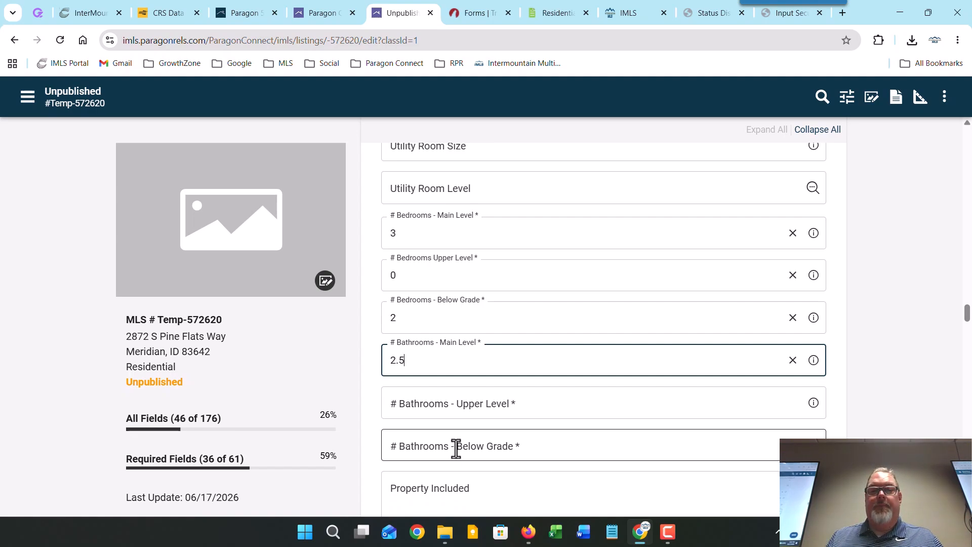
{"action": "left_click", "coordinate": [480, 403]}
{"action": "type", "text": "0"}
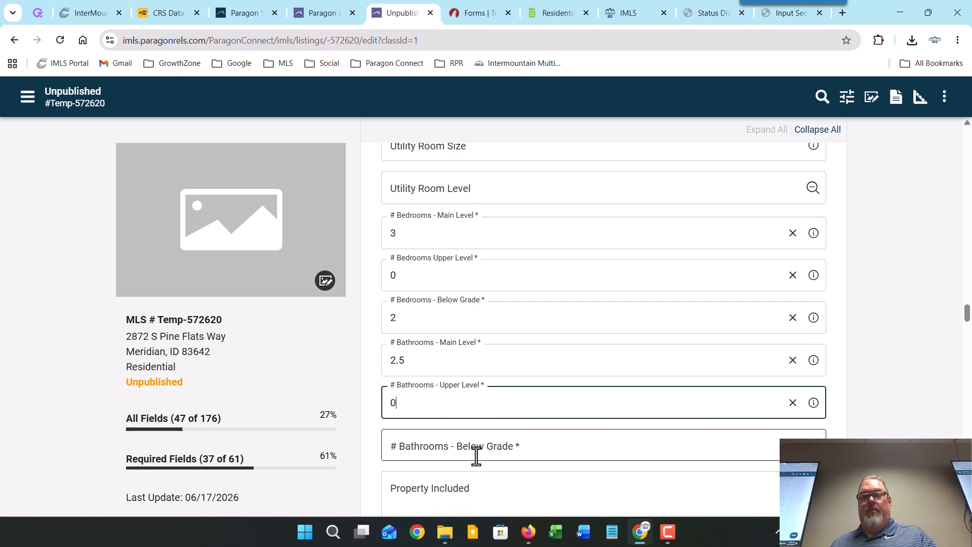
{"action": "left_click", "coordinate": [476, 454]}
{"action": "type", "text": "1"}
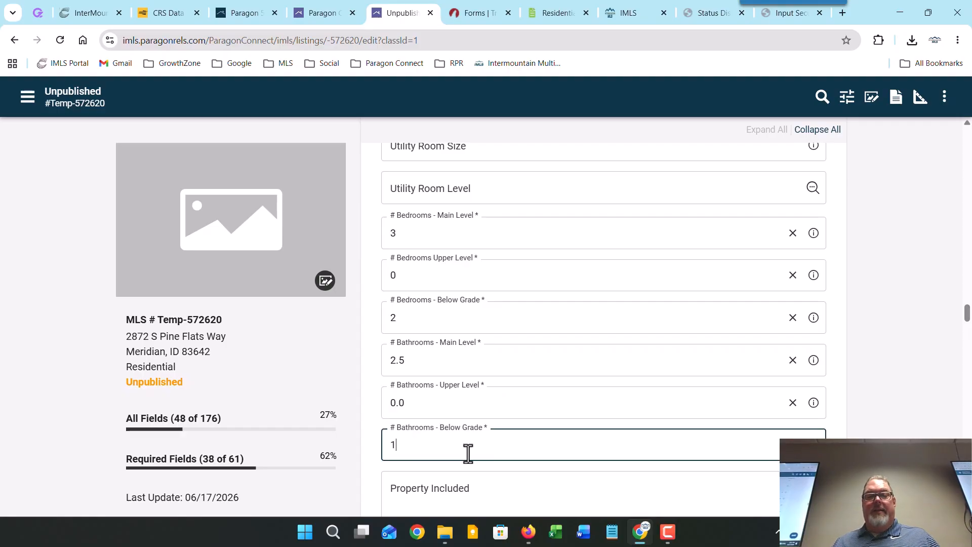
{"action": "left_click", "coordinate": [366, 420]}
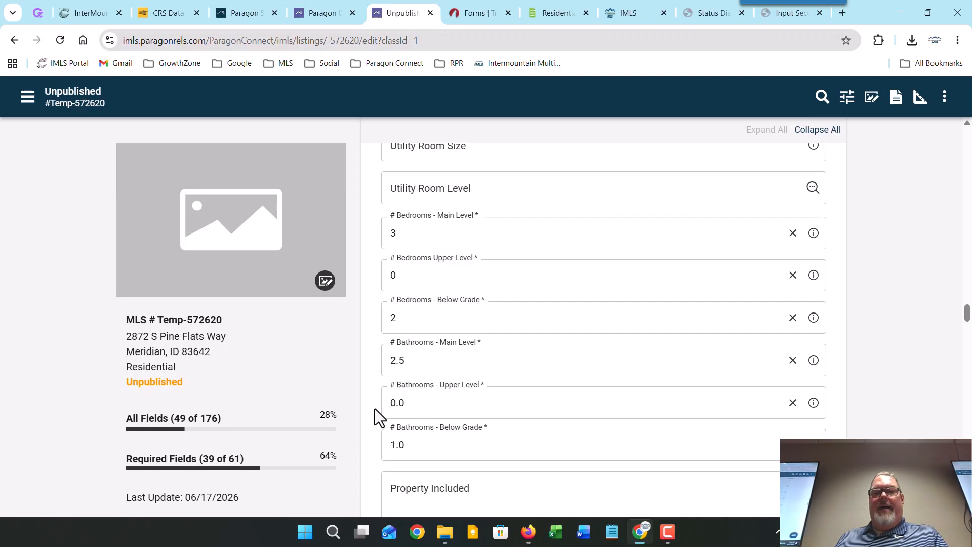
{"action": "scroll", "coordinate": [375, 409], "scroll_direction": "up", "scroll_amount": 1}
{"action": "scroll", "coordinate": [375, 408], "scroll_direction": "down", "scroll_amount": 5}
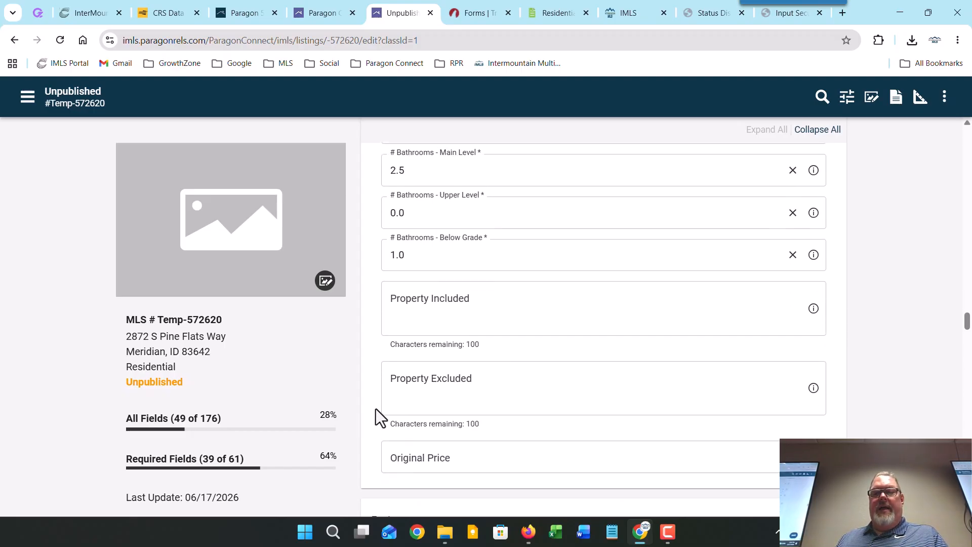
{"action": "scroll", "coordinate": [376, 409], "scroll_direction": "up", "scroll_amount": 3}
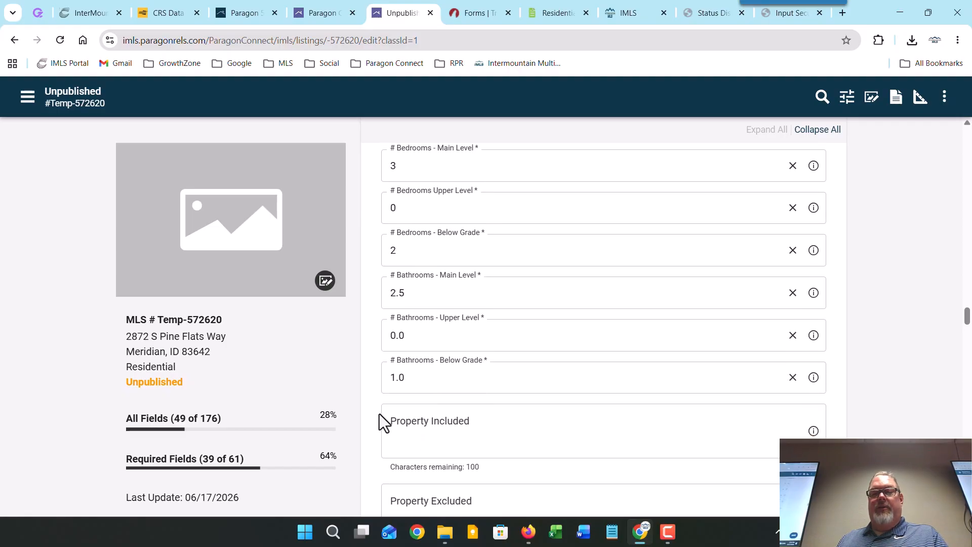
{"action": "scroll", "coordinate": [367, 359], "scroll_direction": "down", "scroll_amount": 4}
{"action": "scroll", "coordinate": [371, 349], "scroll_direction": "up", "scroll_amount": 4}
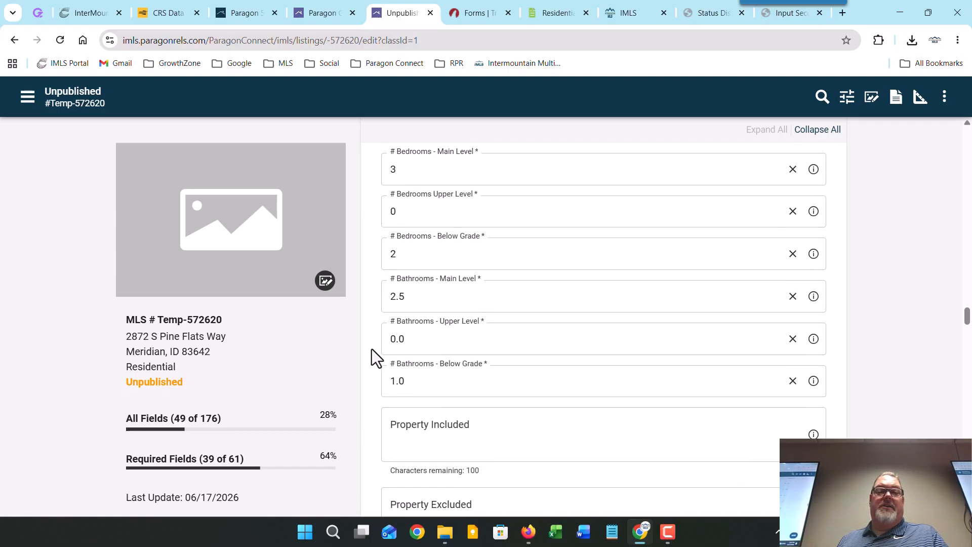
{"action": "scroll", "coordinate": [372, 350], "scroll_direction": "down", "scroll_amount": 3}
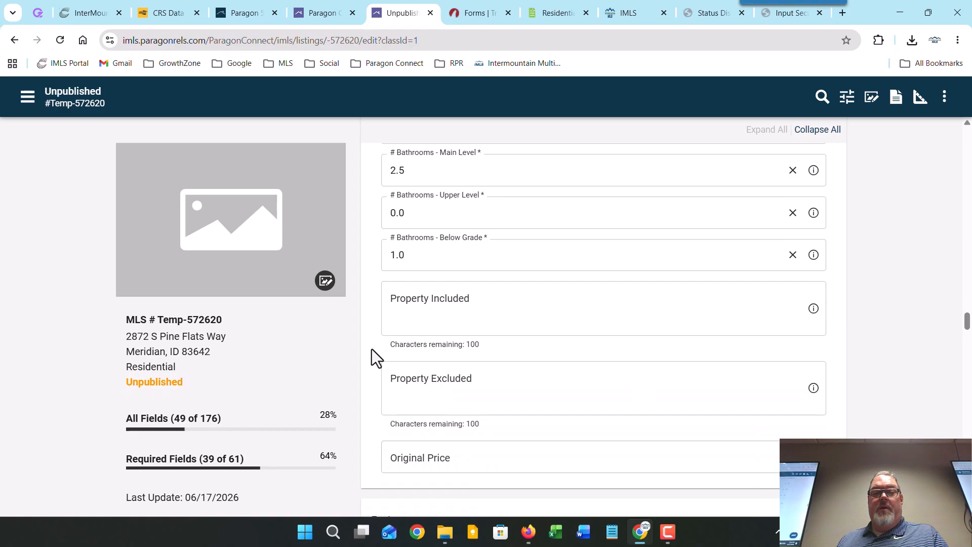
{"action": "scroll", "coordinate": [372, 349], "scroll_direction": "down", "scroll_amount": 4}
{"action": "scroll", "coordinate": [372, 349], "scroll_direction": "down", "scroll_amount": 3}
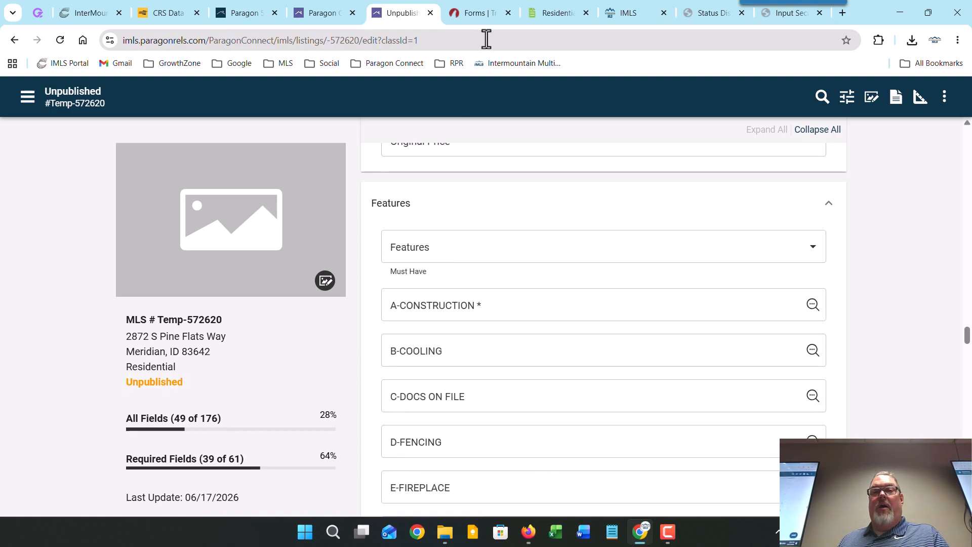
Step: Review the Residential Data Form's feature checkboxes in TransactionDesk for reference
{"action": "left_click", "coordinate": [478, 14]}
{"action": "scroll", "coordinate": [527, 264], "scroll_direction": "down", "scroll_amount": 15}
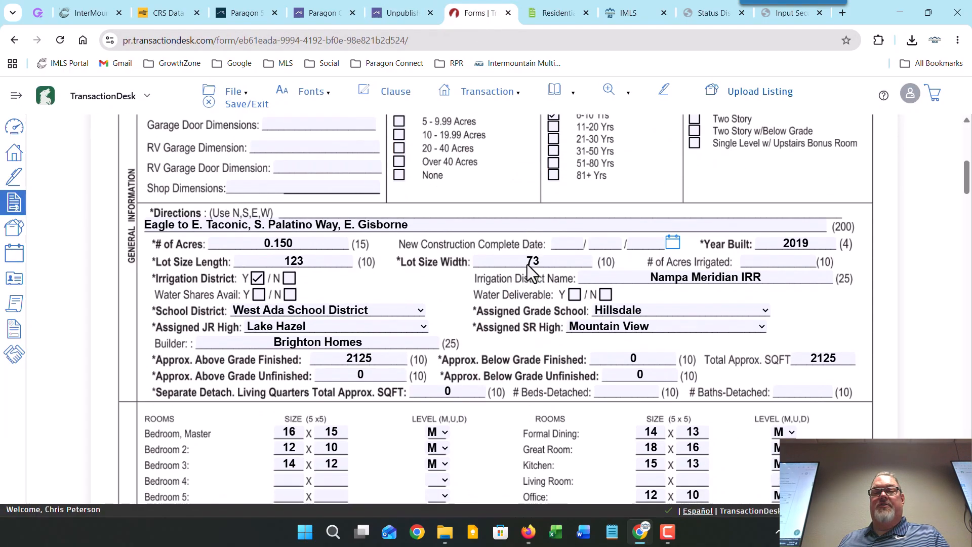
{"action": "scroll", "coordinate": [527, 264], "scroll_direction": "down", "scroll_amount": 14}
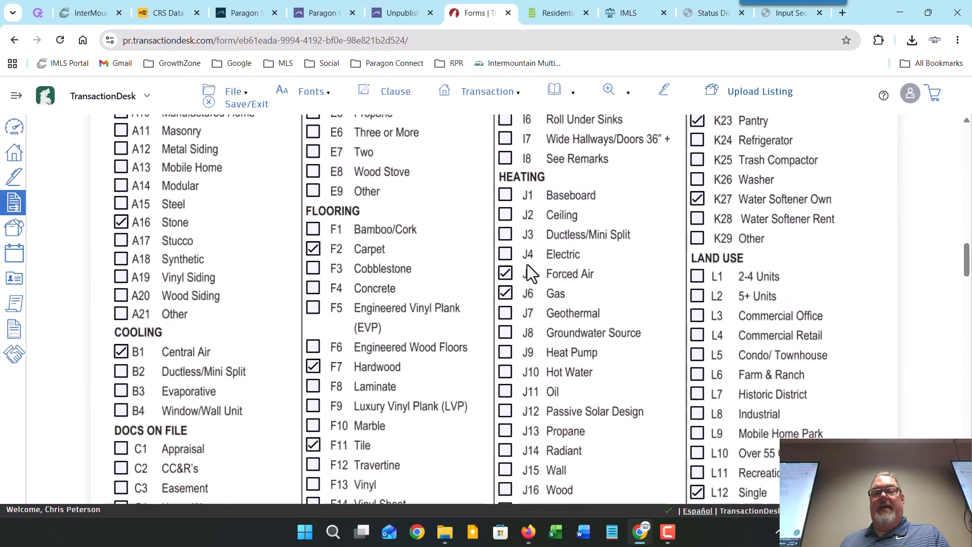
{"action": "scroll", "coordinate": [526, 264], "scroll_direction": "down", "scroll_amount": 12}
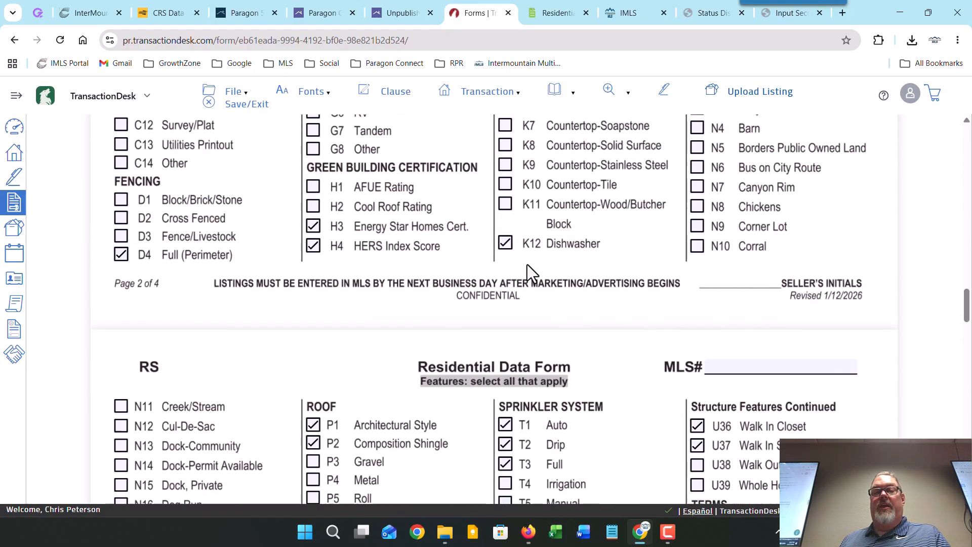
{"action": "scroll", "coordinate": [528, 274], "scroll_direction": "down", "scroll_amount": 5}
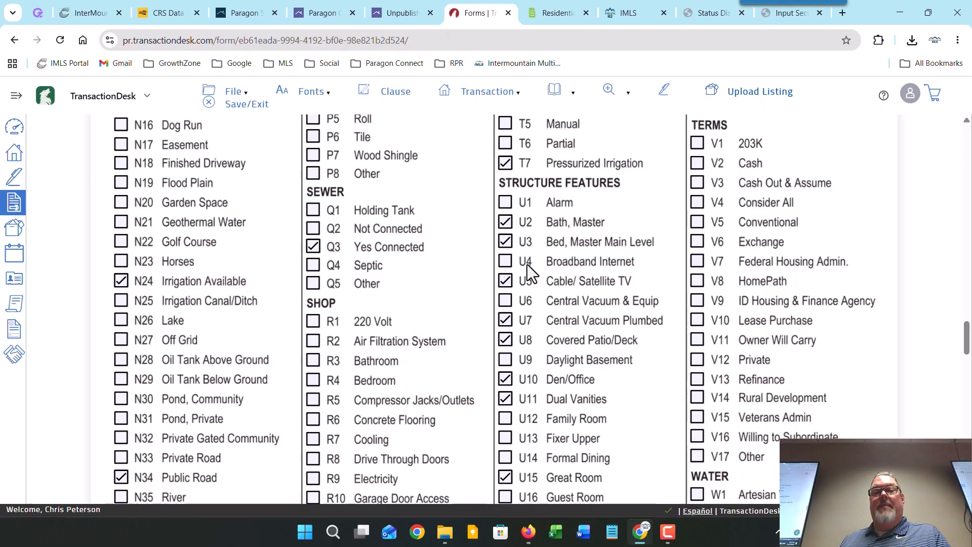
Step: Switch back to the unpublished listing and scroll to the Features section, starting at A-Construction
{"action": "left_click", "coordinate": [397, 13]}
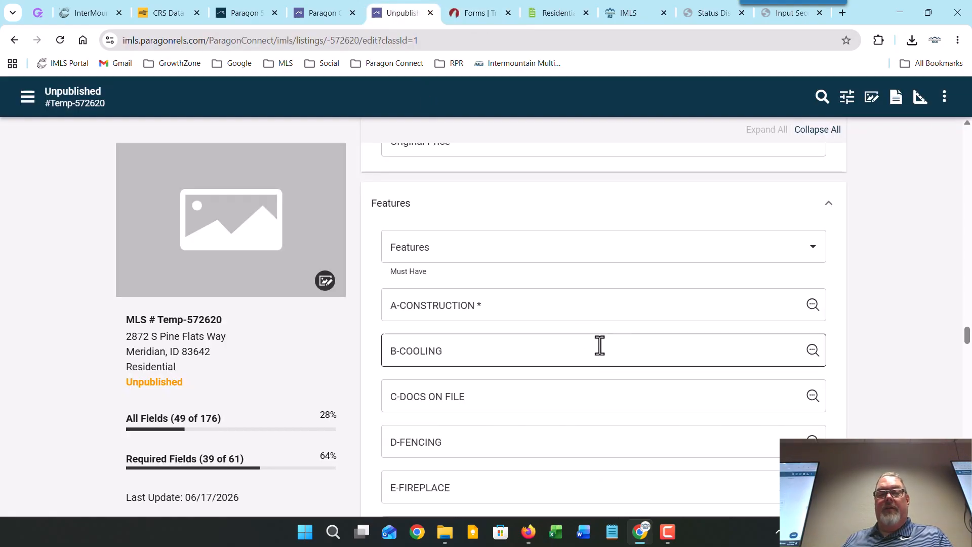
{"action": "scroll", "coordinate": [551, 310], "scroll_direction": "down", "scroll_amount": 9}
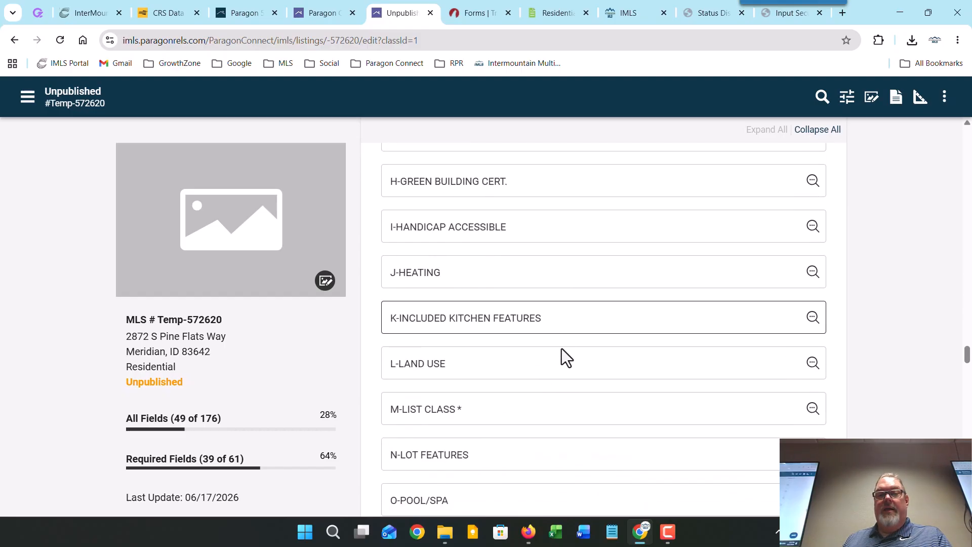
{"action": "scroll", "coordinate": [501, 417], "scroll_direction": "down", "scroll_amount": 6}
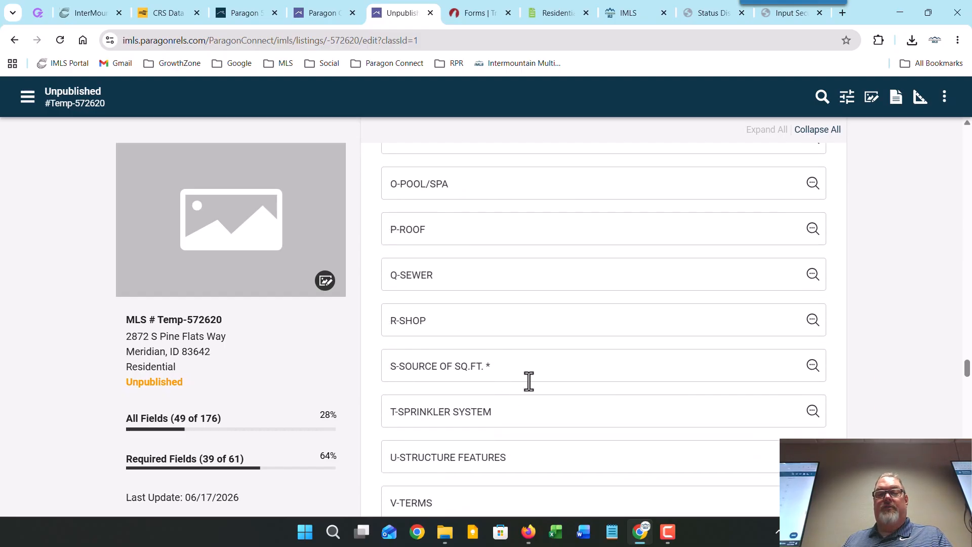
{"action": "scroll", "coordinate": [549, 372], "scroll_direction": "up", "scroll_amount": 18}
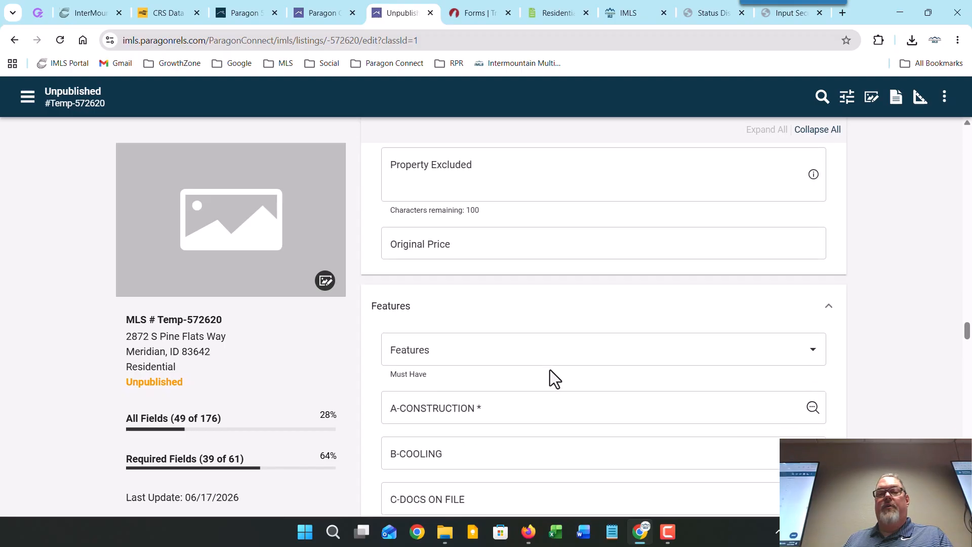
{"action": "scroll", "coordinate": [550, 369], "scroll_direction": "down", "scroll_amount": 3}
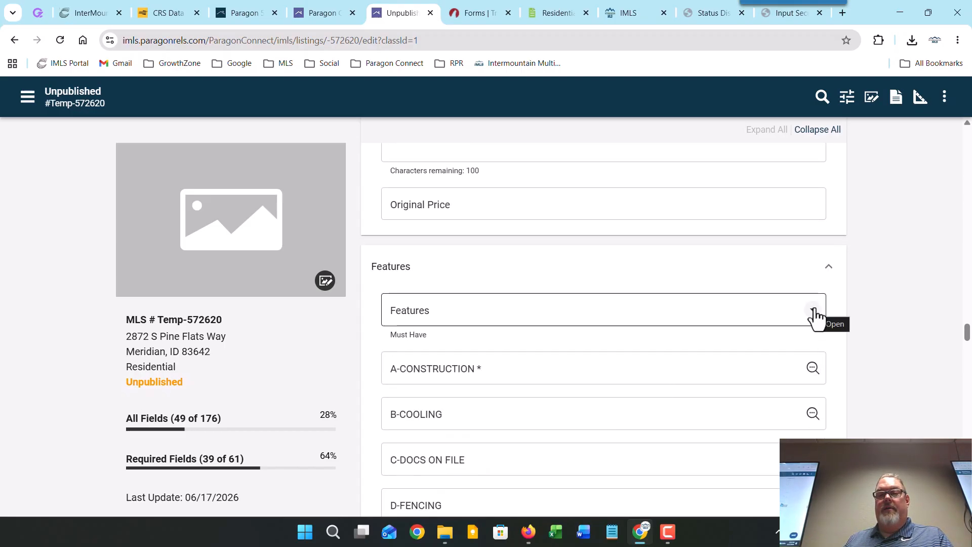
Step: Open the All Features picker and limit it to the required categories
{"action": "left_click", "coordinate": [813, 310]}
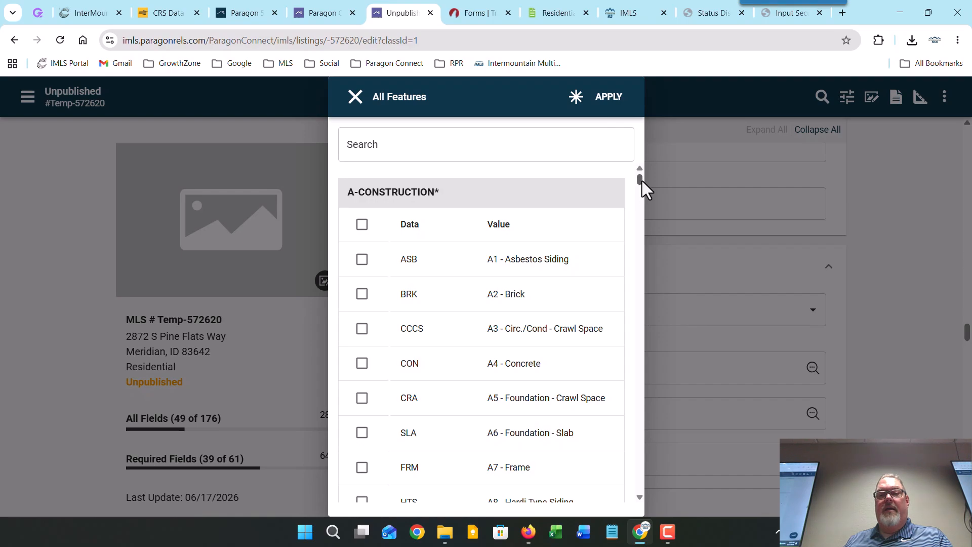
{"action": "left_click_drag", "start_coordinate": [641, 181], "coordinate": [588, 109]}
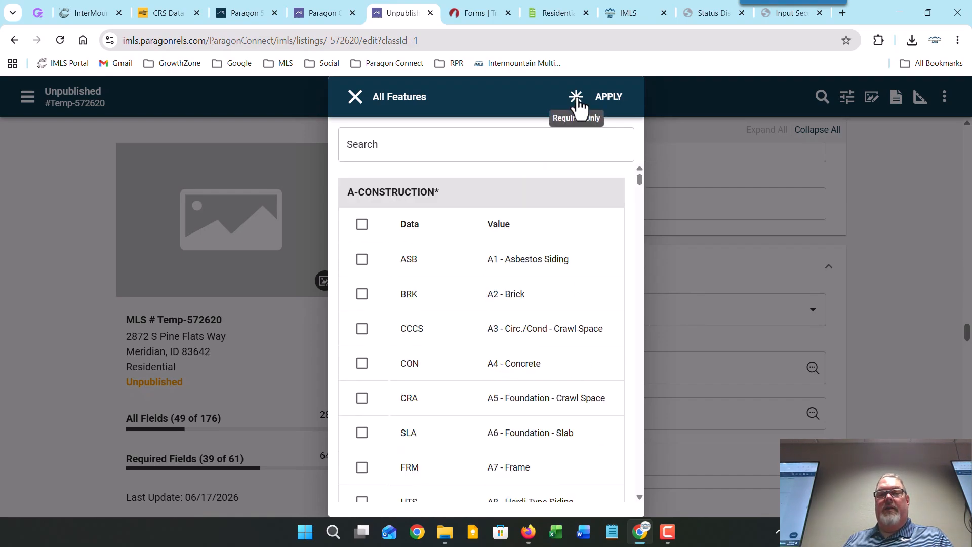
{"action": "left_click", "coordinate": [577, 106]}
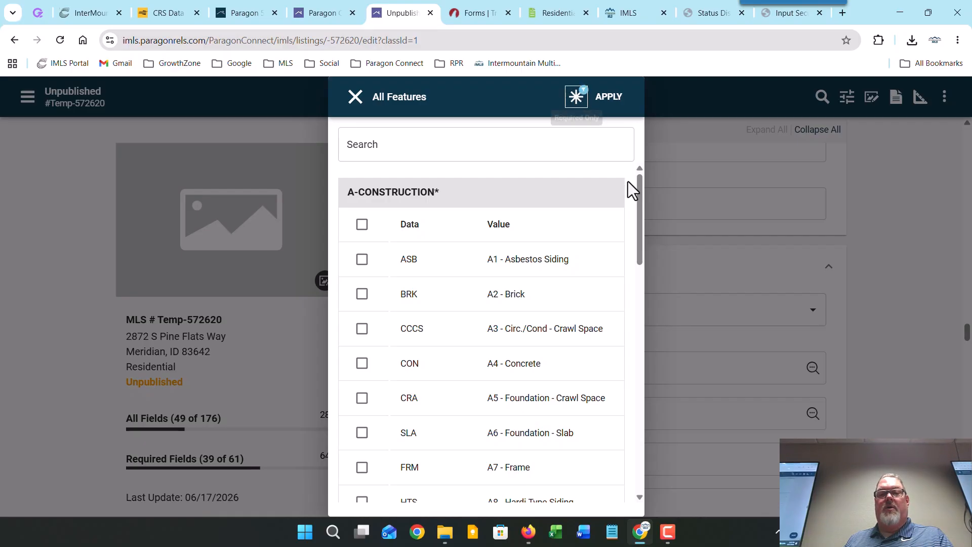
{"action": "left_click_drag", "start_coordinate": [637, 208], "coordinate": [612, 202]}
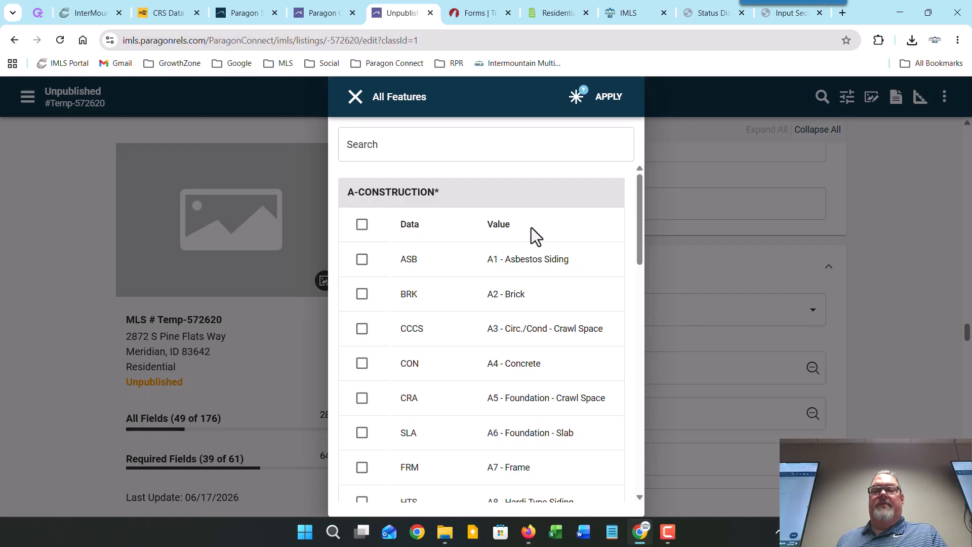
{"action": "scroll", "coordinate": [536, 232], "scroll_direction": "down", "scroll_amount": 1}
{"action": "scroll", "coordinate": [545, 237], "scroll_direction": "down", "scroll_amount": 2}
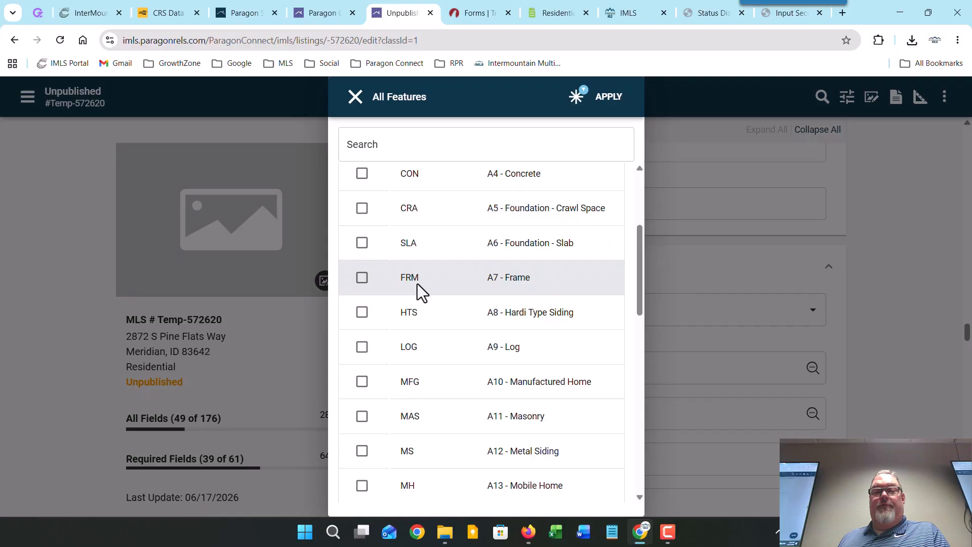
Step: Check construction features A7 - Frame, A5 - Foundation - Crawl Space and A19 - Vinyl Siding
{"action": "left_click", "coordinate": [362, 278]}
{"action": "scroll", "coordinate": [393, 291], "scroll_direction": "up", "scroll_amount": 1}
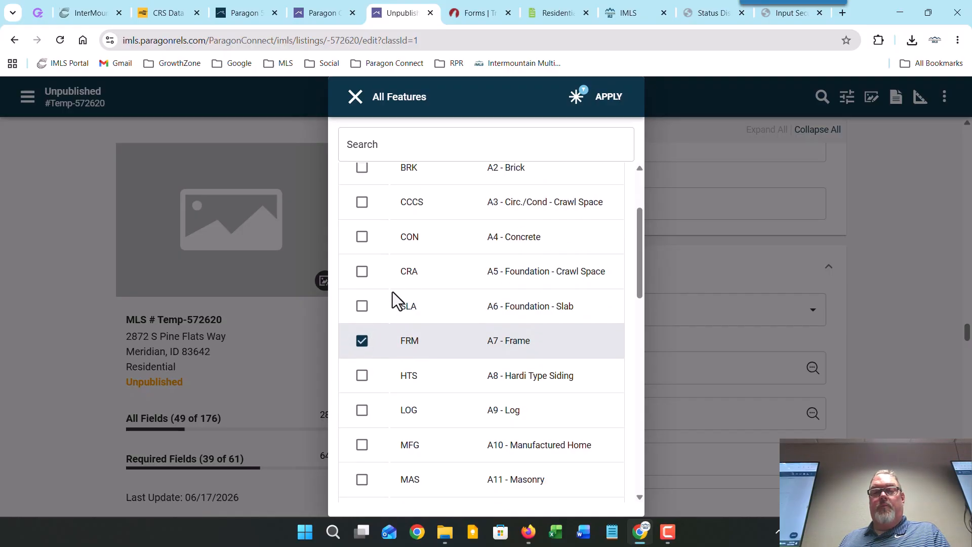
{"action": "left_click", "coordinate": [363, 272]}
{"action": "scroll", "coordinate": [466, 349], "scroll_direction": "down", "scroll_amount": 1}
{"action": "scroll", "coordinate": [463, 395], "scroll_direction": "down", "scroll_amount": 5}
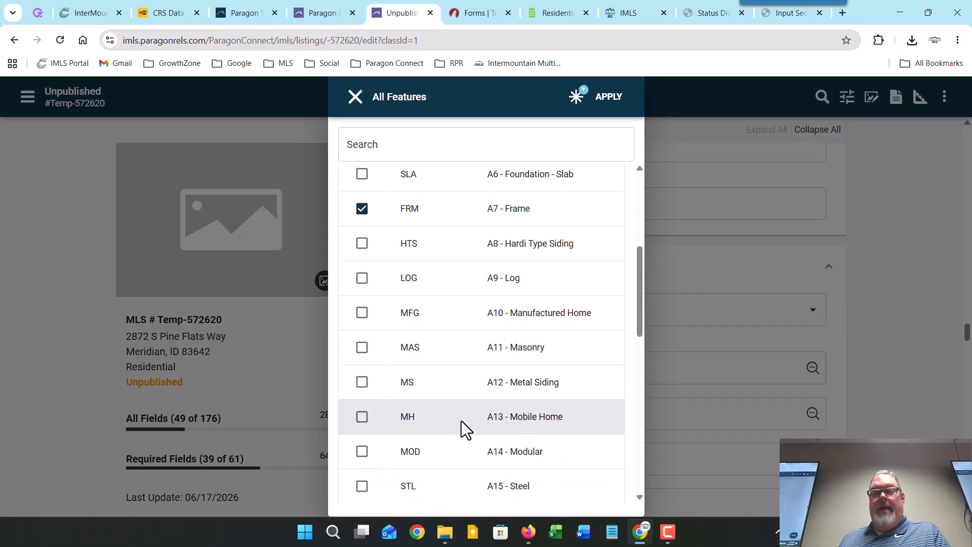
{"action": "scroll", "coordinate": [393, 455], "scroll_direction": "down", "scroll_amount": 2}
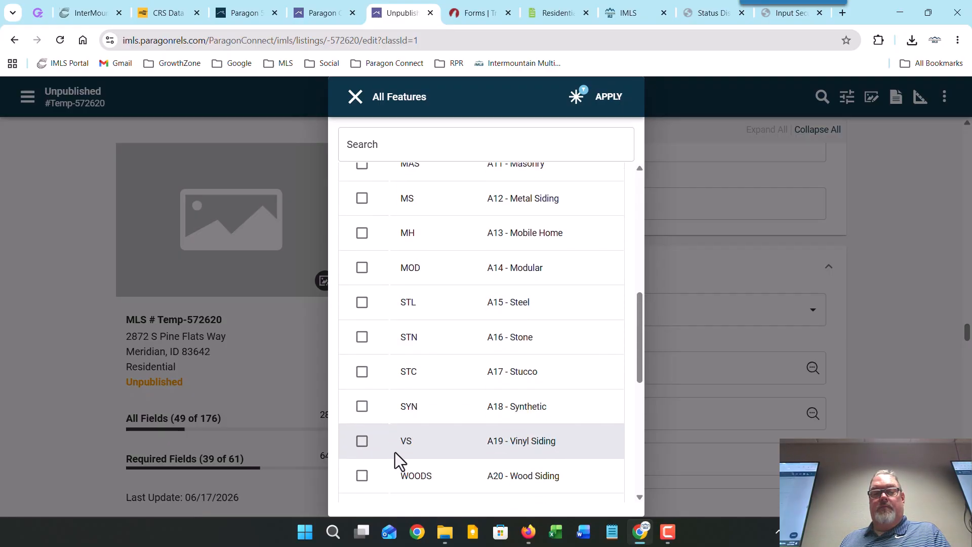
{"action": "left_click", "coordinate": [362, 441]}
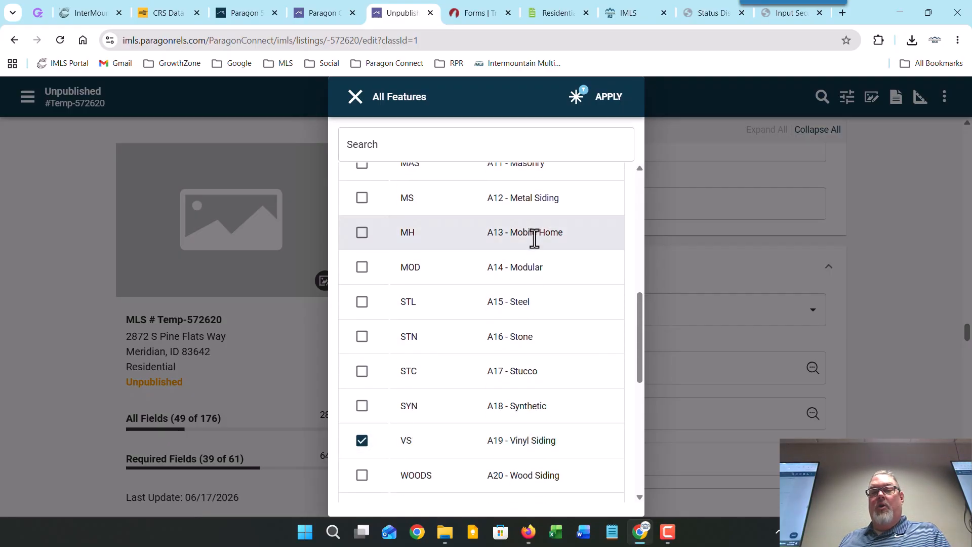
Step: Check list class M2 - Excl Right to Sell and square-footage source S4 - Public Records
{"action": "scroll", "coordinate": [534, 240], "scroll_direction": "up", "scroll_amount": 2}
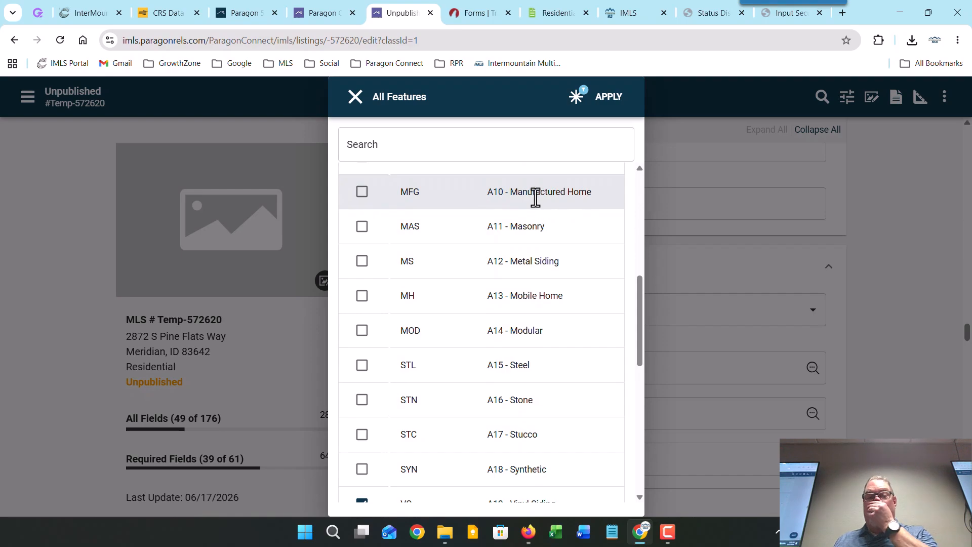
{"action": "scroll", "coordinate": [535, 213], "scroll_direction": "down", "scroll_amount": 7}
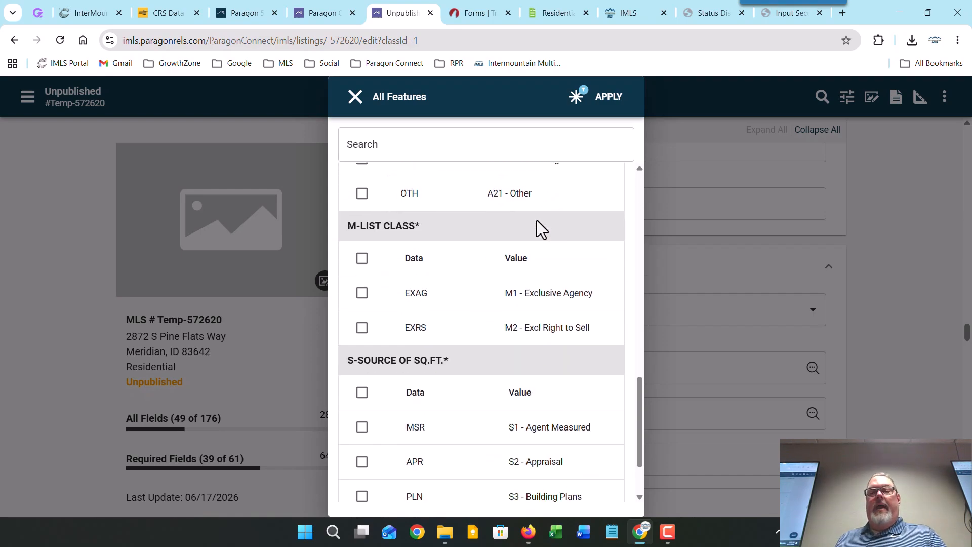
{"action": "left_click", "coordinate": [362, 328]}
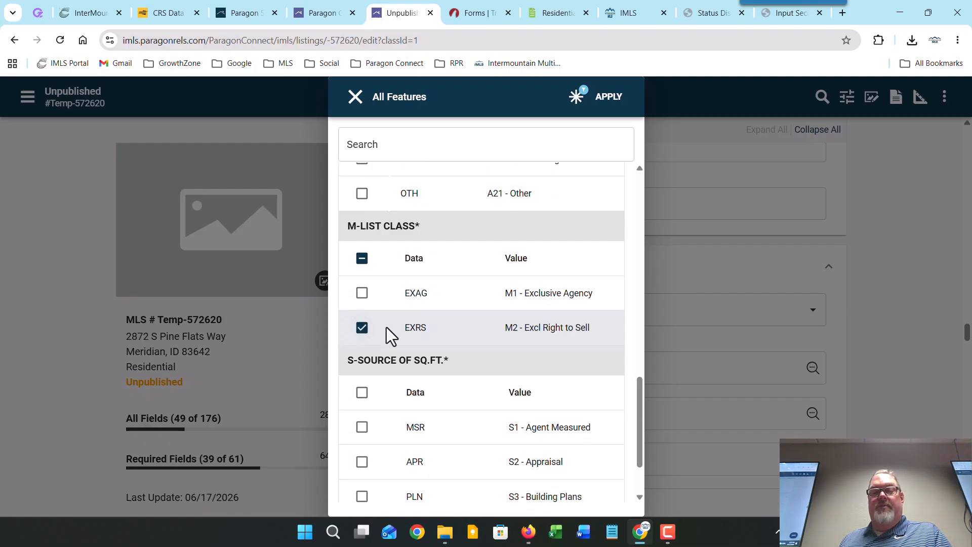
{"action": "scroll", "coordinate": [461, 348], "scroll_direction": "down", "scroll_amount": 2}
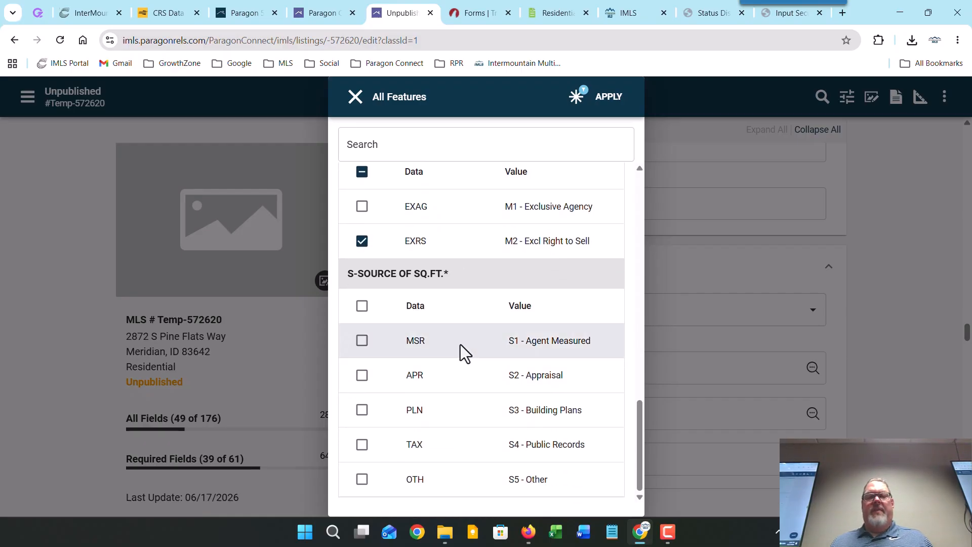
{"action": "left_click", "coordinate": [362, 445]}
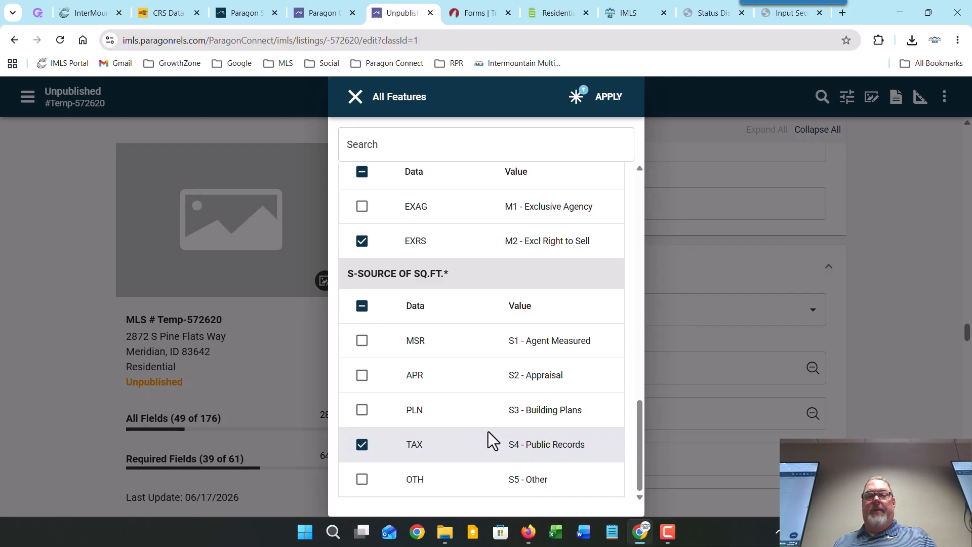
Step: Apply the chosen features and review the filled feature fields, now 42 of 61 required
{"action": "left_click", "coordinate": [608, 96]}
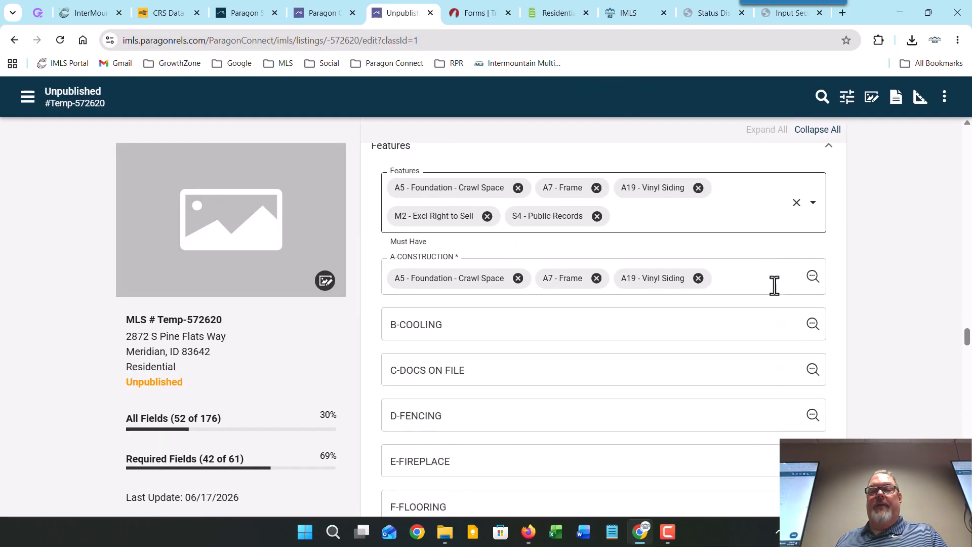
{"action": "scroll", "coordinate": [772, 287], "scroll_direction": "down", "scroll_amount": 12}
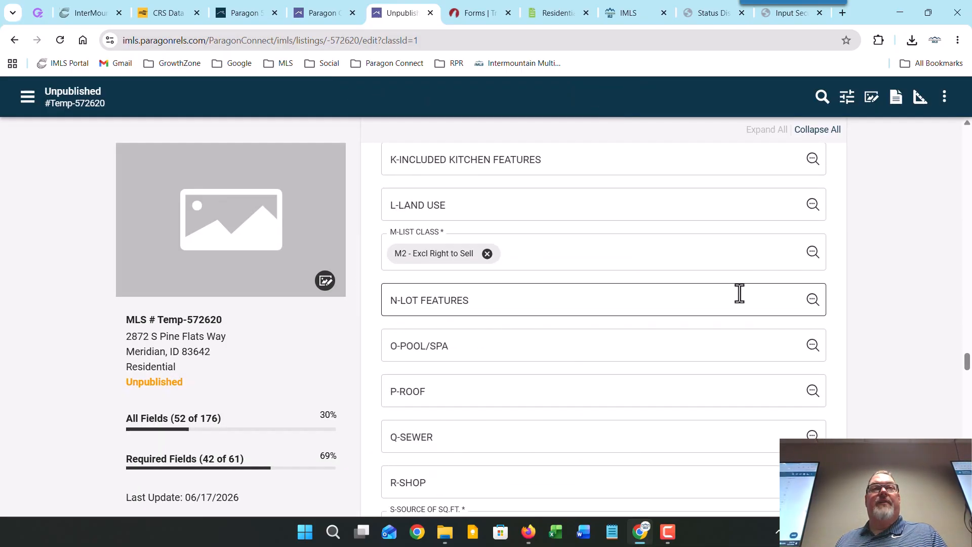
{"action": "scroll", "coordinate": [740, 292], "scroll_direction": "up", "scroll_amount": 10}
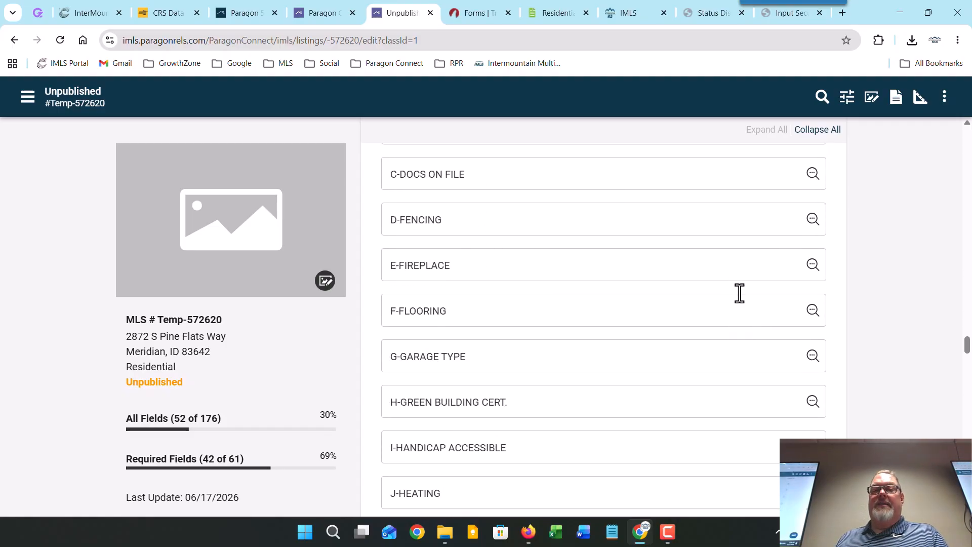
{"action": "scroll", "coordinate": [740, 293], "scroll_direction": "up", "scroll_amount": 3}
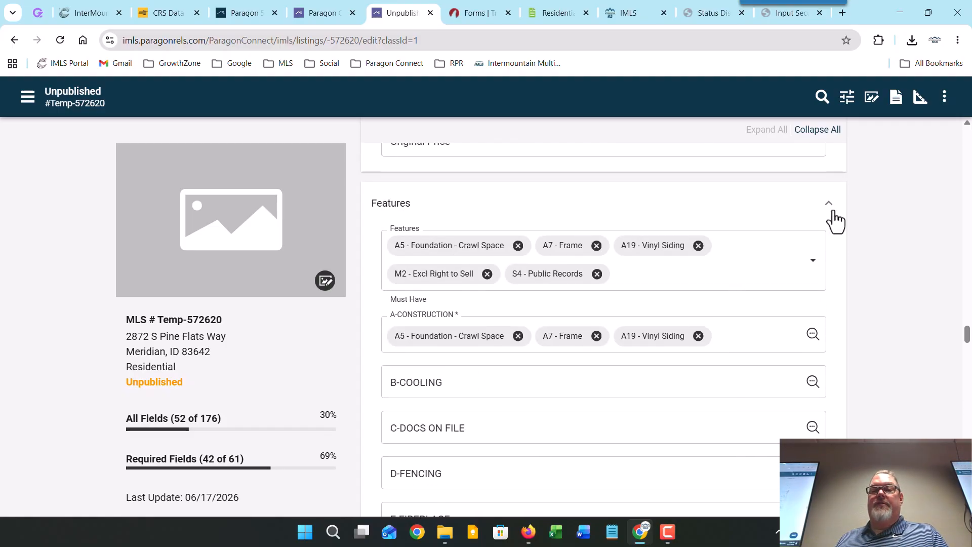
Step: Reopen the All Features picker and check B1 - Central Air
{"action": "left_click", "coordinate": [813, 273]}
{"action": "scroll", "coordinate": [577, 309], "scroll_direction": "down", "scroll_amount": 4}
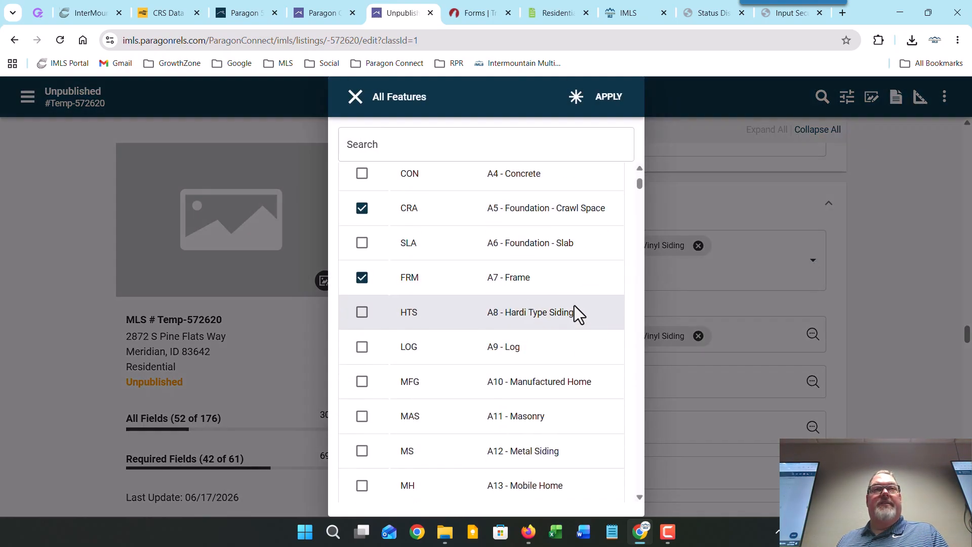
{"action": "scroll", "coordinate": [598, 303], "scroll_direction": "down", "scroll_amount": 4}
{"action": "scroll", "coordinate": [630, 306], "scroll_direction": "down", "scroll_amount": 2}
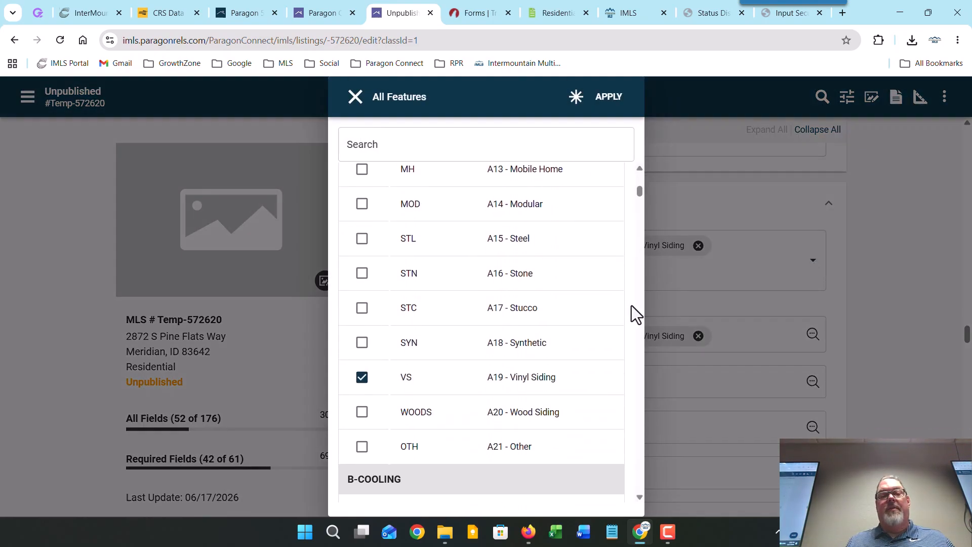
{"action": "scroll", "coordinate": [630, 305], "scroll_direction": "down", "scroll_amount": 4}
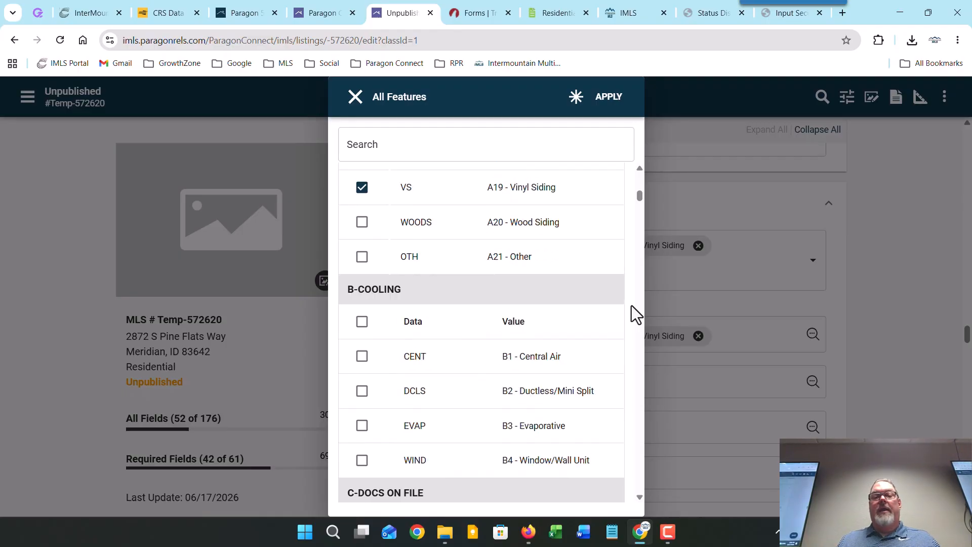
{"action": "left_click", "coordinate": [362, 357]}
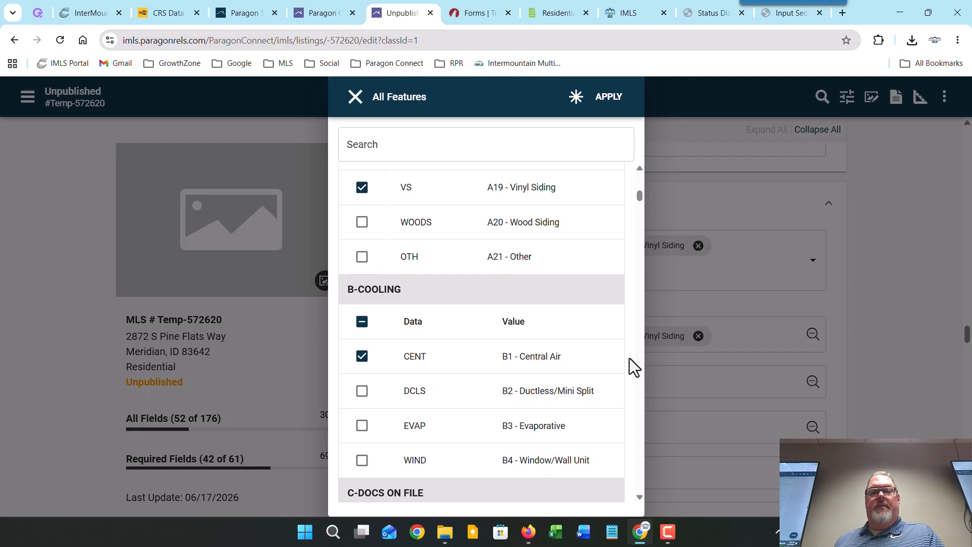
Step: Check K12 - Dishwasher among the kitchen features
{"action": "scroll", "coordinate": [606, 346], "scroll_direction": "down", "scroll_amount": 12}
{"action": "scroll", "coordinate": [606, 346], "scroll_direction": "down", "scroll_amount": 15}
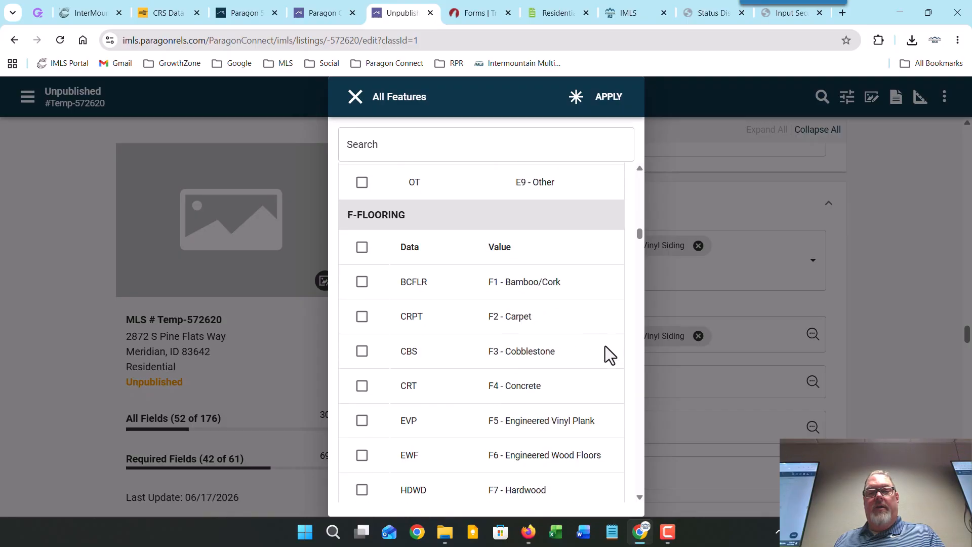
{"action": "scroll", "coordinate": [605, 345], "scroll_direction": "down", "scroll_amount": 15}
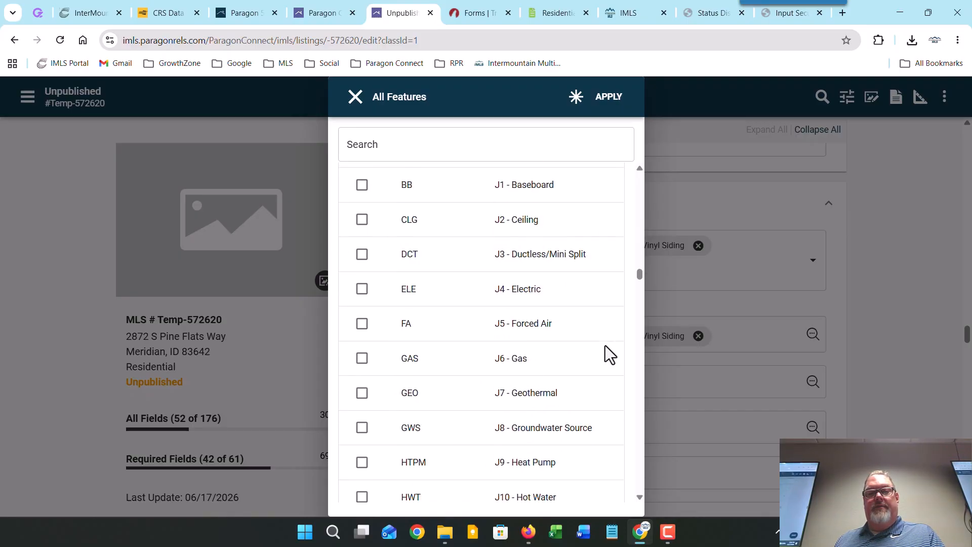
{"action": "scroll", "coordinate": [606, 345], "scroll_direction": "down", "scroll_amount": 10}
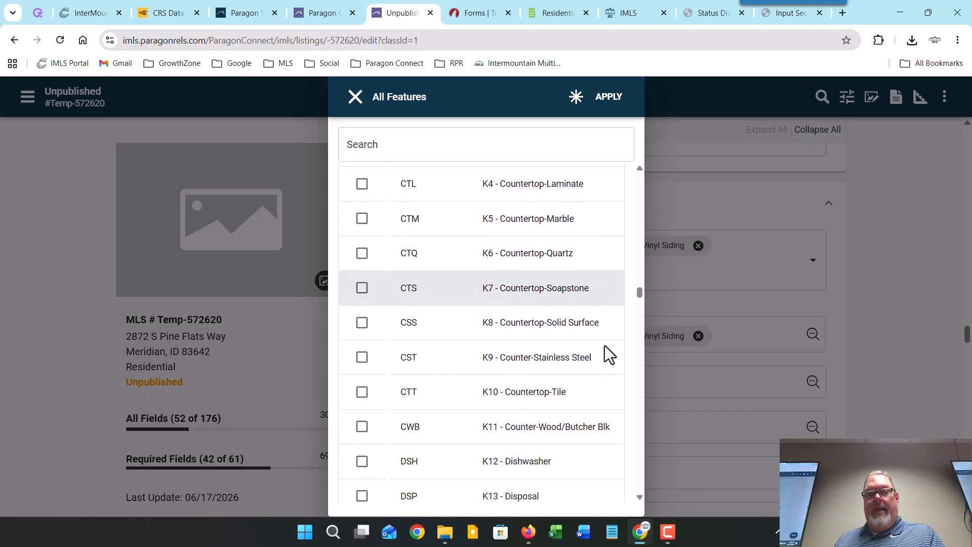
{"action": "left_click", "coordinate": [362, 273]}
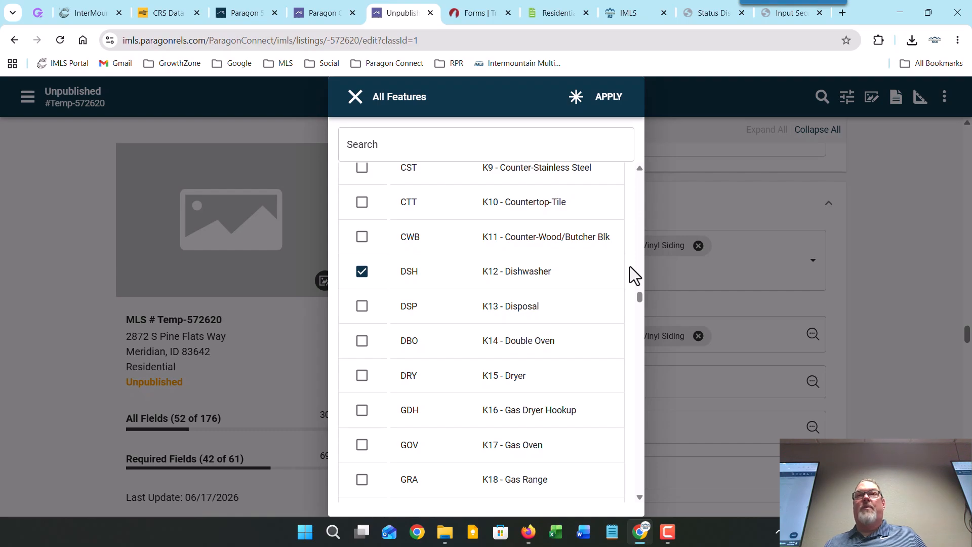
Step: Check N20 - Garden Space in the lot features, scrolling on to N46 - Waterfront
{"action": "scroll", "coordinate": [588, 278], "scroll_direction": "down", "scroll_amount": 10}
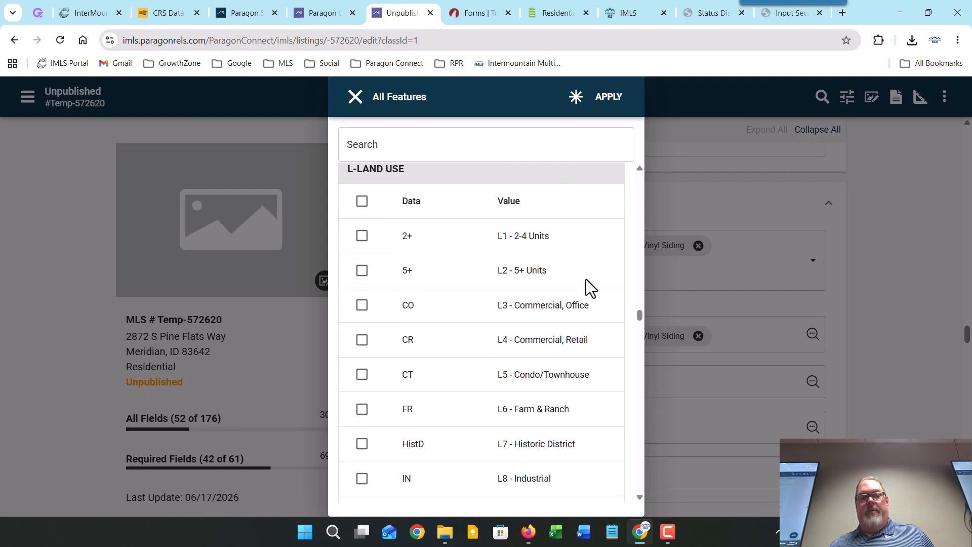
{"action": "scroll", "coordinate": [585, 278], "scroll_direction": "down", "scroll_amount": 15}
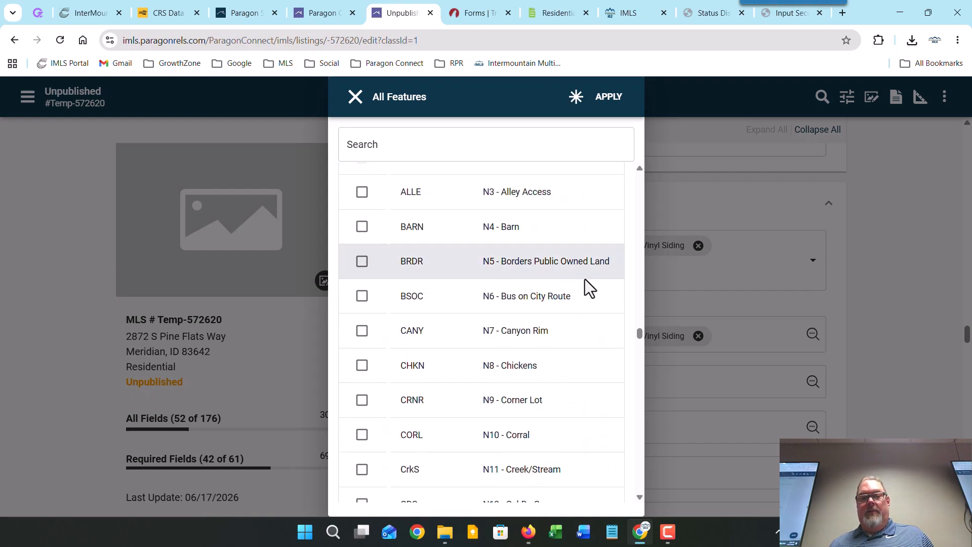
{"action": "scroll", "coordinate": [584, 278], "scroll_direction": "down", "scroll_amount": 5}
{"action": "scroll", "coordinate": [588, 286], "scroll_direction": "down", "scroll_amount": 3}
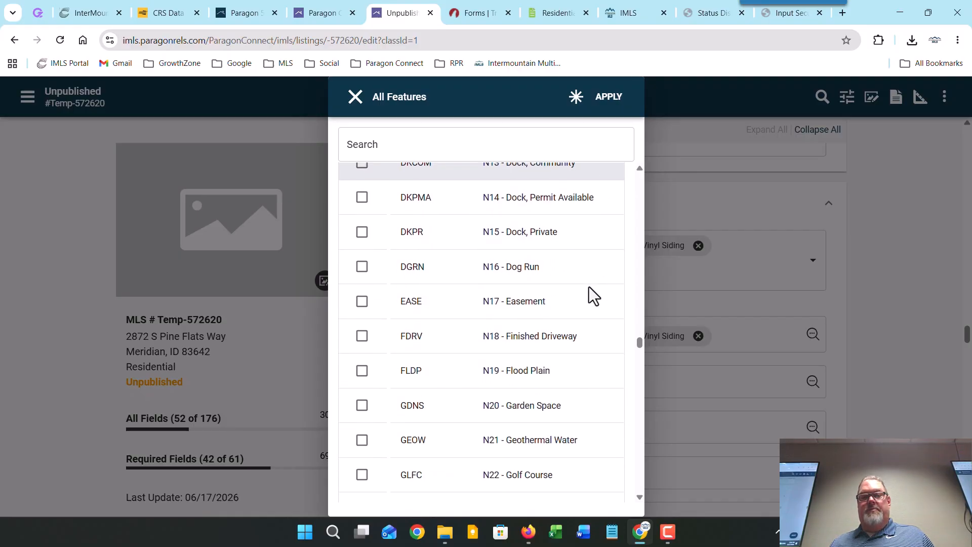
{"action": "scroll", "coordinate": [588, 287], "scroll_direction": "down", "scroll_amount": 3}
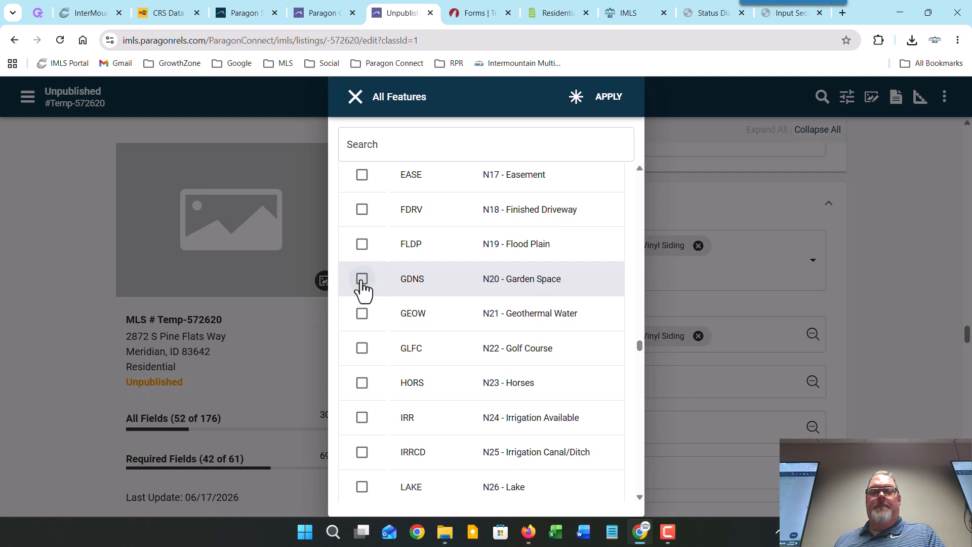
{"action": "left_click", "coordinate": [361, 279]}
{"action": "scroll", "coordinate": [380, 299], "scroll_direction": "down", "scroll_amount": 9}
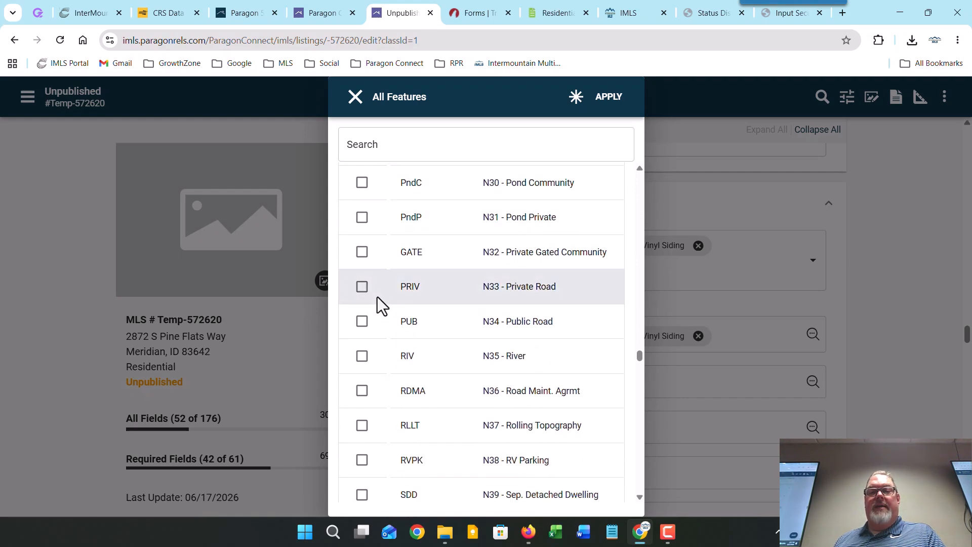
{"action": "scroll", "coordinate": [377, 296], "scroll_direction": "down", "scroll_amount": 4}
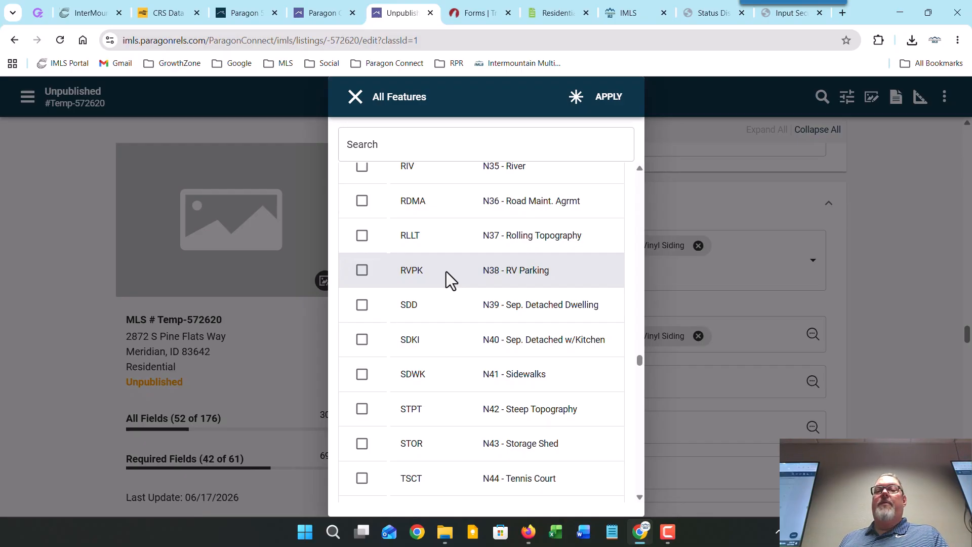
{"action": "scroll", "coordinate": [457, 303], "scroll_direction": "down", "scroll_amount": 1}
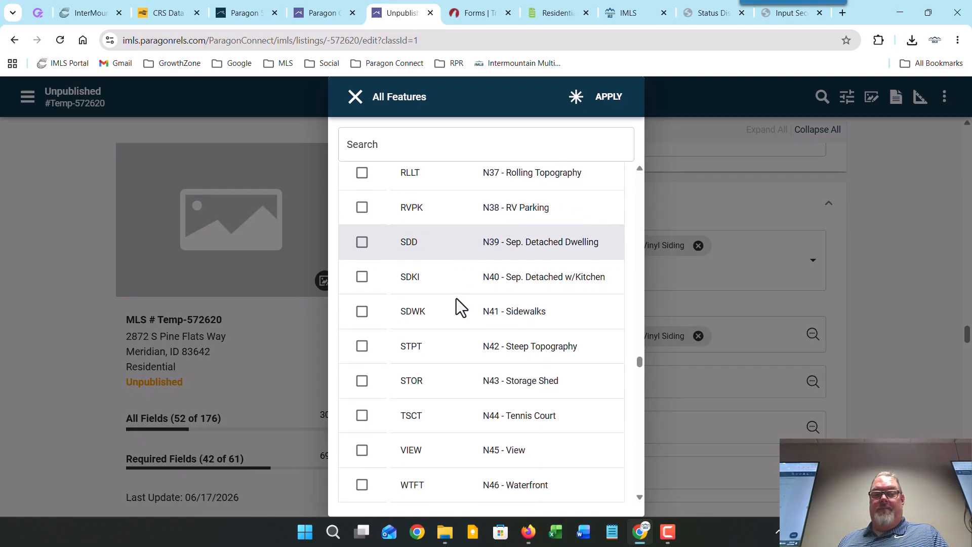
Step: Apply Central Air, Dishwasher and Garden Space, then scroll down to the Financial fields
{"action": "left_click", "coordinate": [616, 96]}
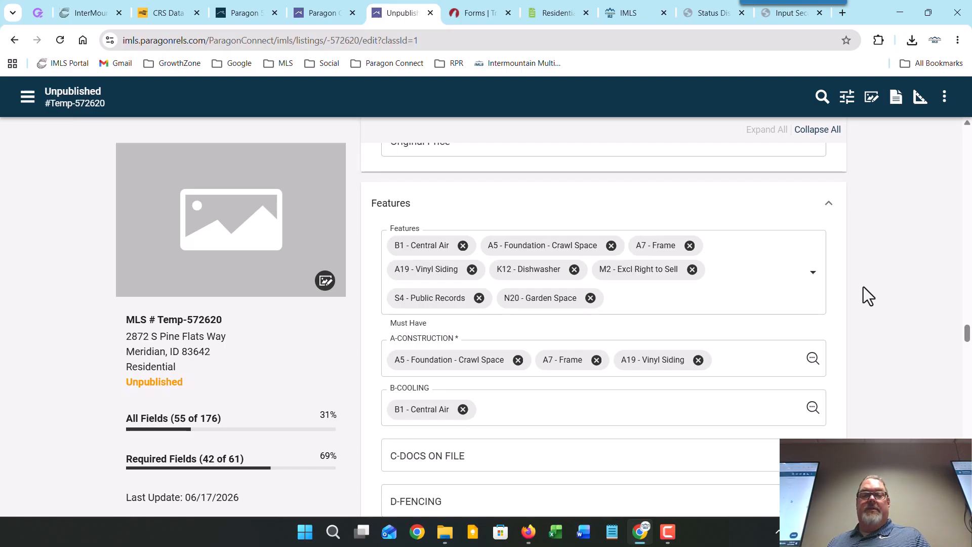
{"action": "scroll", "coordinate": [863, 286], "scroll_direction": "down", "scroll_amount": 8}
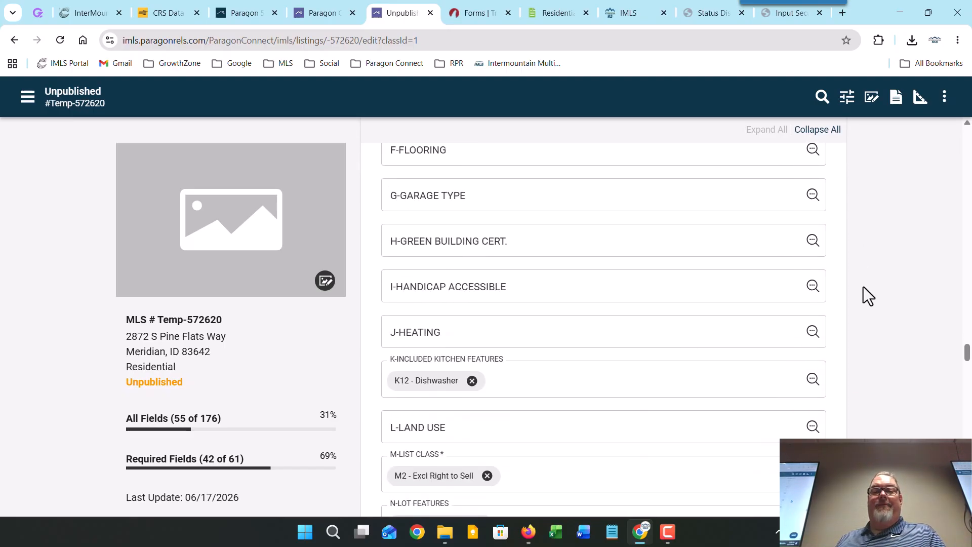
{"action": "scroll", "coordinate": [863, 286], "scroll_direction": "down", "scroll_amount": 10}
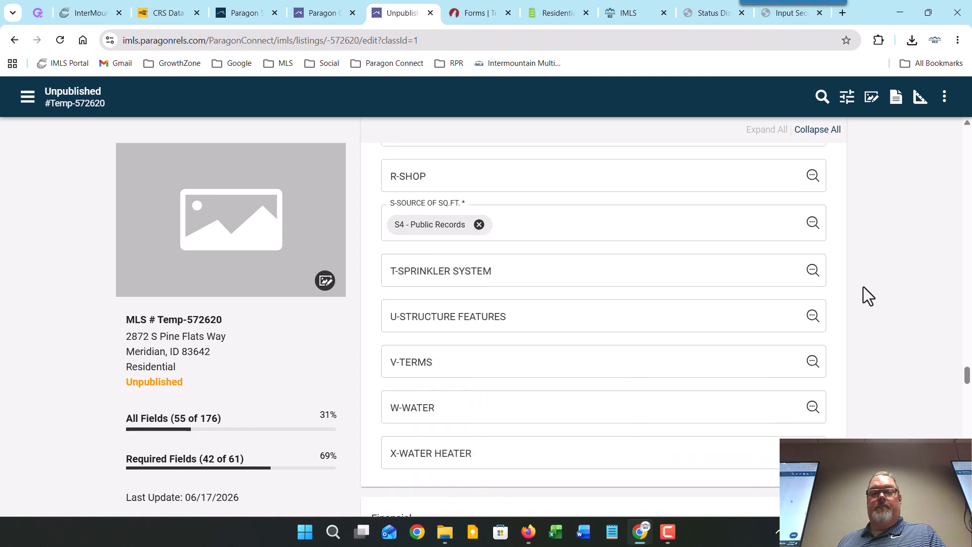
{"action": "scroll", "coordinate": [863, 287], "scroll_direction": "down", "scroll_amount": 5}
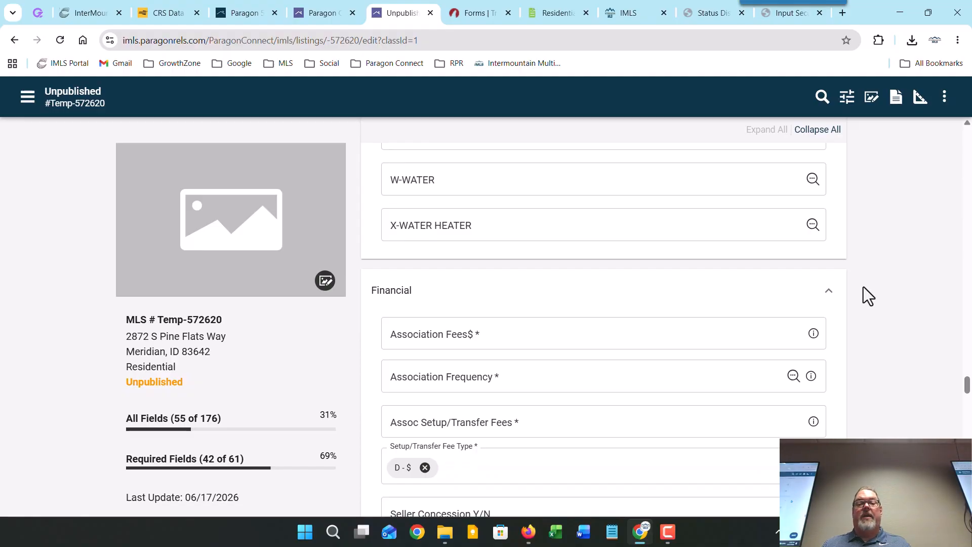
{"action": "scroll", "coordinate": [864, 287], "scroll_direction": "down", "scroll_amount": 3}
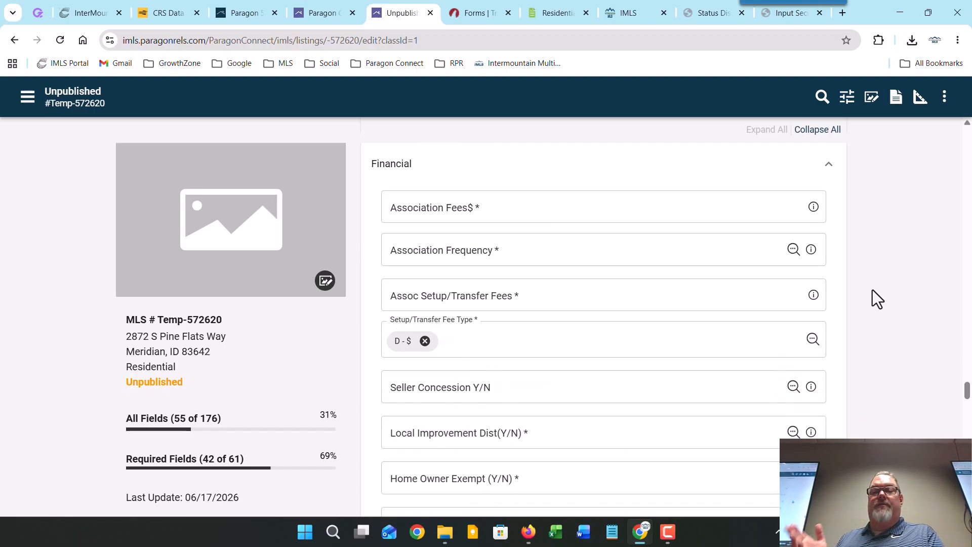
Step: Enter 0 for Association Fees and set Association Frequency to N - Not Applicable
{"action": "left_click", "coordinate": [679, 211]}
{"action": "type", "text": "0"}
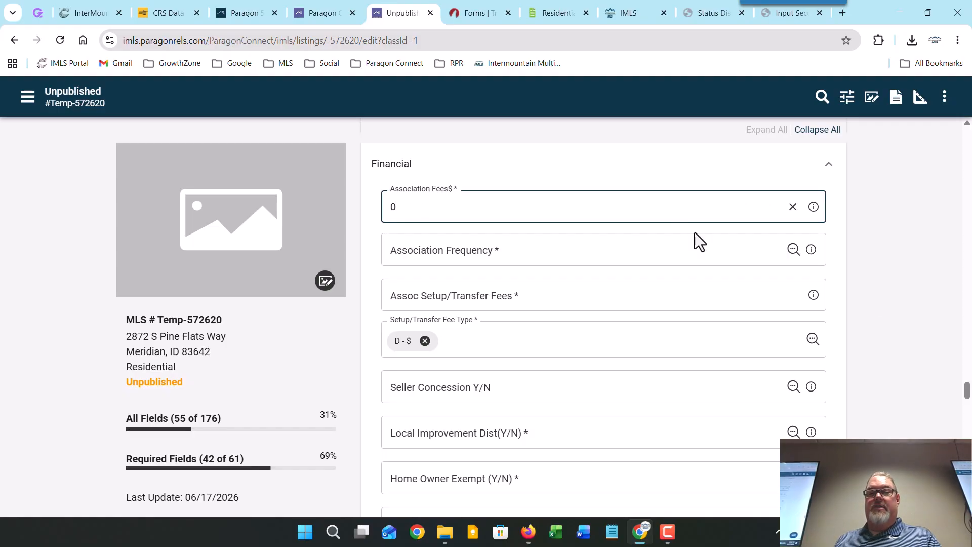
{"action": "left_click", "coordinate": [793, 249]}
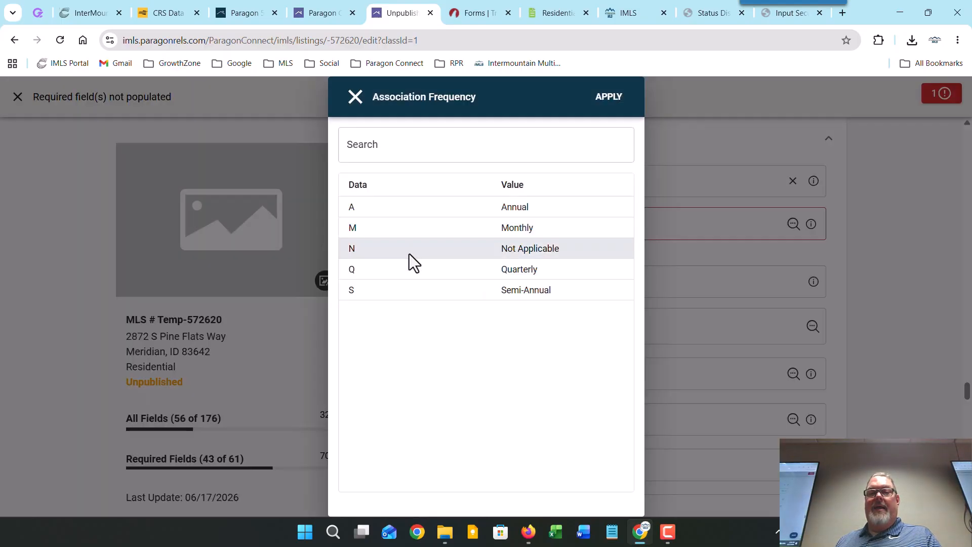
{"action": "left_click", "coordinate": [409, 251]}
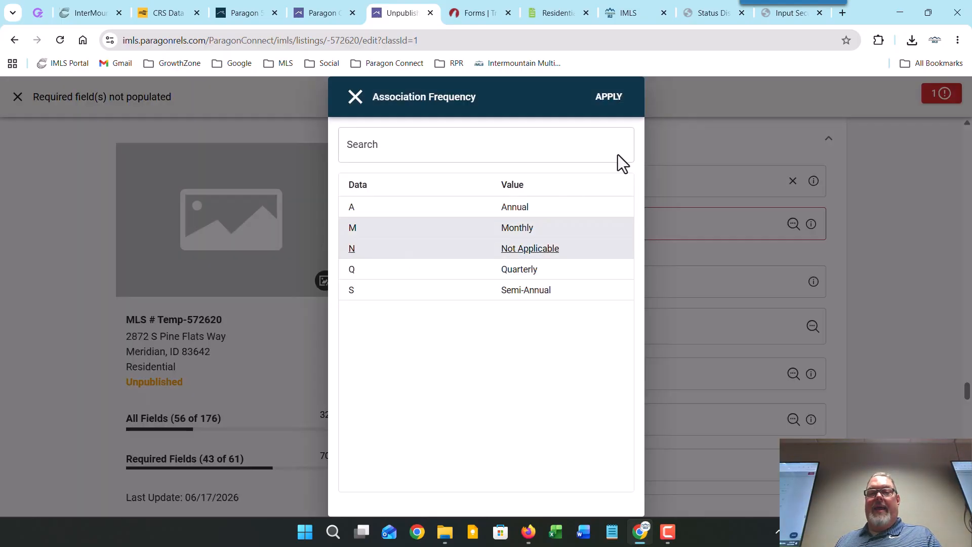
{"action": "left_click", "coordinate": [613, 98]}
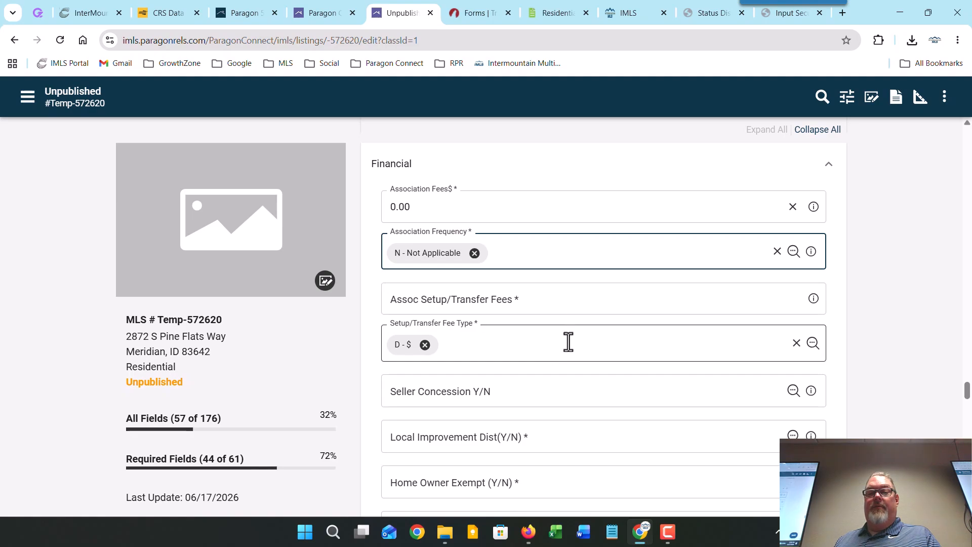
Step: Enter 0 in Assoc Setup/Transfer Fees
{"action": "left_click", "coordinate": [575, 291]}
{"action": "type", "text": "0"}
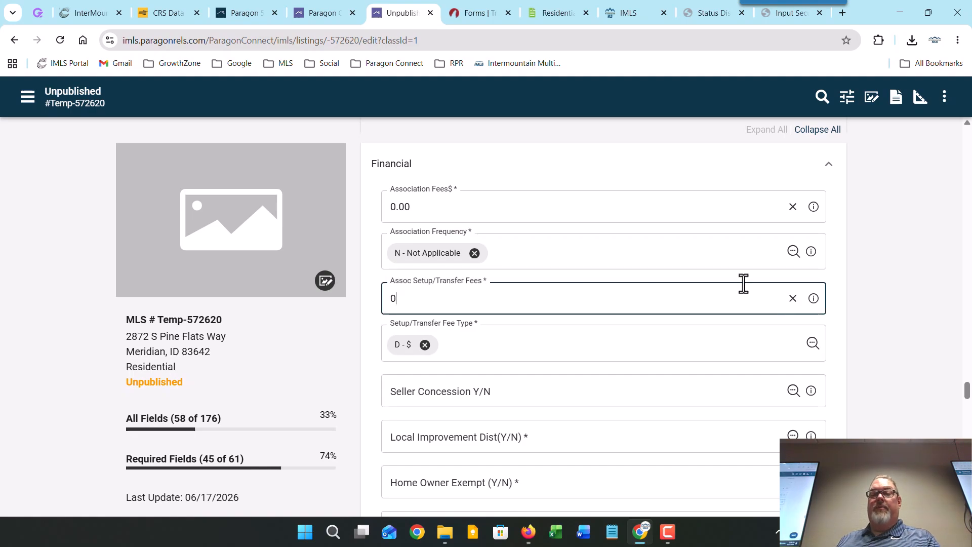
{"action": "left_click", "coordinate": [840, 283]}
{"action": "scroll", "coordinate": [841, 284], "scroll_direction": "down", "scroll_amount": 3}
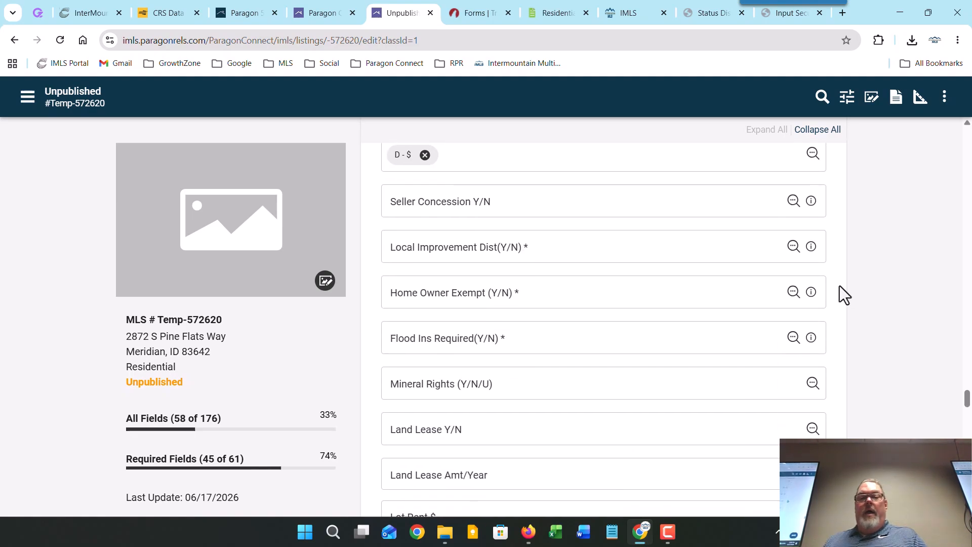
Step: Choose Yes for Local Improvement Dist and for Home Owner Exempt
{"action": "left_click", "coordinate": [792, 247]}
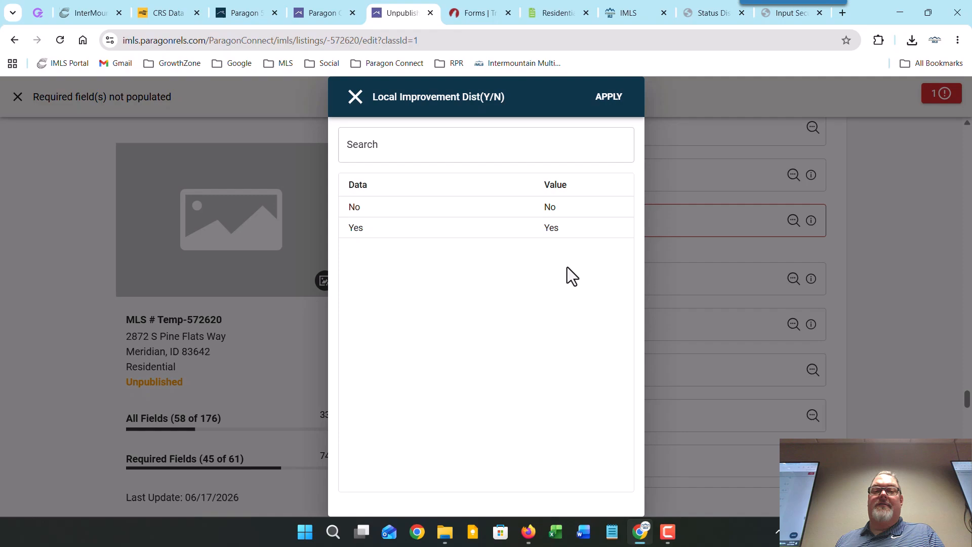
{"action": "left_click", "coordinate": [551, 227]}
{"action": "left_click", "coordinate": [610, 97]}
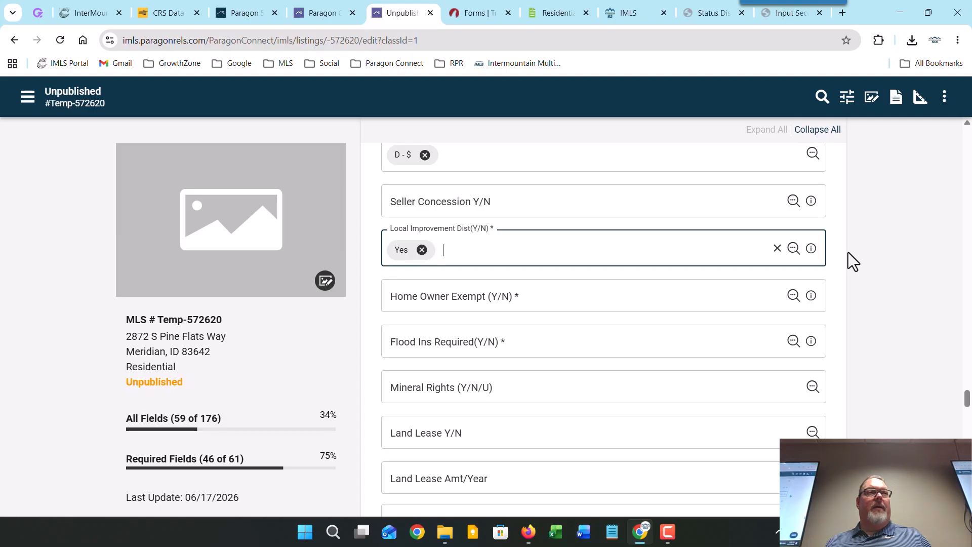
{"action": "left_click", "coordinate": [793, 298]}
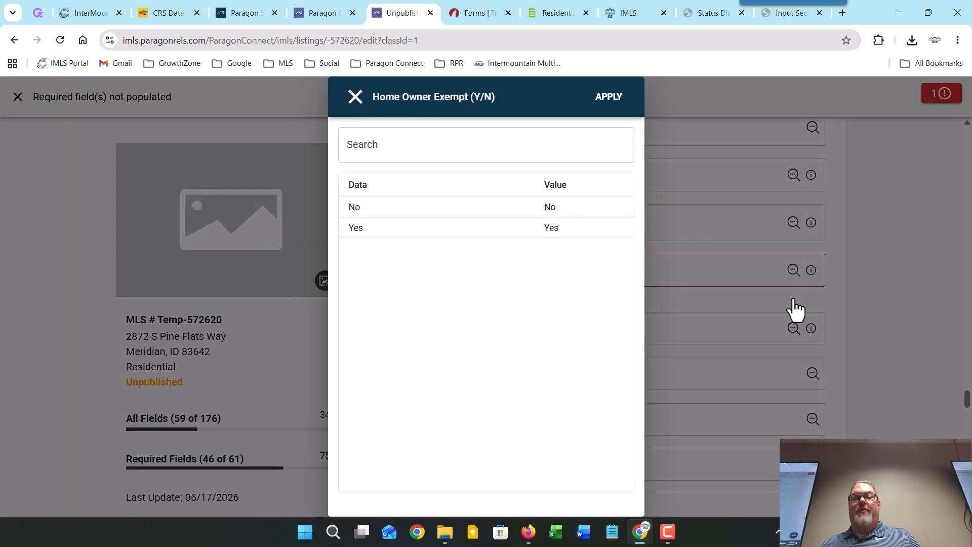
{"action": "left_click", "coordinate": [571, 230]}
{"action": "left_click", "coordinate": [609, 99]}
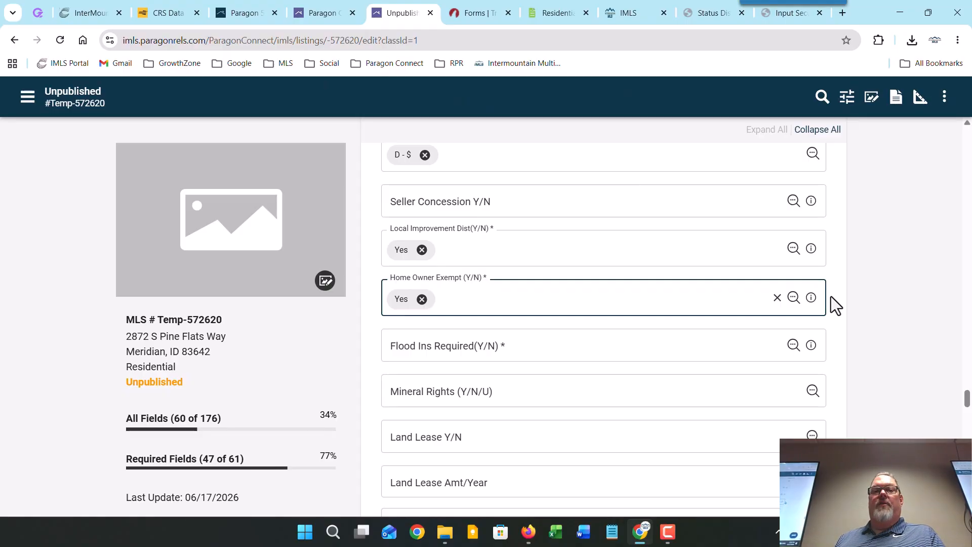
{"action": "left_click", "coordinate": [182, 15]}
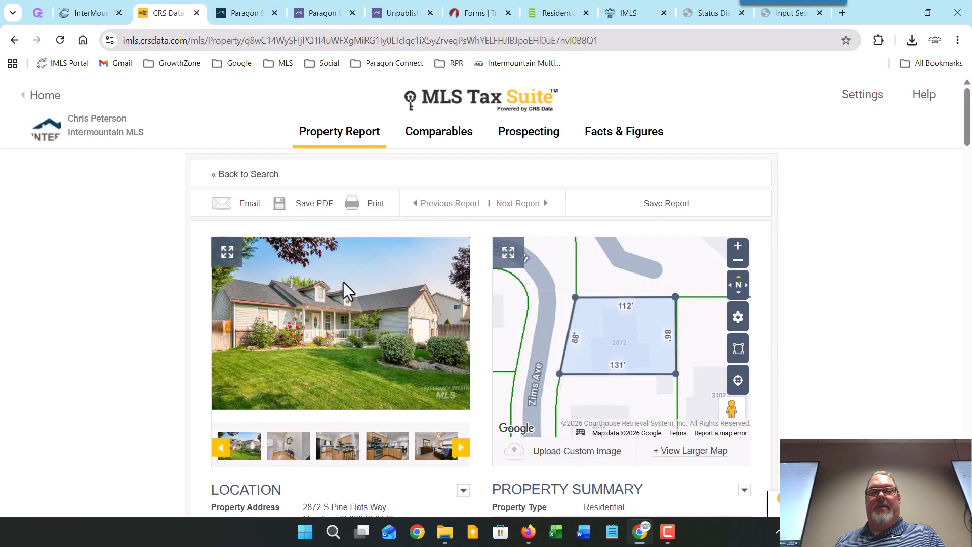
{"action": "scroll", "coordinate": [193, 344], "scroll_direction": "down", "scroll_amount": 15}
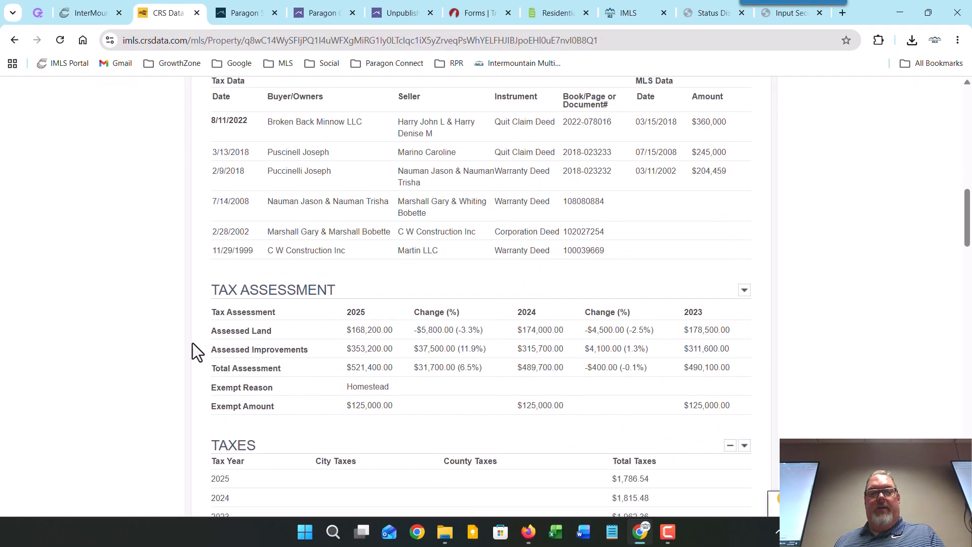
{"action": "scroll", "coordinate": [193, 344], "scroll_direction": "down", "scroll_amount": 1}
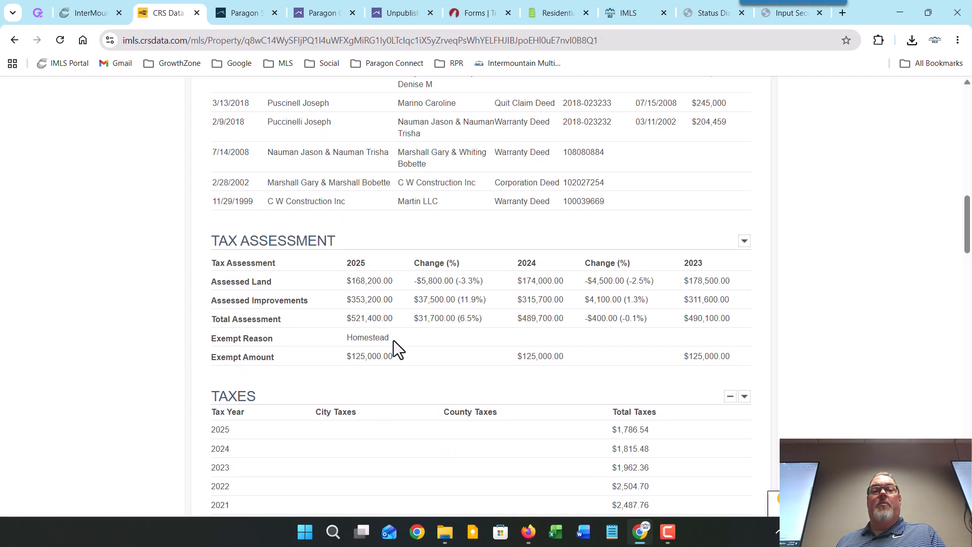
{"action": "left_click", "coordinate": [391, 14]}
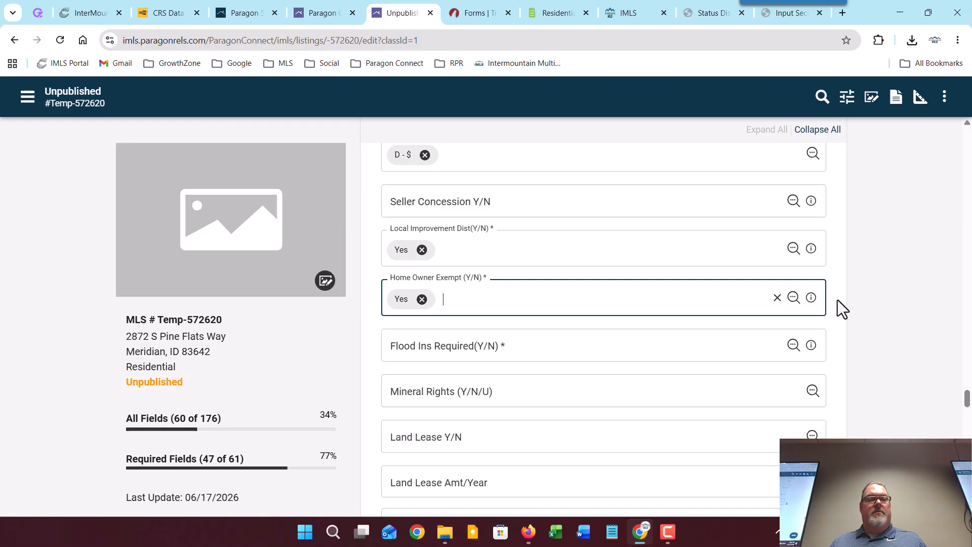
Step: Set Flood Ins Required to Yes
{"action": "left_click", "coordinate": [793, 346]}
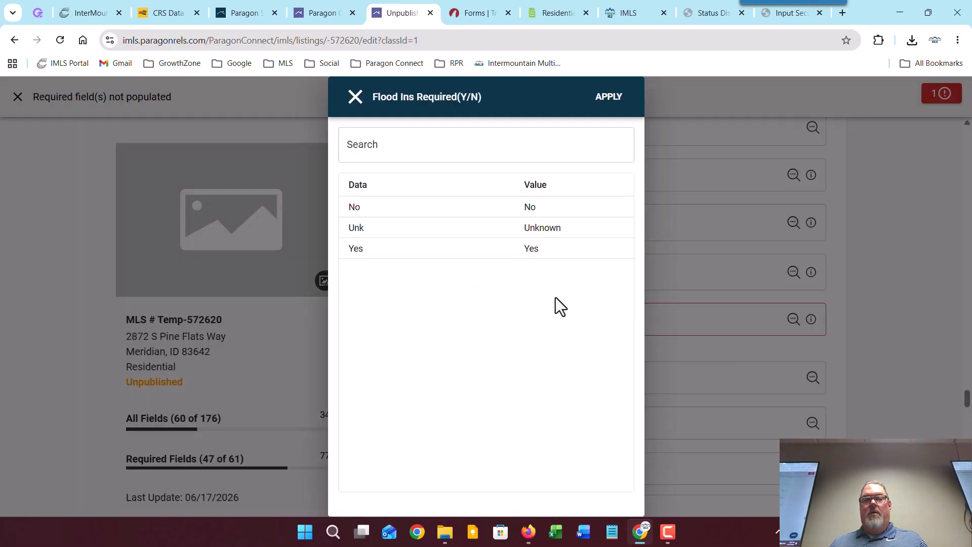
{"action": "left_click", "coordinate": [400, 251]}
{"action": "left_click", "coordinate": [614, 103]}
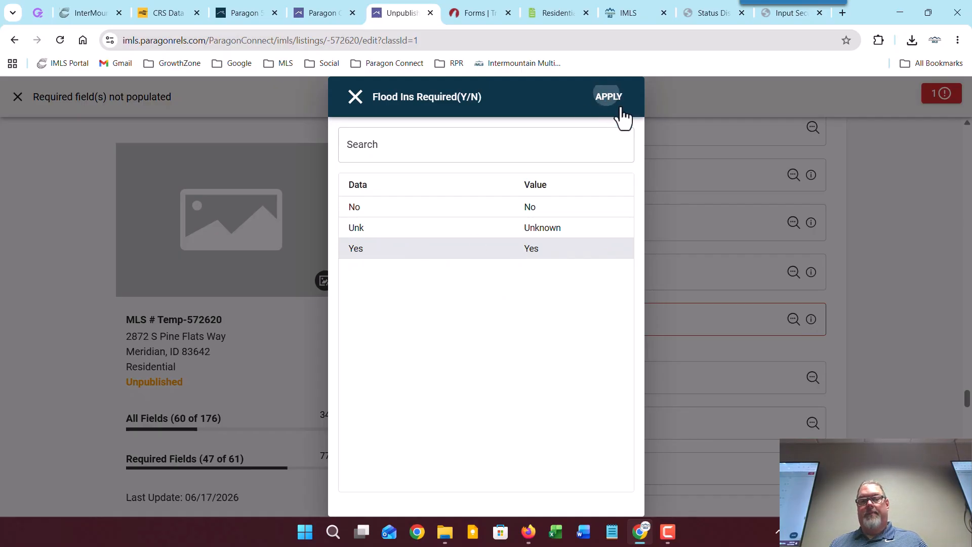
{"action": "scroll", "coordinate": [862, 304], "scroll_direction": "down", "scroll_amount": 3}
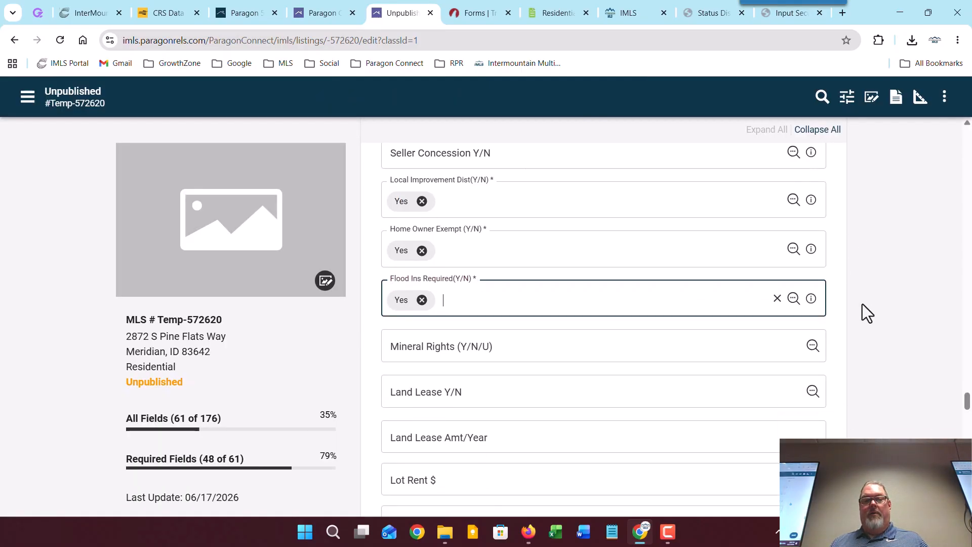
{"action": "scroll", "coordinate": [716, 293], "scroll_direction": "down", "scroll_amount": 2}
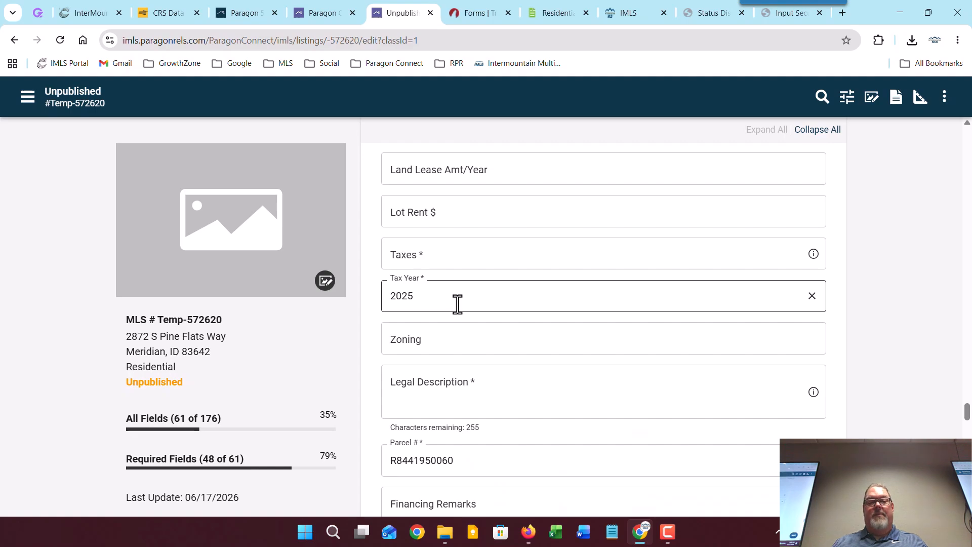
Step: Look up the 2025 taxes in the property report and enter 1786 in Taxes
{"action": "left_click", "coordinate": [161, 12]}
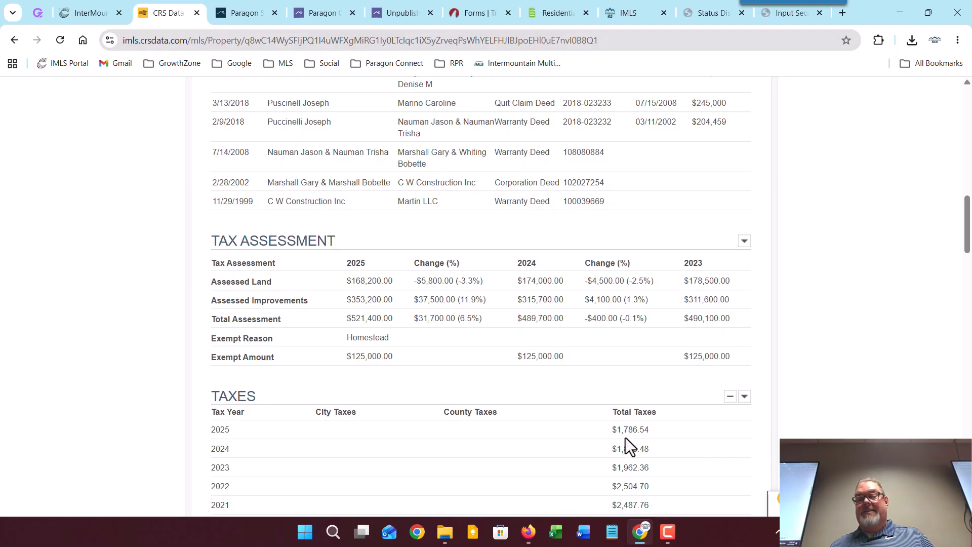
{"action": "left_click", "coordinate": [400, 13]}
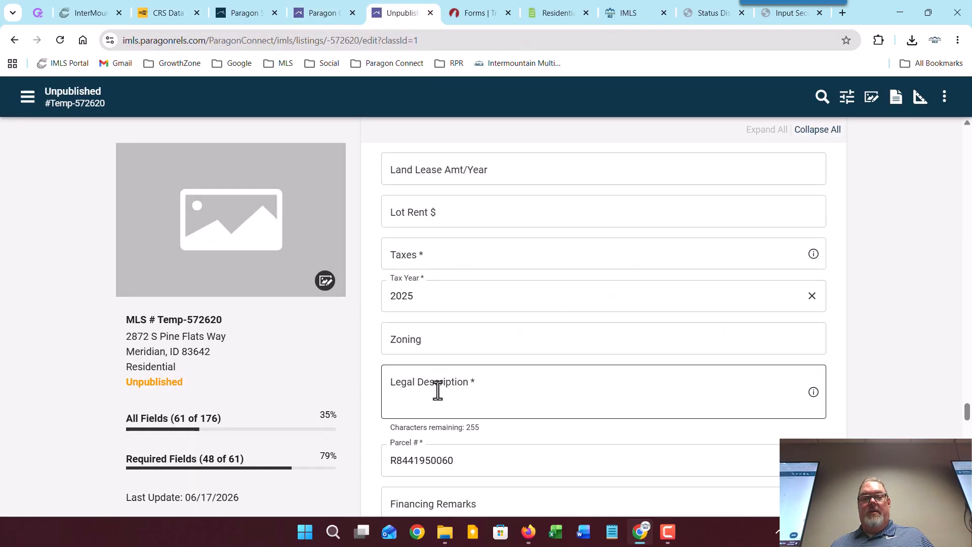
{"action": "left_click", "coordinate": [435, 253]}
{"action": "type", "text": "1"}
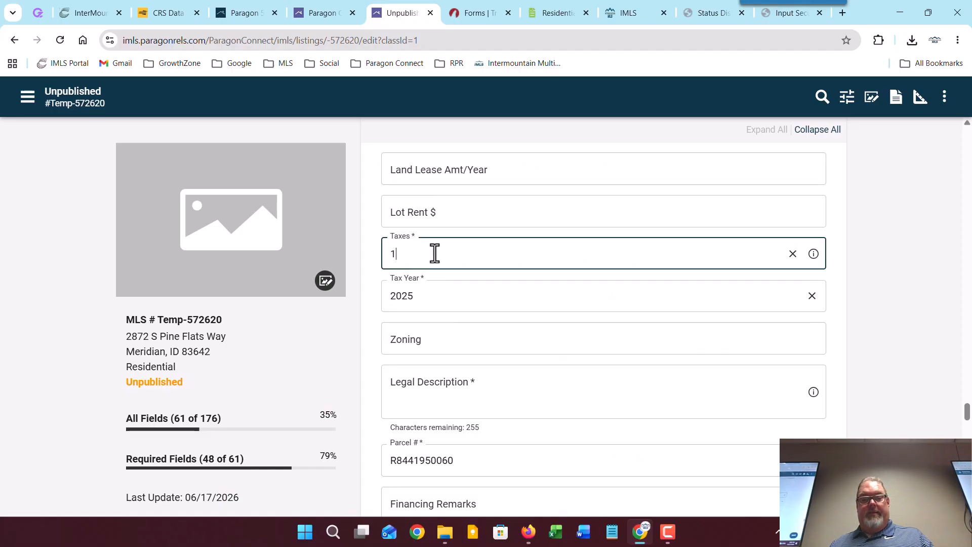
{"action": "type", "text": "786"}
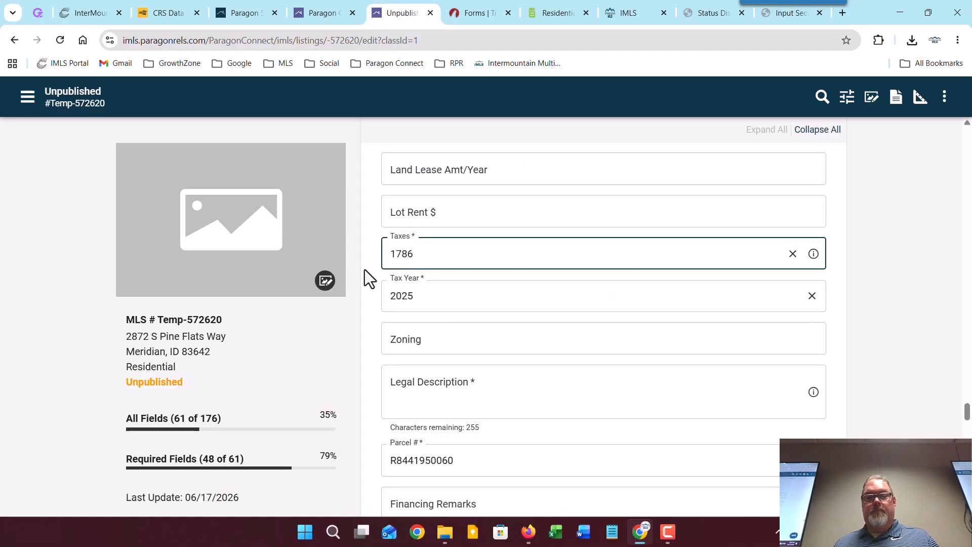
{"action": "left_click", "coordinate": [368, 272]}
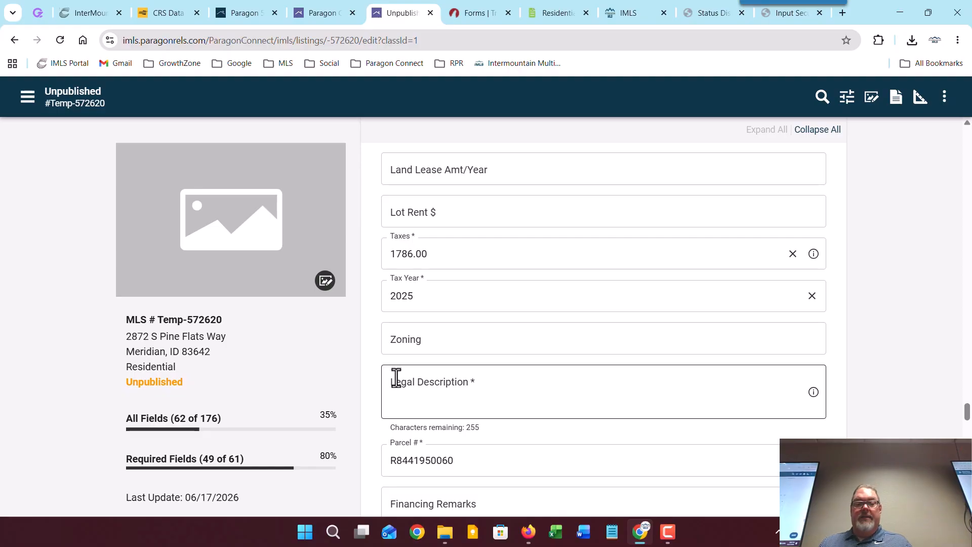
{"action": "scroll", "coordinate": [395, 377], "scroll_direction": "down", "scroll_amount": 1}
Step: Copy the legal description 'Lot 06 Blk 01 Thousand Springs Village Sub' from the property report, then return to the listing
{"action": "left_click", "coordinate": [161, 13]}
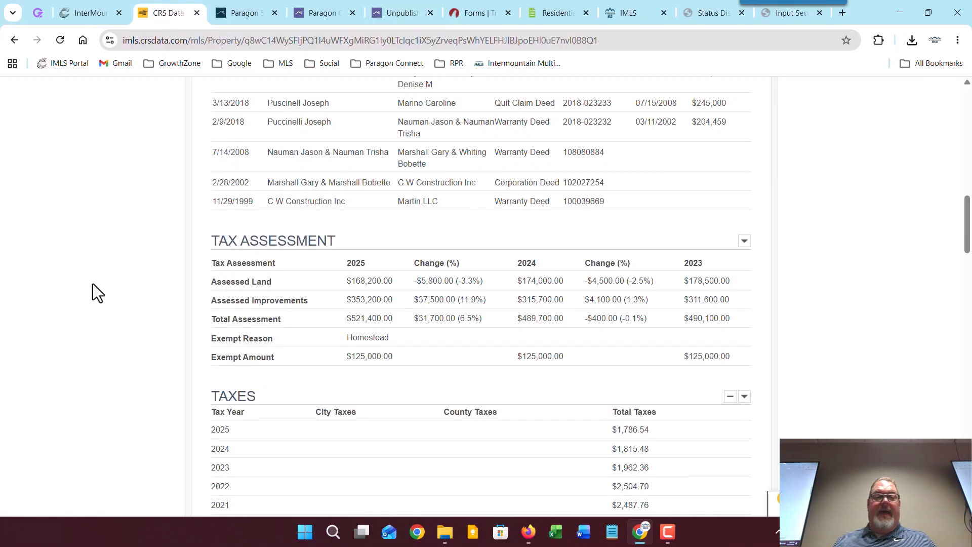
{"action": "scroll", "coordinate": [94, 284], "scroll_direction": "down", "scroll_amount": 10}
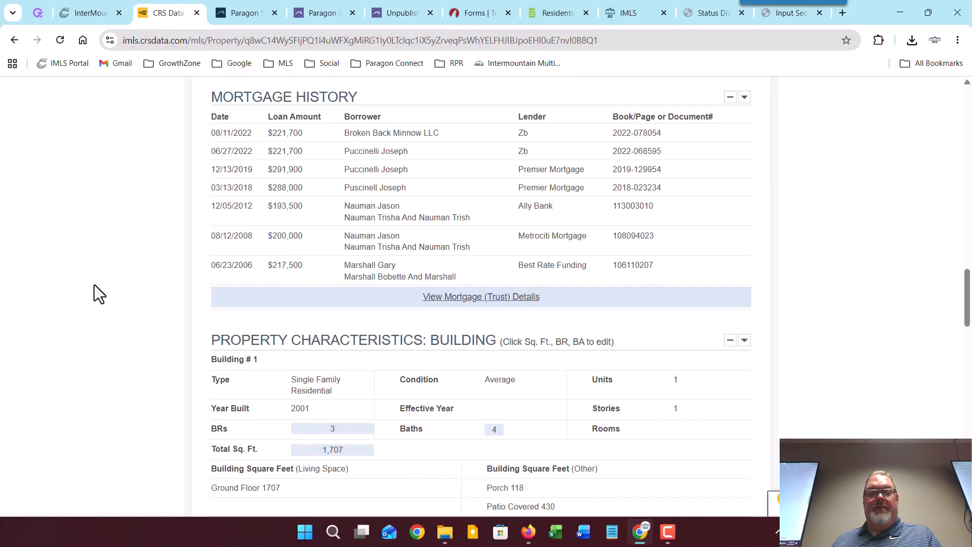
{"action": "scroll", "coordinate": [94, 285], "scroll_direction": "down", "scroll_amount": 14}
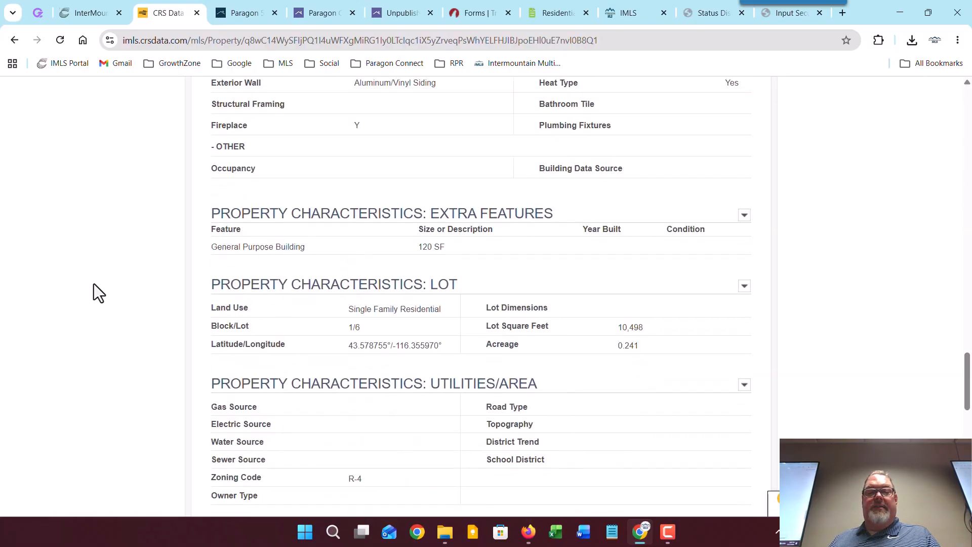
{"action": "scroll", "coordinate": [93, 284], "scroll_direction": "down", "scroll_amount": 1}
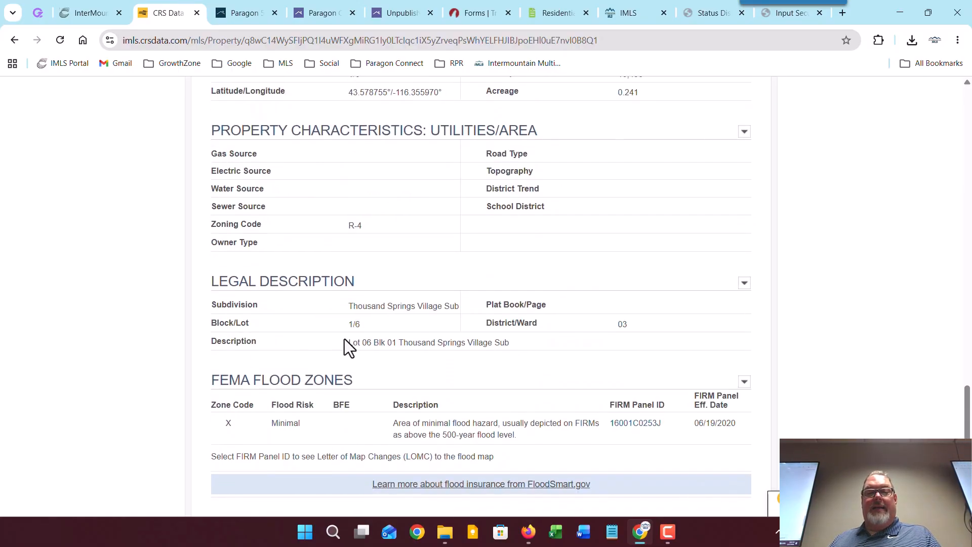
{"action": "mouse_move", "coordinate": [348, 342]}
{"action": "left_mouse_down"}
{"action": "mouse_move", "coordinate": [506, 344]}
{"action": "mouse_move", "coordinate": [358, 342]}
{"action": "left_mouse_up"}
{"action": "right_click", "coordinate": [471, 342]}
{"action": "left_click", "coordinate": [408, 392]}
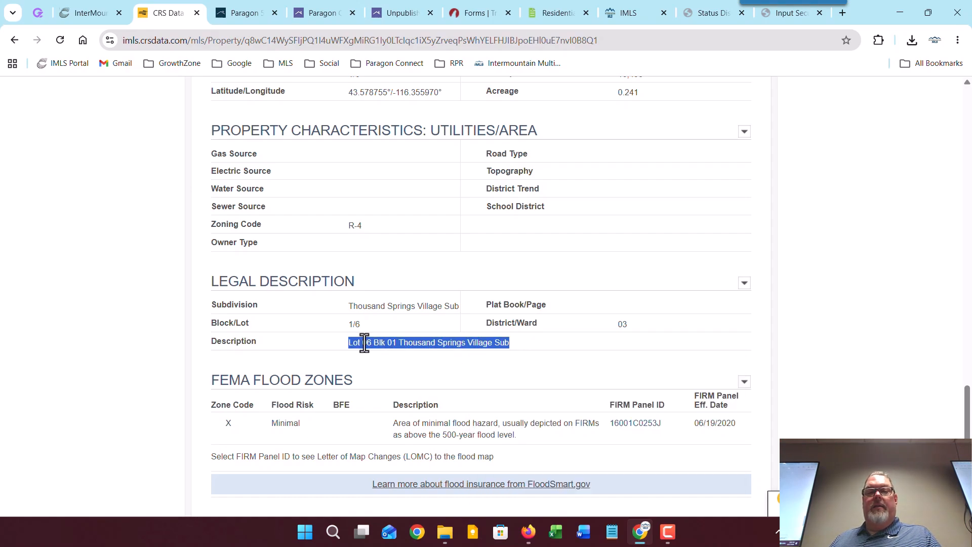
{"action": "right_click", "coordinate": [364, 343]}
{"action": "left_click", "coordinate": [380, 357]}
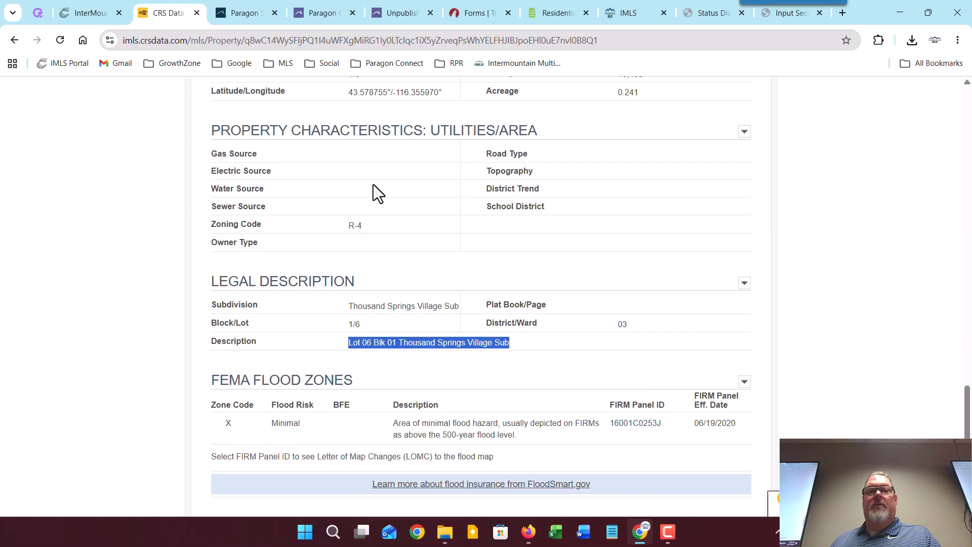
{"action": "left_click", "coordinate": [399, 14]}
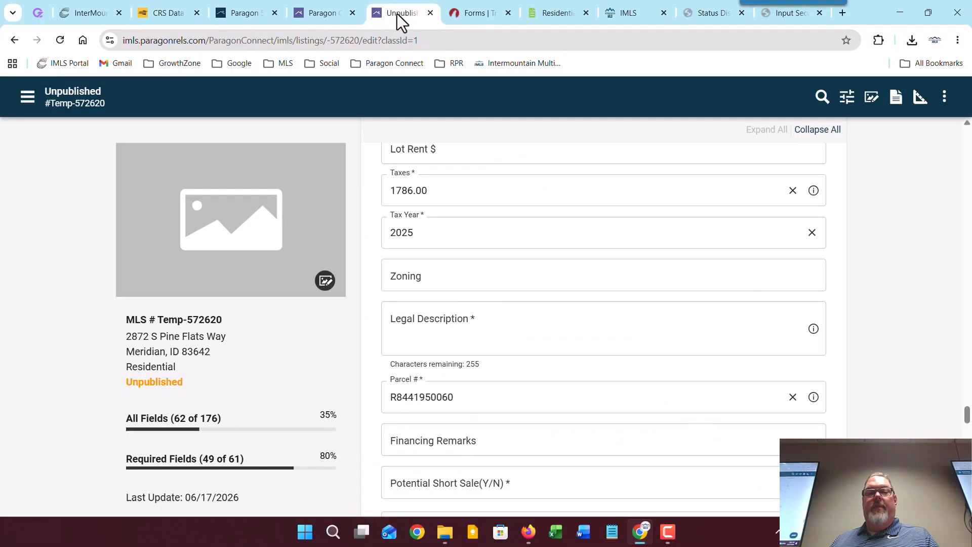
Step: Paste 'Lot 06 Blk 01 Thousand Springs Village Sub' into Legal Description and remove the leading space
{"action": "left_click", "coordinate": [444, 330]}
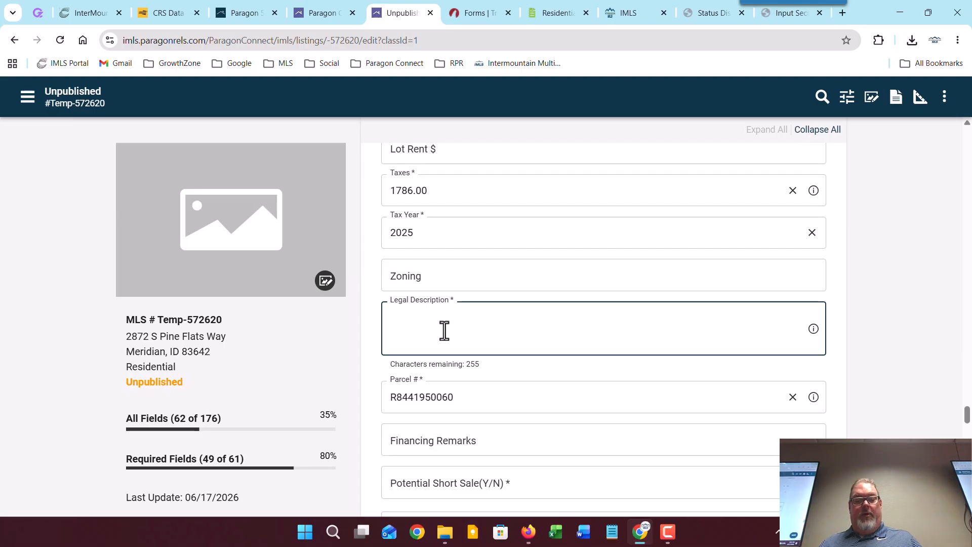
{"action": "key", "text": "ctrl+v"}
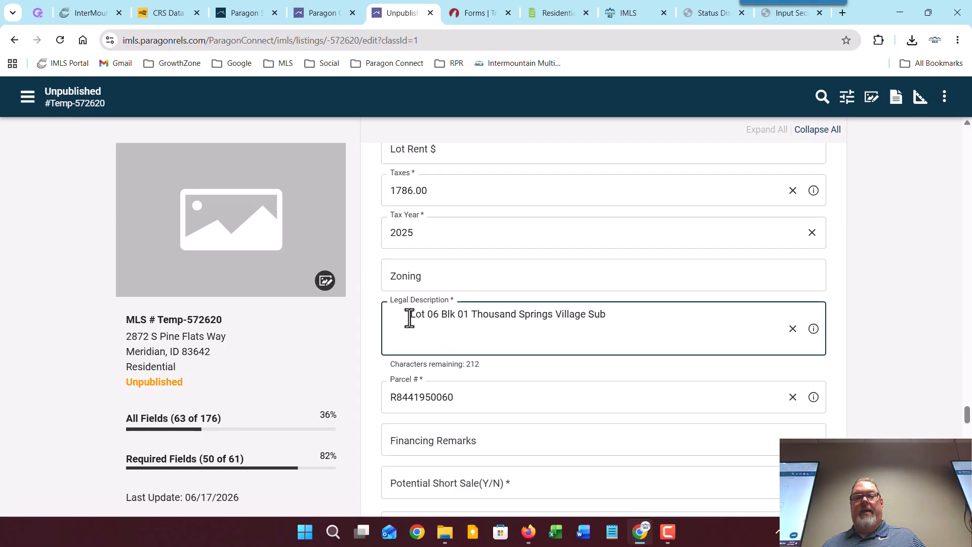
{"action": "key", "text": "BackSpace"}
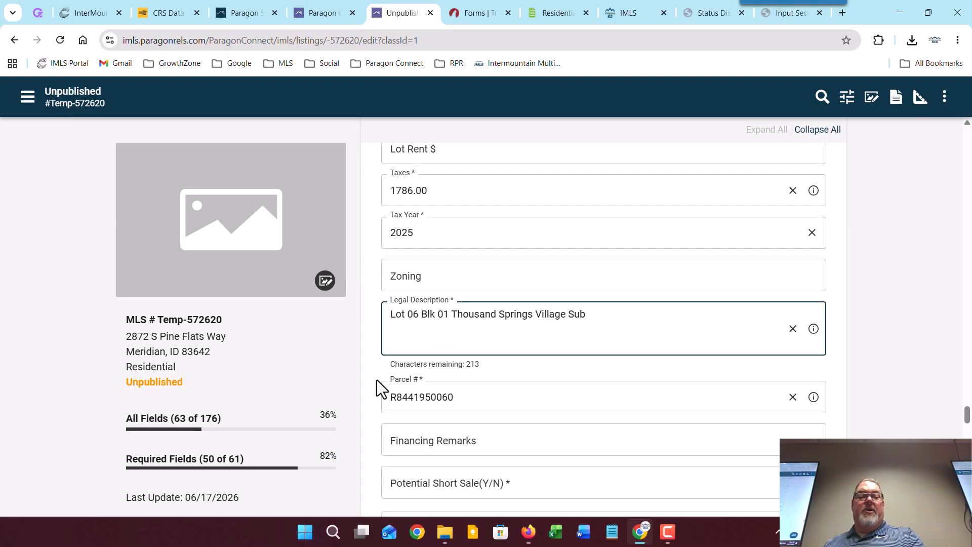
{"action": "left_click", "coordinate": [365, 354]}
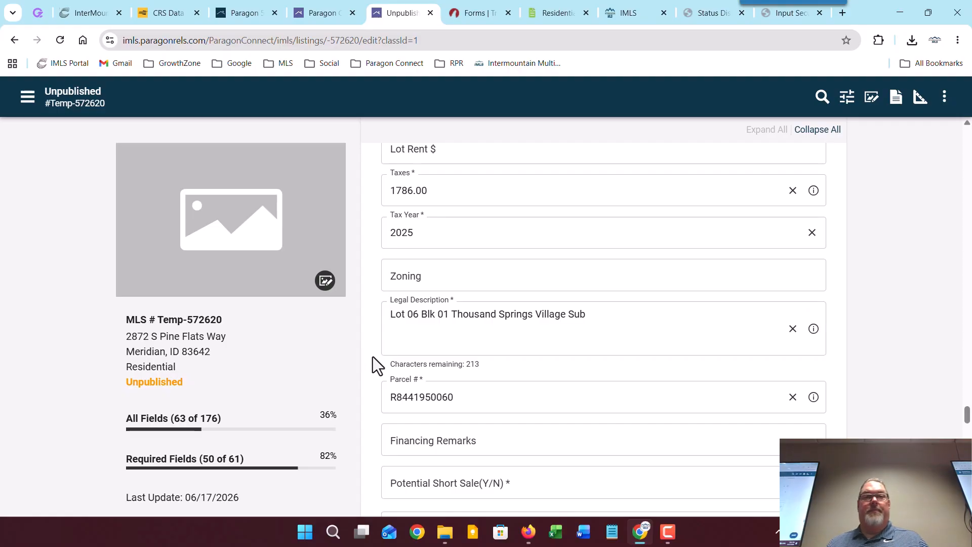
{"action": "scroll", "coordinate": [371, 357], "scroll_direction": "down", "scroll_amount": 2}
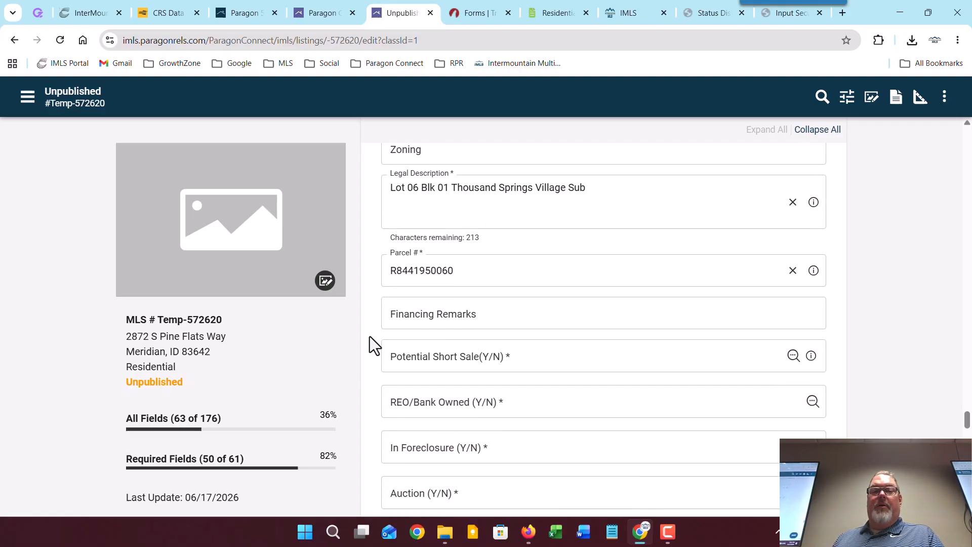
Step: Check the CRS Data tax record's location and parcel ID, then return to the Paragon listing
{"action": "left_click", "coordinate": [163, 12]}
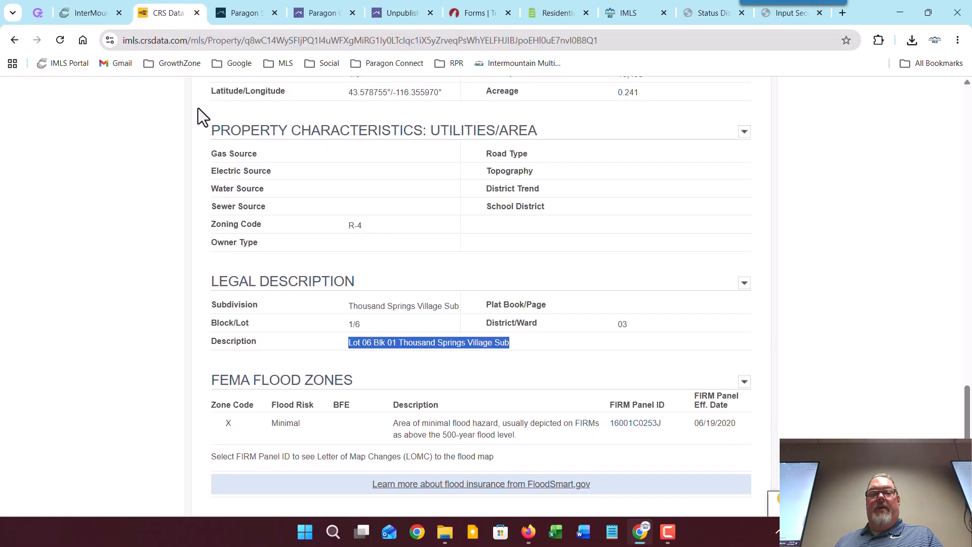
{"action": "left_click", "coordinate": [142, 348]}
{"action": "scroll", "coordinate": [143, 344], "scroll_direction": "up", "scroll_amount": 10}
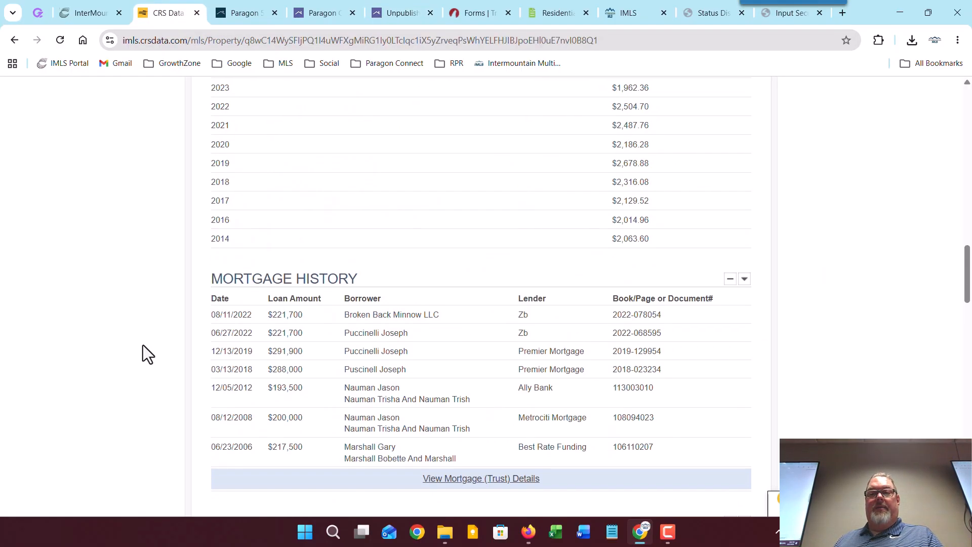
{"action": "scroll", "coordinate": [143, 345], "scroll_direction": "up", "scroll_amount": 20}
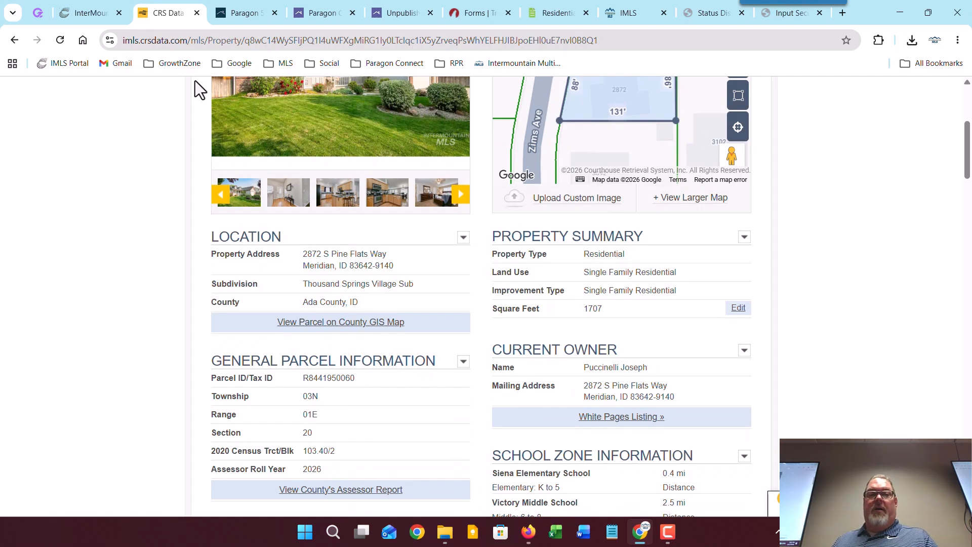
{"action": "left_click", "coordinate": [404, 18]}
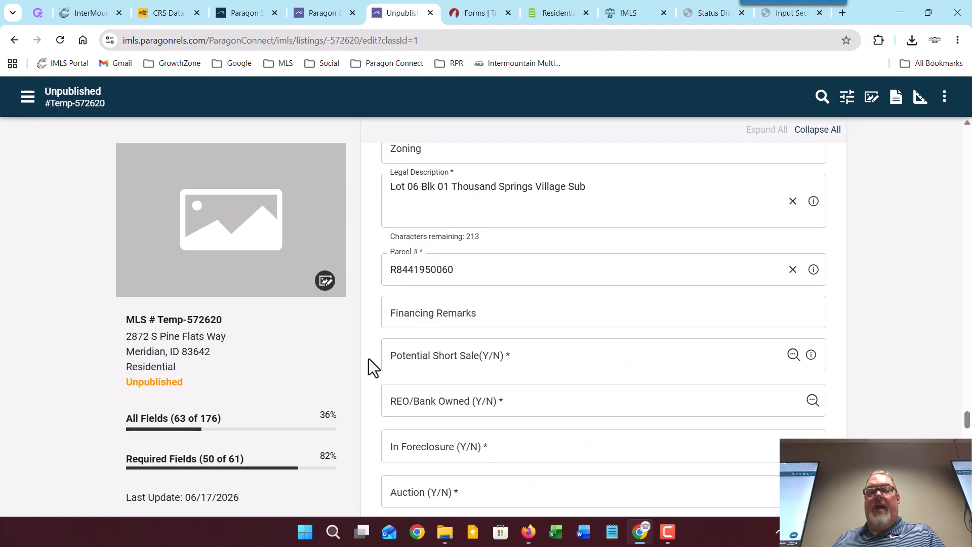
Step: Set Potential Short Sale, REO/Bank Owned and In Foreclosure to No
{"action": "scroll", "coordinate": [369, 364], "scroll_direction": "down", "scroll_amount": 3}
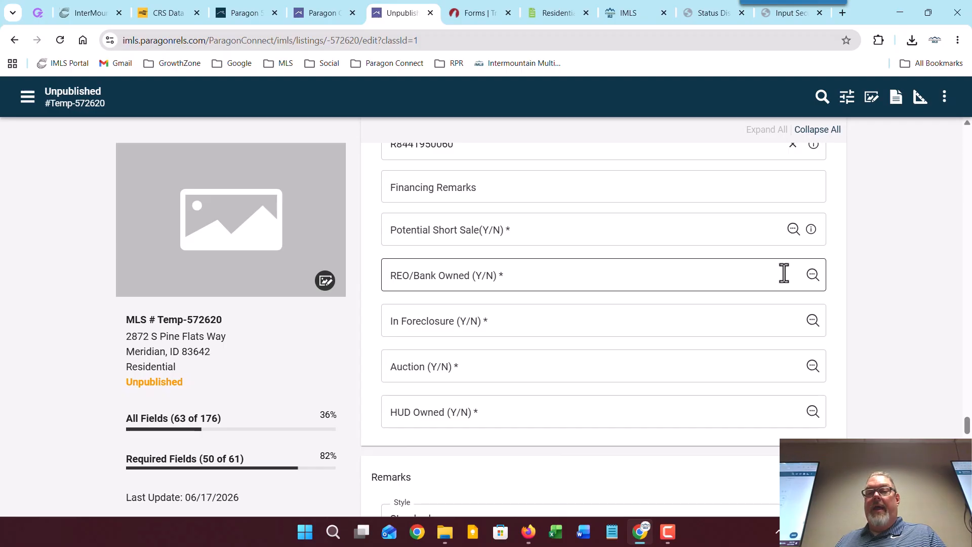
{"action": "left_click", "coordinate": [793, 229]}
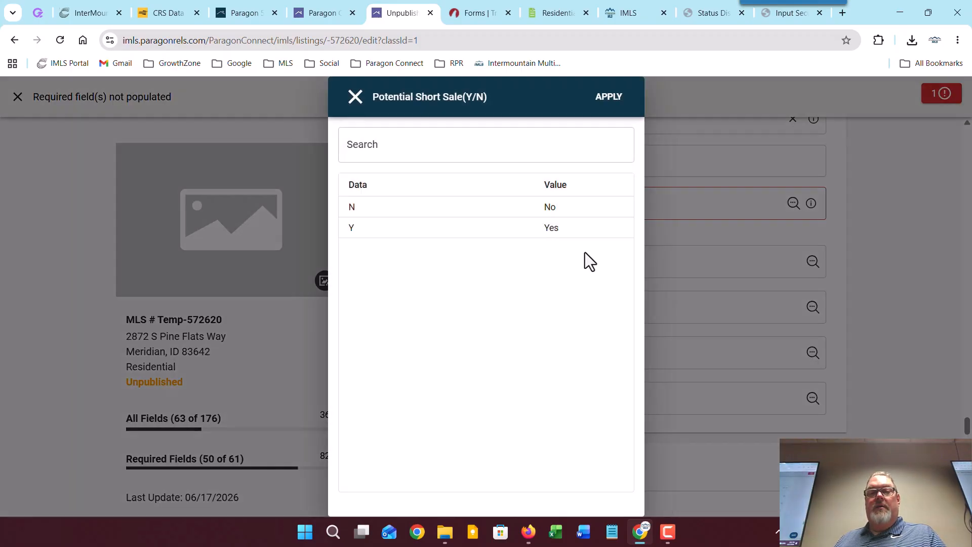
{"action": "left_click", "coordinate": [482, 209]}
{"action": "left_click", "coordinate": [610, 97]}
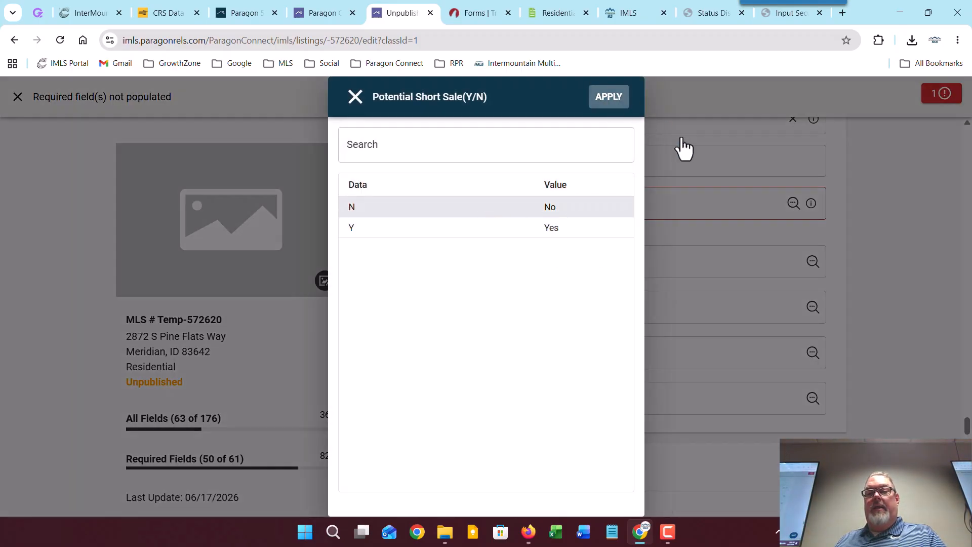
{"action": "left_click", "coordinate": [811, 278]}
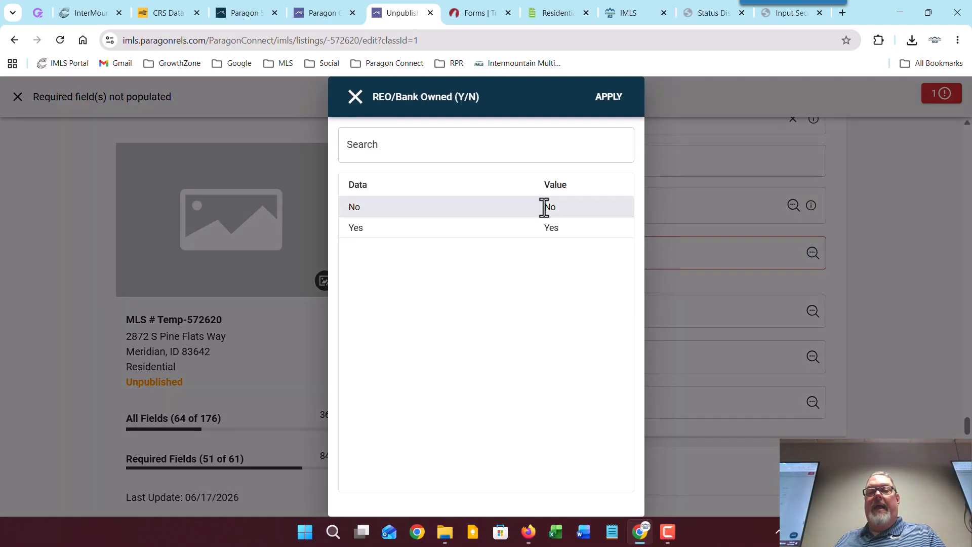
{"action": "left_click", "coordinate": [544, 207]}
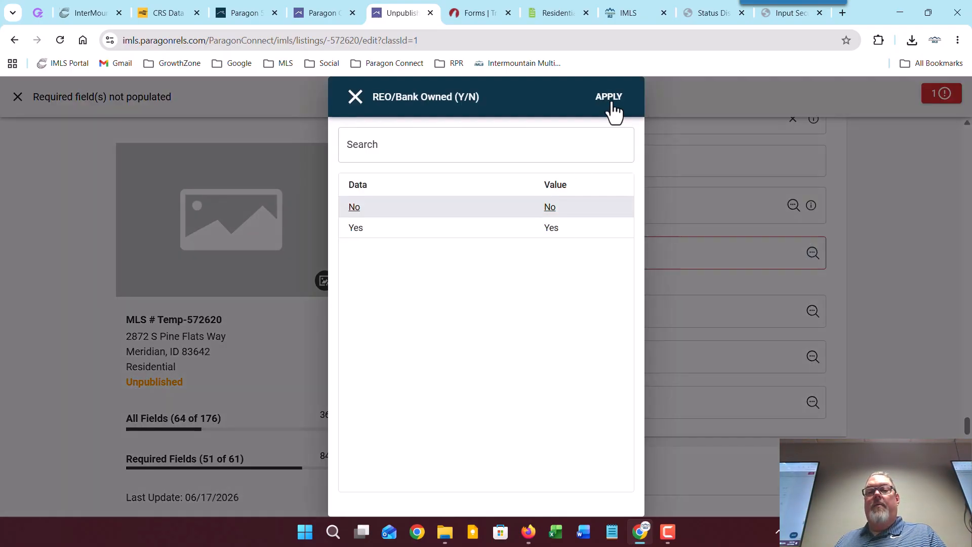
{"action": "left_click", "coordinate": [609, 98]}
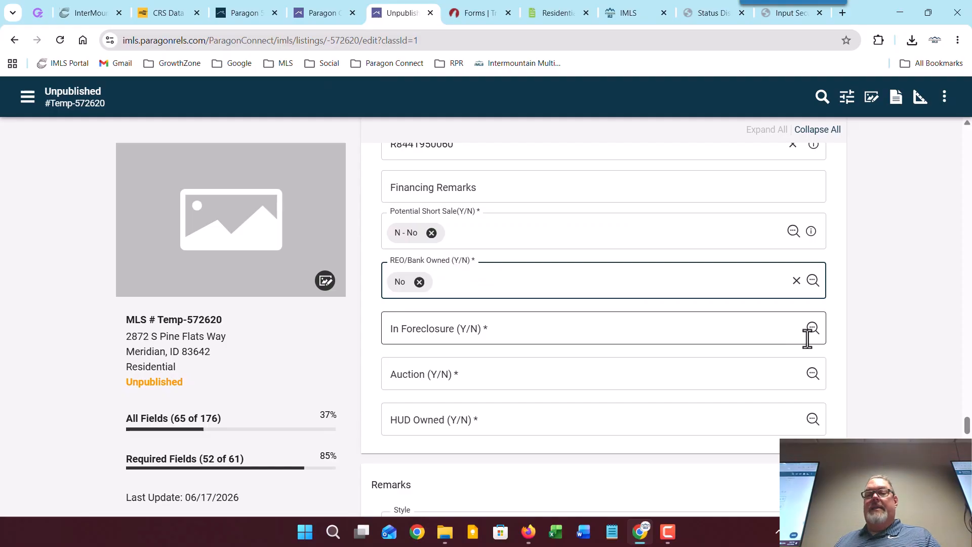
{"action": "left_click", "coordinate": [812, 328]}
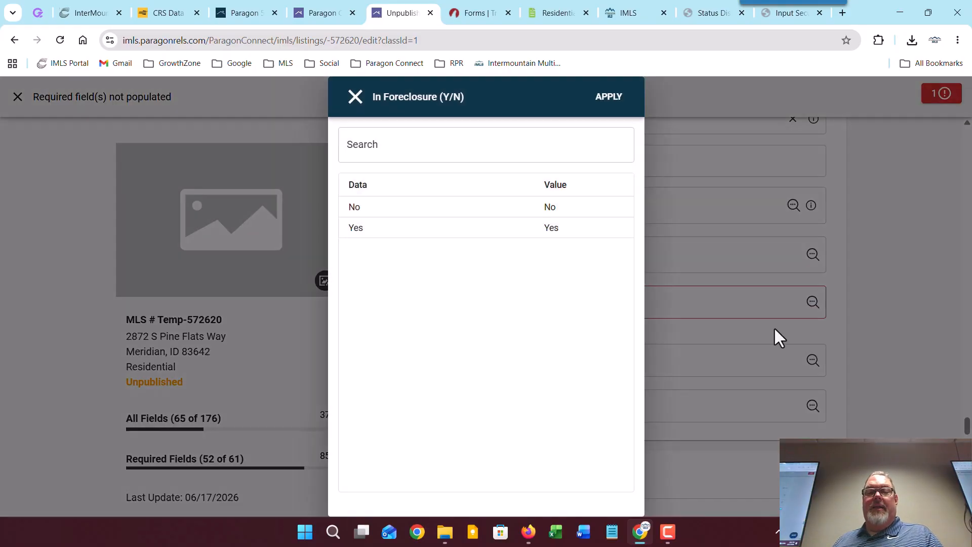
{"action": "left_click", "coordinate": [452, 213]}
{"action": "left_click", "coordinate": [609, 97]}
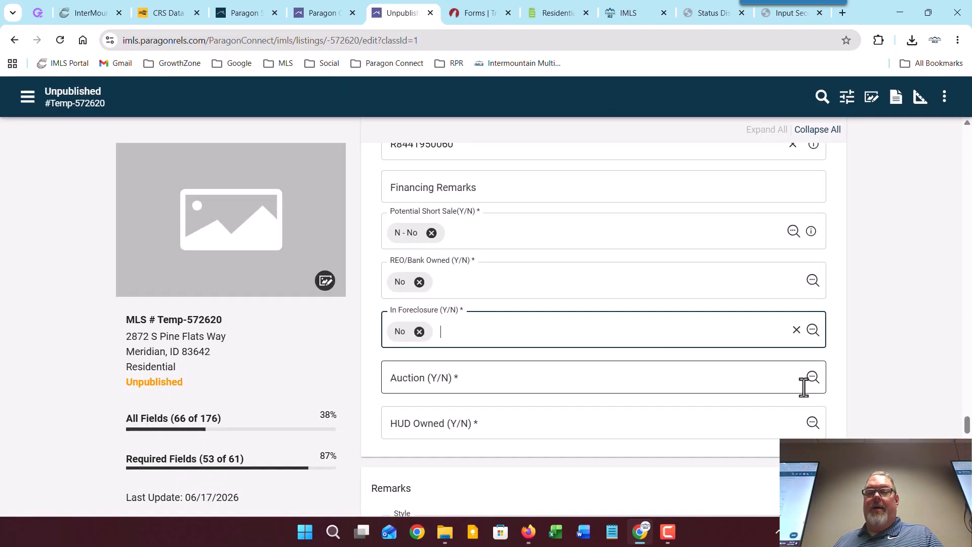
Step: Set Auction and HUD Owned to Y - Yes
{"action": "left_click", "coordinate": [765, 387]}
{"action": "type", "text": "y"}
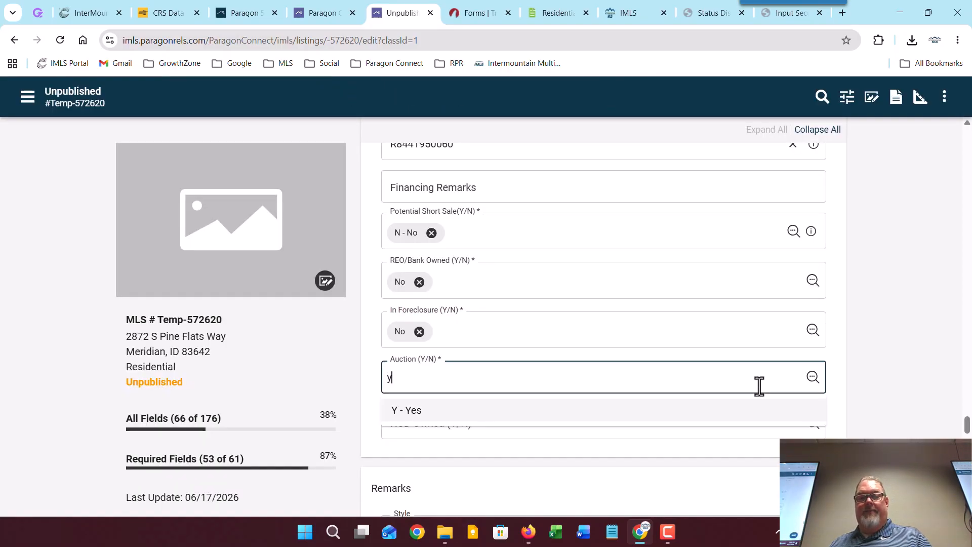
{"action": "left_click", "coordinate": [480, 419]}
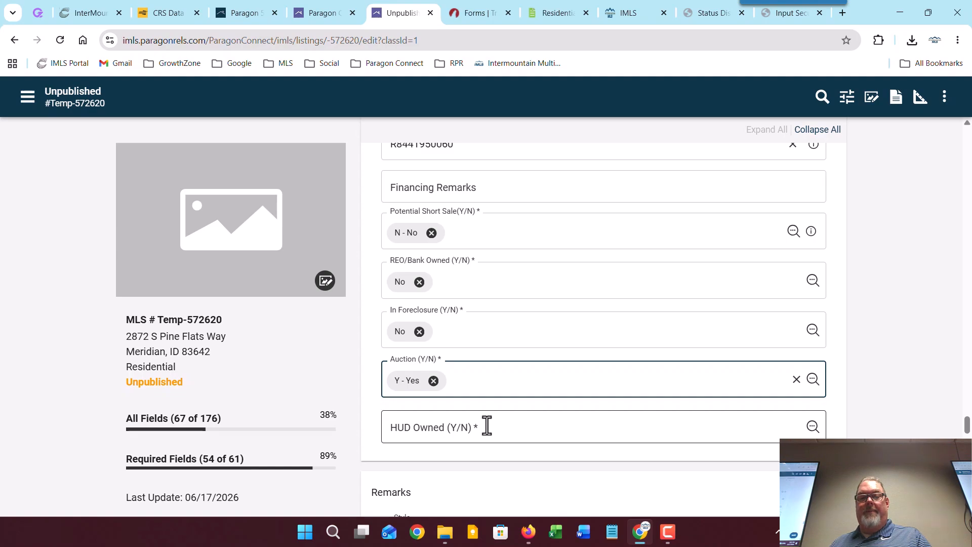
{"action": "left_click", "coordinate": [487, 426]}
{"action": "type", "text": "y"}
{"action": "left_click", "coordinate": [423, 466]}
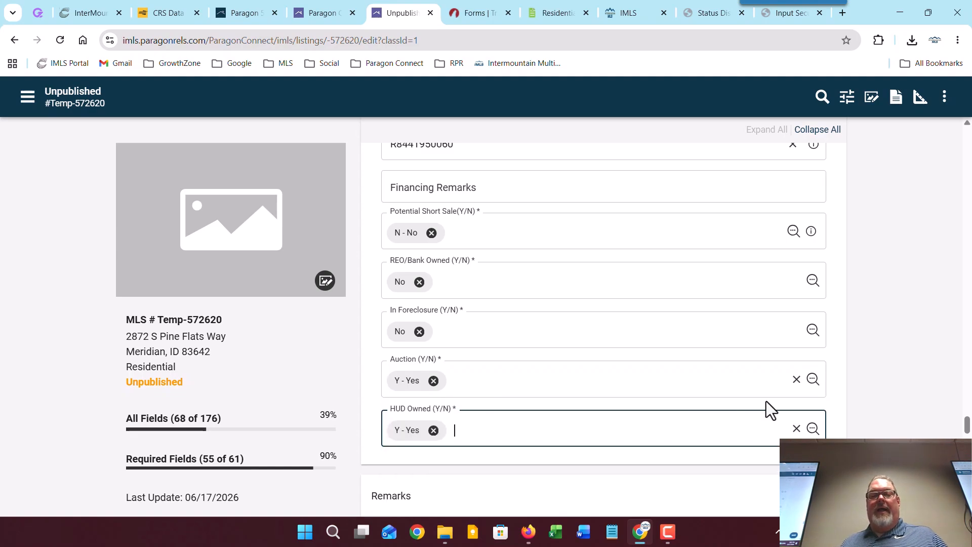
{"action": "left_click", "coordinate": [898, 374]}
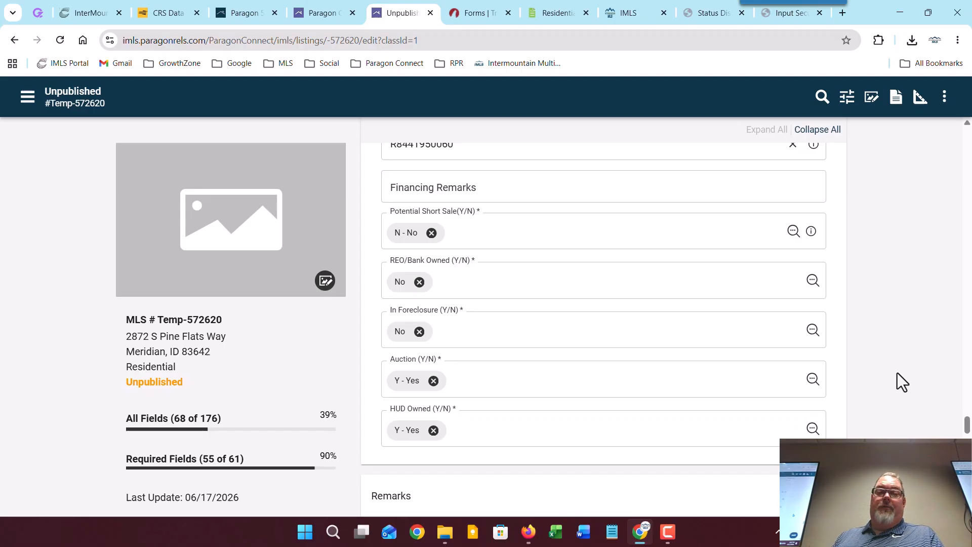
{"action": "scroll", "coordinate": [896, 360], "scroll_direction": "up", "scroll_amount": 8}
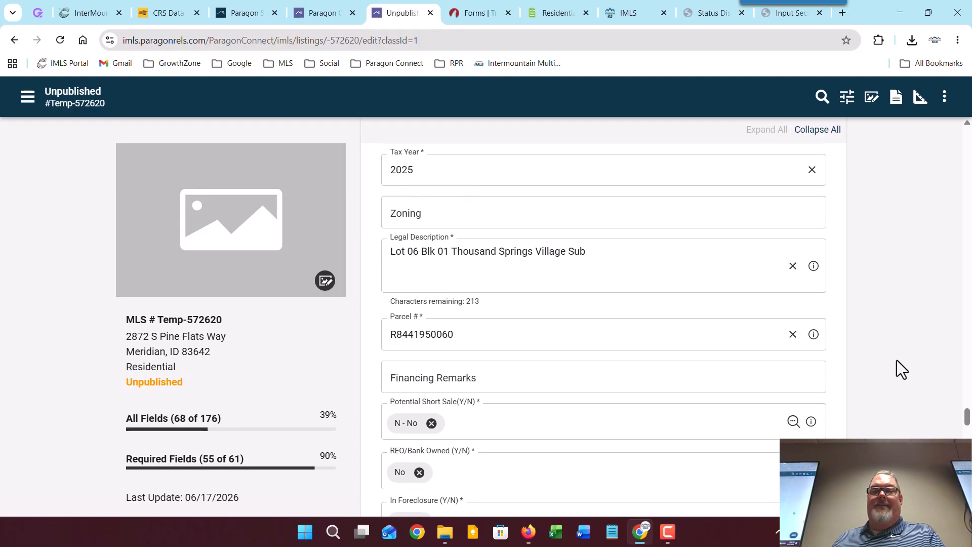
{"action": "scroll", "coordinate": [897, 360], "scroll_direction": "down", "scroll_amount": 10}
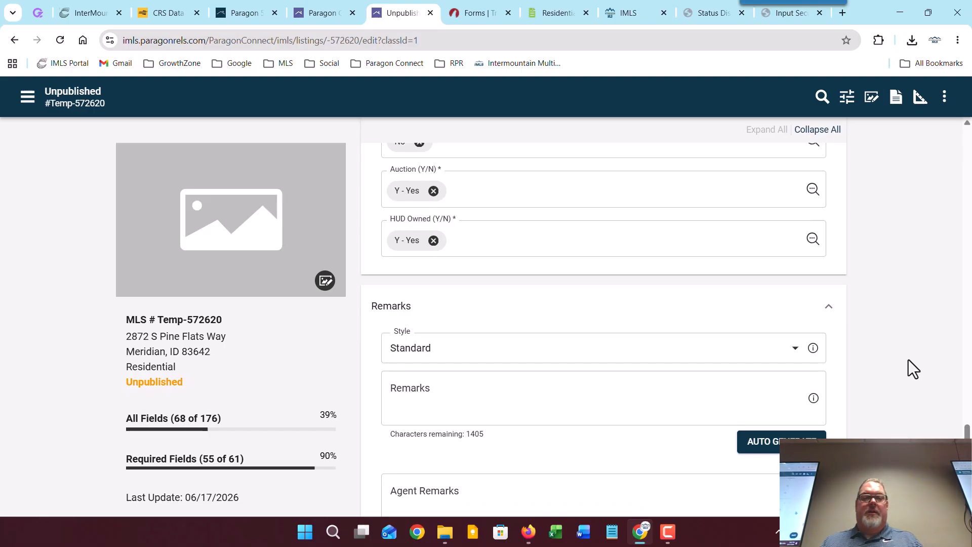
{"action": "scroll", "coordinate": [908, 360], "scroll_direction": "down", "scroll_amount": 1}
{"action": "scroll", "coordinate": [908, 359], "scroll_direction": "down", "scroll_amount": 3}
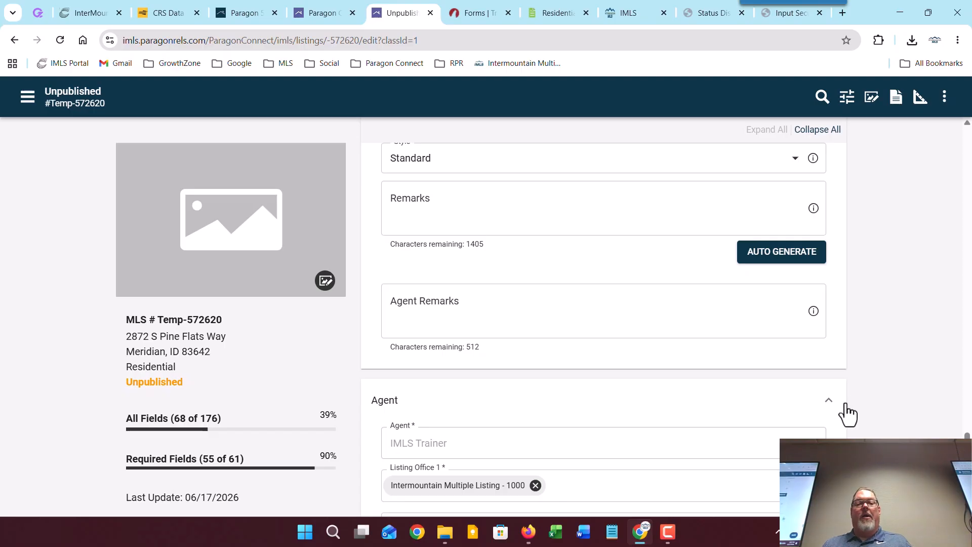
{"action": "scroll", "coordinate": [841, 407], "scroll_direction": "up", "scroll_amount": 3}
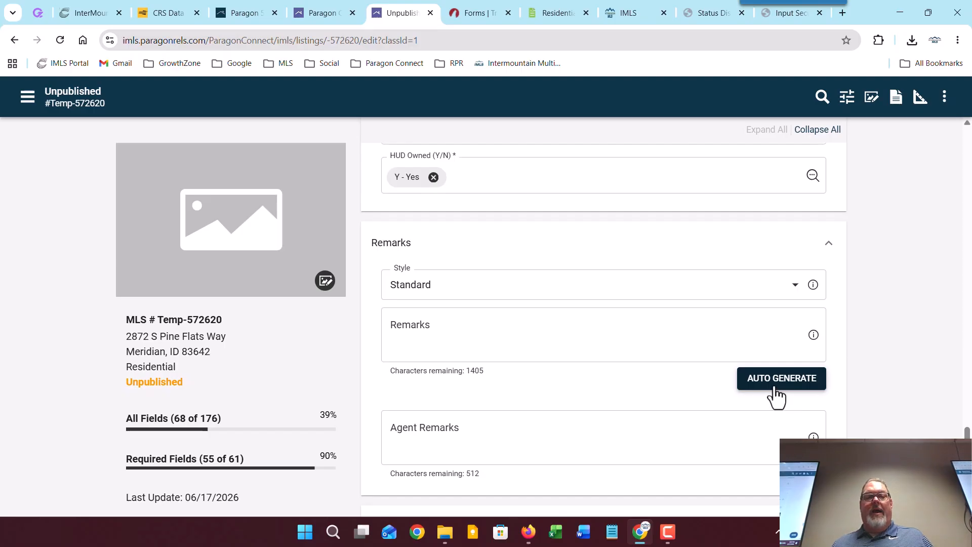
{"action": "left_click", "coordinate": [774, 389]}
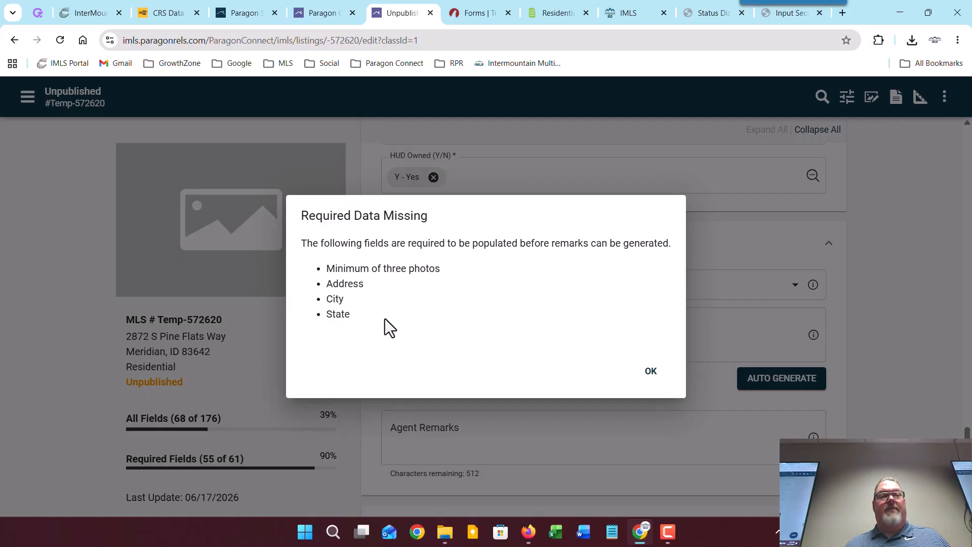
{"action": "left_click", "coordinate": [653, 375]}
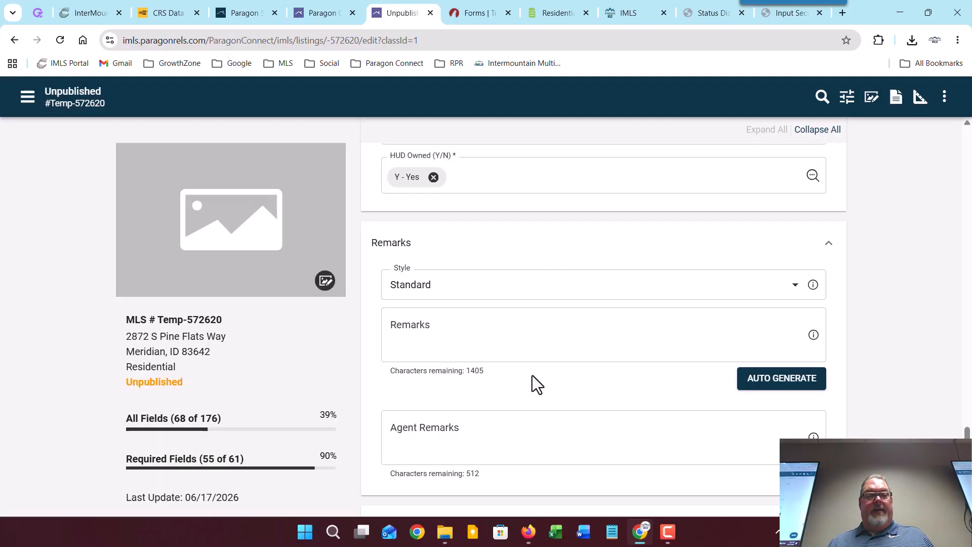
Step: Upload Listing Photos (1) through (12) from the Desktop 'Photos for training' folder, excluding photo (10)
{"action": "left_click", "coordinate": [324, 282]}
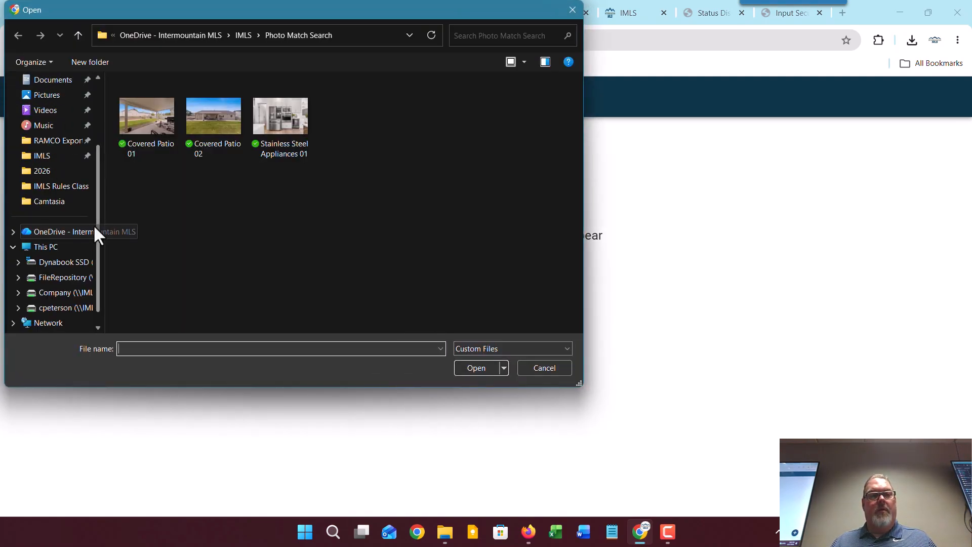
{"action": "left_click_drag", "start_coordinate": [95, 225], "coordinate": [93, 152]}
{"action": "left_click", "coordinate": [51, 146]}
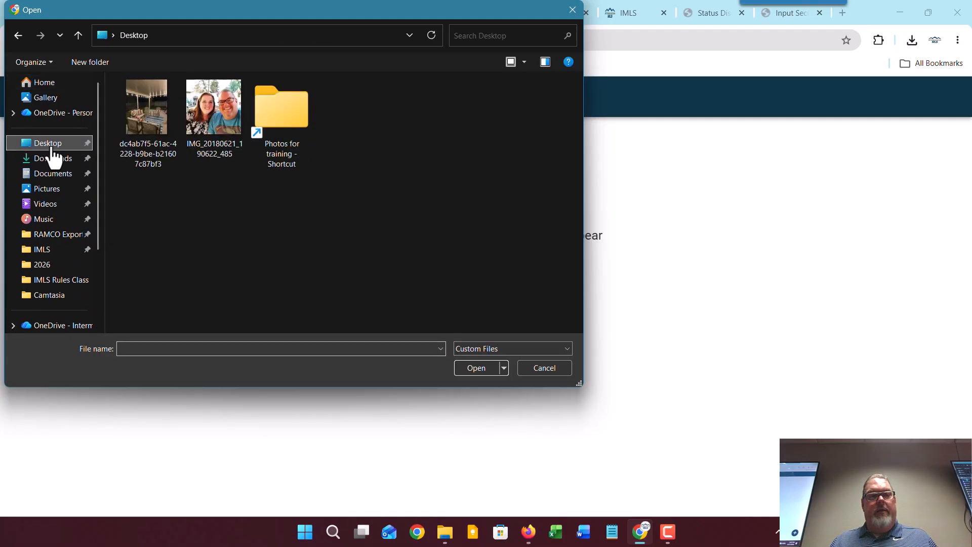
{"action": "double_click", "coordinate": [273, 116]}
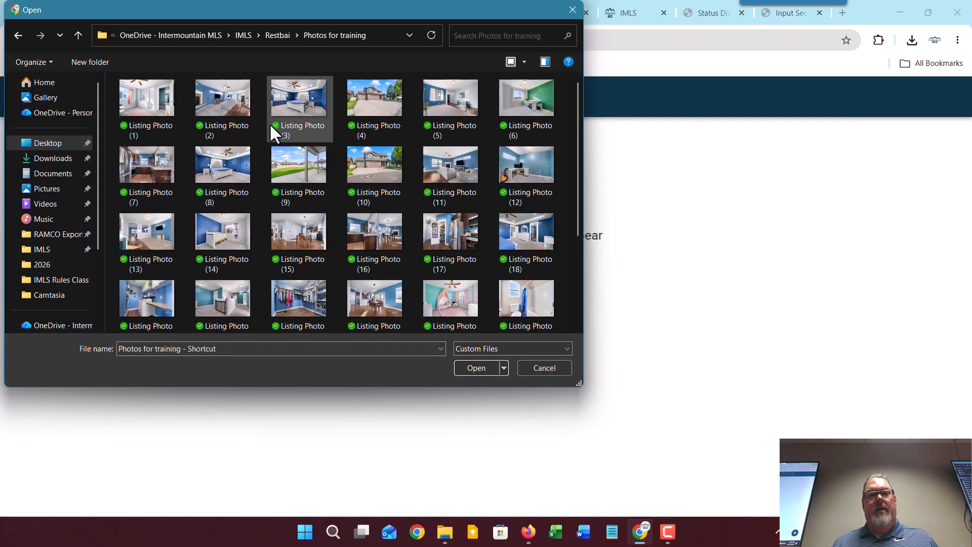
{"action": "left_click", "coordinate": [148, 87]}
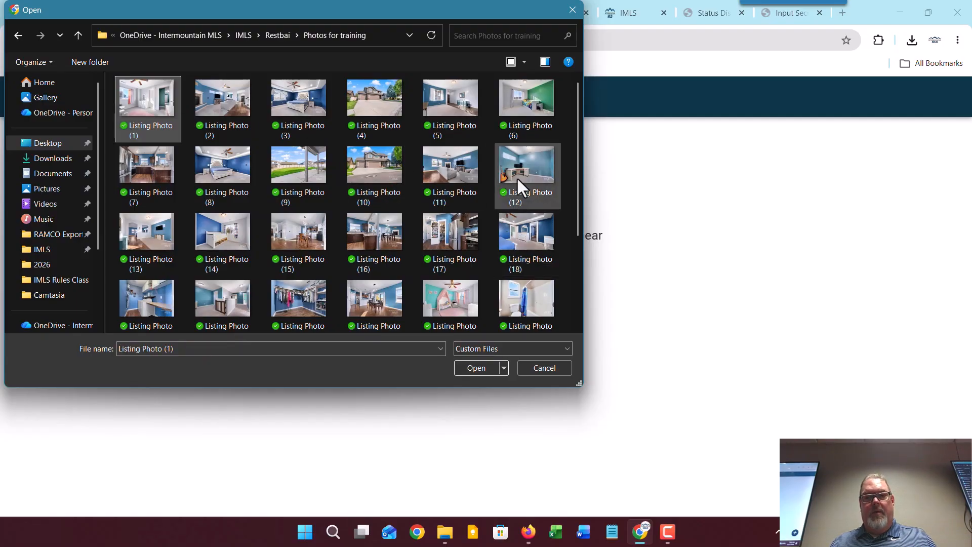
{"action": "left_click", "coordinate": [522, 165], "text": "shift"}
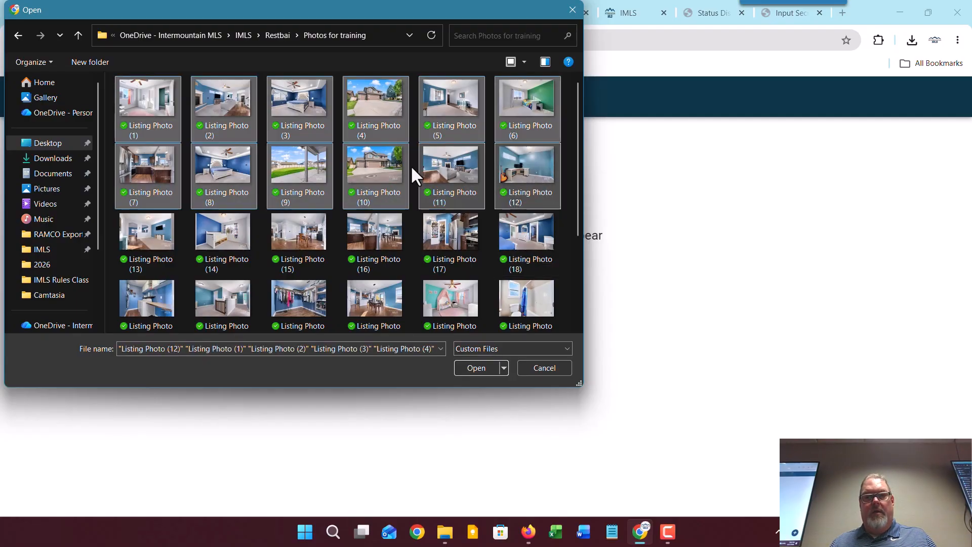
{"action": "left_click", "coordinate": [376, 165], "text": "ctrl"}
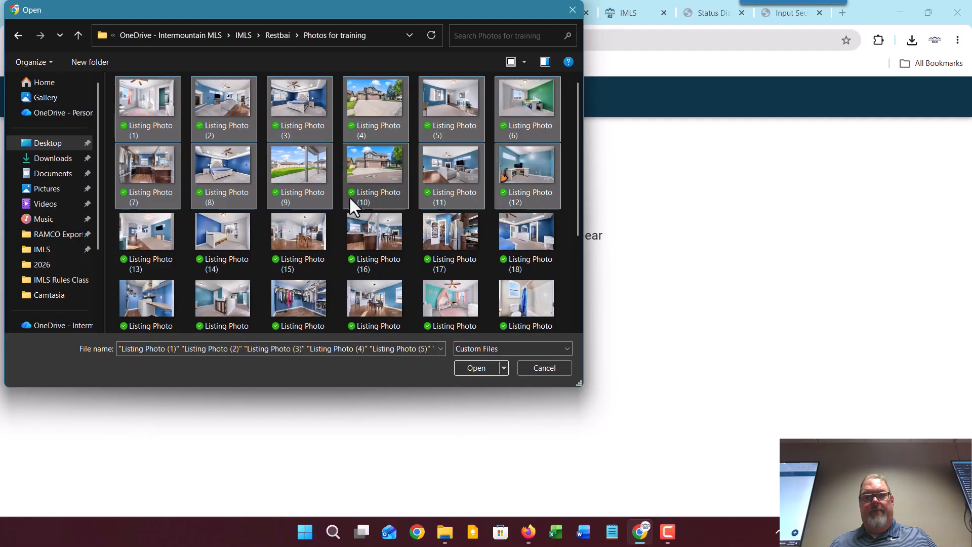
{"action": "left_click", "coordinate": [476, 366]}
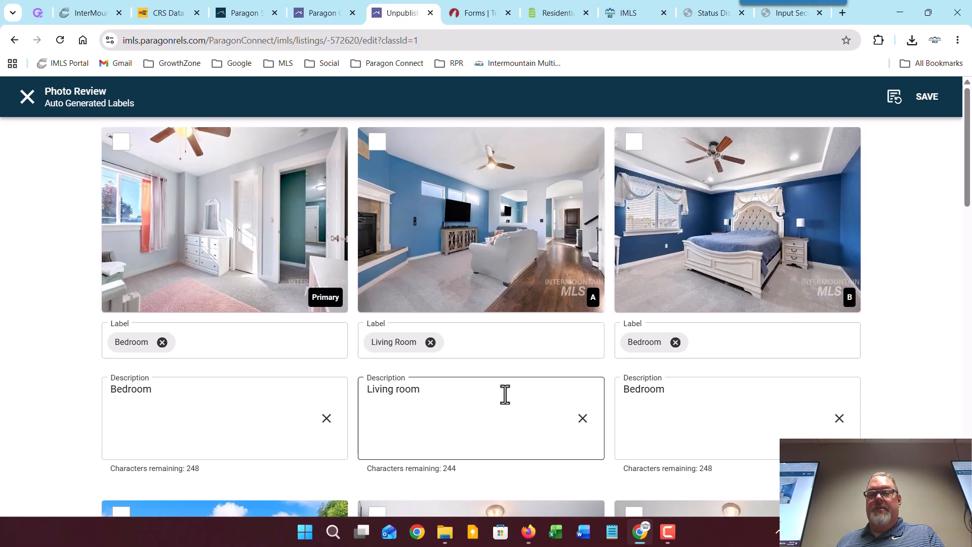
Step: Review the auto-generated photo labels and descriptions, then save them
{"action": "scroll", "coordinate": [506, 394], "scroll_direction": "down", "scroll_amount": 9}
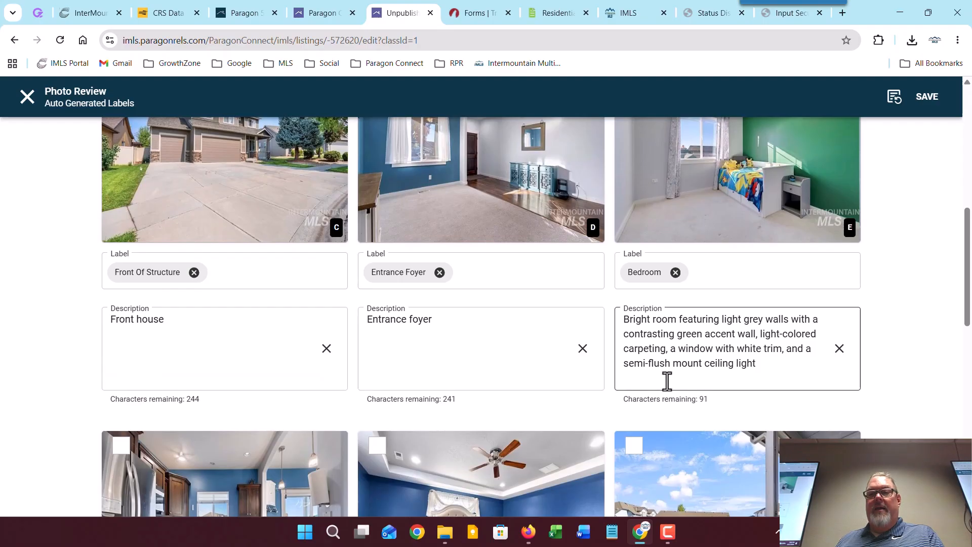
{"action": "scroll", "coordinate": [666, 382], "scroll_direction": "up", "scroll_amount": 2}
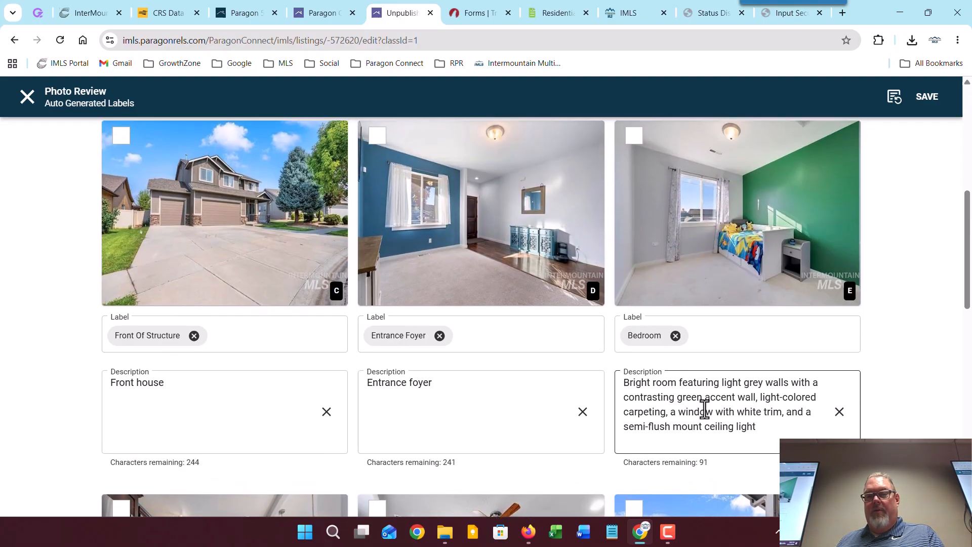
{"action": "scroll", "coordinate": [693, 410], "scroll_direction": "up", "scroll_amount": 9}
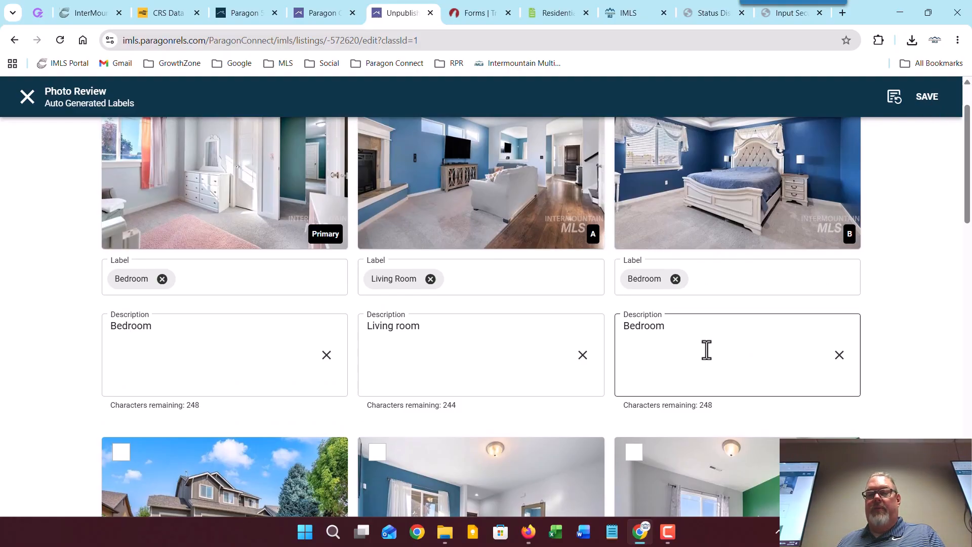
{"action": "left_click", "coordinate": [684, 334]}
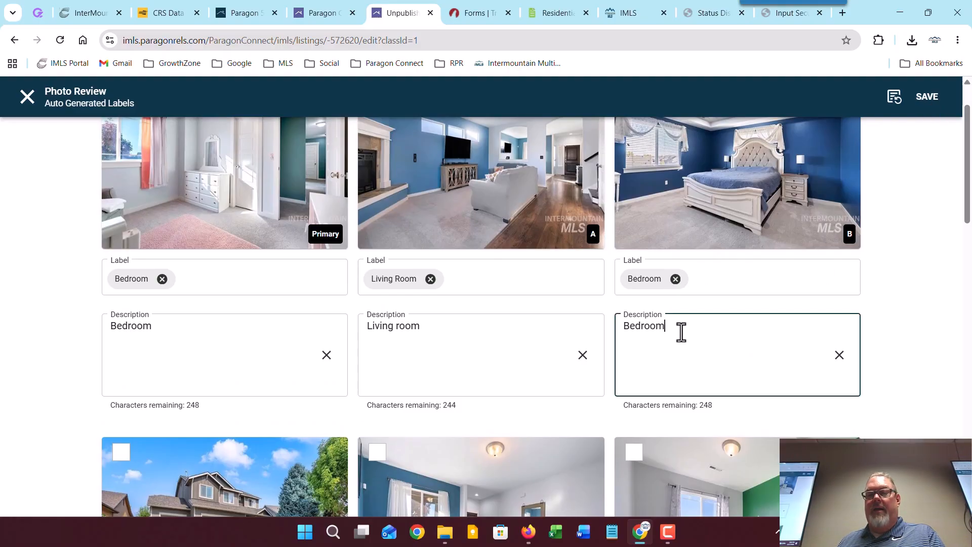
{"action": "left_click", "coordinate": [927, 96]}
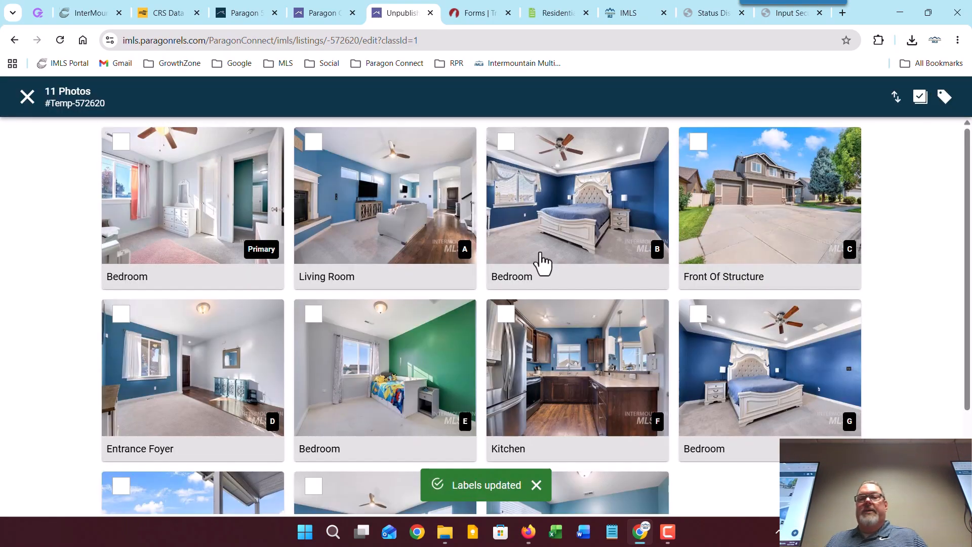
Step: Move the Front Of Structure photo into the first slot, save the order, and close the grid
{"action": "left_click", "coordinate": [895, 97]}
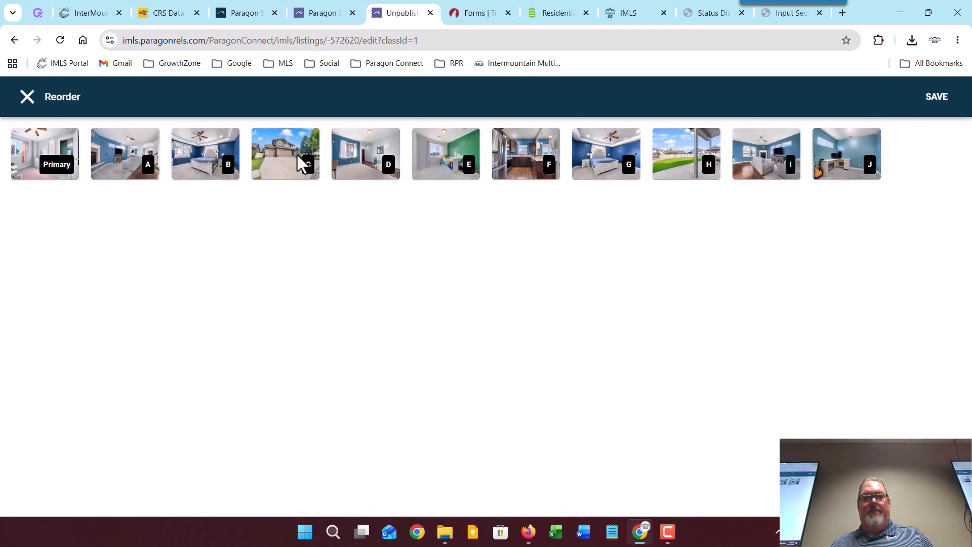
{"action": "left_click_drag", "start_coordinate": [288, 155], "coordinate": [26, 142]}
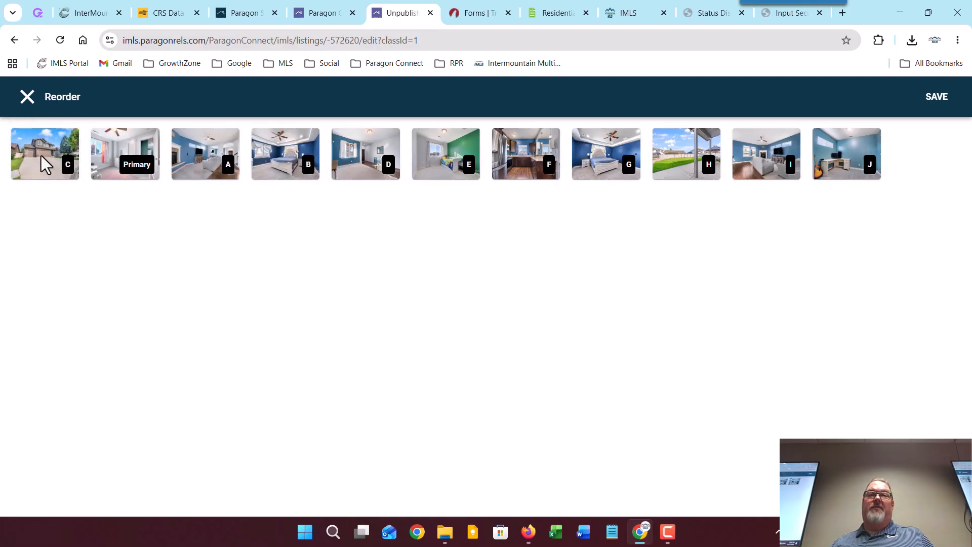
{"action": "left_click", "coordinate": [935, 106]}
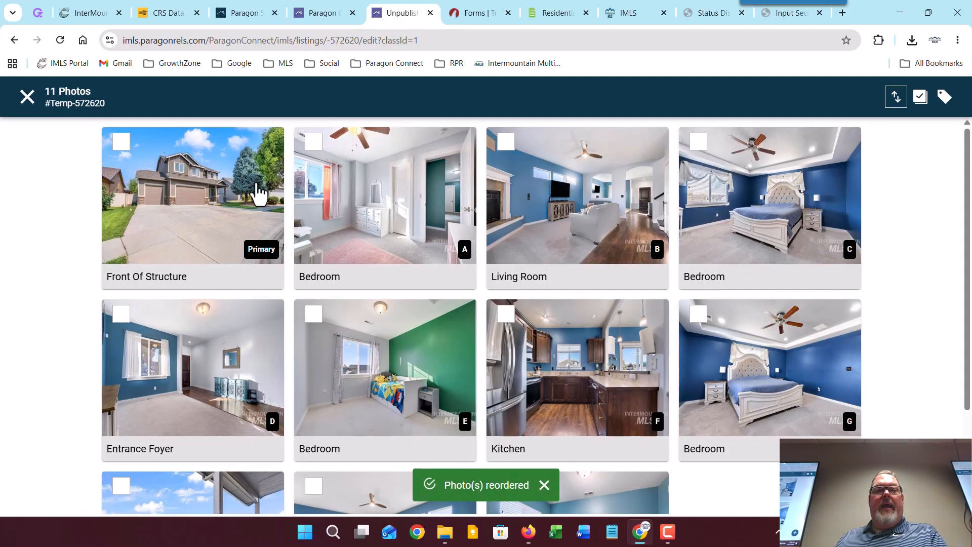
{"action": "left_click", "coordinate": [27, 96]}
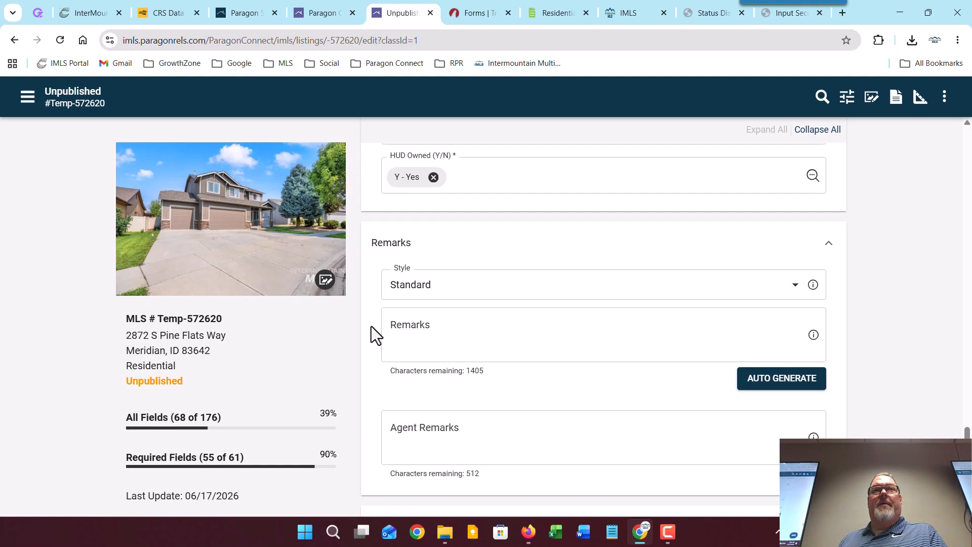
Step: Auto-generate the listing remarks in the Playful style
{"action": "left_click", "coordinate": [418, 284]}
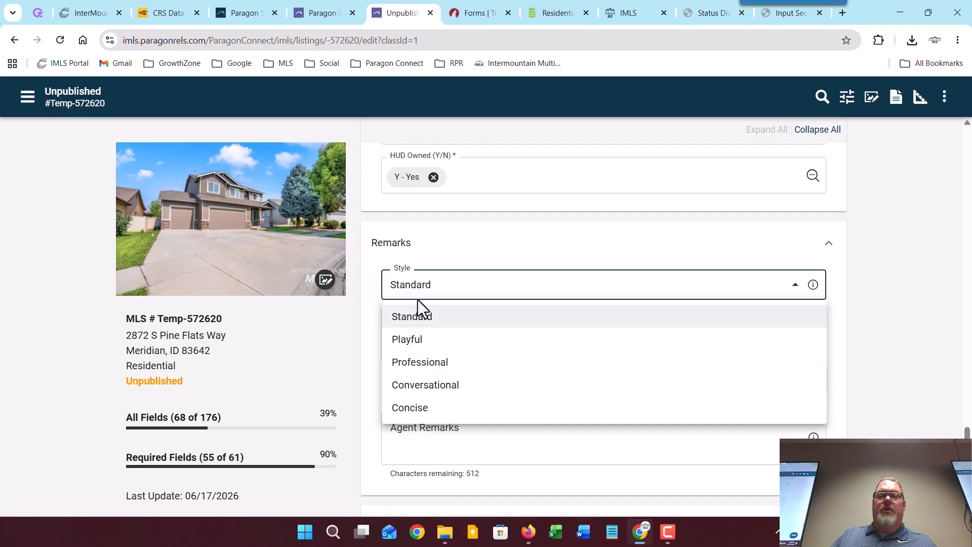
{"action": "left_click", "coordinate": [428, 339]}
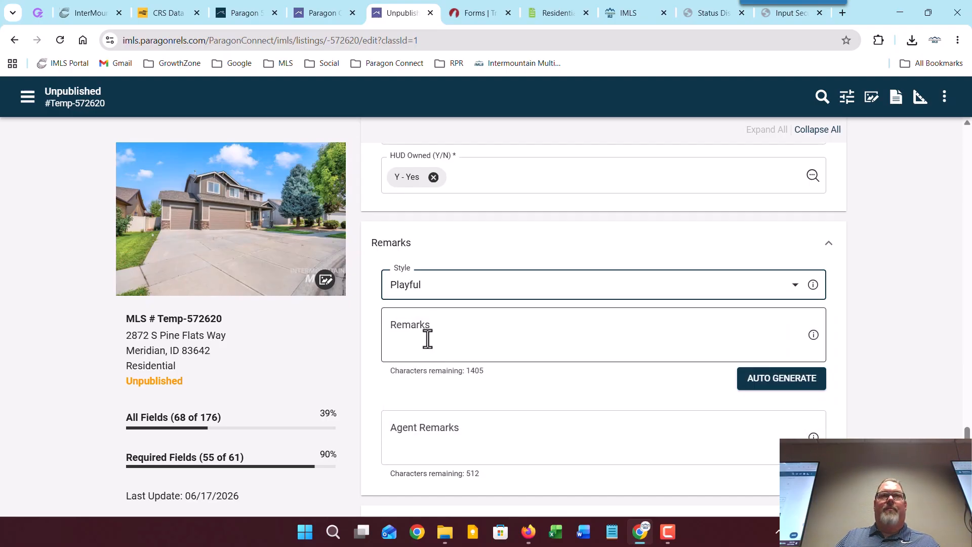
{"action": "left_click", "coordinate": [778, 383]}
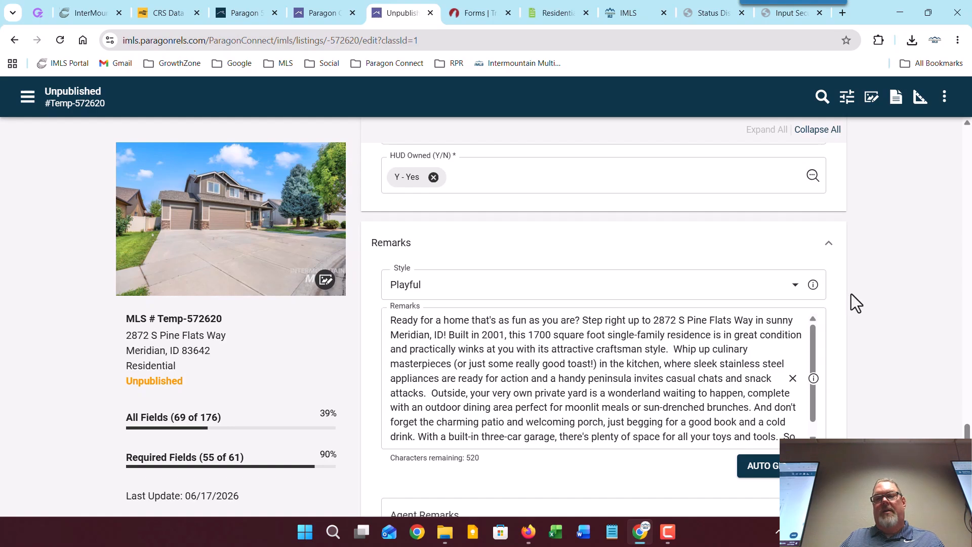
Step: Regenerate the remarks in the Standard style, beginning 'Discover the allure…'
{"action": "left_click", "coordinate": [791, 285]}
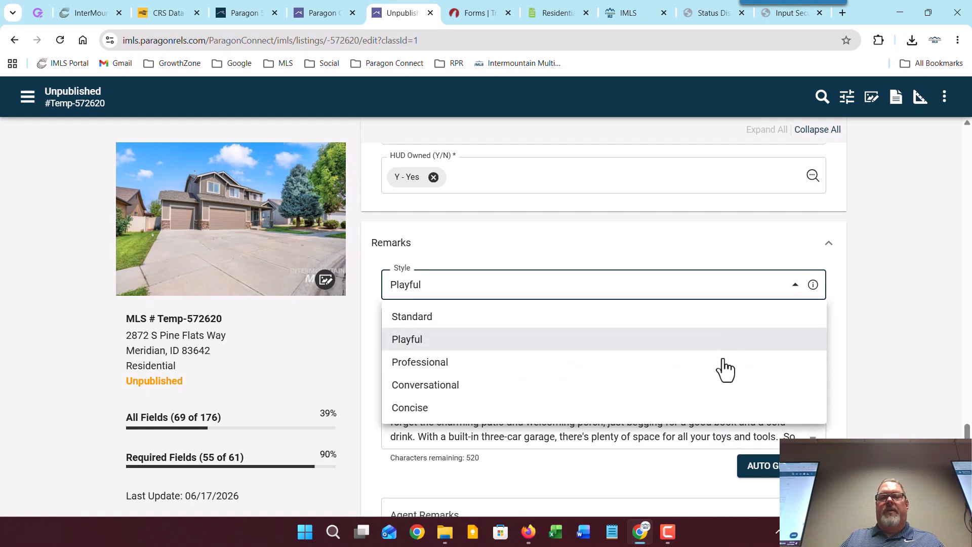
{"action": "left_click", "coordinate": [716, 317]}
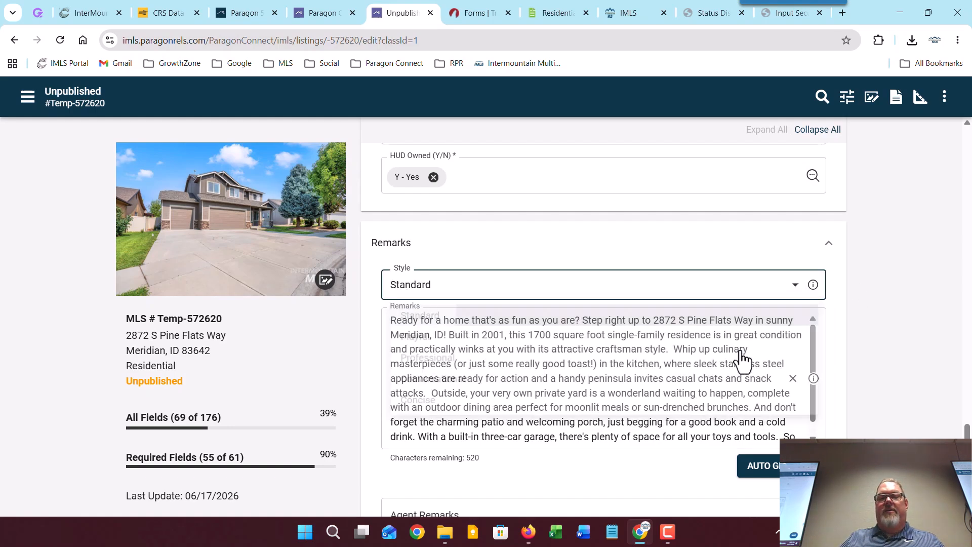
{"action": "left_click", "coordinate": [758, 465]}
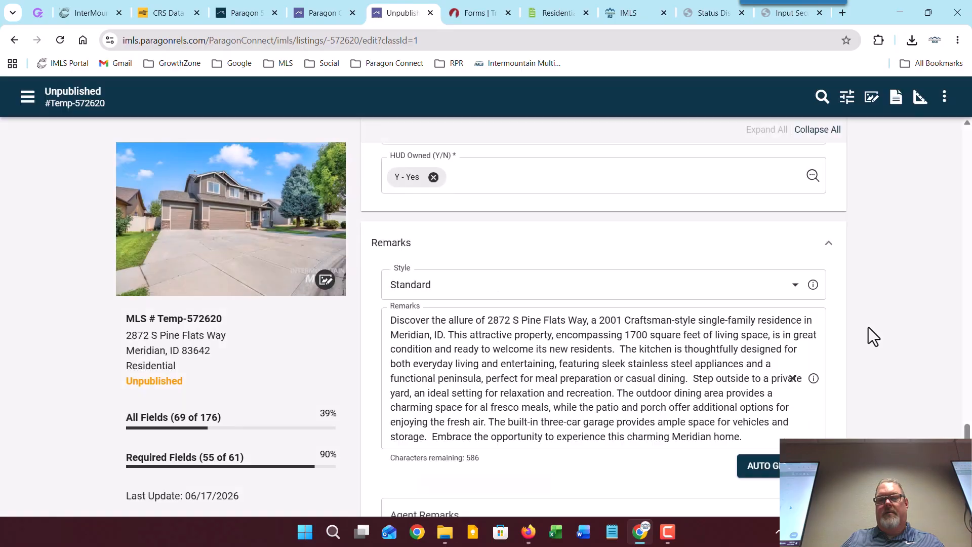
{"action": "scroll", "coordinate": [565, 346], "scroll_direction": "down", "scroll_amount": 1}
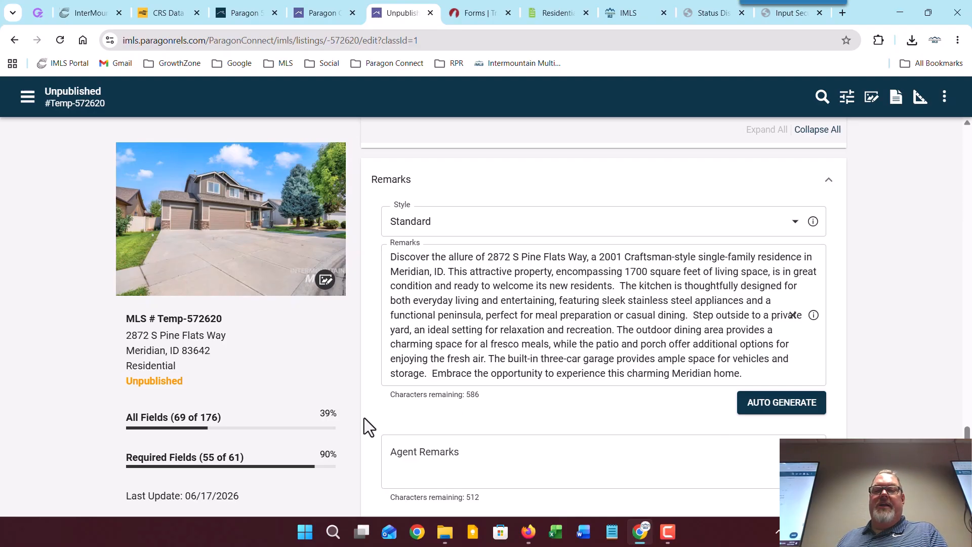
{"action": "scroll", "coordinate": [364, 413], "scroll_direction": "down", "scroll_amount": 3}
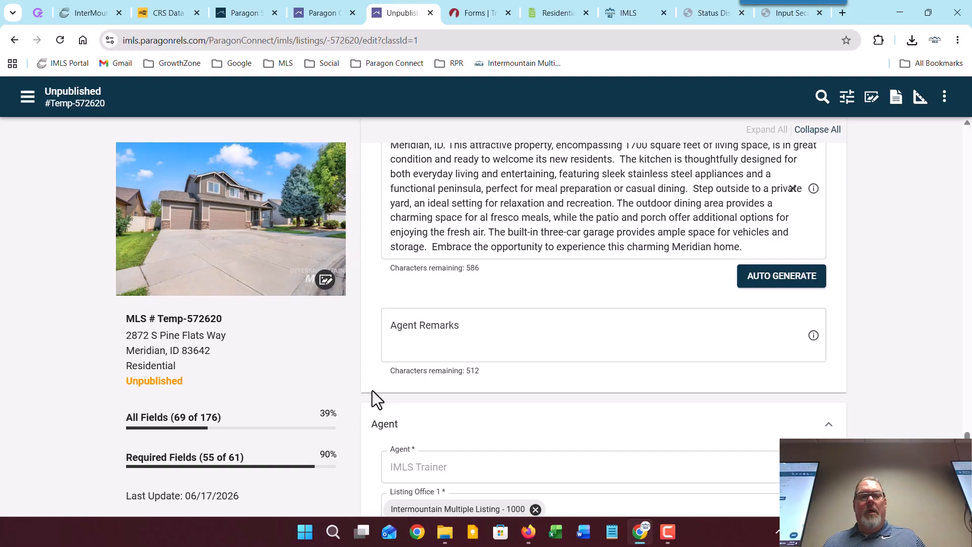
{"action": "scroll", "coordinate": [367, 387], "scroll_direction": "down", "scroll_amount": 3}
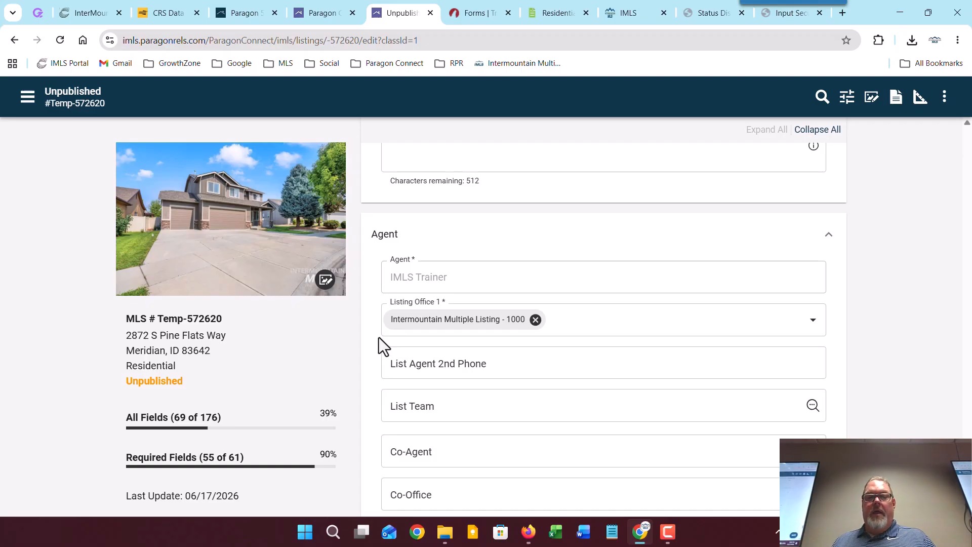
Step: Search for the co-agent by name and select them, filling Co-Office with Callison Group Real Estate - 12830
{"action": "scroll", "coordinate": [375, 340], "scroll_direction": "down", "scroll_amount": 3}
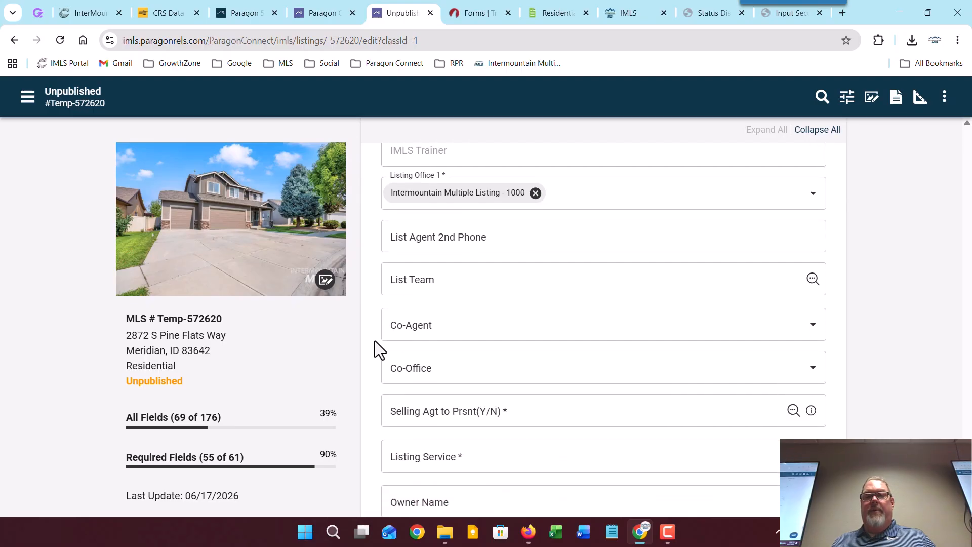
{"action": "left_click", "coordinate": [450, 329]}
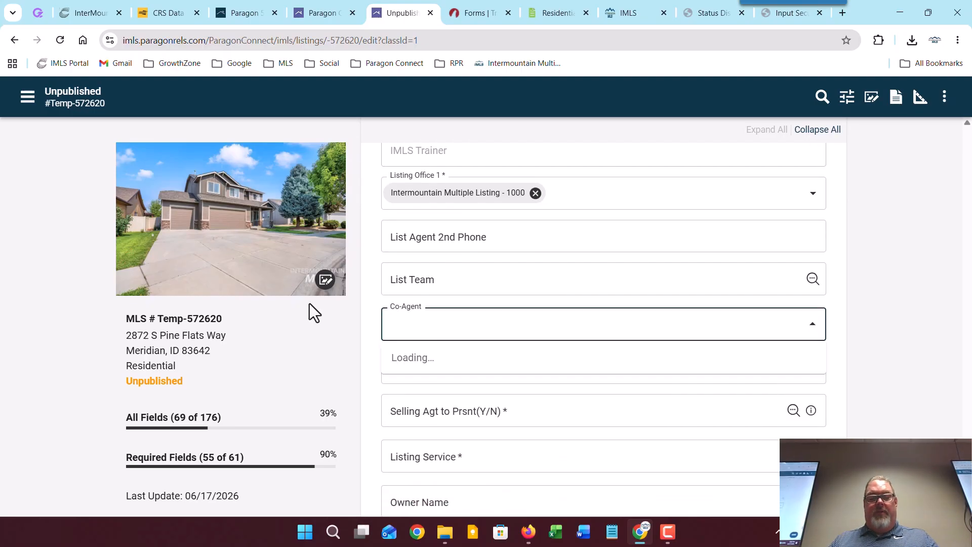
{"action": "type", "text": "thomas j"}
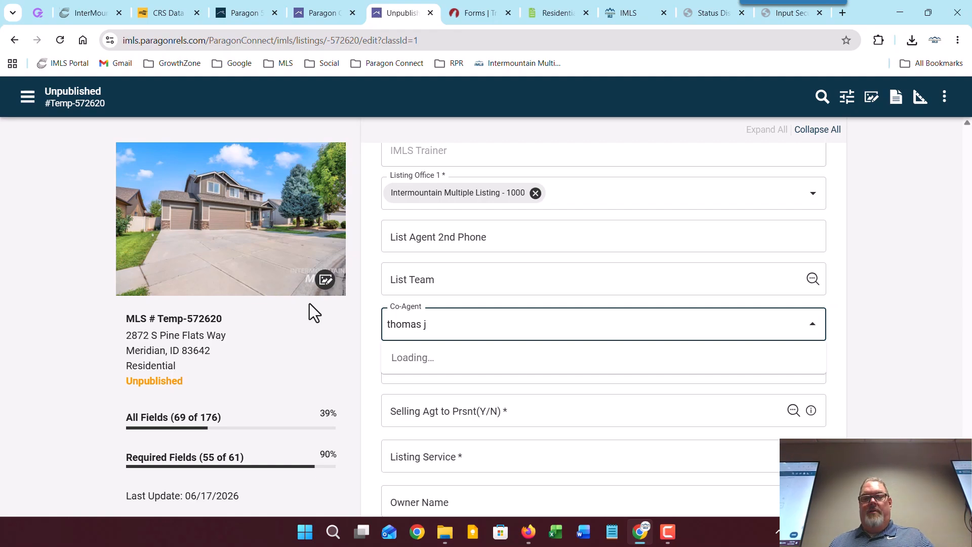
{"action": "left_click", "coordinate": [416, 360]}
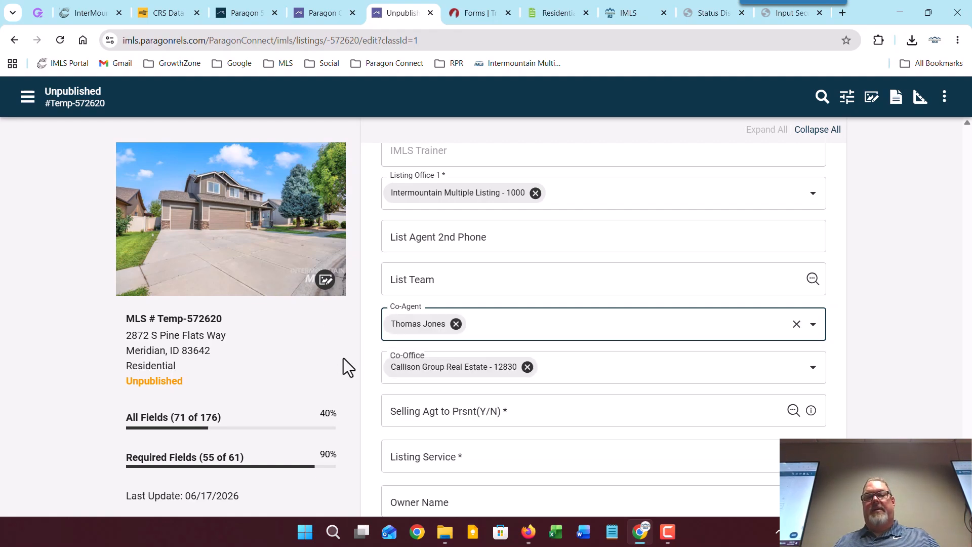
Step: Set Selling Agt to Prsnt to No and bring up the Listing Service choices
{"action": "scroll", "coordinate": [362, 357], "scroll_direction": "down", "scroll_amount": 2}
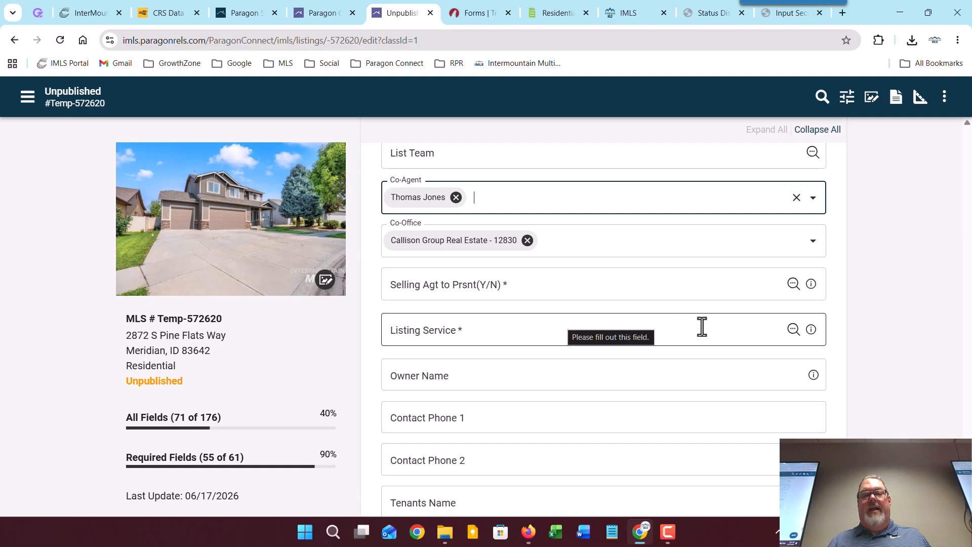
{"action": "left_click", "coordinate": [792, 283]}
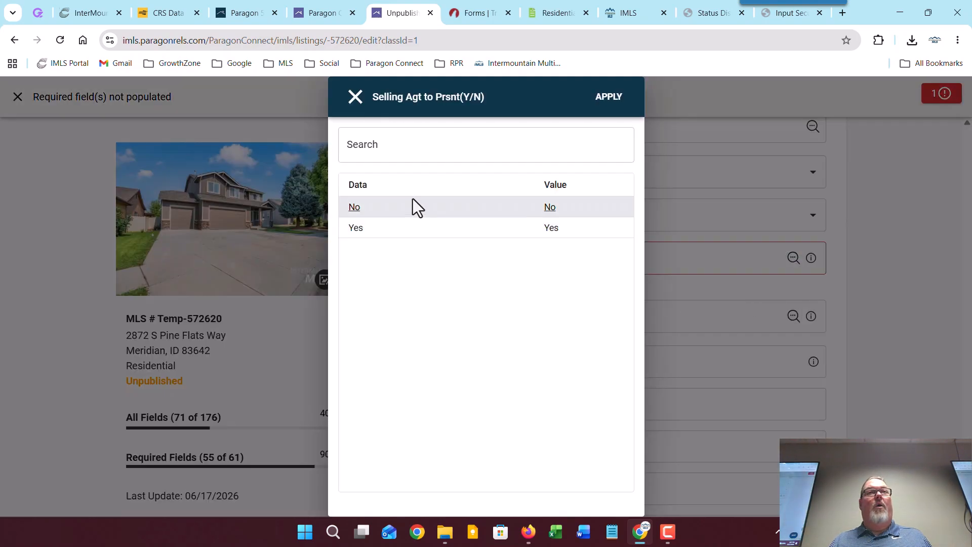
{"action": "left_click", "coordinate": [611, 98]}
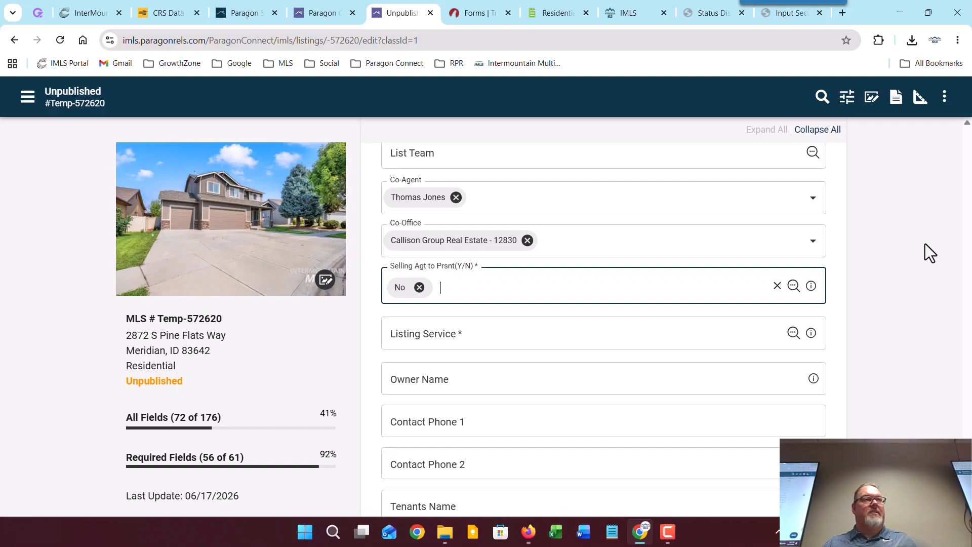
{"action": "left_click", "coordinate": [793, 334]}
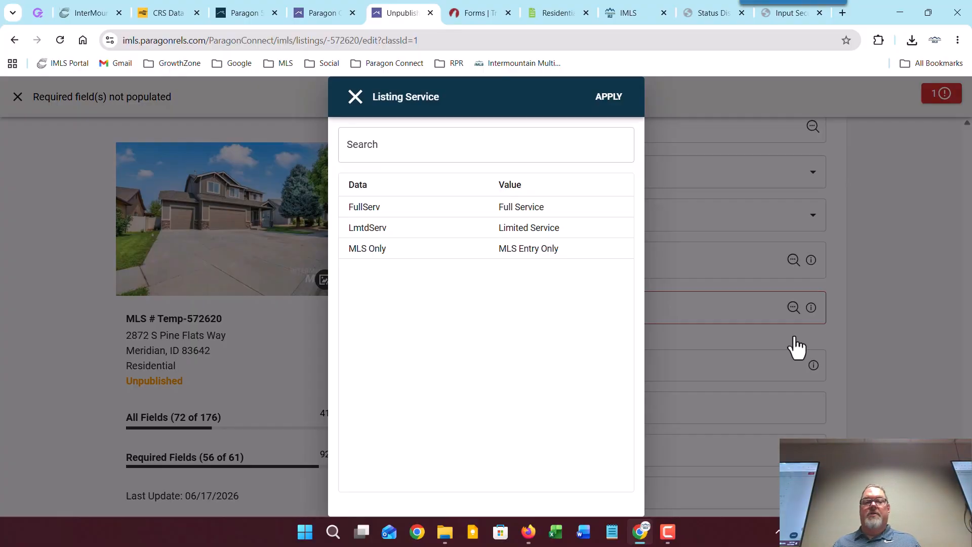
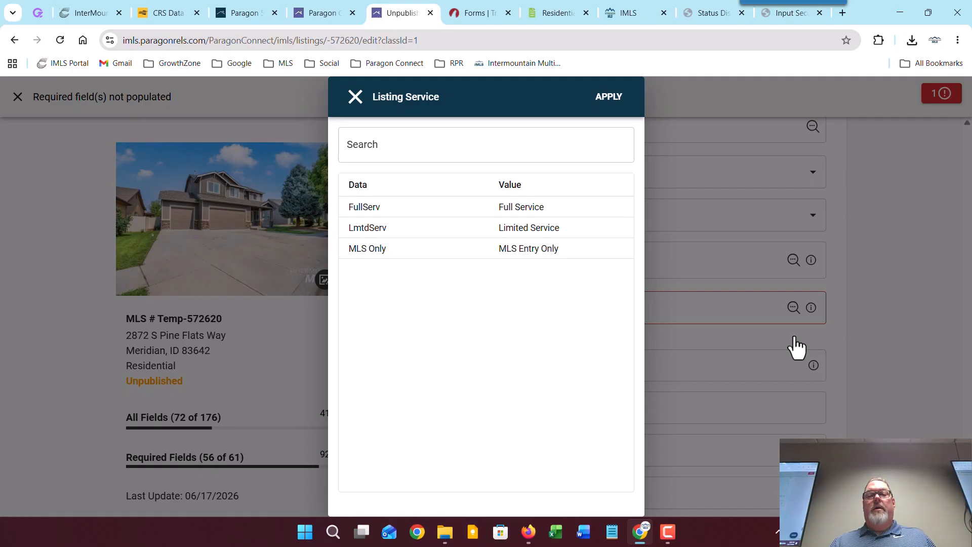
Step: Choose FullServ - Full Service as the Listing Service, reaching 57 of 61 required fields
{"action": "left_click", "coordinate": [566, 214]}
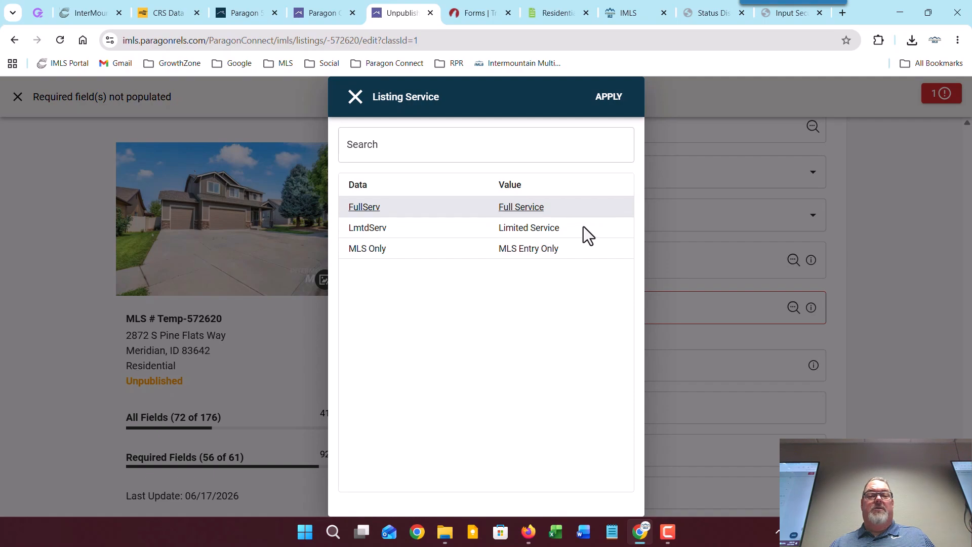
{"action": "left_click", "coordinate": [602, 99]}
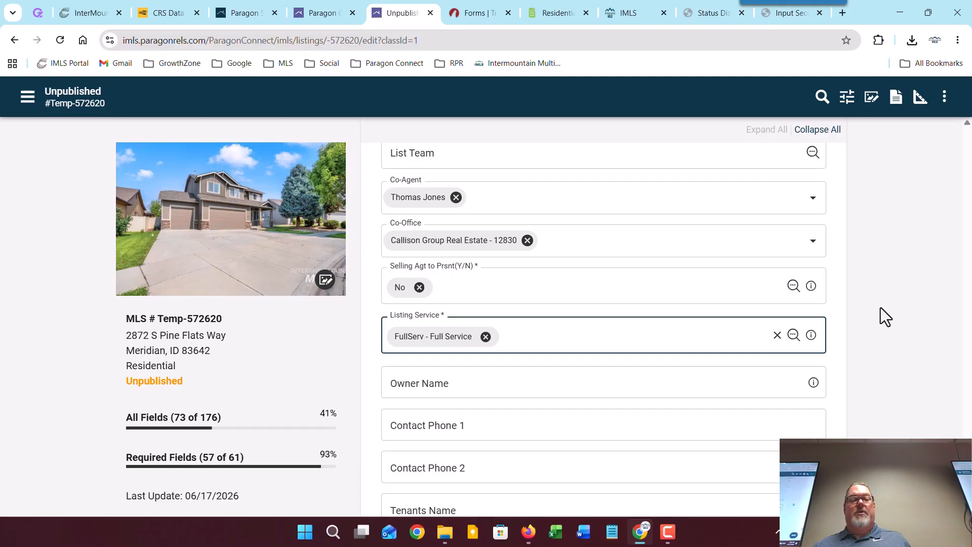
Step: Scroll down to the Listing Date field and open its June 2026 date picker
{"action": "scroll", "coordinate": [880, 308], "scroll_direction": "down", "scroll_amount": 3}
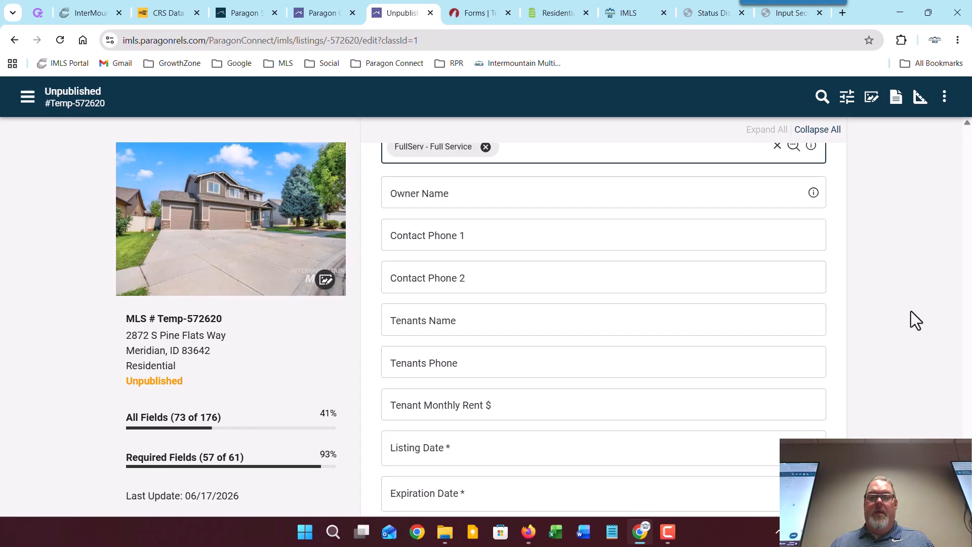
{"action": "scroll", "coordinate": [910, 311], "scroll_direction": "down", "scroll_amount": 5}
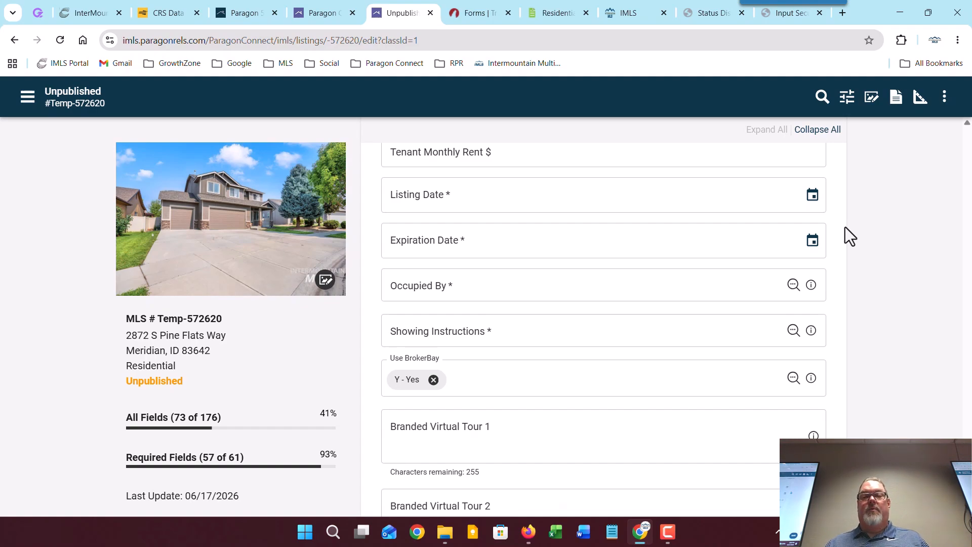
{"action": "left_click", "coordinate": [811, 196]}
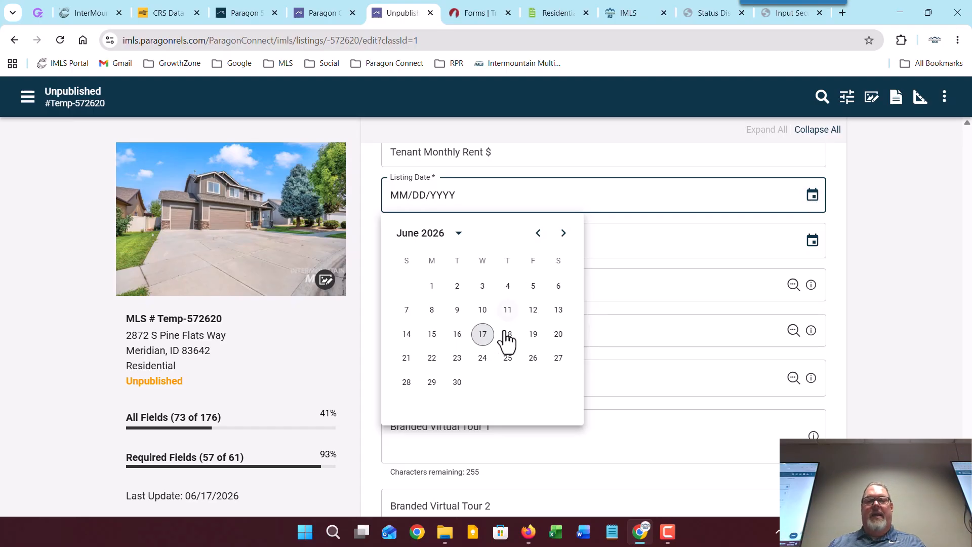
Step: Pick June 16, 2026 as the Listing Date and July 31, 2026 as the Expiration Date
{"action": "left_click", "coordinate": [457, 334]}
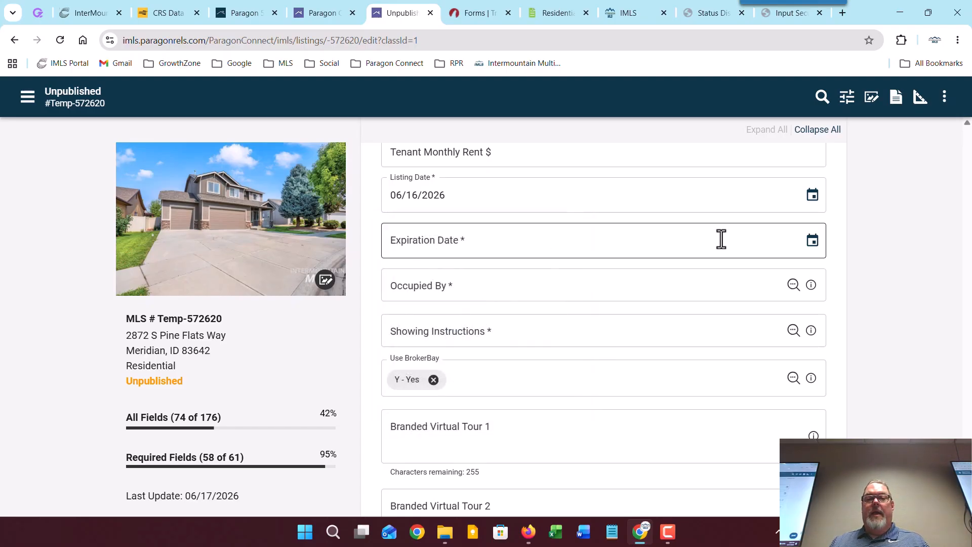
{"action": "left_click", "coordinate": [812, 240]}
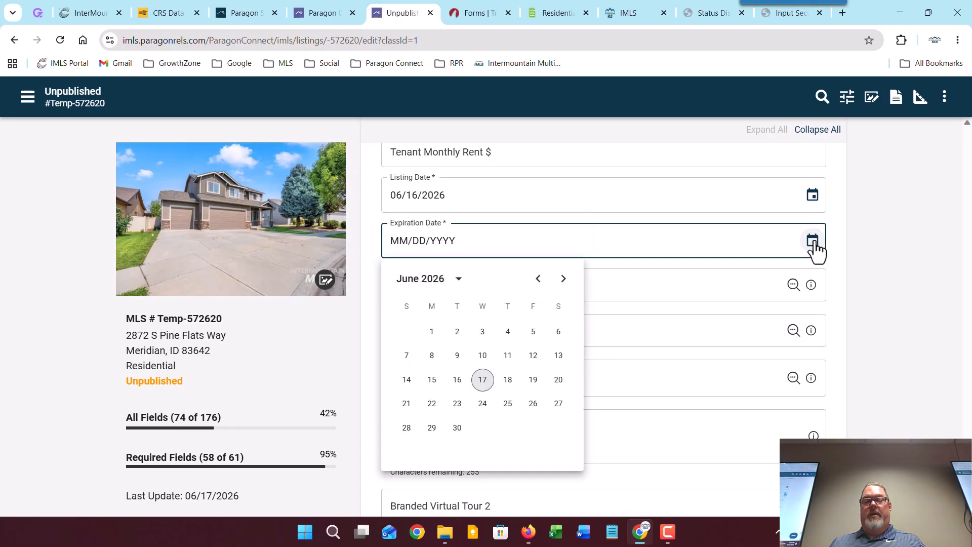
{"action": "left_click", "coordinate": [562, 279]}
{"action": "left_click", "coordinate": [532, 430]}
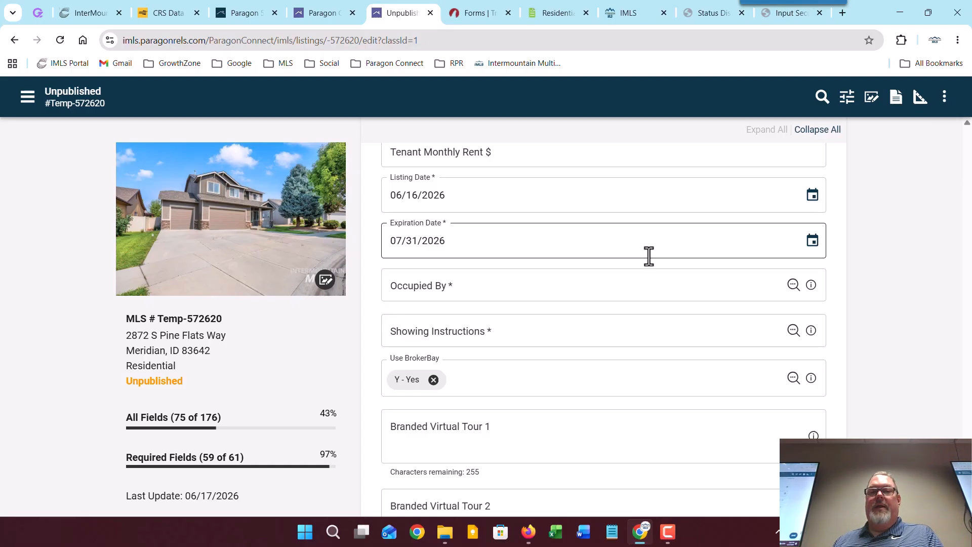
Step: Set Occupied By to Owner
{"action": "left_click", "coordinate": [793, 285]}
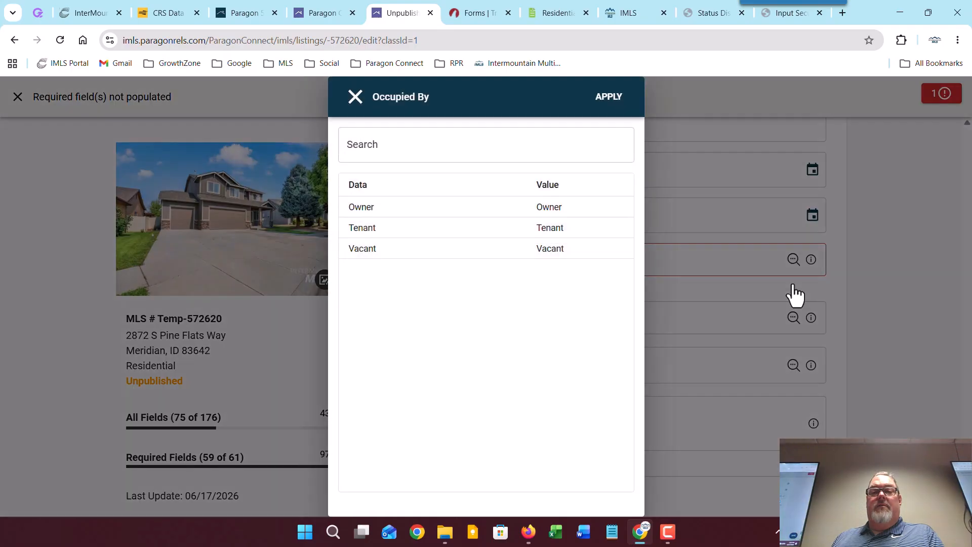
{"action": "left_click", "coordinate": [539, 207]}
{"action": "left_click", "coordinate": [611, 96]}
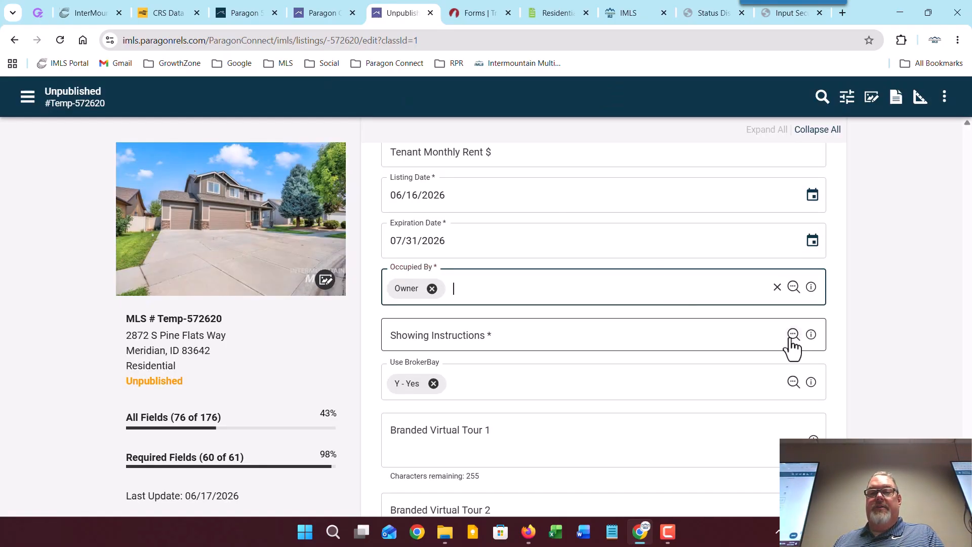
Step: Set Showing Instructions to Call for Instructions, replacing an initial BrokerBay choice
{"action": "left_click", "coordinate": [793, 334]}
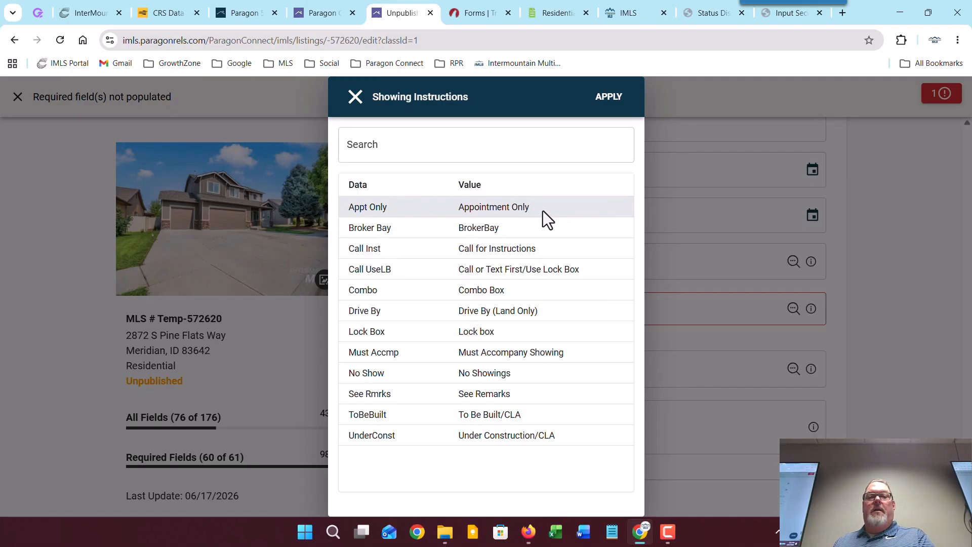
{"action": "left_click", "coordinate": [498, 231]}
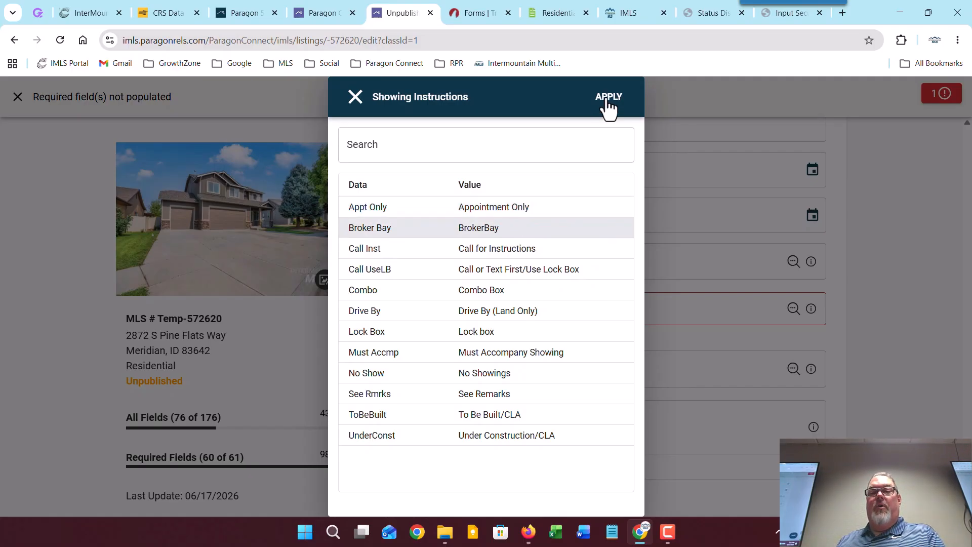
{"action": "left_click", "coordinate": [608, 97]}
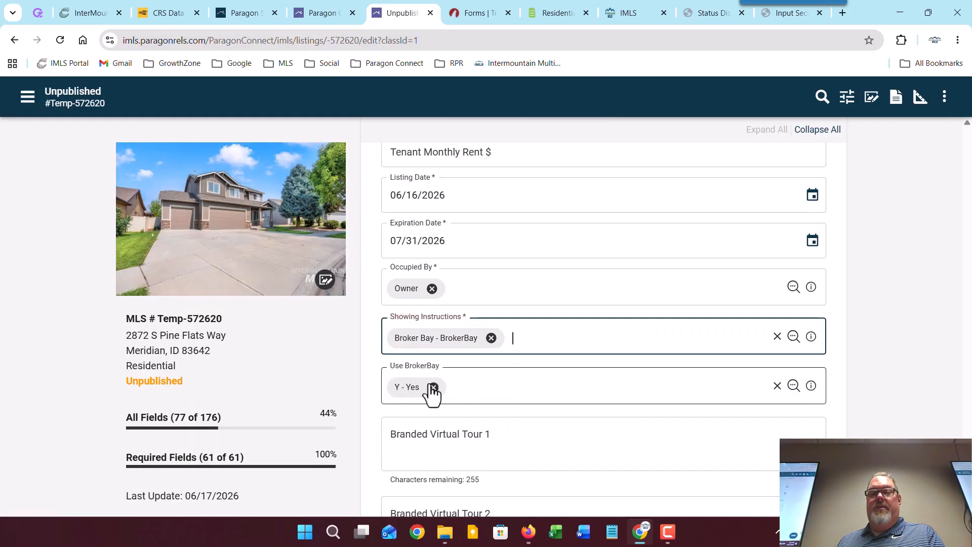
{"action": "left_click", "coordinate": [793, 336]}
{"action": "left_click", "coordinate": [504, 248]}
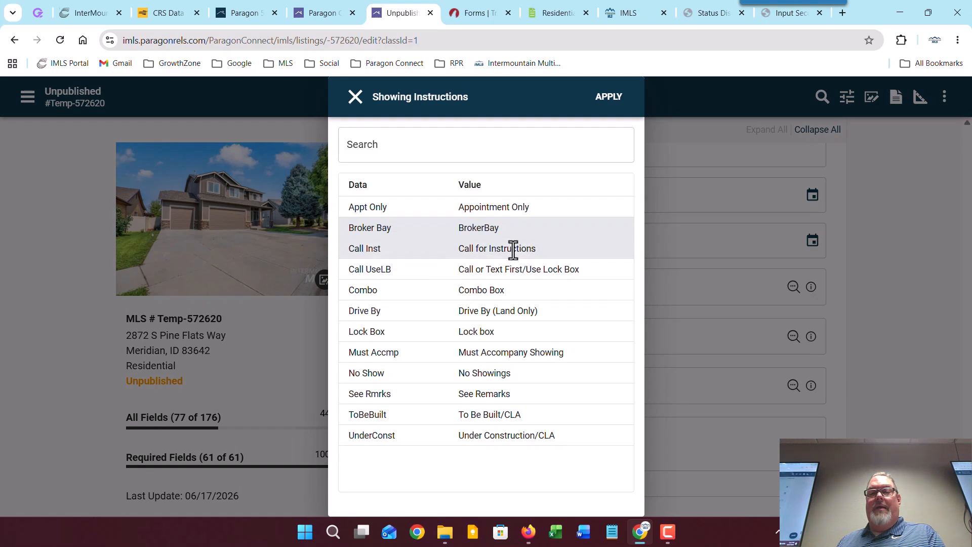
{"action": "left_click", "coordinate": [608, 97]}
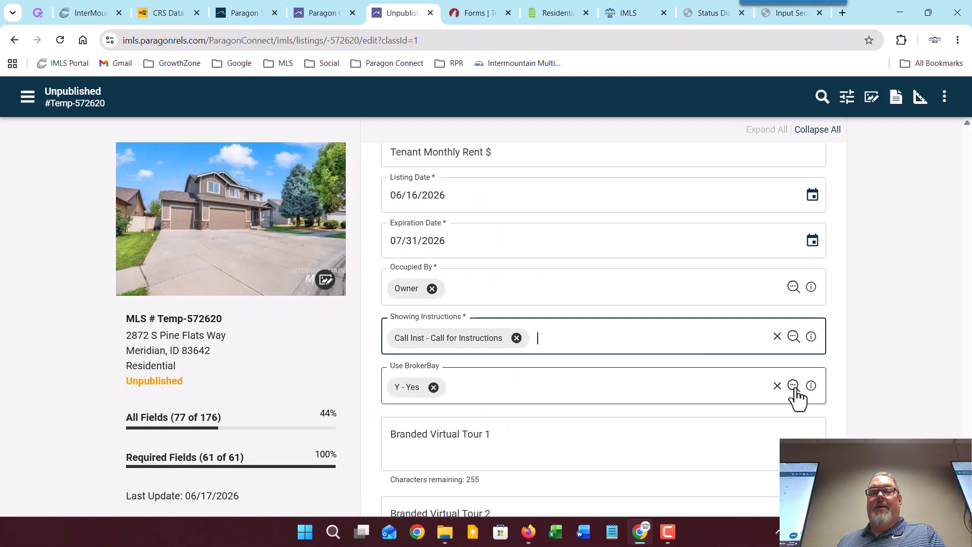
{"action": "left_click", "coordinate": [793, 385]}
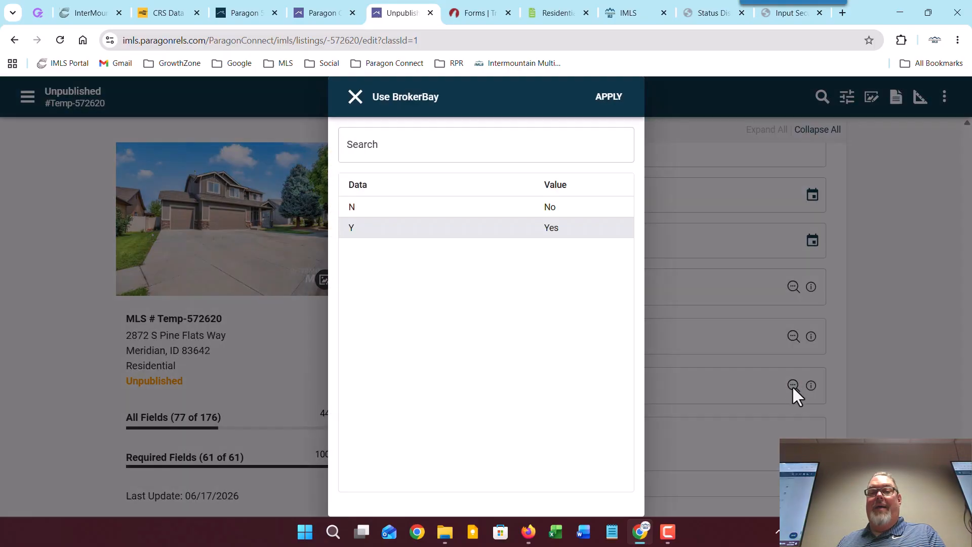
{"action": "left_click", "coordinate": [571, 205]}
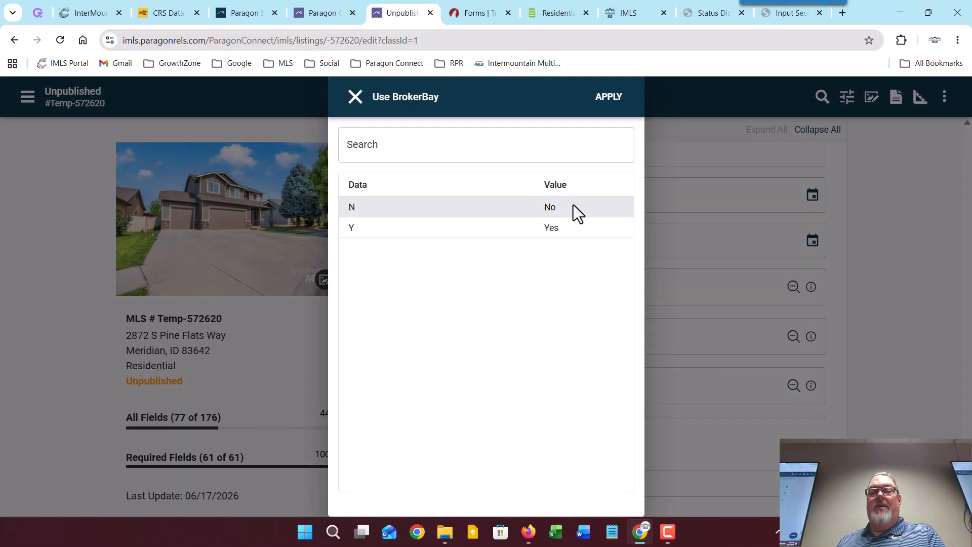
{"action": "left_click", "coordinate": [610, 99]}
{"action": "left_click", "coordinate": [320, 7]}
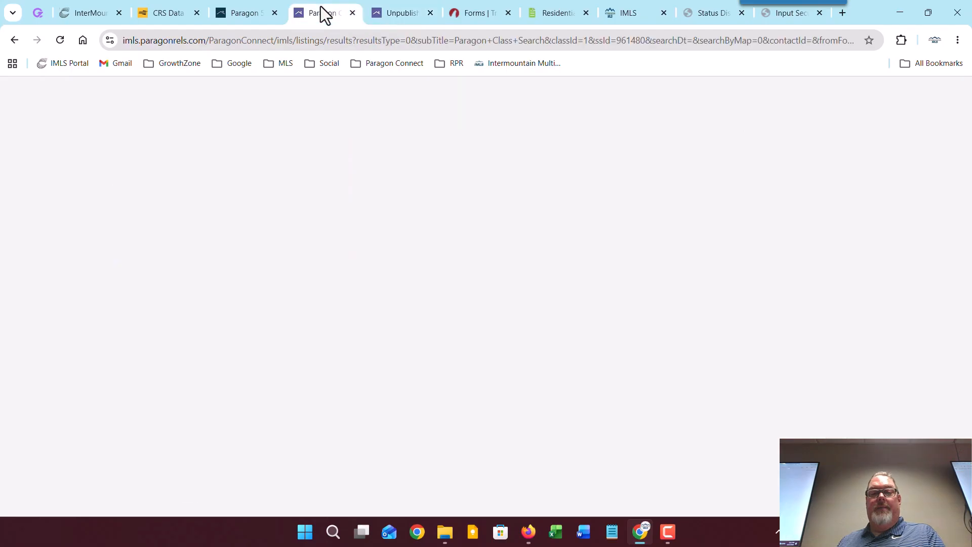
{"action": "left_click", "coordinate": [461, 327]}
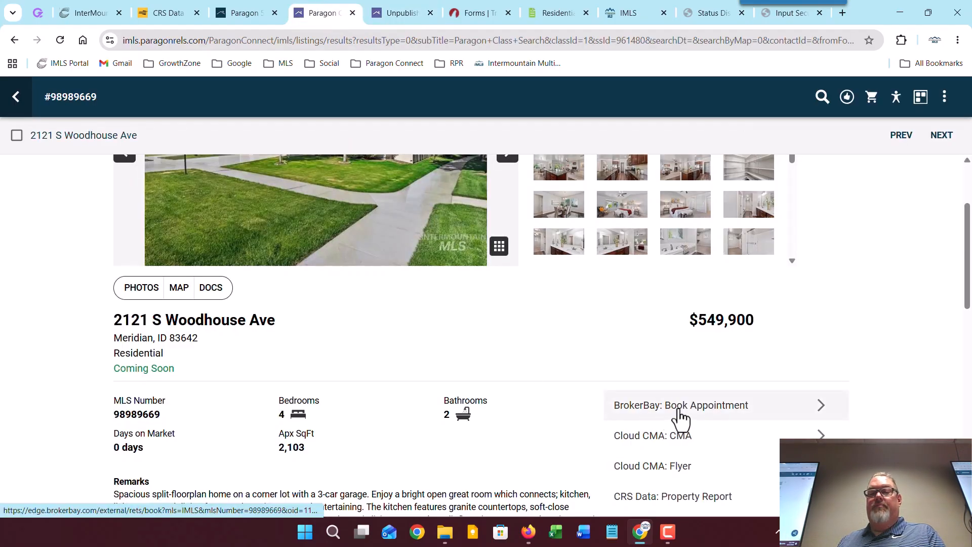
{"action": "left_click", "coordinate": [919, 97]}
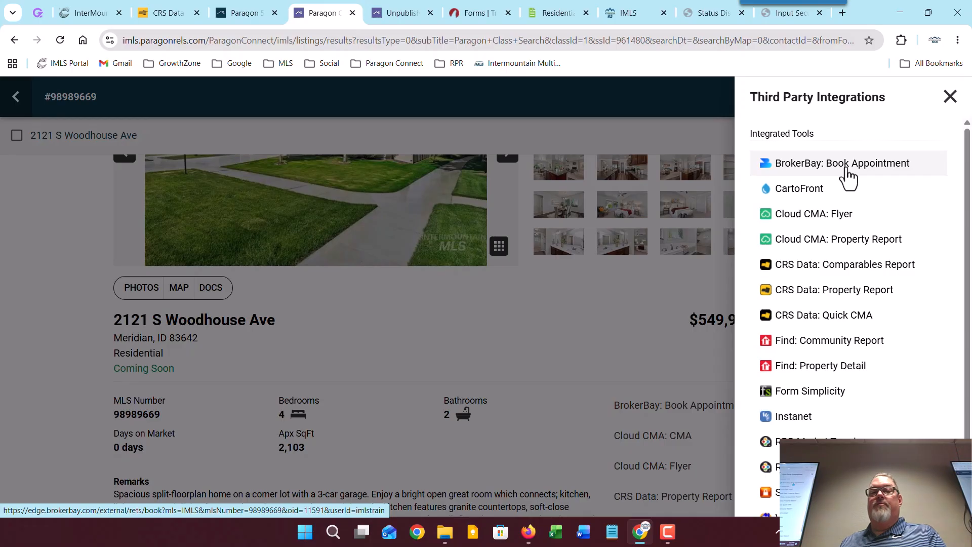
{"action": "left_click", "coordinate": [404, 15]}
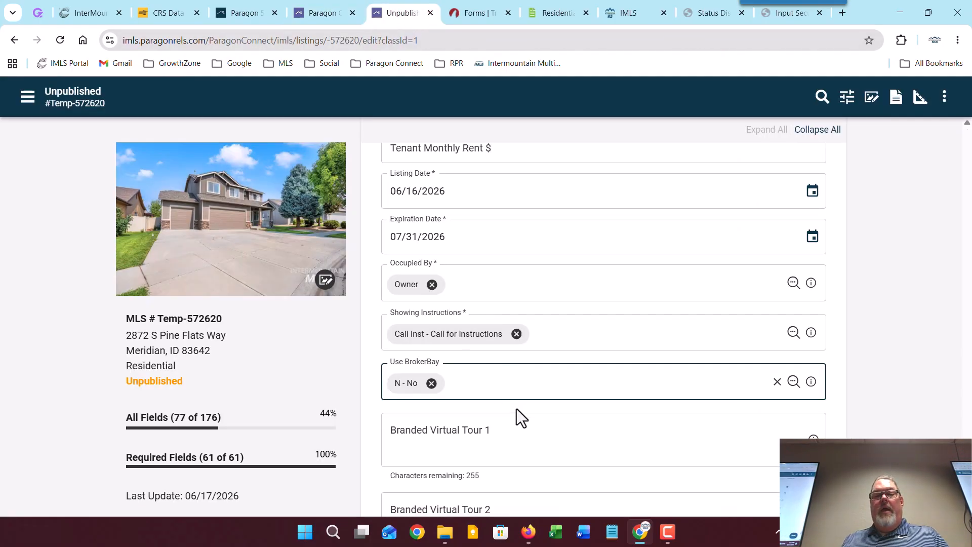
{"action": "scroll", "coordinate": [517, 410], "scroll_direction": "down", "scroll_amount": 4}
{"action": "scroll", "coordinate": [512, 382], "scroll_direction": "down", "scroll_amount": 4}
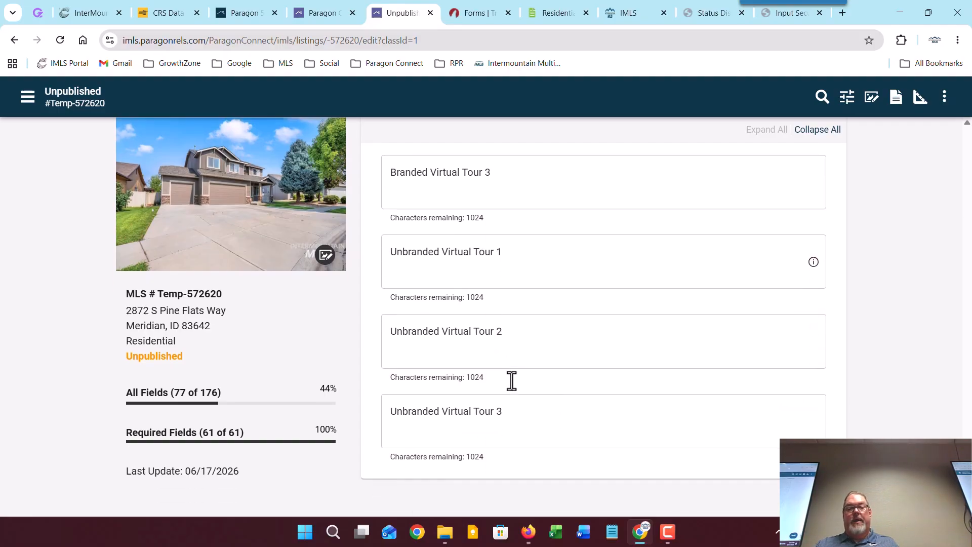
{"action": "scroll", "coordinate": [512, 381], "scroll_direction": "up", "scroll_amount": 5}
{"action": "scroll", "coordinate": [513, 381], "scroll_direction": "up", "scroll_amount": 1}
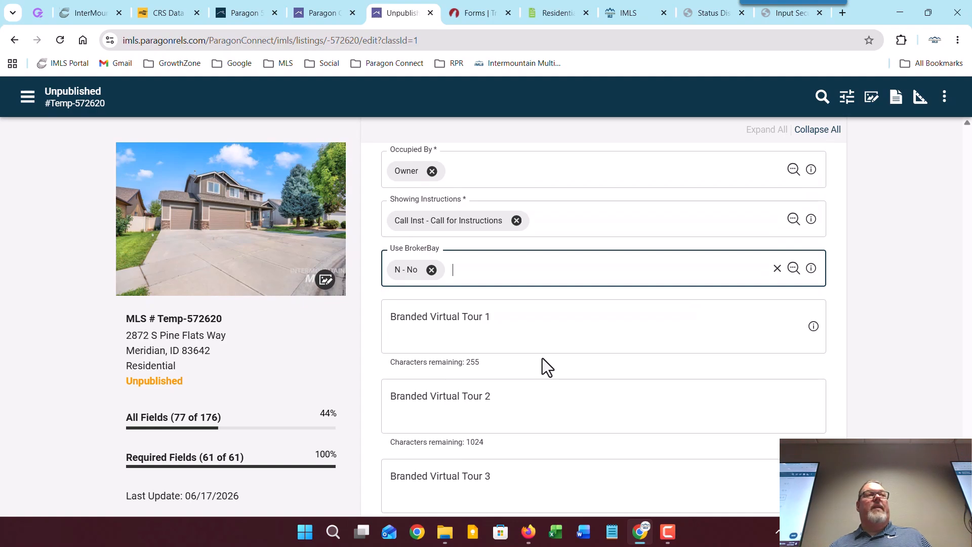
{"action": "scroll", "coordinate": [543, 357], "scroll_direction": "down", "scroll_amount": 4}
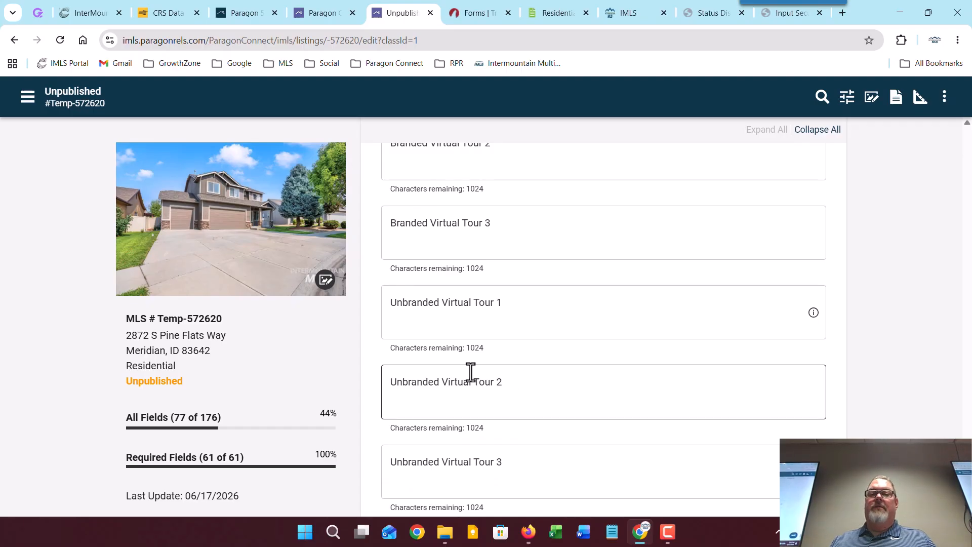
{"action": "scroll", "coordinate": [471, 372], "scroll_direction": "down", "scroll_amount": 2}
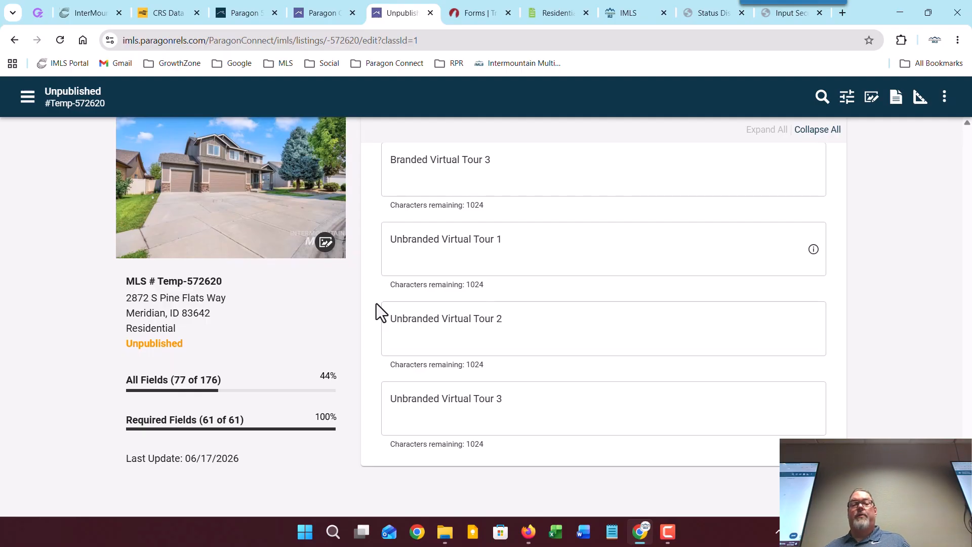
{"action": "scroll", "coordinate": [375, 303], "scroll_direction": "up", "scroll_amount": 5}
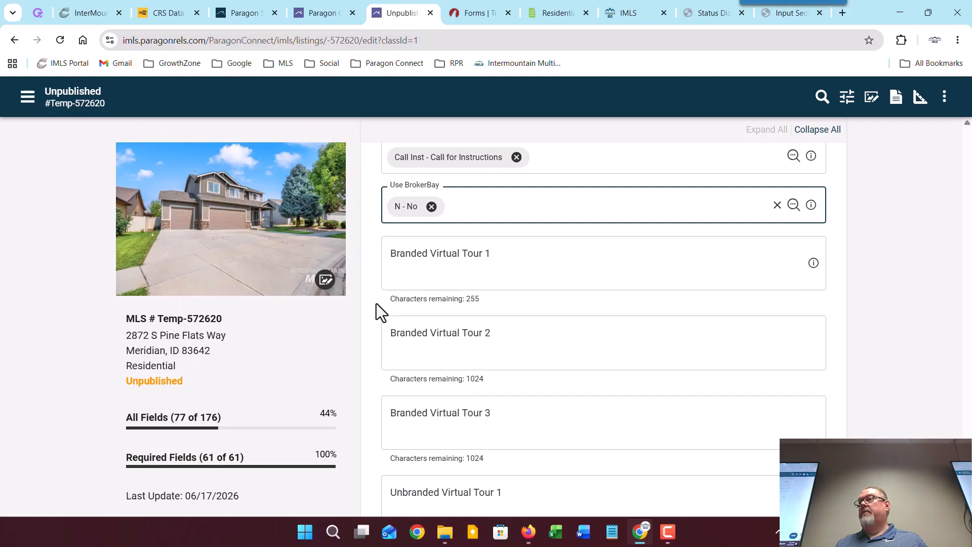
{"action": "scroll", "coordinate": [375, 303], "scroll_direction": "down", "scroll_amount": 4}
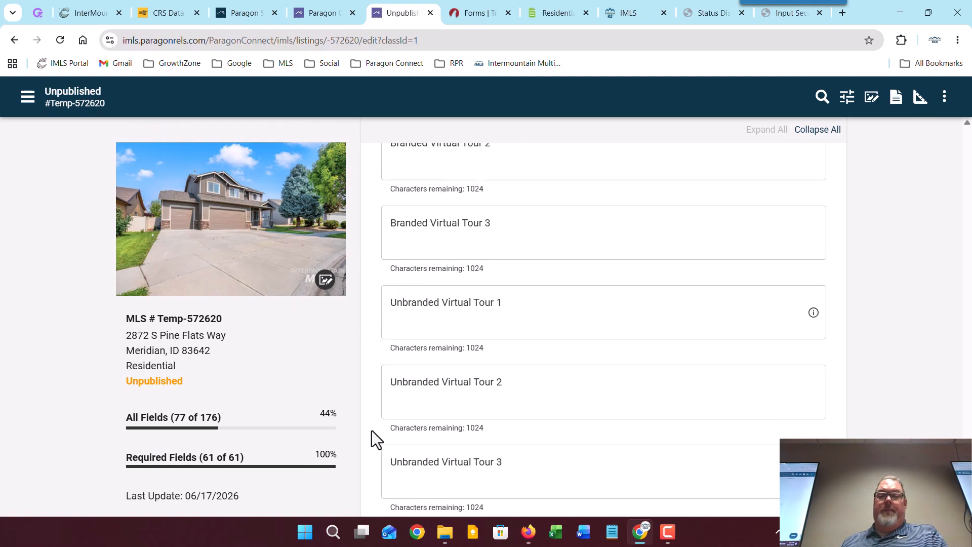
{"action": "scroll", "coordinate": [384, 423], "scroll_direction": "up", "scroll_amount": 8}
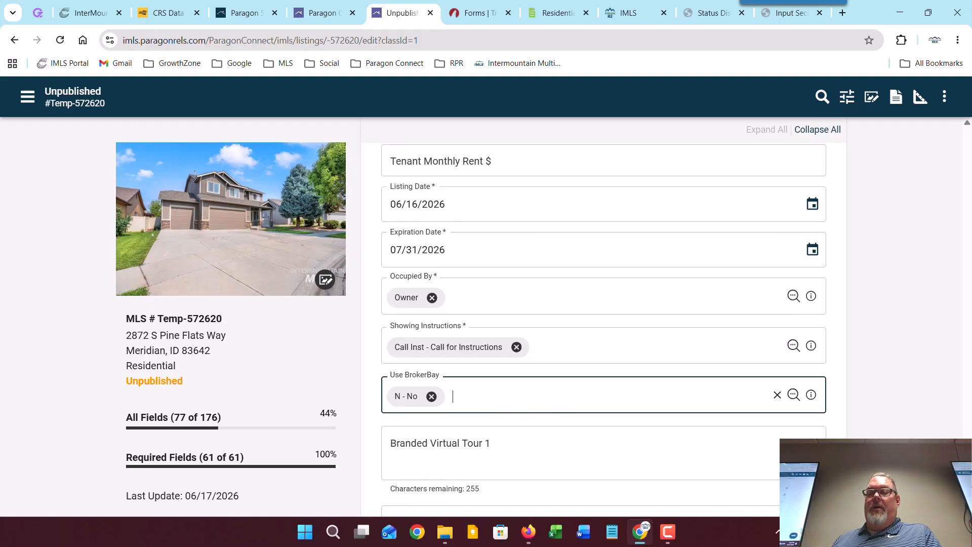
{"action": "left_click_drag", "start_coordinate": [967, 450], "coordinate": [966, 135]}
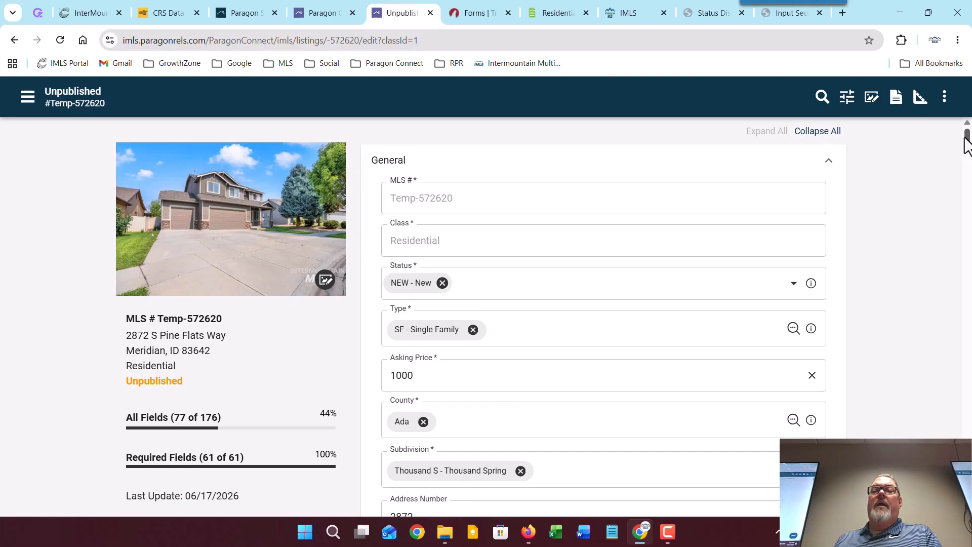
{"action": "left_click", "coordinate": [454, 14]}
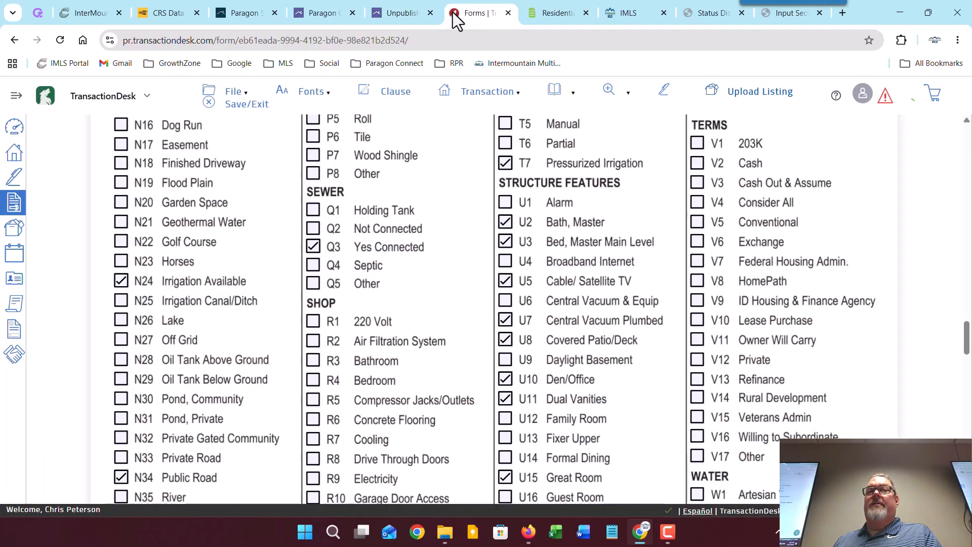
{"action": "scroll", "coordinate": [555, 282], "scroll_direction": "up", "scroll_amount": 10}
{"action": "key", "text": "ctrl+shift+Tab"}
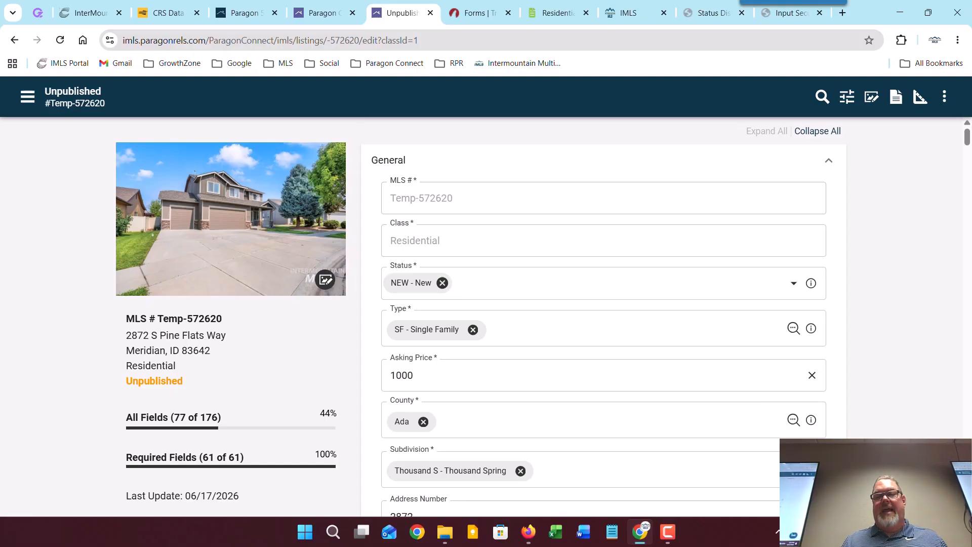
Step: Attempt to publish the listing, surfacing 7 errors and 1 warning including Validate Location
{"action": "left_click", "coordinate": [933, 490]}
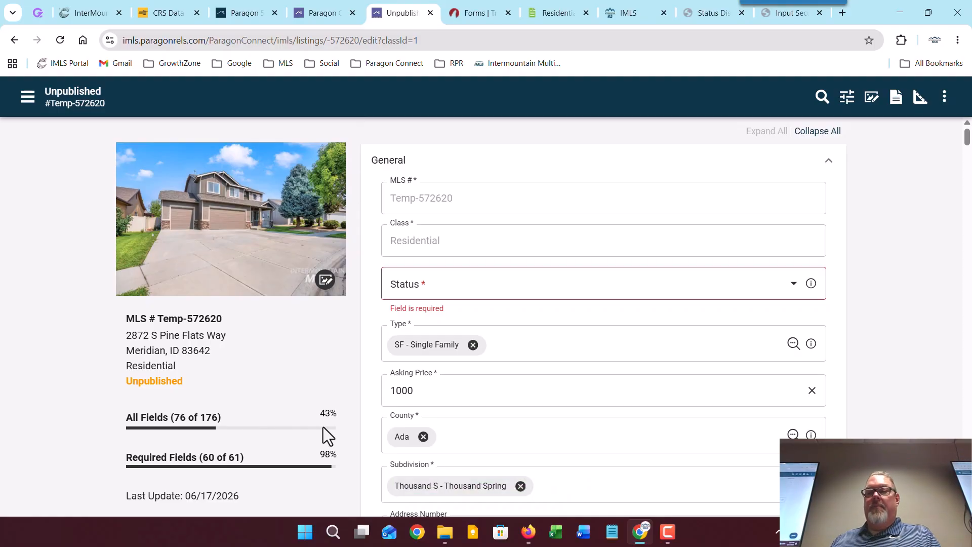
{"action": "left_click", "coordinate": [934, 490]}
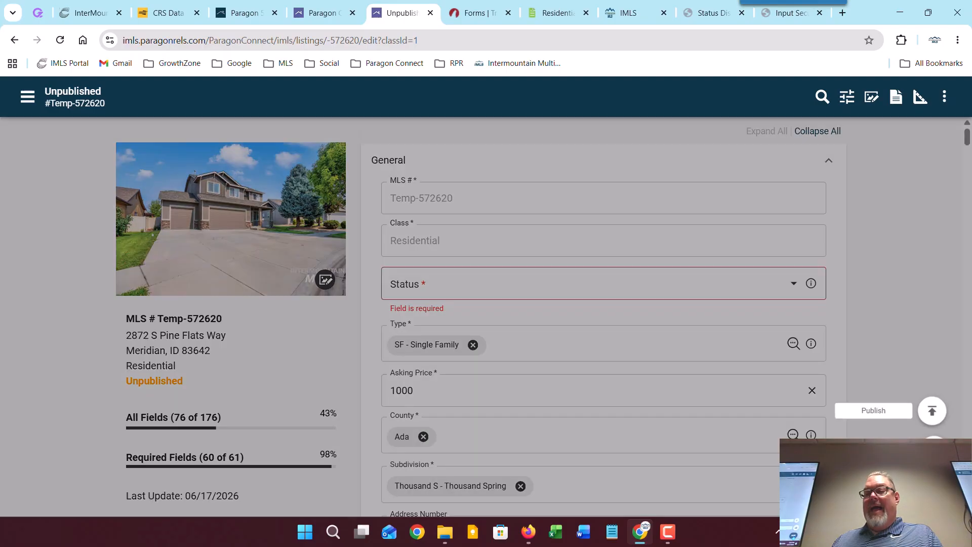
{"action": "left_click", "coordinate": [933, 412]}
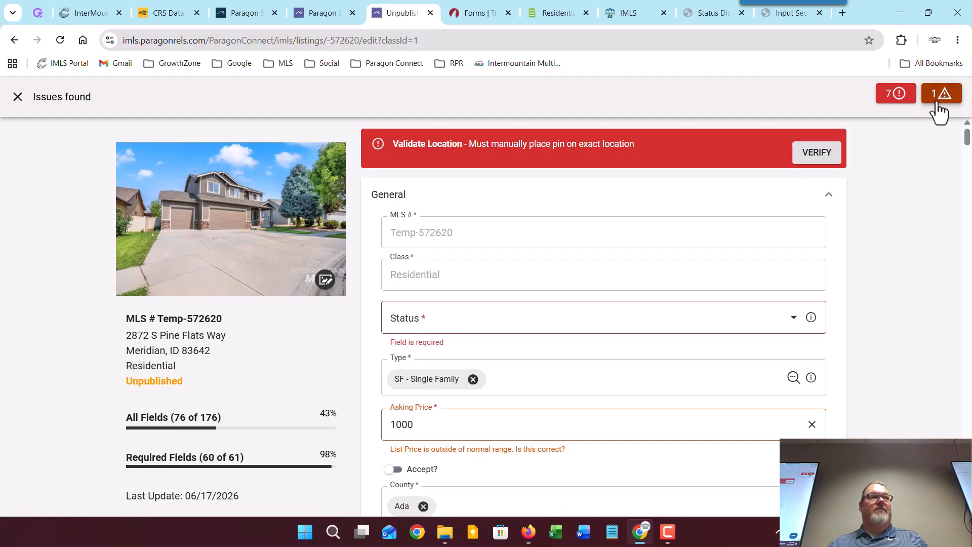
{"action": "left_click", "coordinate": [812, 161]}
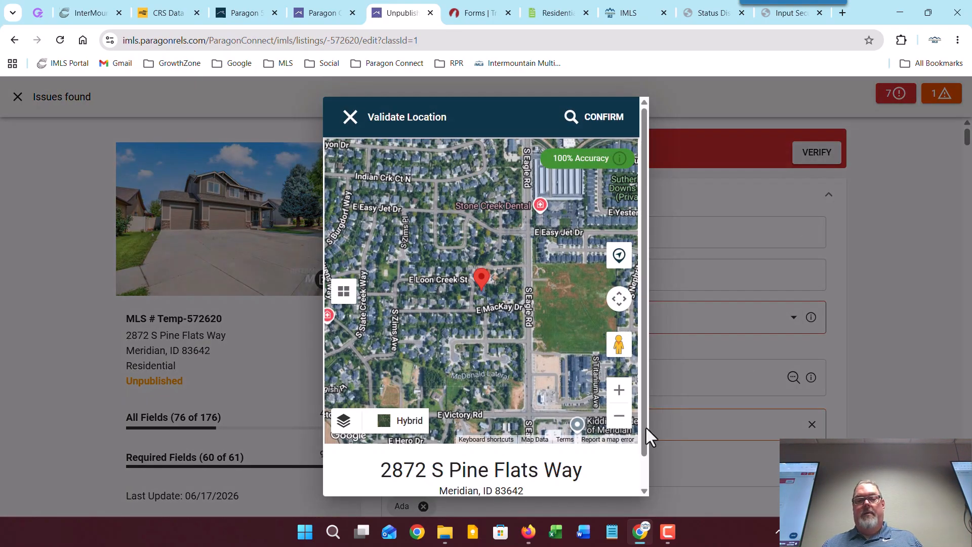
{"action": "left_click", "coordinate": [620, 389]}
{"action": "left_click", "coordinate": [620, 389]}
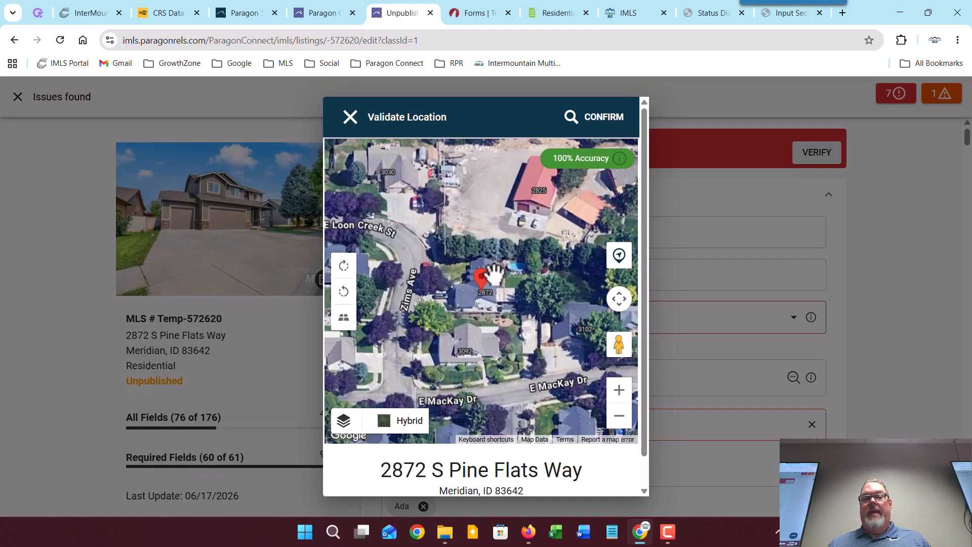
{"action": "left_click_drag", "start_coordinate": [482, 271], "coordinate": [470, 326]}
{"action": "left_click", "coordinate": [618, 416]}
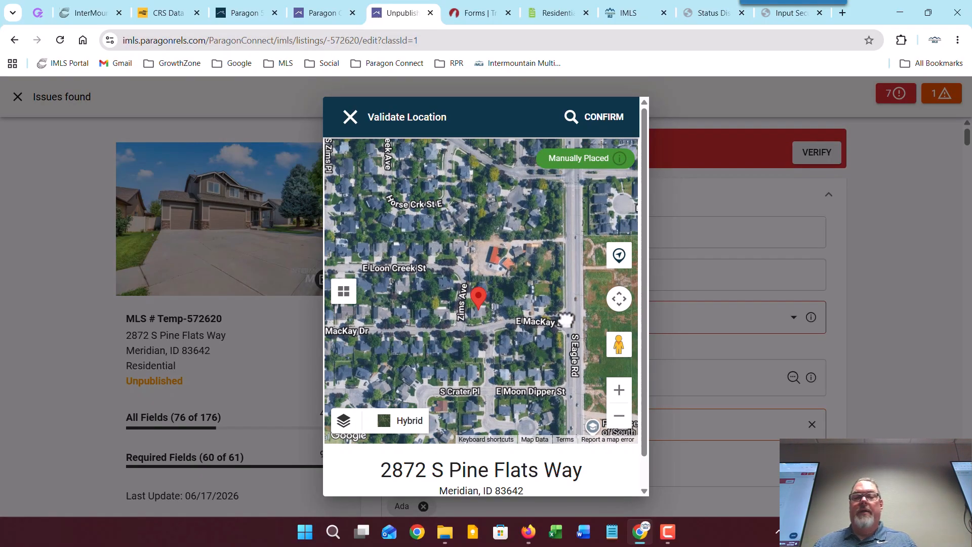
{"action": "left_click_drag", "start_coordinate": [567, 317], "coordinate": [430, 317]}
{"action": "left_click_drag", "start_coordinate": [515, 347], "coordinate": [480, 317]}
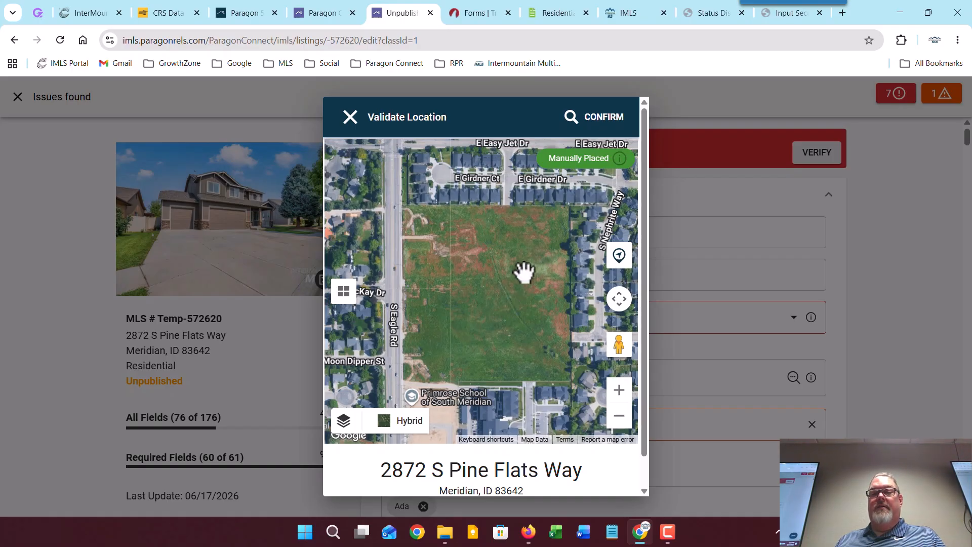
Step: Confirm the pinned location, set Status to NEW - New and save
{"action": "left_click", "coordinate": [596, 122]}
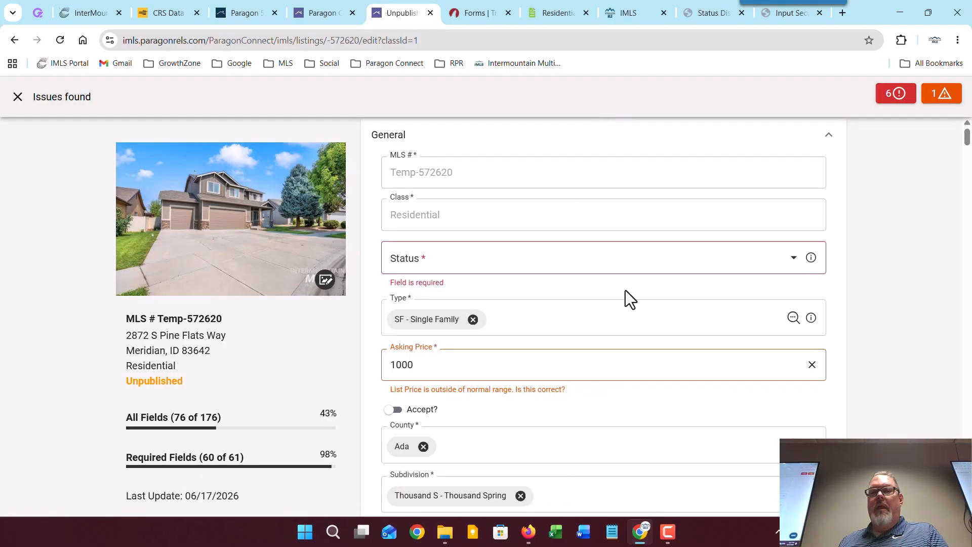
{"action": "left_click", "coordinate": [895, 96]}
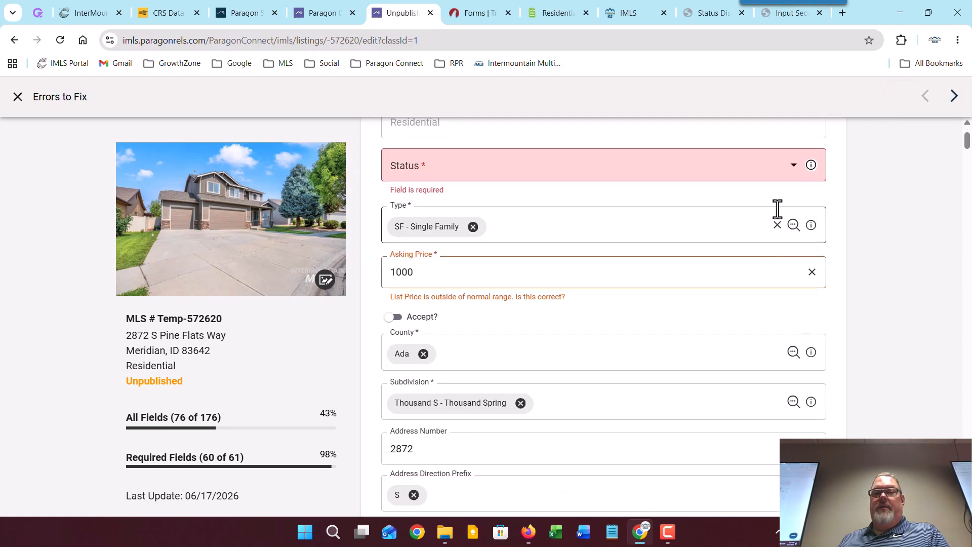
{"action": "left_click", "coordinate": [793, 167]}
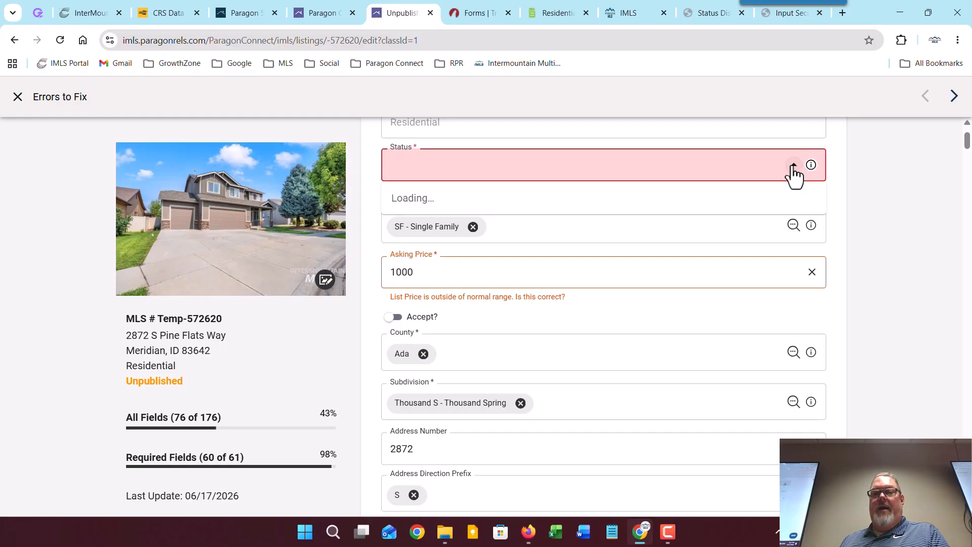
{"action": "scroll", "coordinate": [566, 310], "scroll_direction": "down", "scroll_amount": 3}
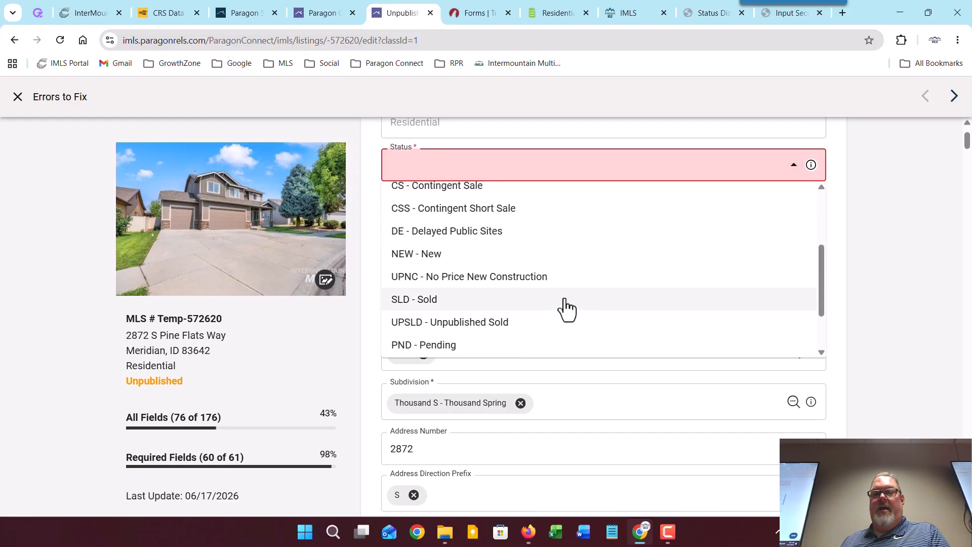
{"action": "left_click", "coordinate": [563, 258]}
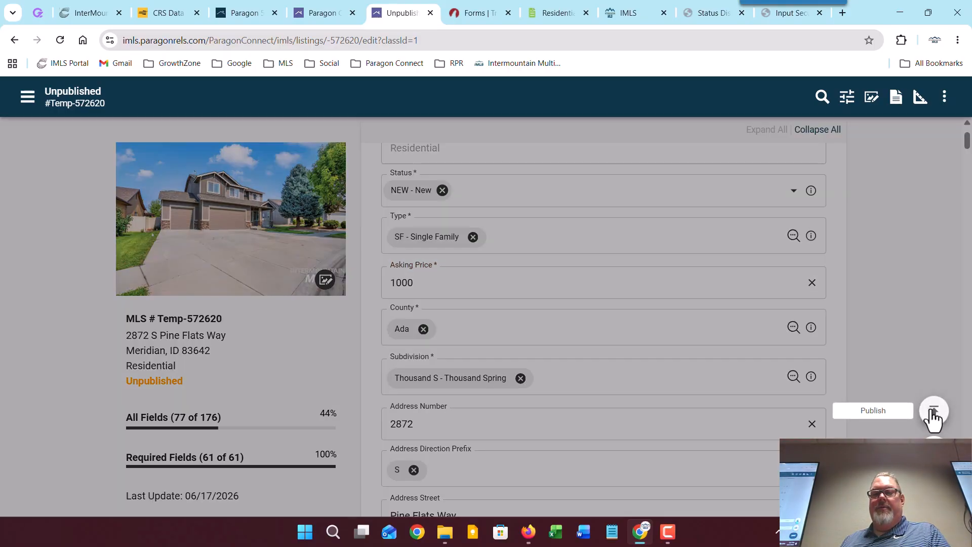
{"action": "left_click", "coordinate": [931, 411]}
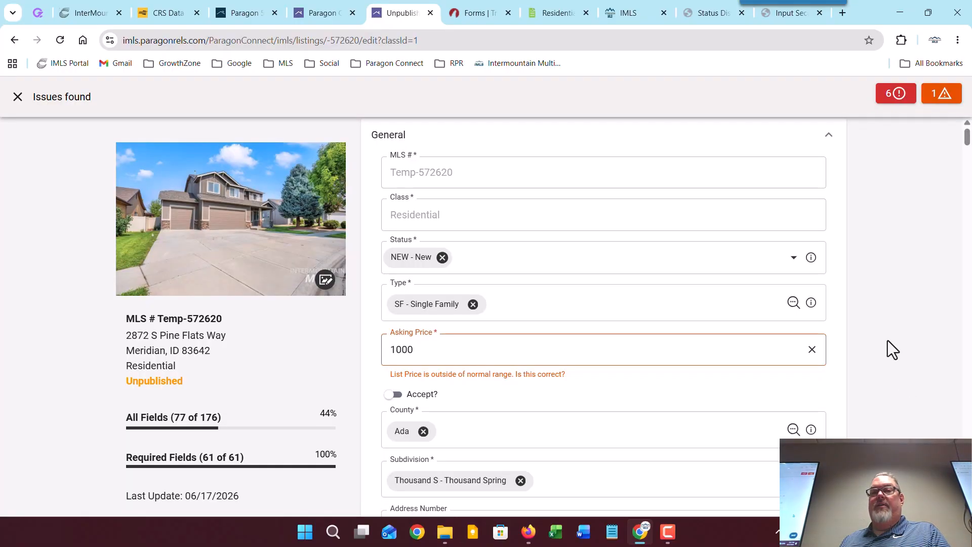
Step: Accept the out-of-range 1000 asking price to clear the warning, then save
{"action": "left_click", "coordinate": [942, 104]}
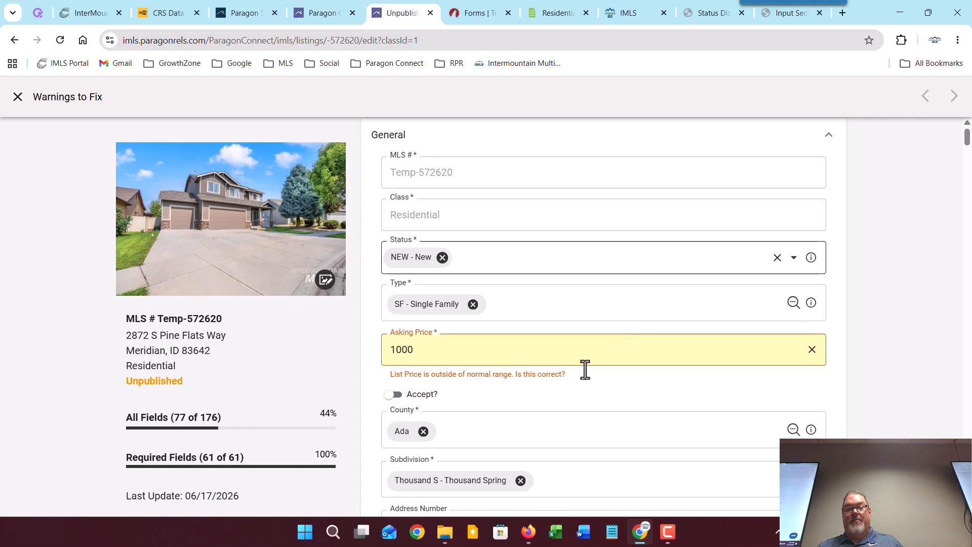
{"action": "scroll", "coordinate": [584, 369], "scroll_direction": "down", "scroll_amount": 3}
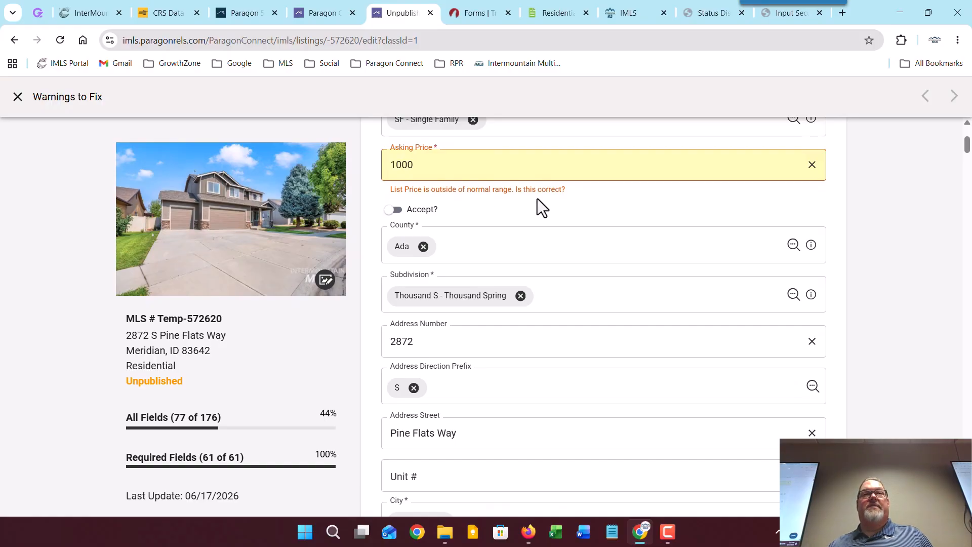
{"action": "left_click", "coordinate": [394, 209]}
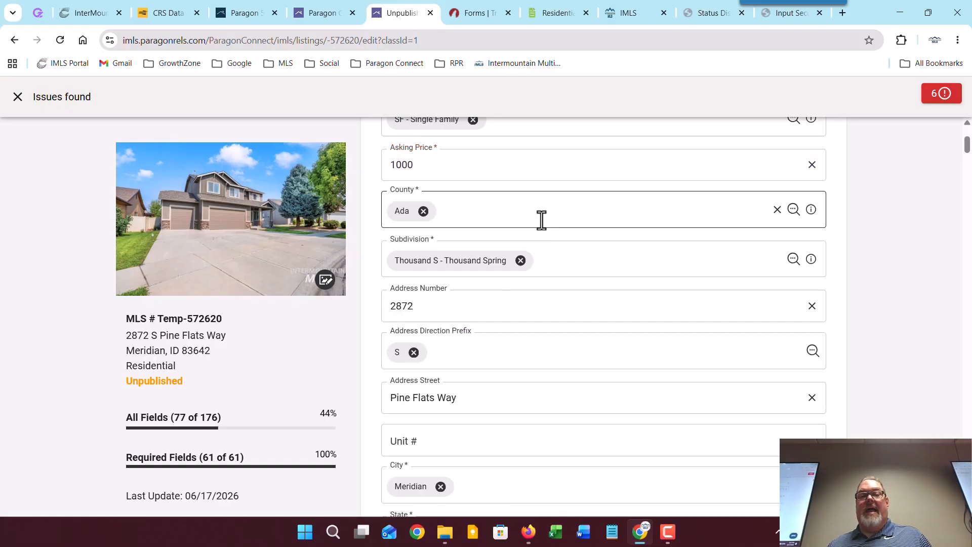
{"action": "mouse_move", "coordinate": [926, 408]}
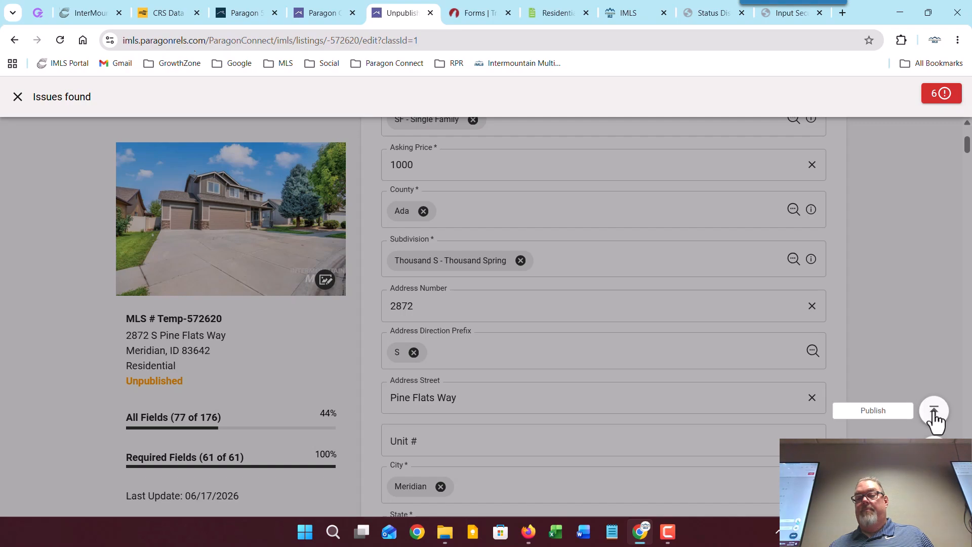
{"action": "left_click", "coordinate": [863, 408]}
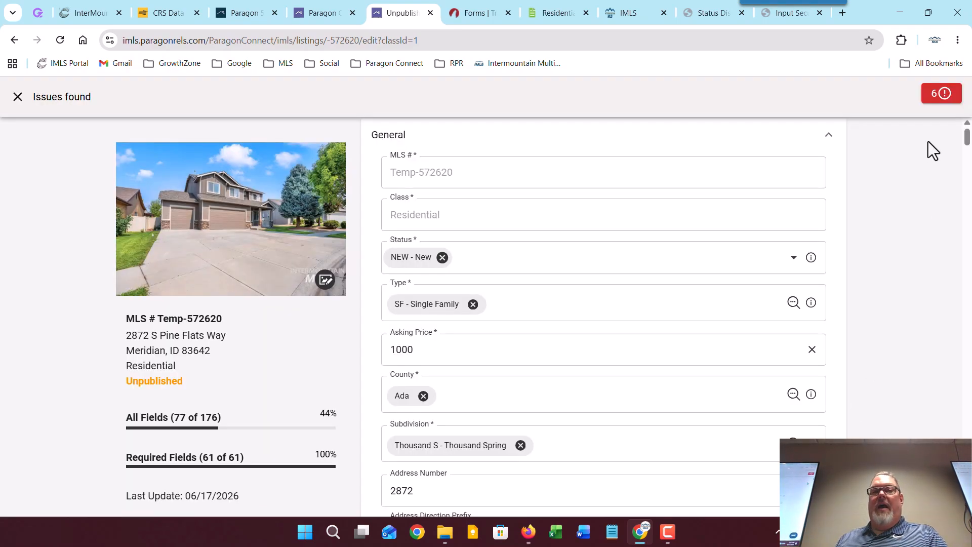
Step: Jump to the # Acres error (0.240) and bring the Land Size field into view
{"action": "left_click", "coordinate": [941, 97]}
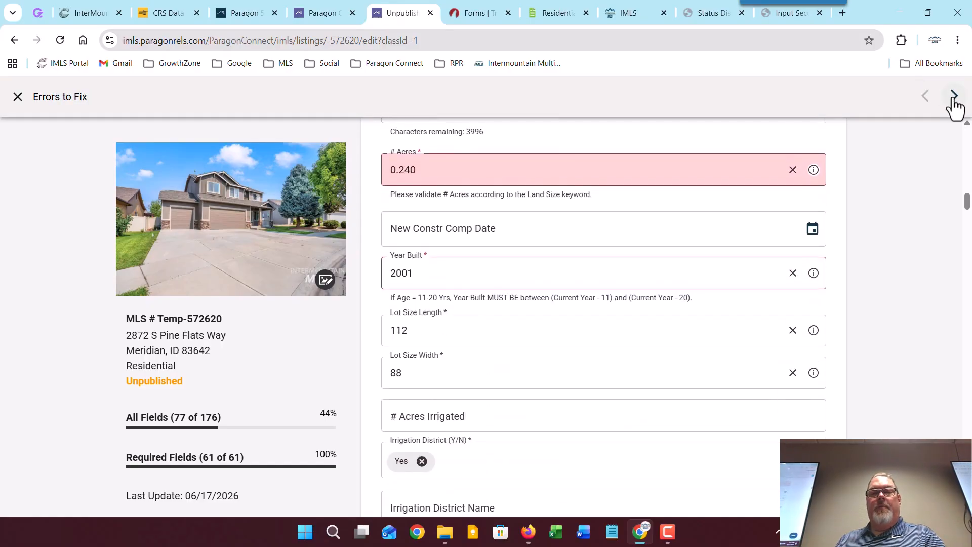
{"action": "scroll", "coordinate": [921, 232], "scroll_direction": "up", "scroll_amount": 4}
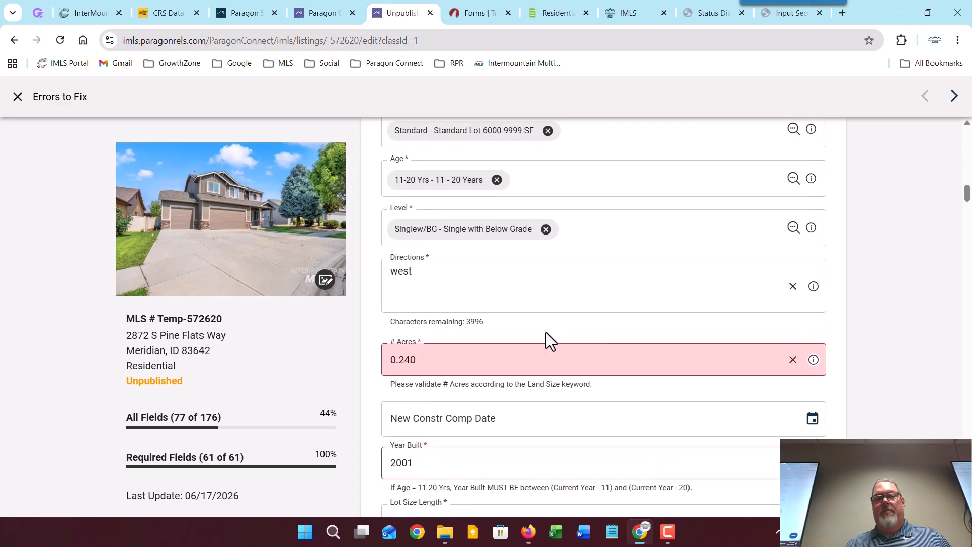
{"action": "scroll", "coordinate": [539, 332], "scroll_direction": "up", "scroll_amount": 1}
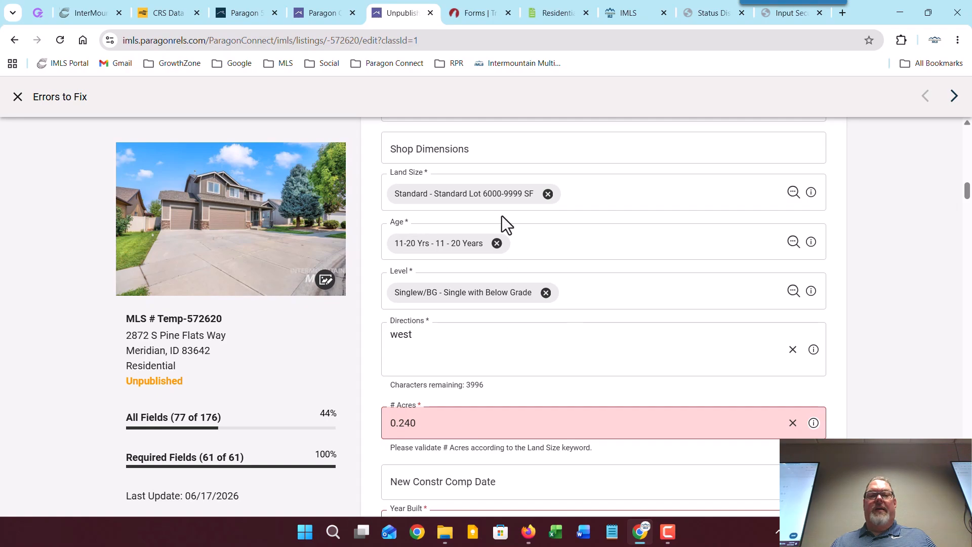
Step: Look up .24 acres in square feet on Google (10454.4), then go back to the listing tab
{"action": "left_click", "coordinate": [847, 15]}
{"action": "type", "text": ".24"}
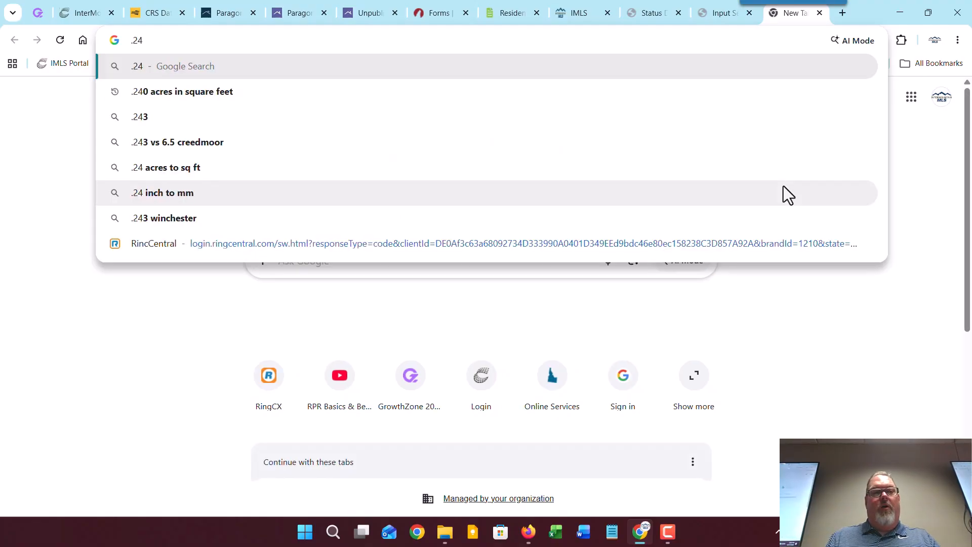
{"action": "left_click", "coordinate": [156, 92]}
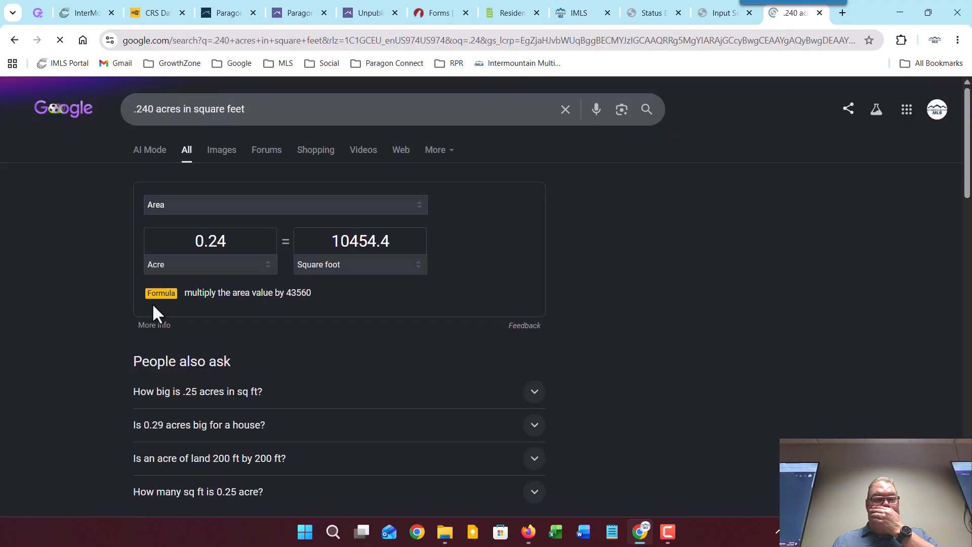
{"action": "left_click", "coordinate": [383, 12]}
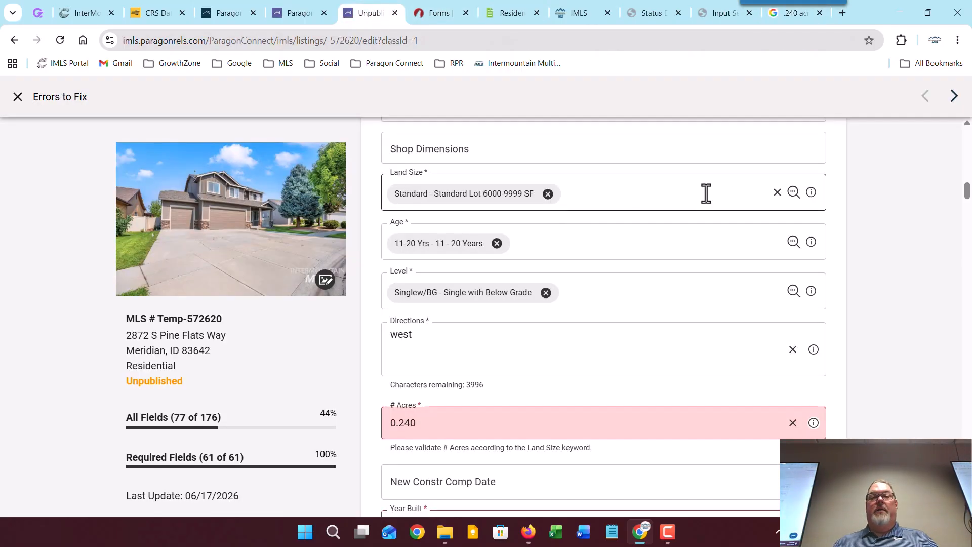
Step: Set the listing's Land Size to 10000 SF (.49 AC)
{"action": "left_click", "coordinate": [793, 192]}
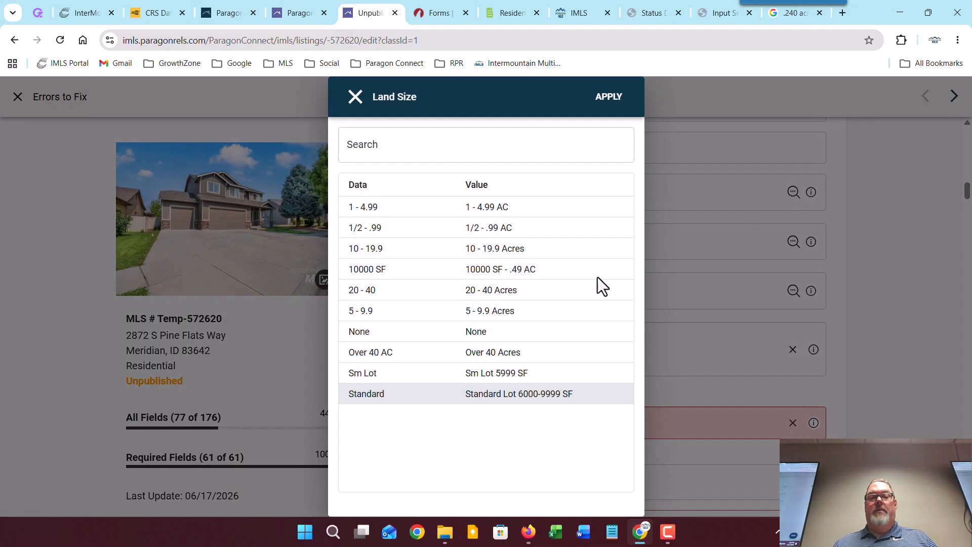
{"action": "left_click", "coordinate": [527, 268]}
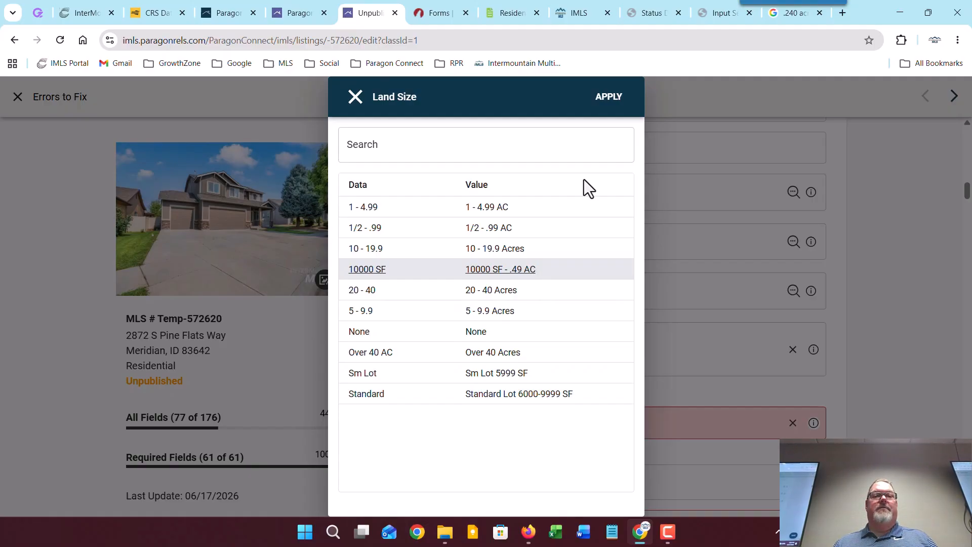
{"action": "left_click", "coordinate": [602, 101]}
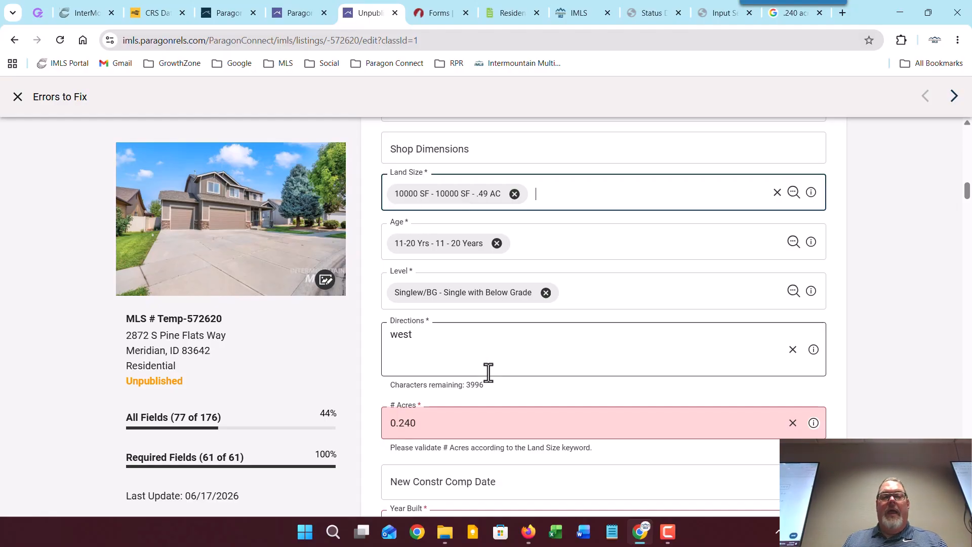
{"action": "scroll", "coordinate": [483, 360], "scroll_direction": "down", "scroll_amount": 3}
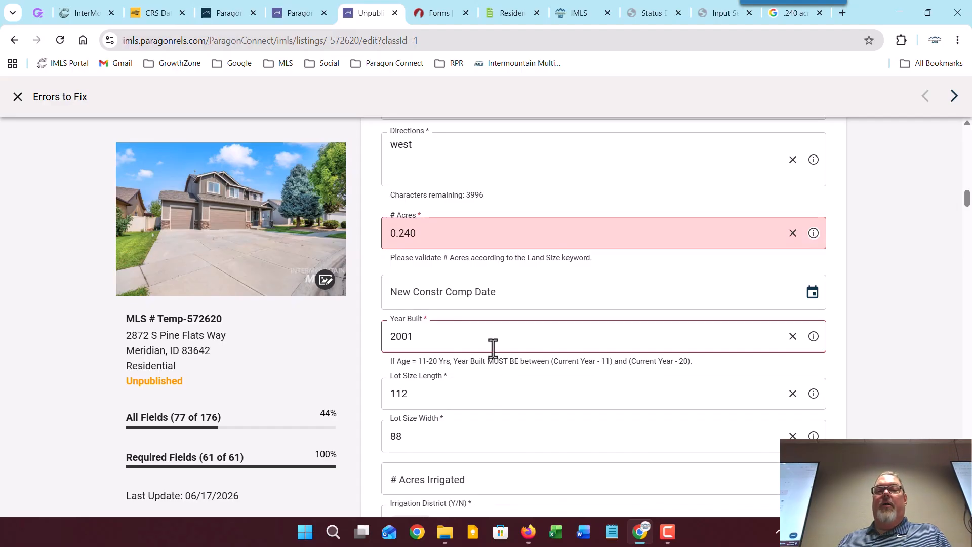
{"action": "scroll", "coordinate": [493, 348], "scroll_direction": "up", "scroll_amount": 3}
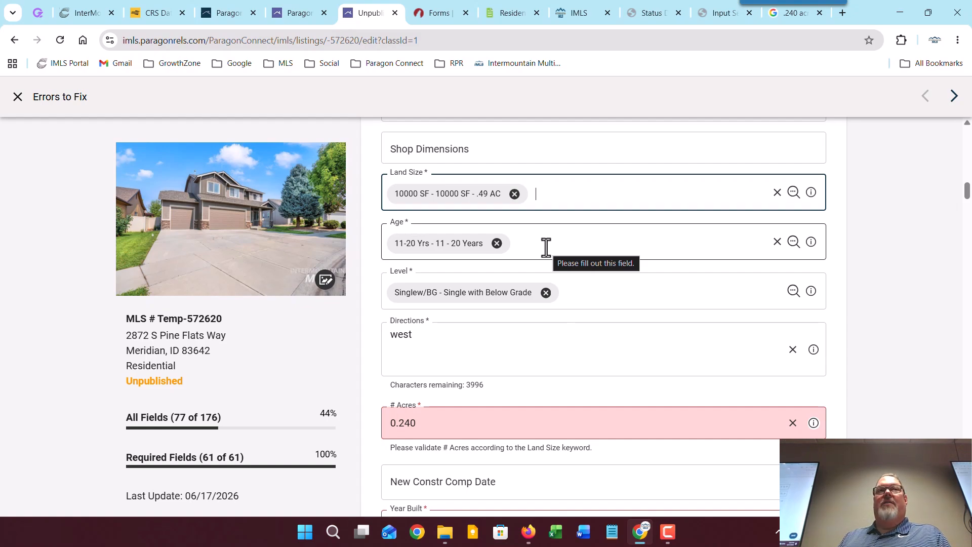
Step: Change Age to 21-30 Years and advance to the next flagged error
{"action": "left_click", "coordinate": [793, 243]}
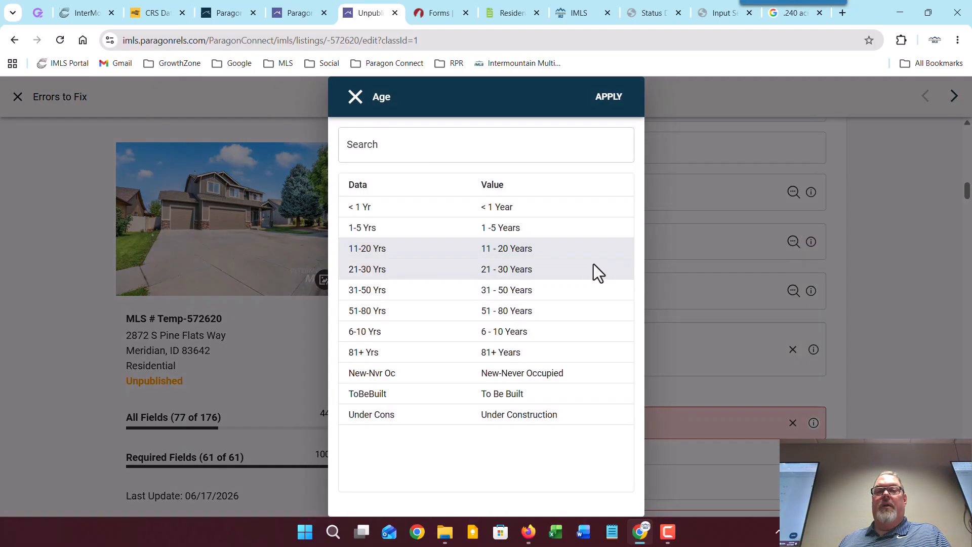
{"action": "left_click", "coordinate": [567, 270]}
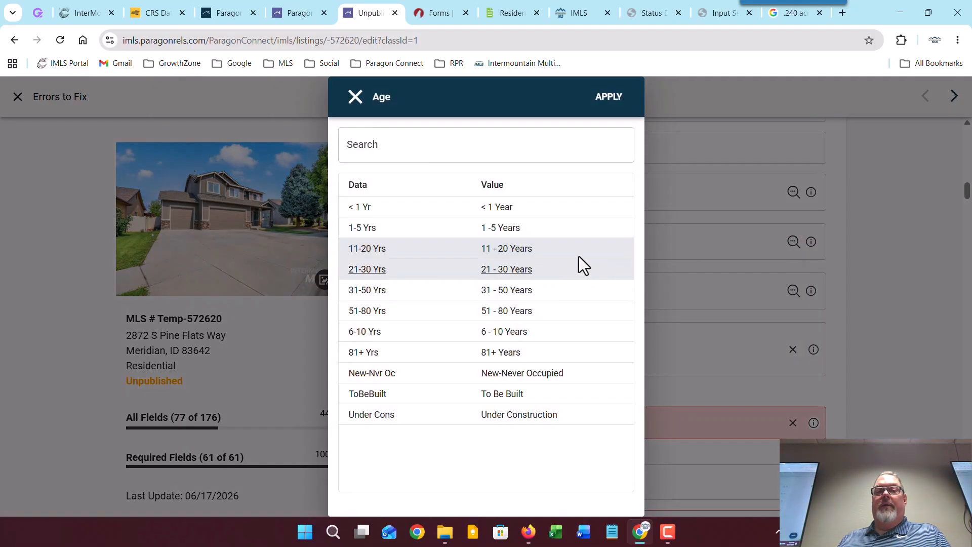
{"action": "left_click", "coordinate": [612, 104]}
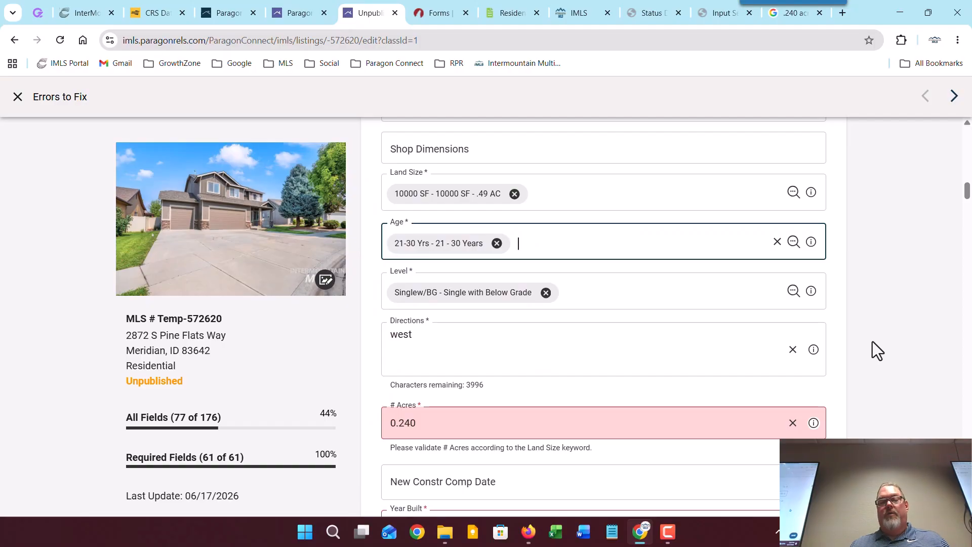
{"action": "scroll", "coordinate": [872, 342], "scroll_direction": "down", "scroll_amount": 1}
{"action": "scroll", "coordinate": [873, 341], "scroll_direction": "down", "scroll_amount": 2}
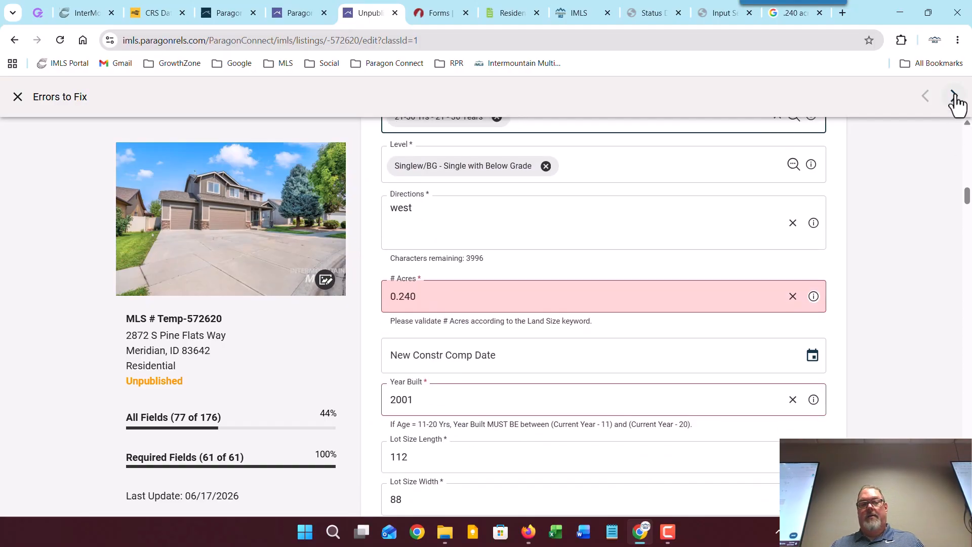
{"action": "left_click", "coordinate": [953, 96]}
Step: Step to the Bedroom 2 Level error and save the draft, leaving 4 issues
{"action": "left_click", "coordinate": [953, 96]}
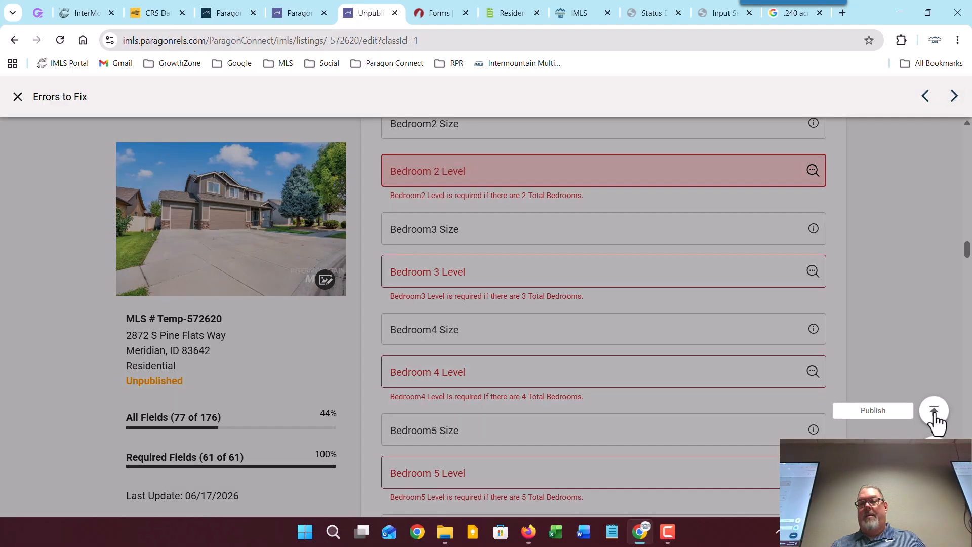
{"action": "left_click", "coordinate": [934, 413]}
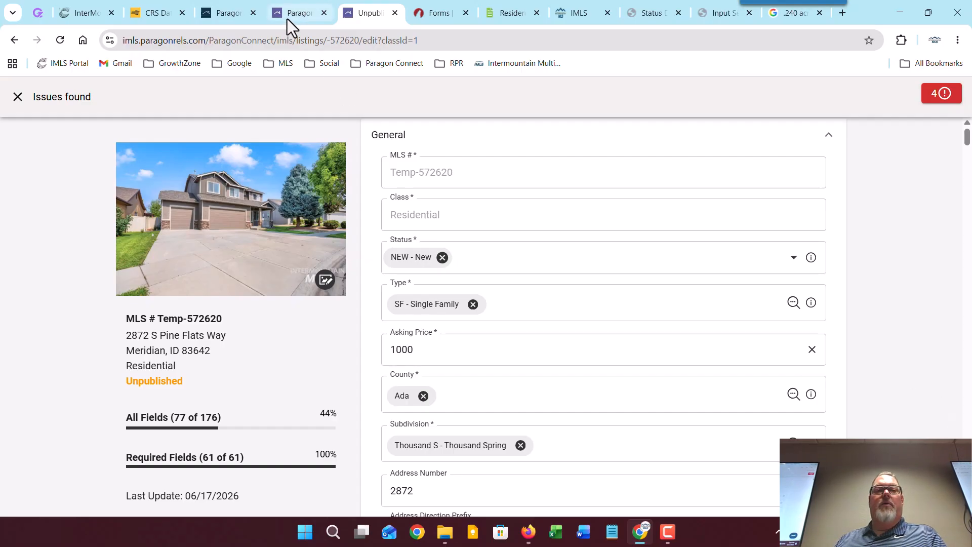
Step: In Paragon 5, open partial listing 572620 under My Listings, then return to the Connect edit page
{"action": "left_click", "coordinate": [221, 16]}
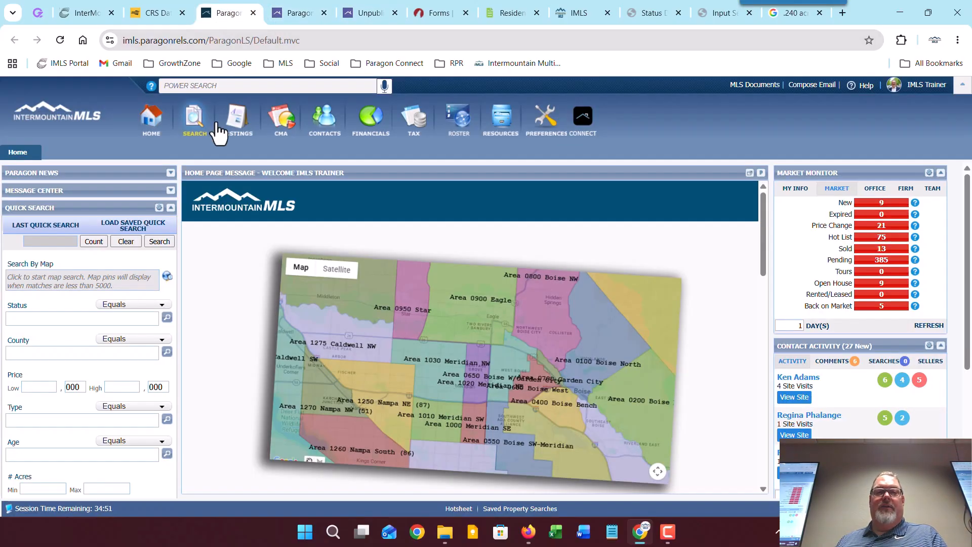
{"action": "mouse_move", "coordinate": [236, 121]}
{"action": "left_click", "coordinate": [372, 177]}
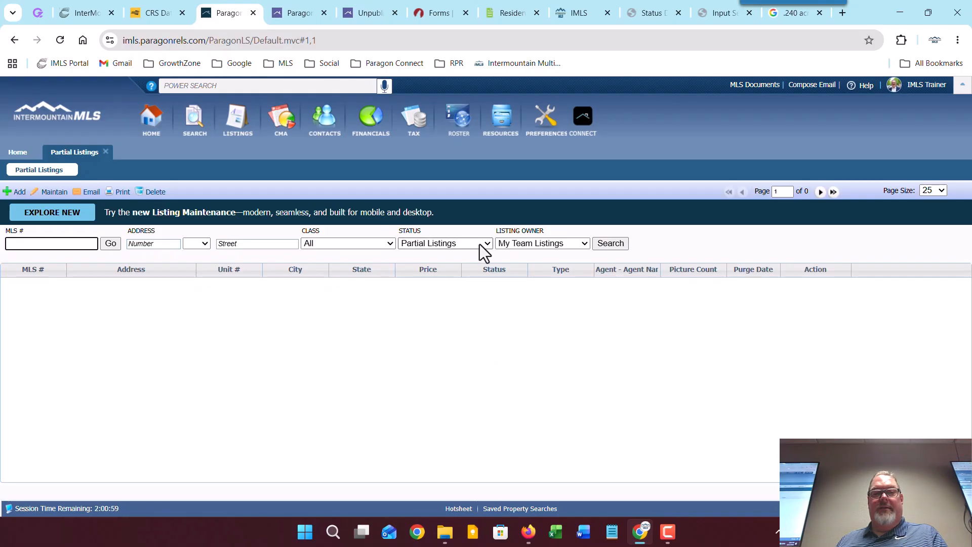
{"action": "left_click", "coordinate": [519, 245]}
{"action": "left_click", "coordinate": [509, 256]}
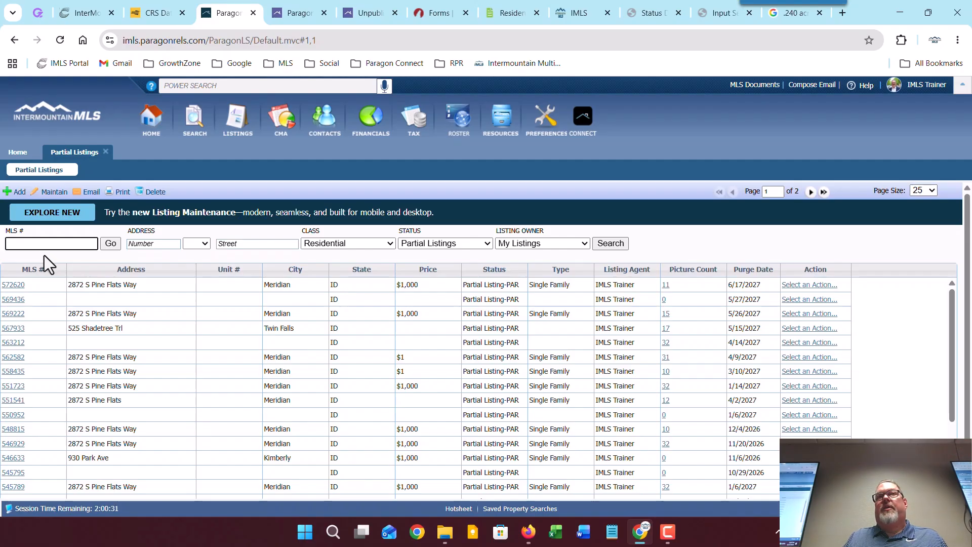
{"action": "left_click", "coordinate": [14, 285]}
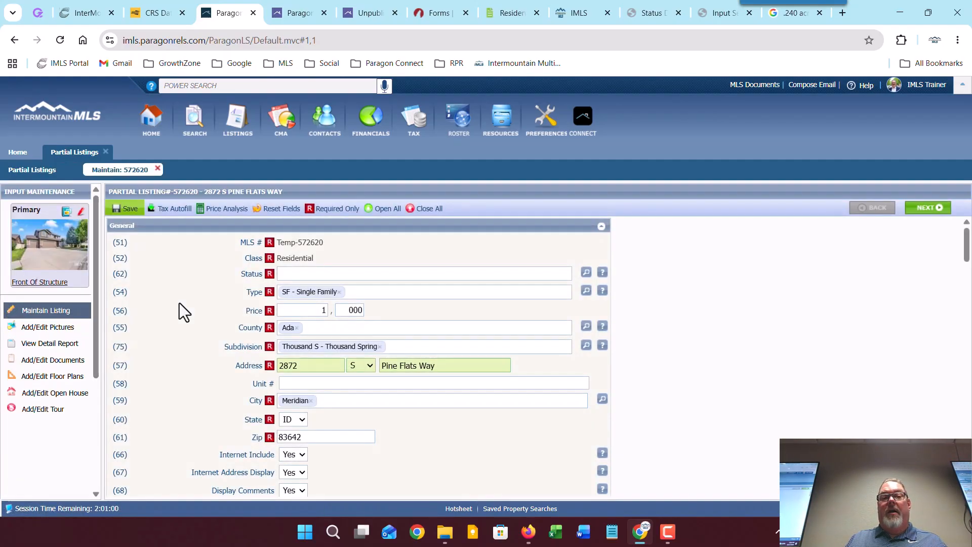
{"action": "mouse_move", "coordinate": [133, 215]}
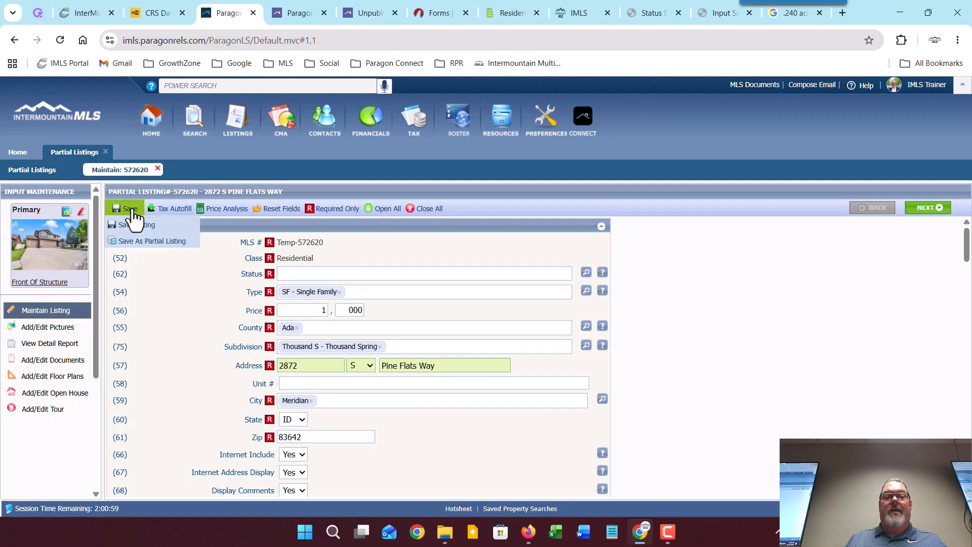
{"action": "left_click", "coordinate": [177, 235]}
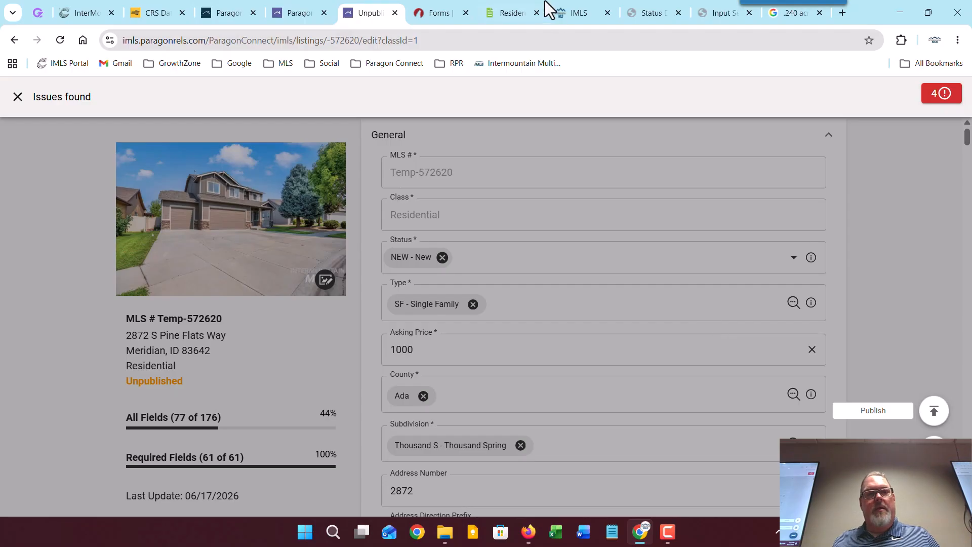
Step: Close Third Party Integrations and display the search results in Spreadsheet view
{"action": "left_click", "coordinate": [298, 13]}
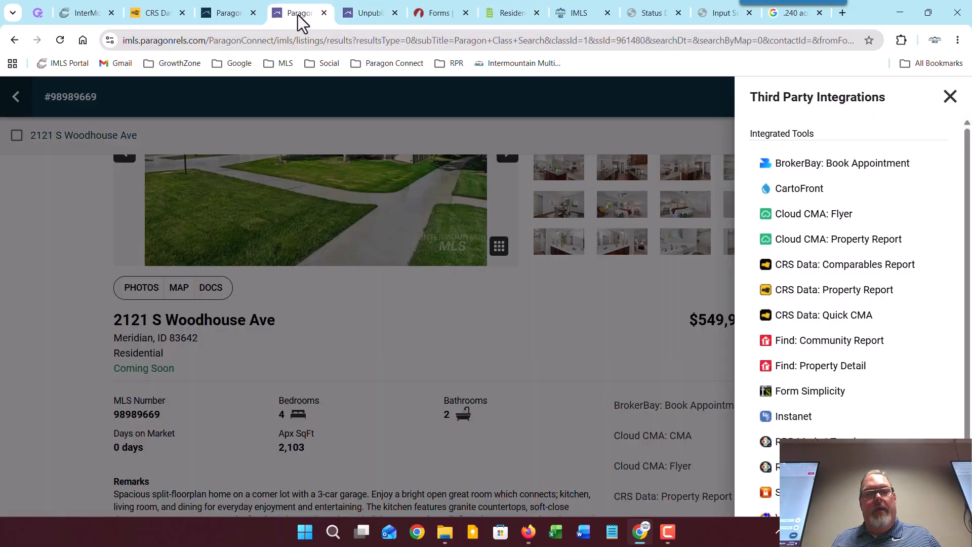
{"action": "left_click", "coordinate": [431, 331]}
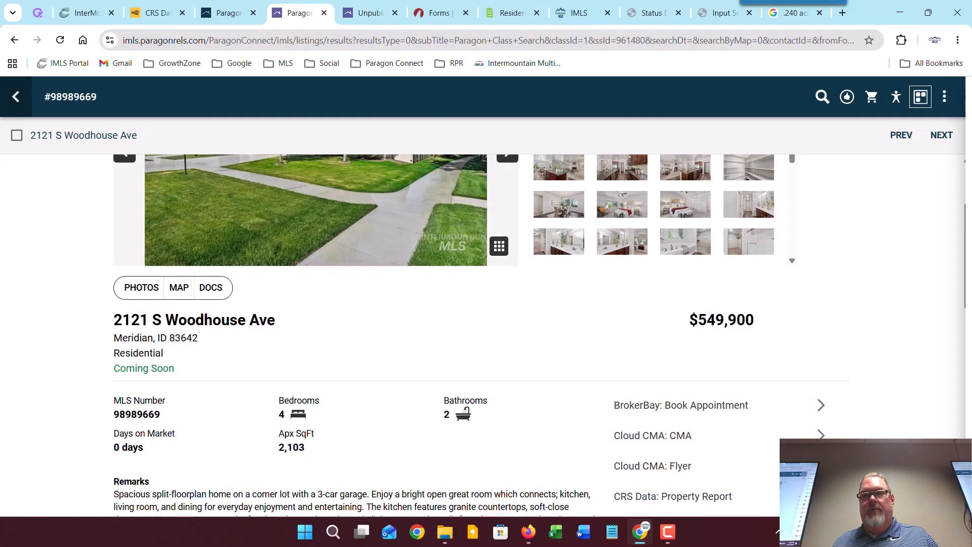
{"action": "left_click", "coordinate": [14, 97]}
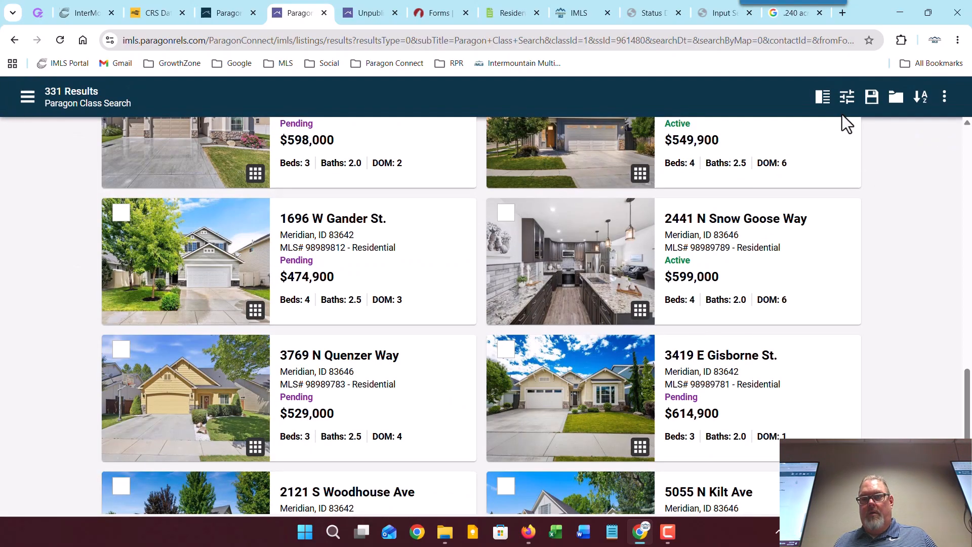
{"action": "left_click", "coordinate": [821, 98]}
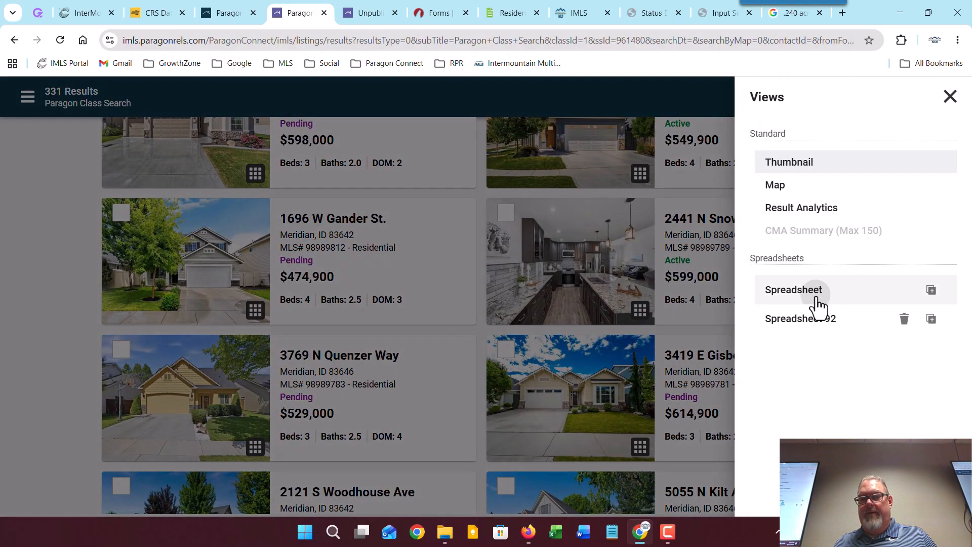
{"action": "left_click", "coordinate": [822, 292]}
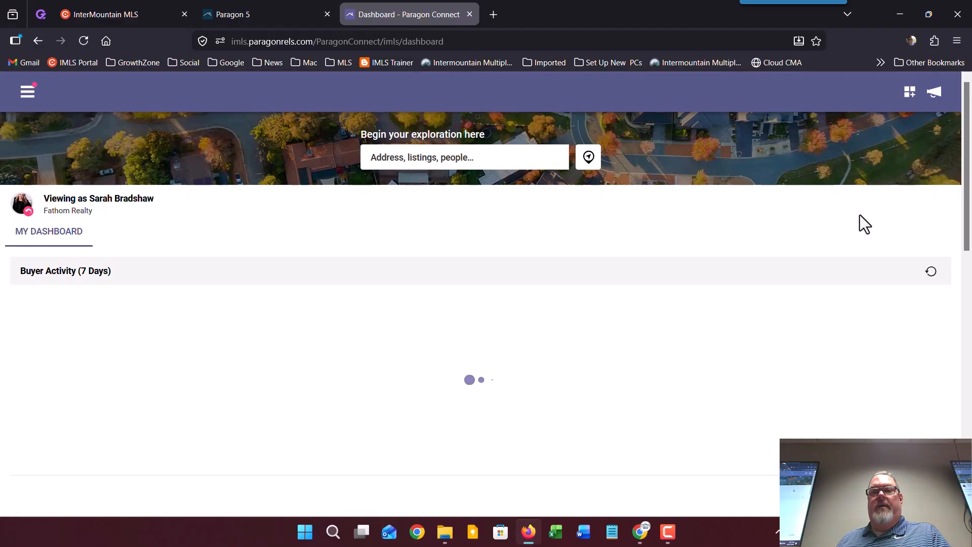
{"action": "scroll", "coordinate": [859, 215], "scroll_direction": "down", "scroll_amount": 5}
Step: Add a Sell Side Tracker widget through Customize Dashboard and save the layout
{"action": "scroll", "coordinate": [859, 215], "scroll_direction": "up", "scroll_amount": 5}
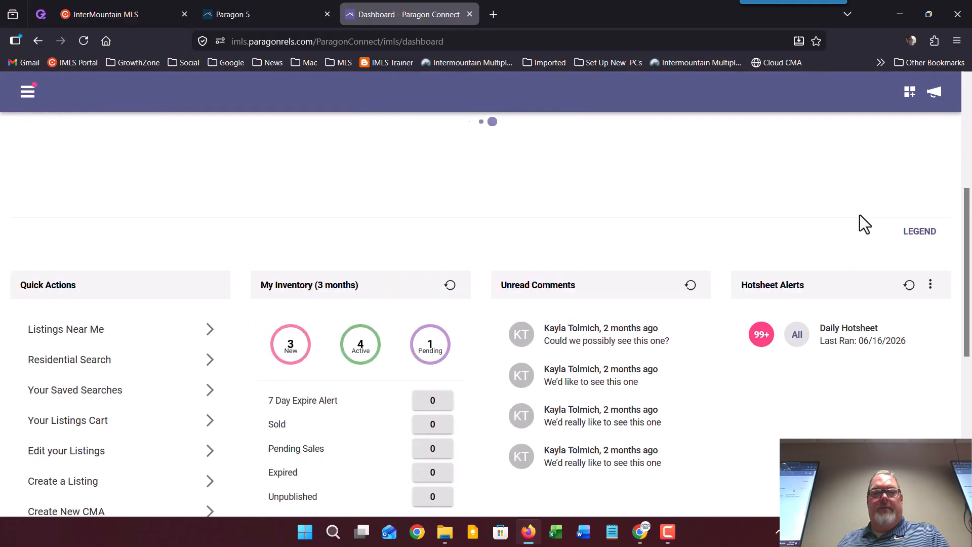
{"action": "left_click", "coordinate": [910, 94]}
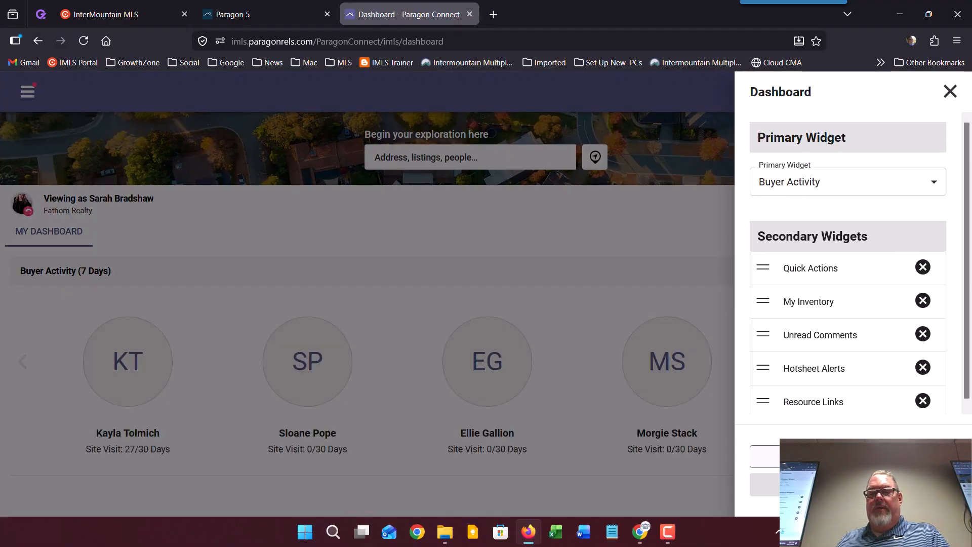
{"action": "left_click", "coordinate": [764, 456]}
{"action": "scroll", "coordinate": [850, 432], "scroll_direction": "down", "scroll_amount": 3}
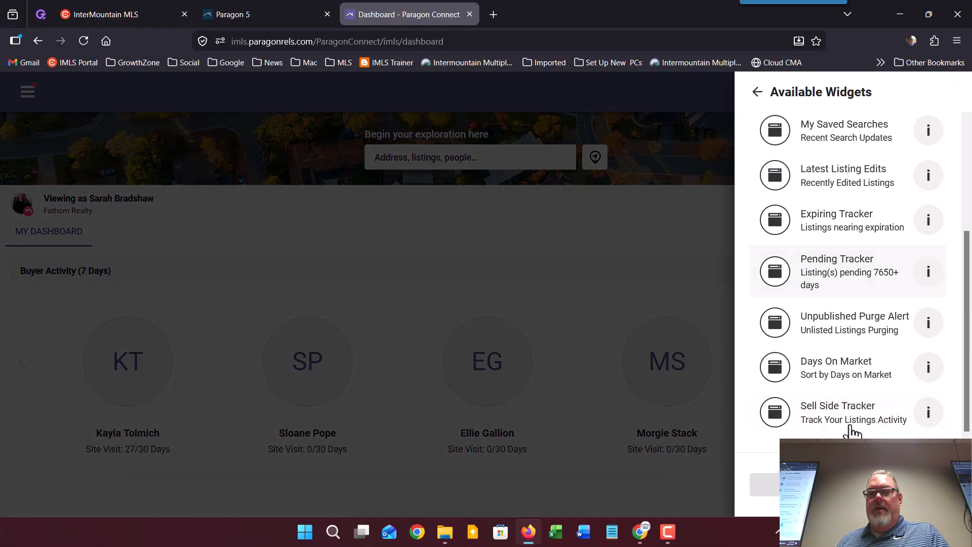
{"action": "left_click", "coordinate": [775, 412]}
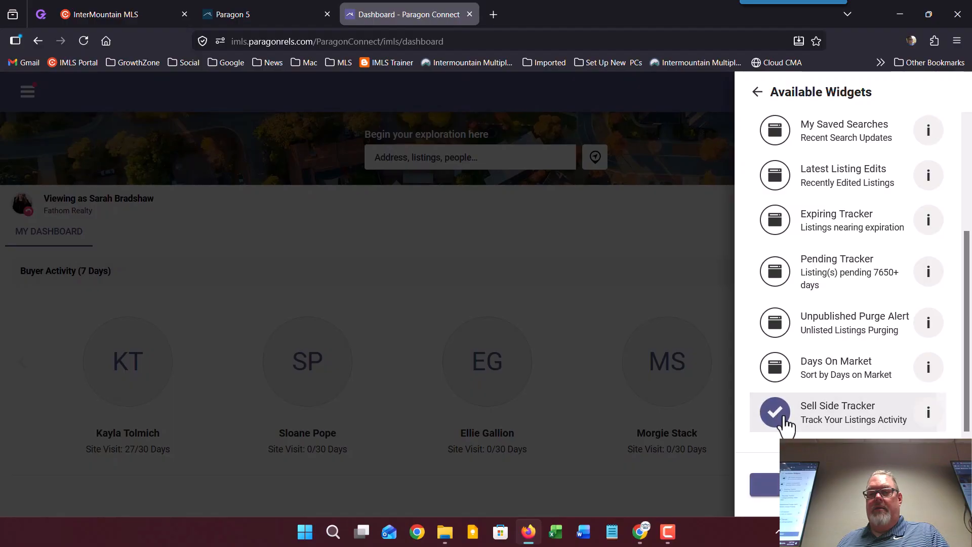
{"action": "left_click", "coordinate": [764, 485]}
{"action": "left_click", "coordinate": [764, 485]}
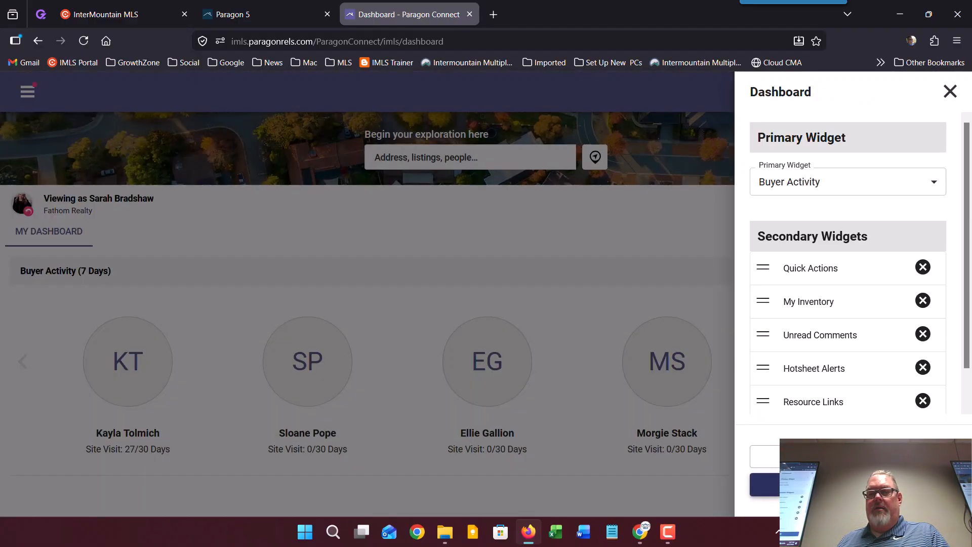
{"action": "scroll", "coordinate": [749, 318], "scroll_direction": "down", "scroll_amount": 5}
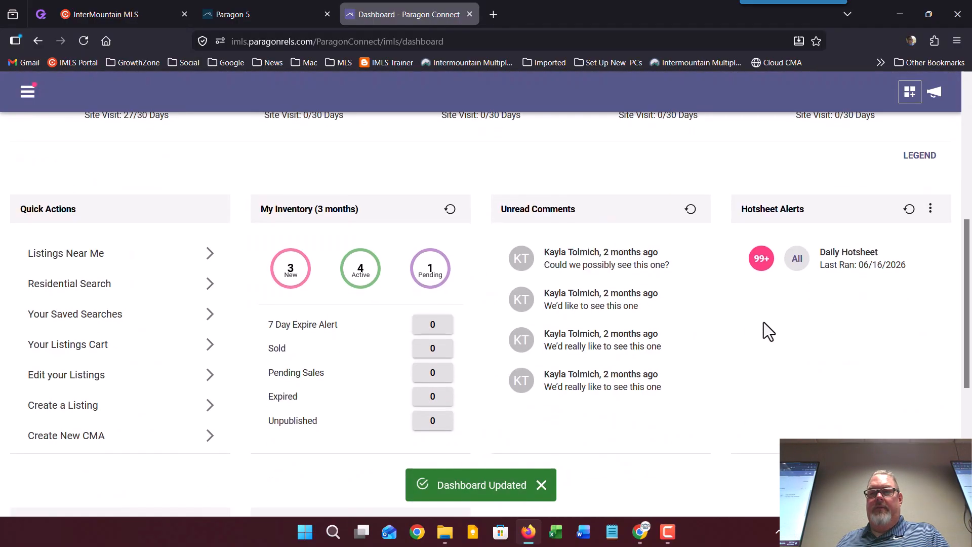
{"action": "scroll", "coordinate": [759, 324], "scroll_direction": "down", "scroll_amount": 5}
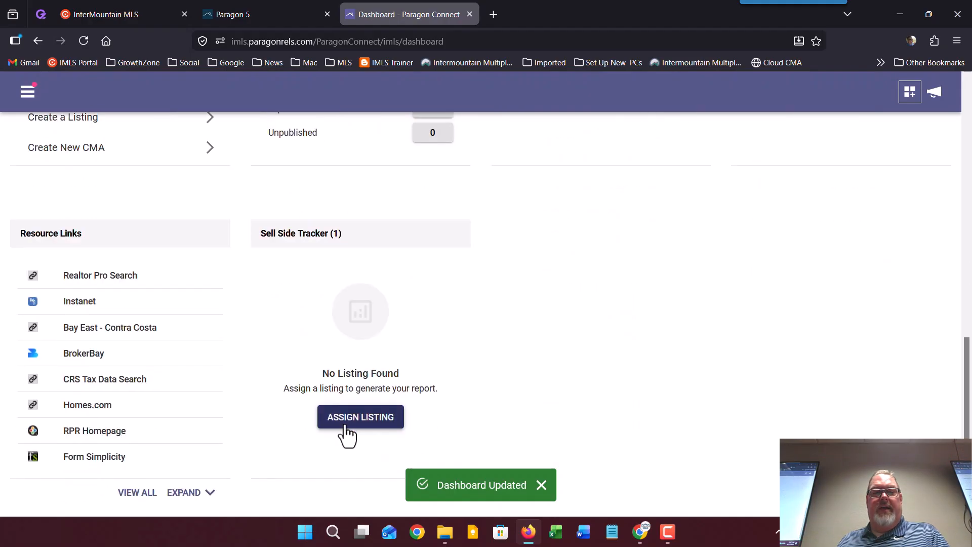
{"action": "left_click", "coordinate": [367, 417]}
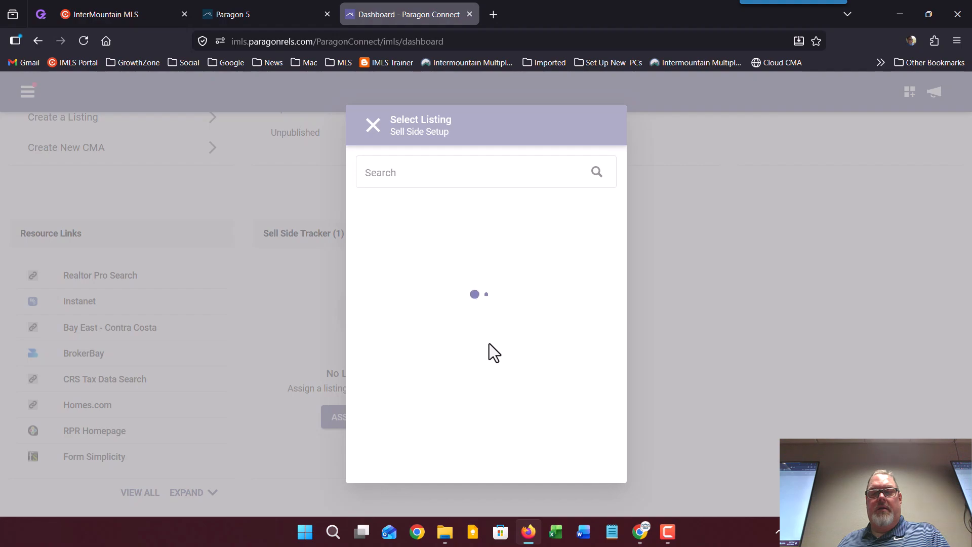
{"action": "scroll", "coordinate": [506, 398], "scroll_direction": "down", "scroll_amount": 10}
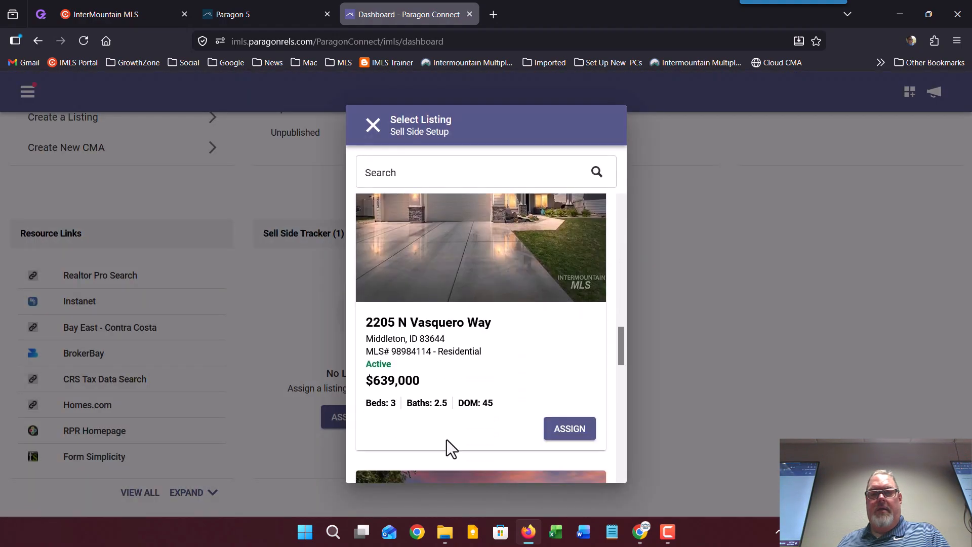
{"action": "left_click", "coordinate": [640, 531]}
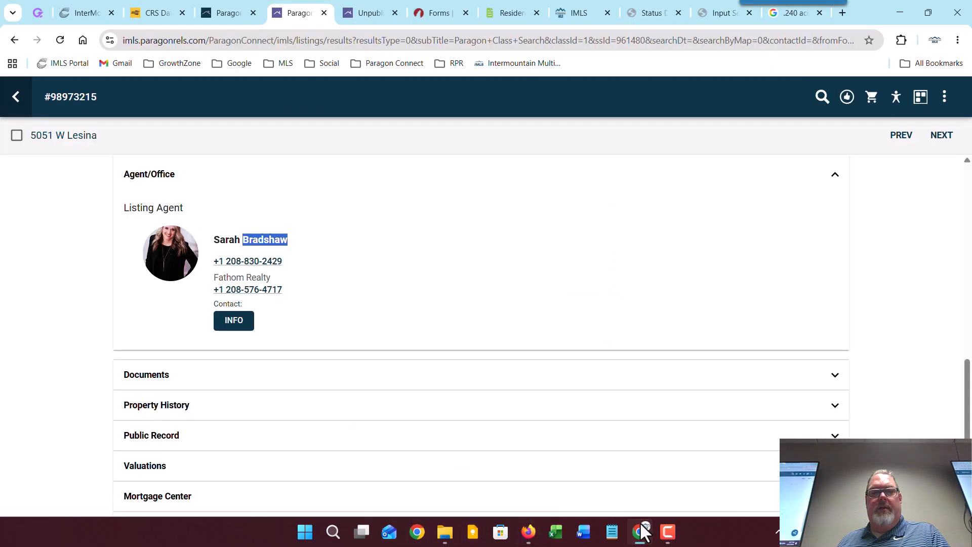
{"action": "left_click", "coordinate": [642, 530]}
{"action": "scroll", "coordinate": [470, 390], "scroll_direction": "down", "scroll_amount": 3}
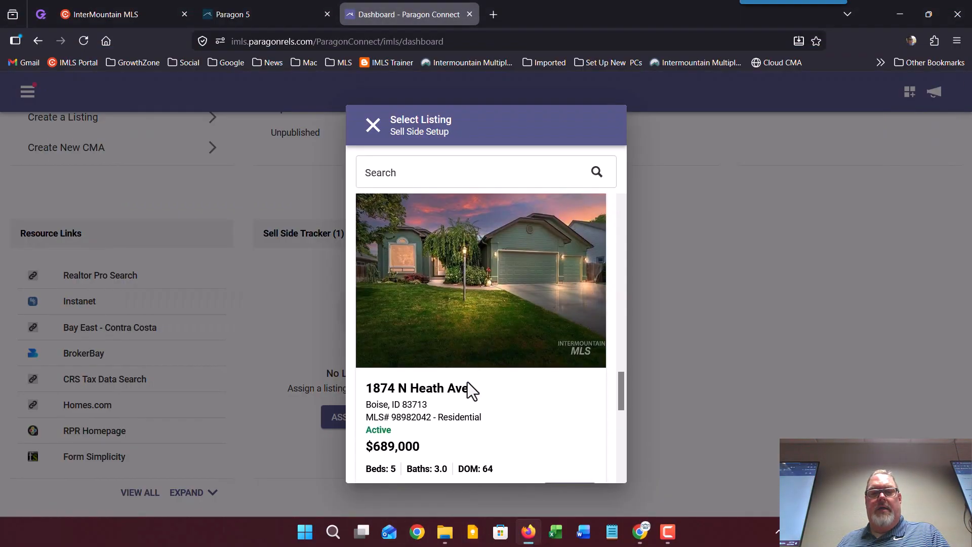
{"action": "scroll", "coordinate": [472, 390], "scroll_direction": "down", "scroll_amount": 3}
{"action": "scroll", "coordinate": [540, 477], "scroll_direction": "down", "scroll_amount": 1}
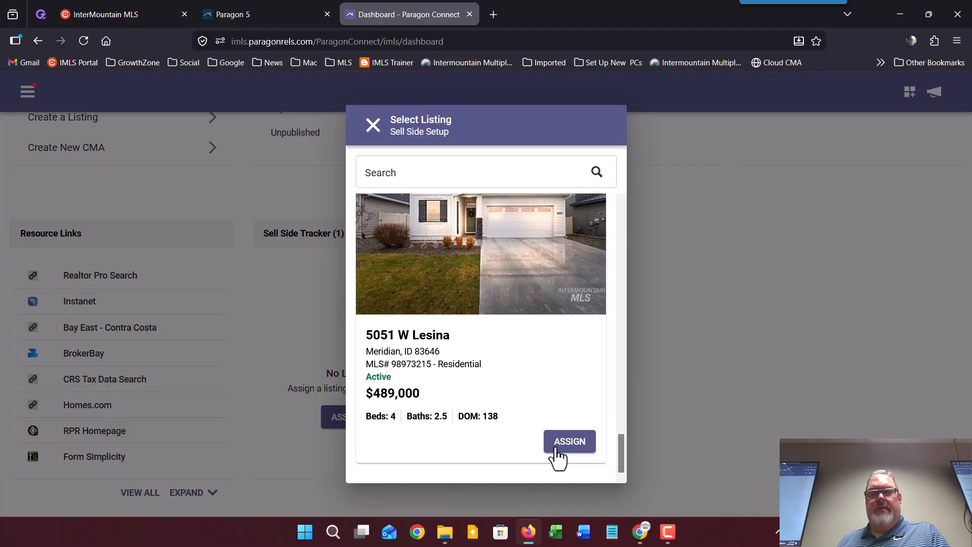
{"action": "left_click", "coordinate": [557, 452]}
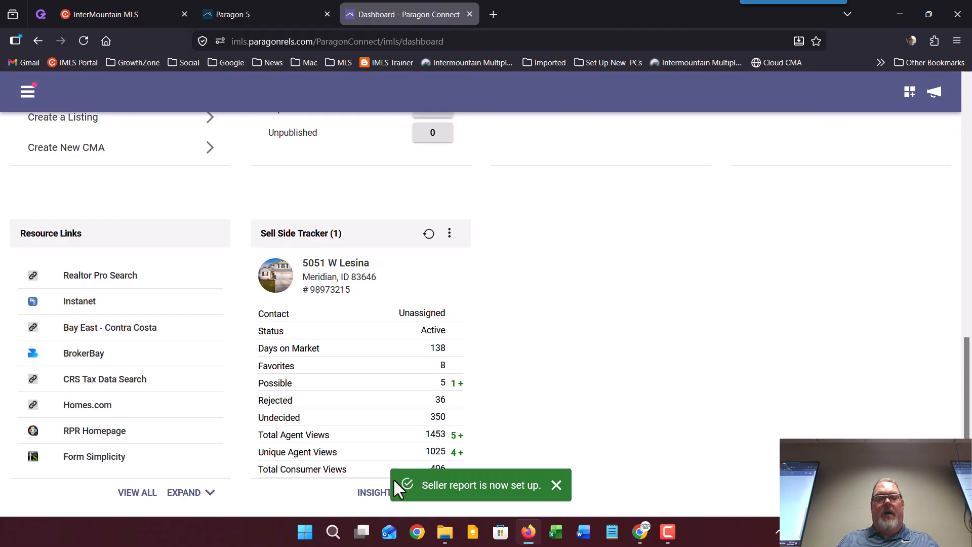
{"action": "left_click", "coordinate": [560, 485]}
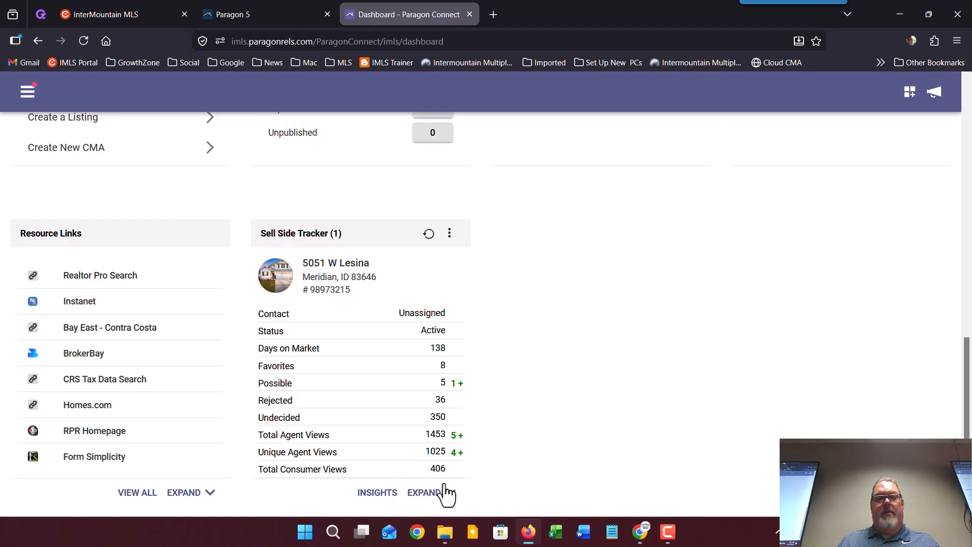
Step: Expand the tracker to review its stats: 138 days on market, 1453 agent views
{"action": "left_click", "coordinate": [428, 493]}
{"action": "scroll", "coordinate": [421, 303], "scroll_direction": "down", "scroll_amount": 2}
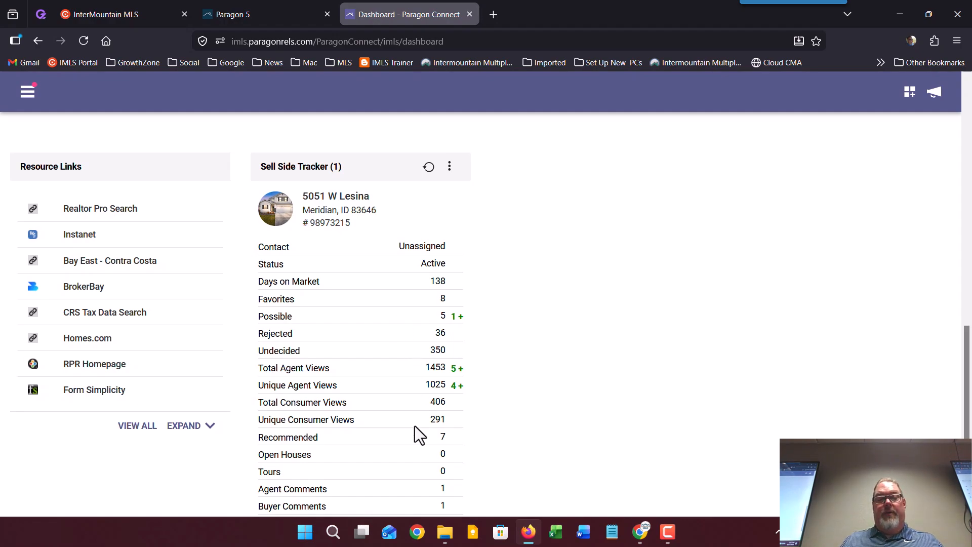
{"action": "scroll", "coordinate": [415, 430], "scroll_direction": "down", "scroll_amount": 2}
{"action": "scroll", "coordinate": [414, 432], "scroll_direction": "up", "scroll_amount": 6}
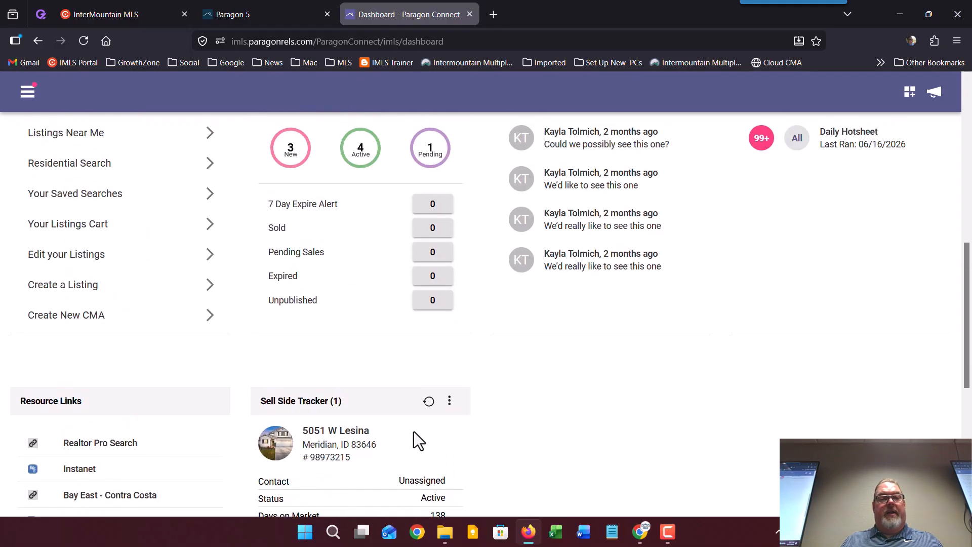
{"action": "scroll", "coordinate": [414, 432], "scroll_direction": "down", "scroll_amount": 3}
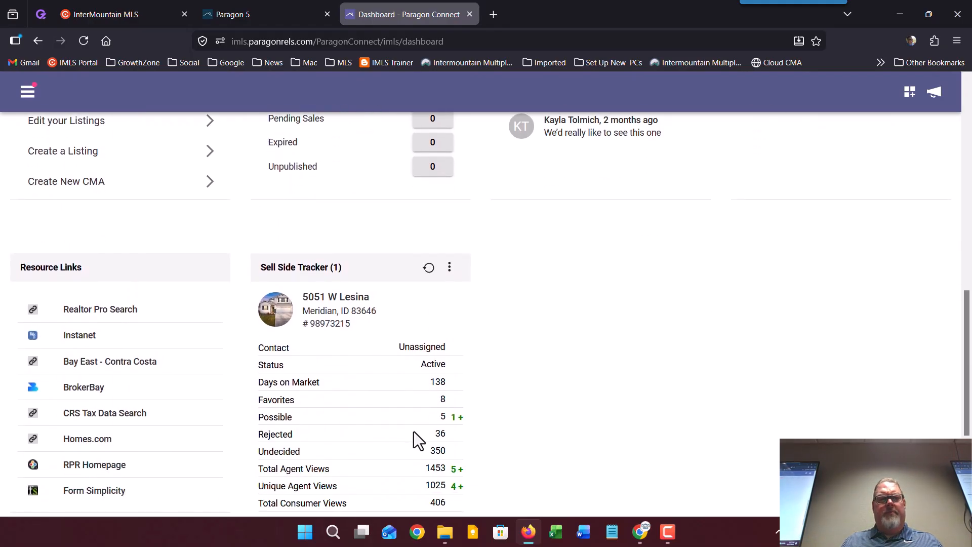
{"action": "scroll", "coordinate": [414, 432], "scroll_direction": "up", "scroll_amount": 9}
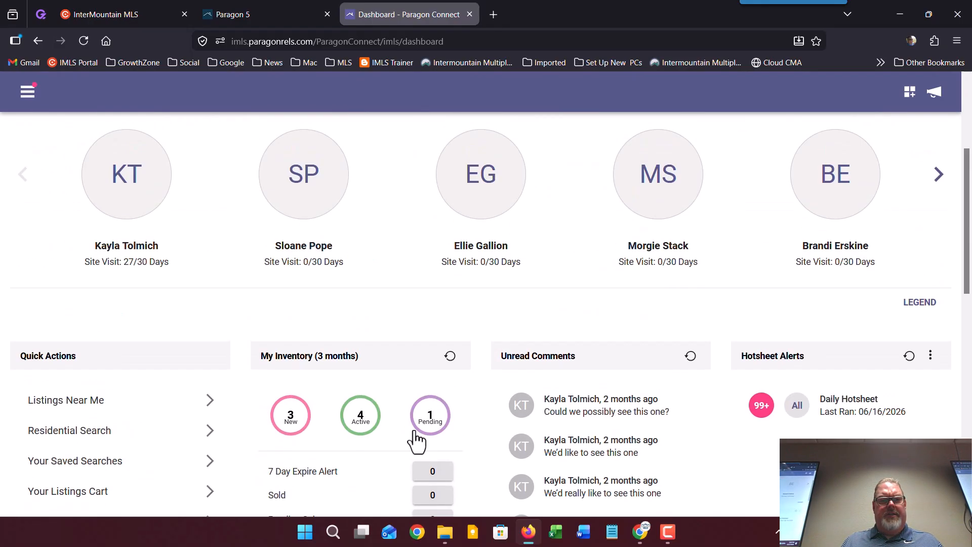
Step: Go to the Listings page from the main menu
{"action": "left_click", "coordinate": [29, 103]}
{"action": "left_click", "coordinate": [50, 308]}
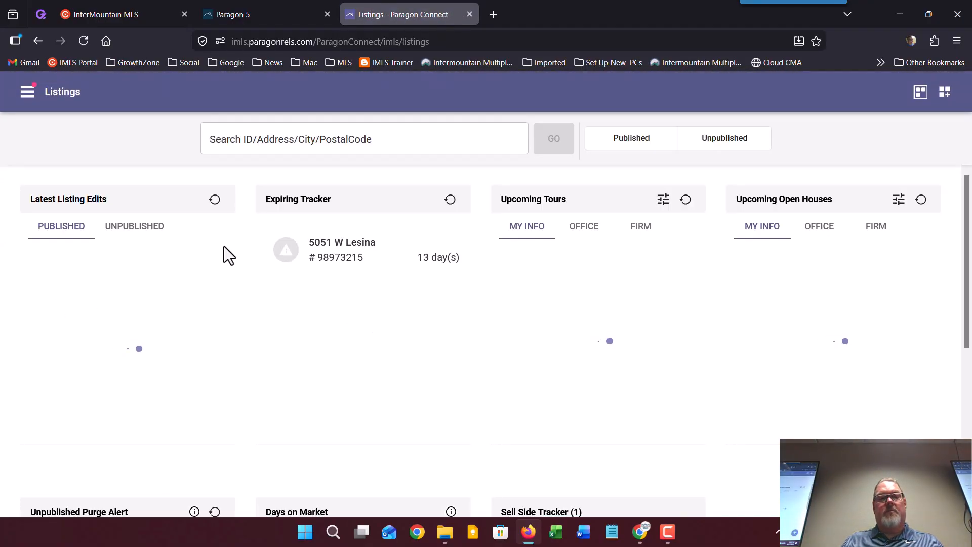
{"action": "scroll", "coordinate": [669, 305], "scroll_direction": "down", "scroll_amount": 5}
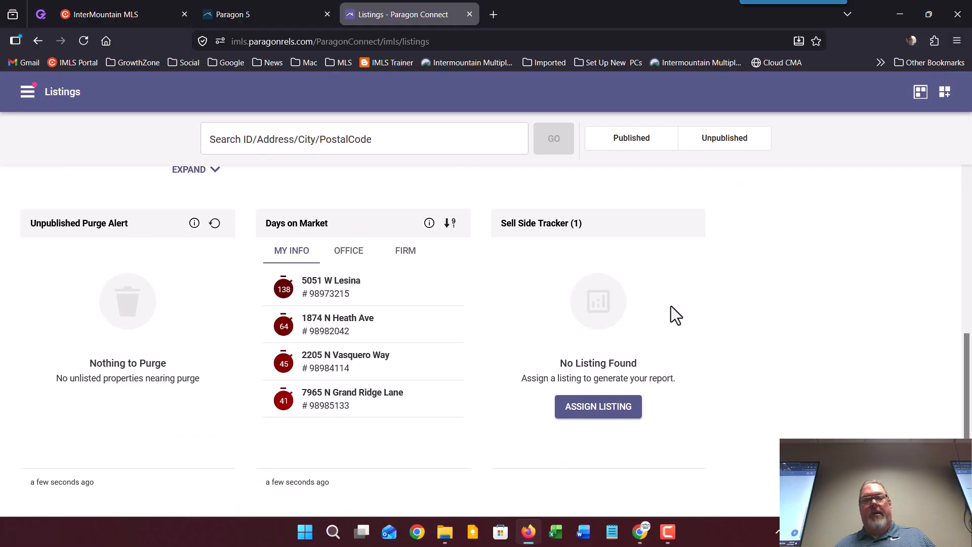
{"action": "left_click", "coordinate": [619, 409]}
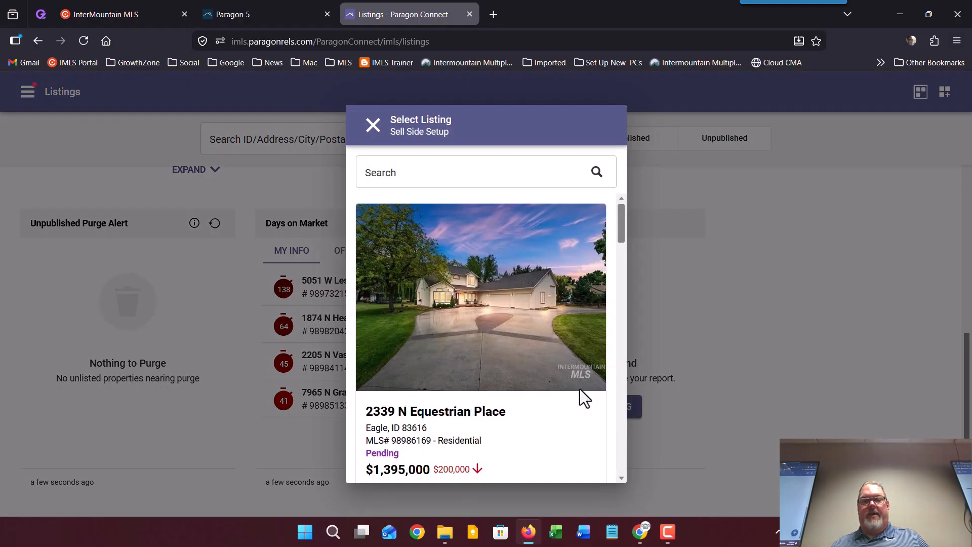
{"action": "scroll", "coordinate": [522, 355], "scroll_direction": "down", "scroll_amount": 10}
{"action": "scroll", "coordinate": [521, 355], "scroll_direction": "down", "scroll_amount": 5}
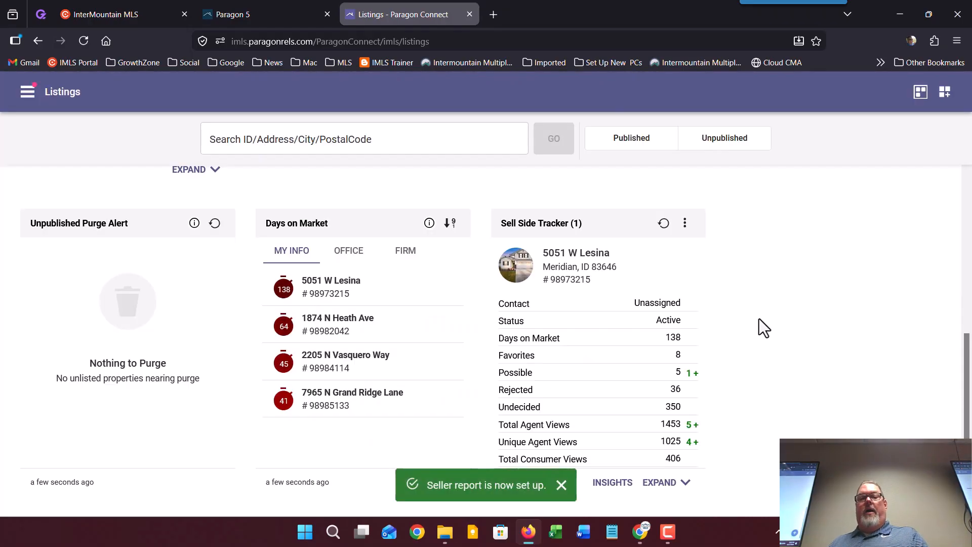
{"action": "left_click", "coordinate": [659, 482]}
{"action": "scroll", "coordinate": [751, 333], "scroll_direction": "down", "scroll_amount": 2}
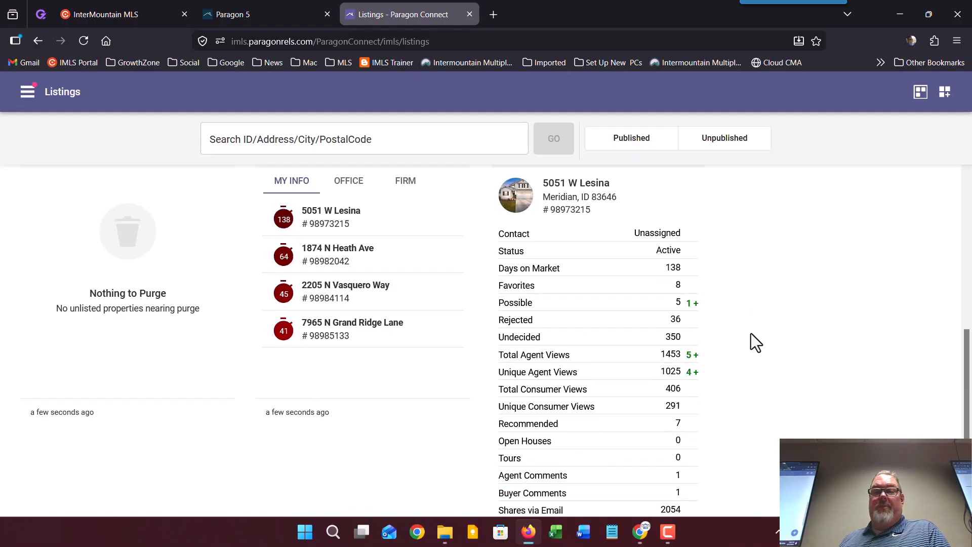
{"action": "scroll", "coordinate": [751, 333], "scroll_direction": "down", "scroll_amount": 2}
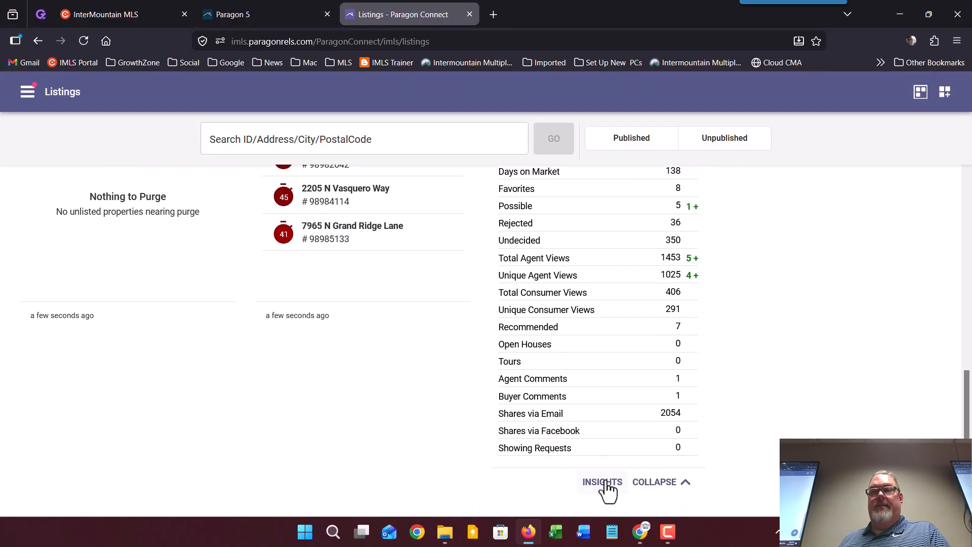
{"action": "left_click", "coordinate": [603, 481]}
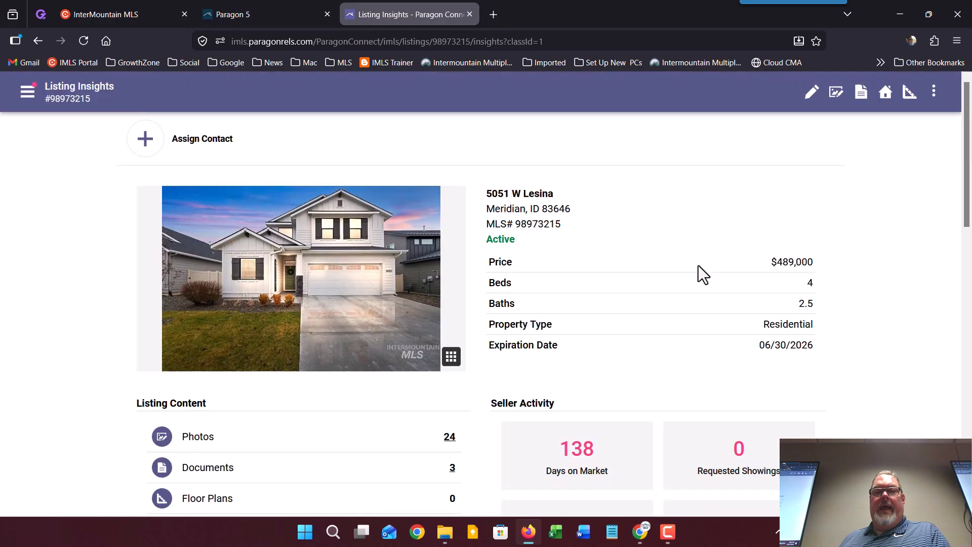
{"action": "scroll", "coordinate": [497, 244], "scroll_direction": "down", "scroll_amount": 4}
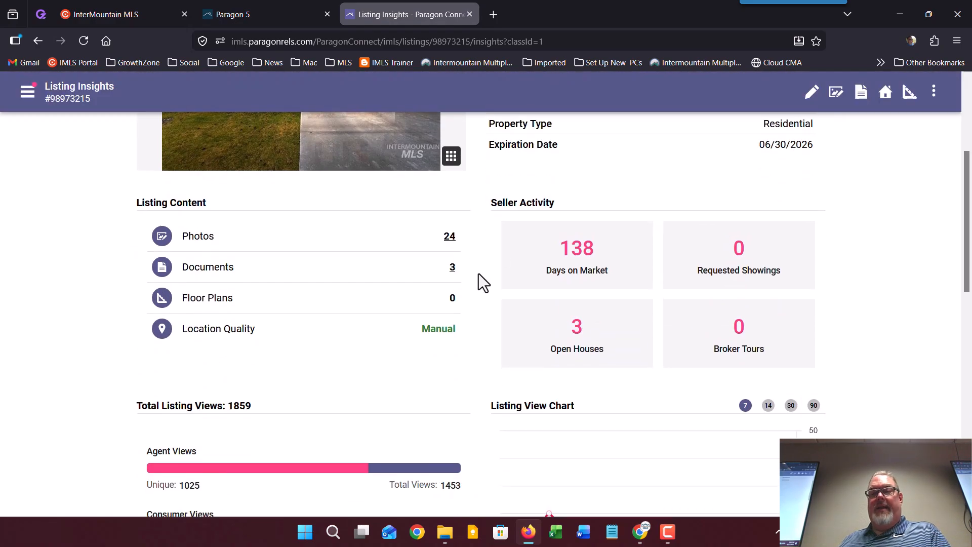
{"action": "scroll", "coordinate": [480, 278], "scroll_direction": "down", "scroll_amount": 4}
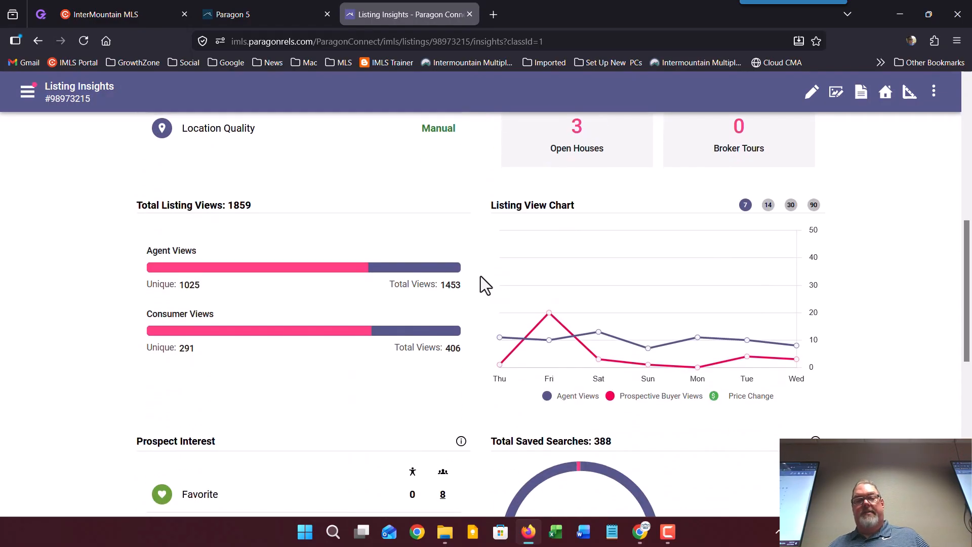
{"action": "scroll", "coordinate": [485, 281], "scroll_direction": "down", "scroll_amount": 5}
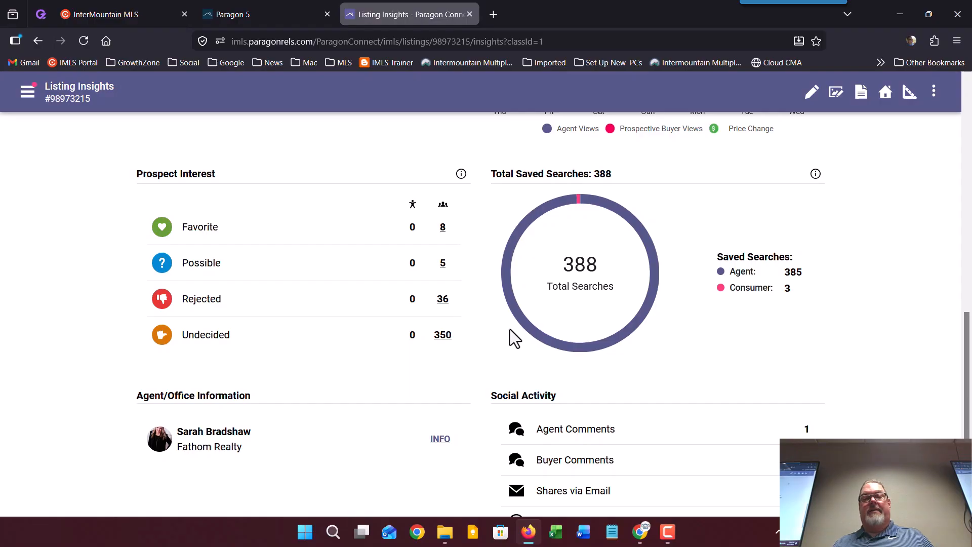
{"action": "scroll", "coordinate": [485, 365], "scroll_direction": "down", "scroll_amount": 3}
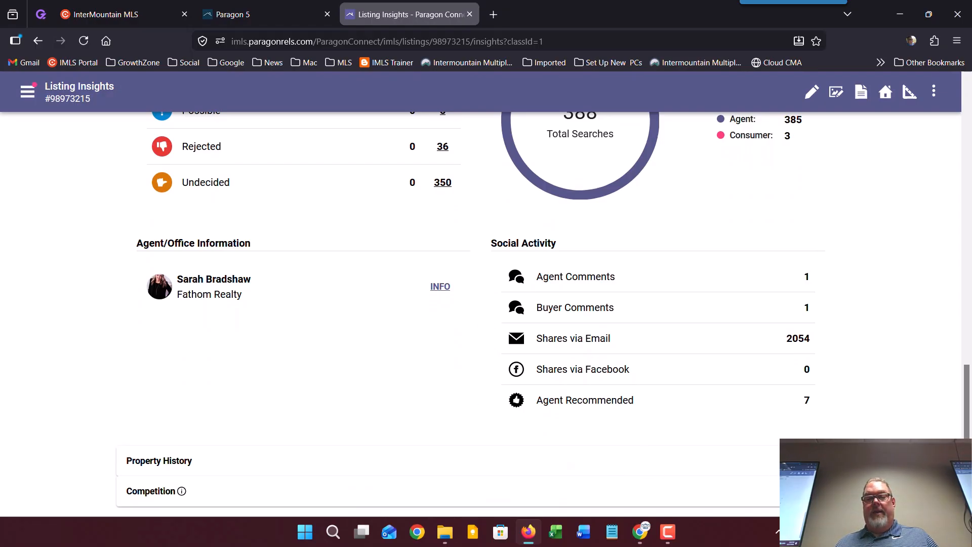
{"action": "left_click", "coordinate": [830, 491]}
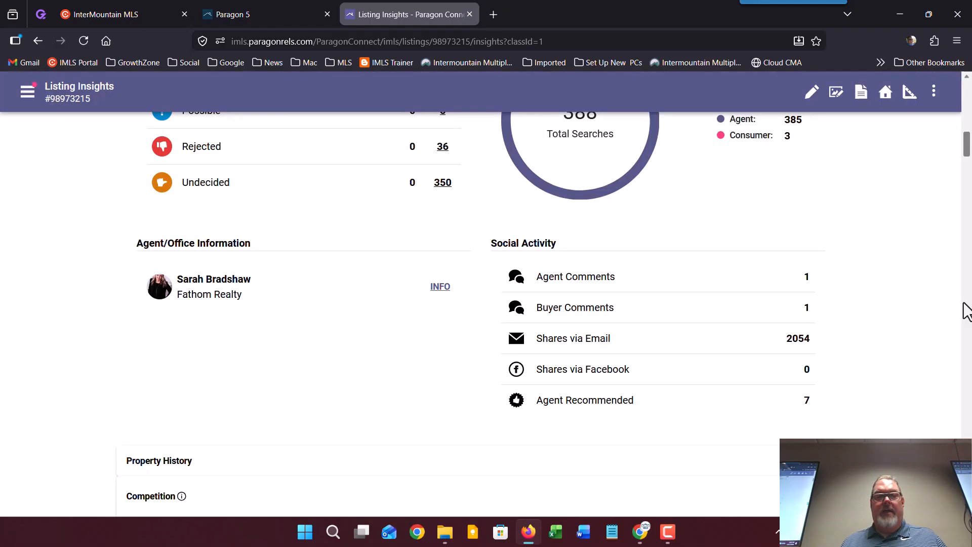
{"action": "left_click_drag", "start_coordinate": [965, 148], "coordinate": [965, 181]}
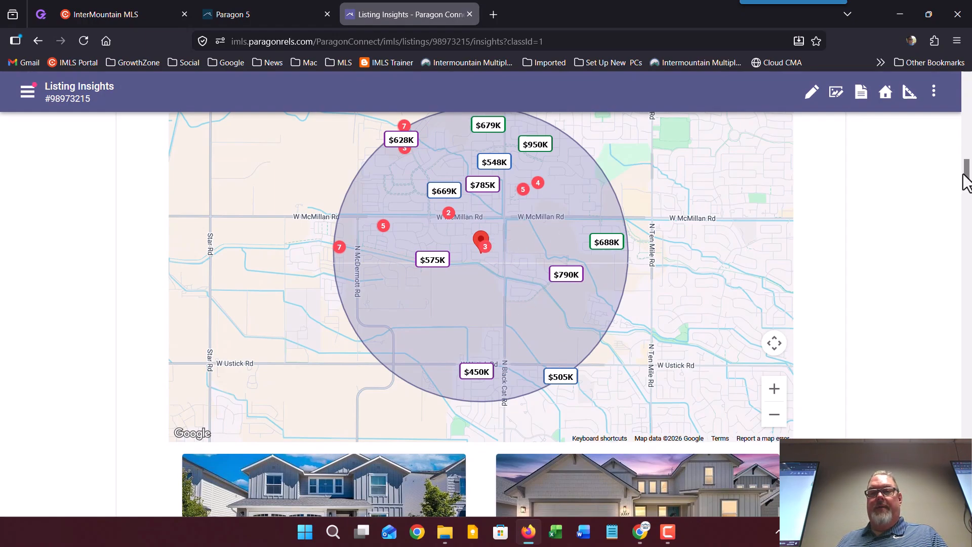
{"action": "mouse_move", "coordinate": [966, 178]}
{"action": "left_mouse_down"}
{"action": "mouse_move", "coordinate": [965, 207]}
{"action": "mouse_move", "coordinate": [965, 193]}
{"action": "left_mouse_up"}
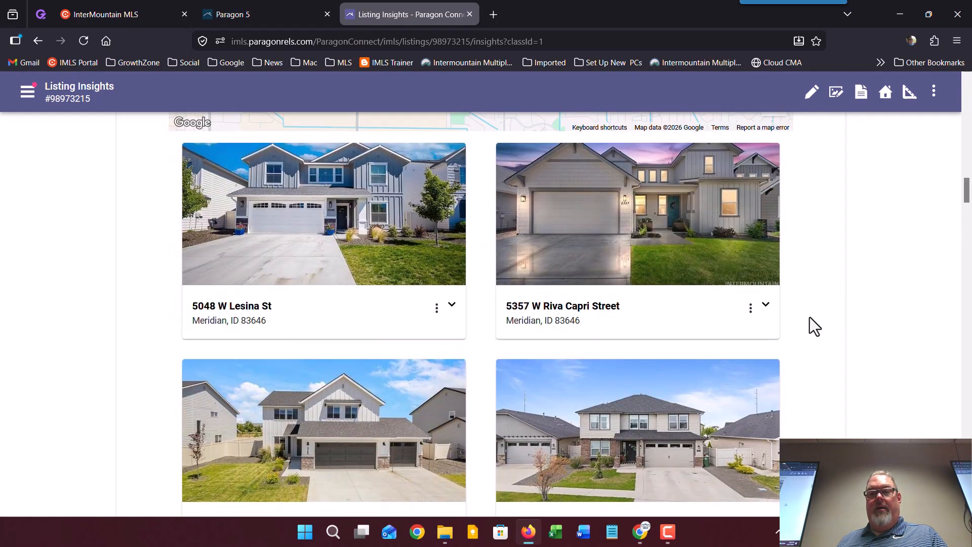
{"action": "left_click", "coordinate": [765, 307]}
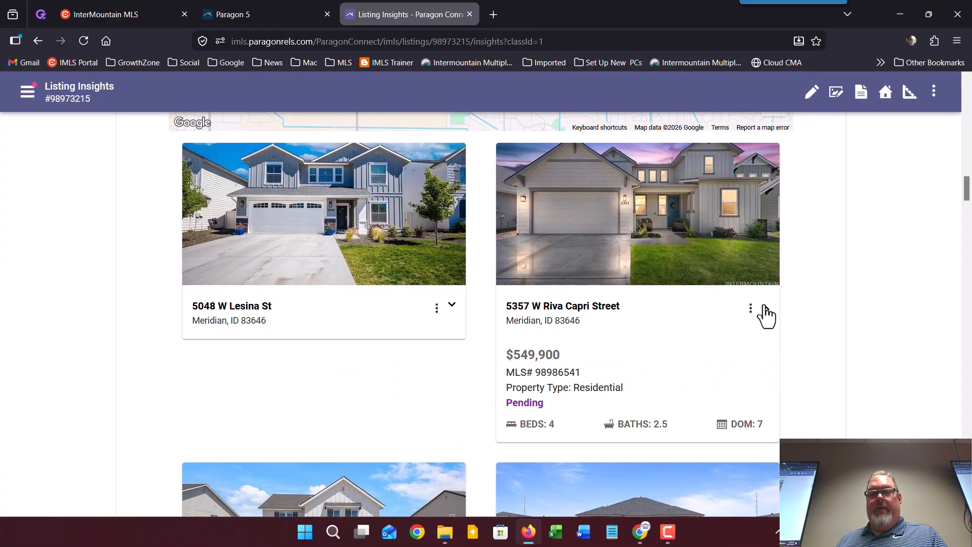
{"action": "left_click", "coordinate": [765, 306]}
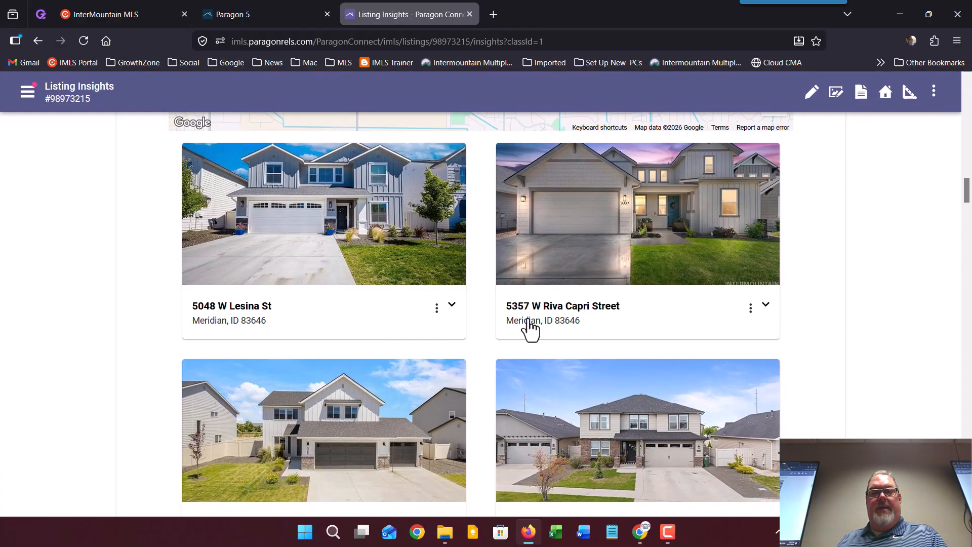
{"action": "left_click", "coordinate": [451, 305]}
{"action": "scroll", "coordinate": [455, 322], "scroll_direction": "down", "scroll_amount": 4}
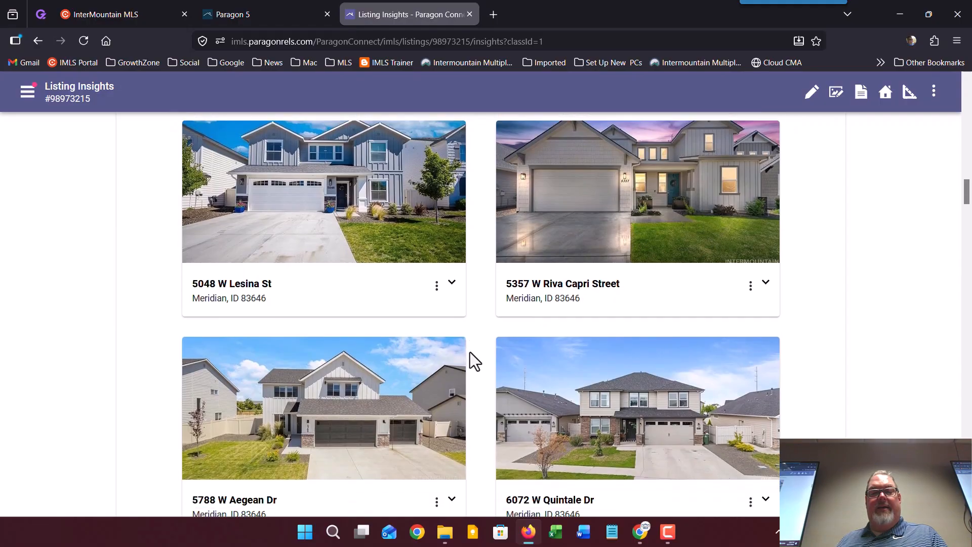
{"action": "left_click", "coordinate": [453, 325]}
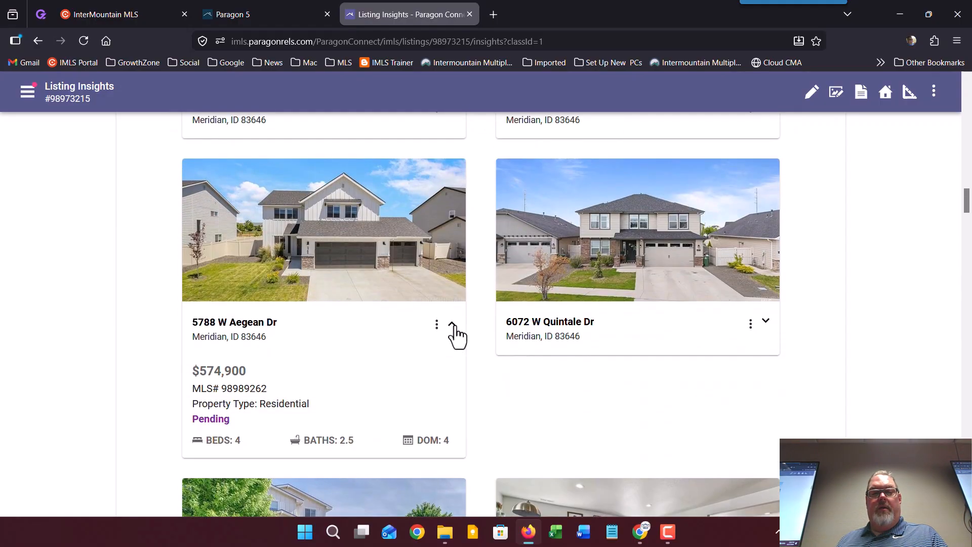
{"action": "left_click", "coordinate": [453, 326]}
{"action": "left_click", "coordinate": [766, 325]}
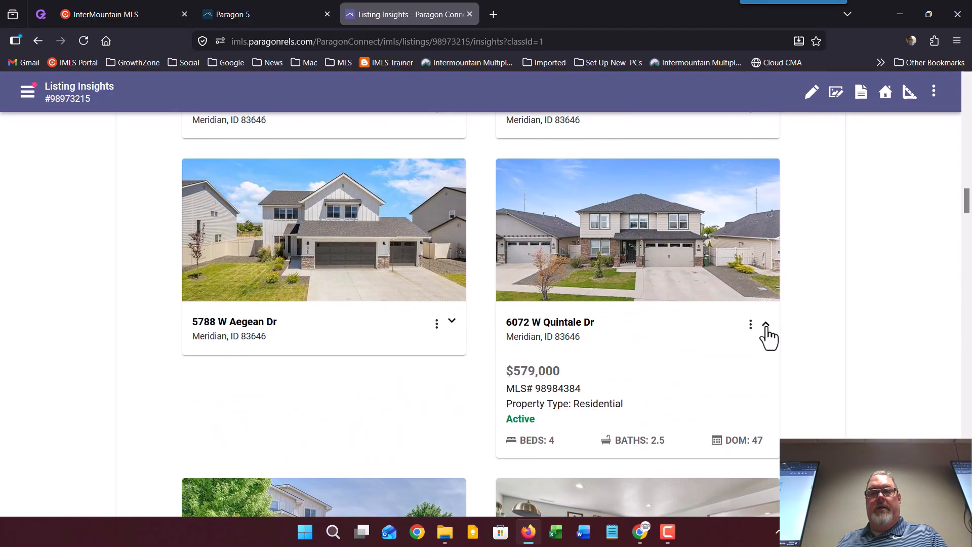
{"action": "left_click", "coordinate": [767, 334]}
{"action": "scroll", "coordinate": [835, 339], "scroll_direction": "down", "scroll_amount": 5}
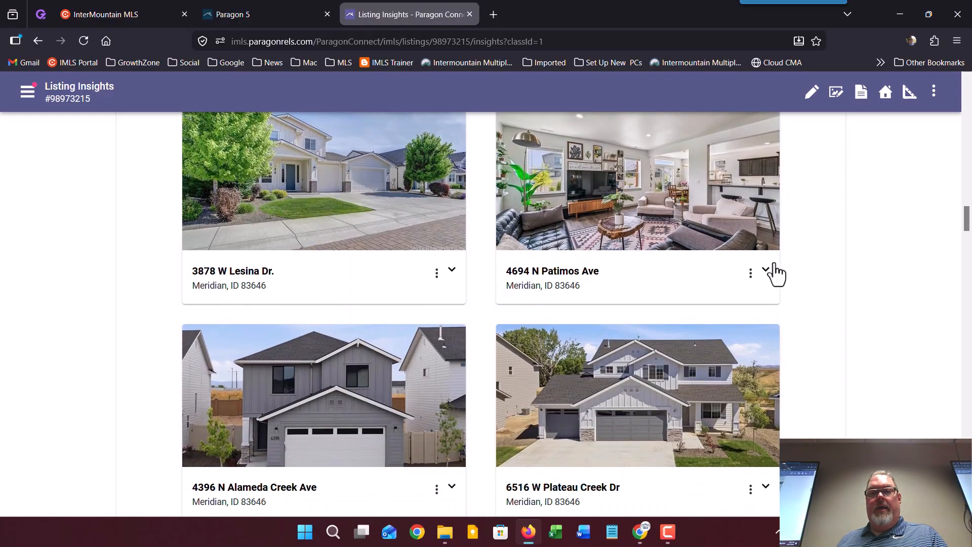
{"action": "left_click", "coordinate": [766, 271]}
{"action": "left_click", "coordinate": [768, 270]}
{"action": "scroll", "coordinate": [772, 274], "scroll_direction": "up", "scroll_amount": 12}
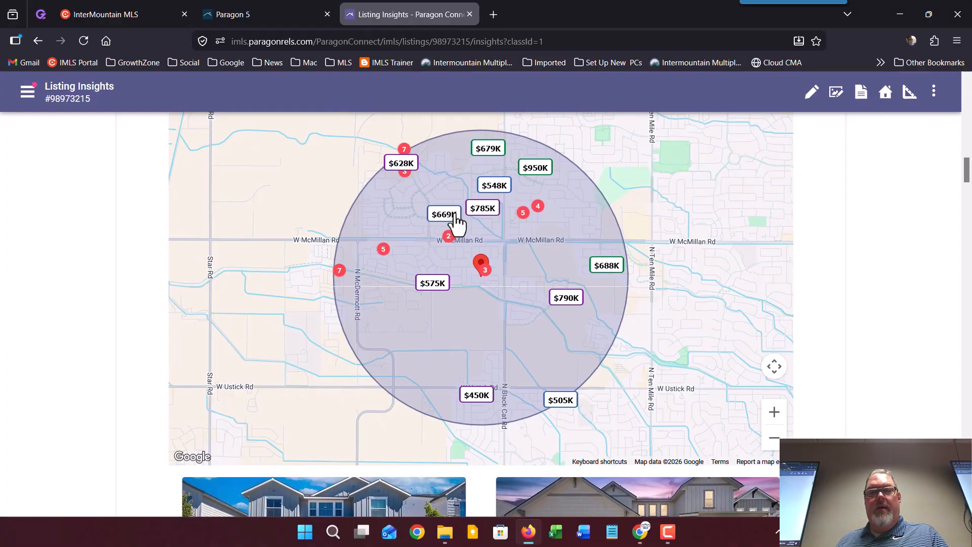
{"action": "left_click", "coordinate": [452, 218]}
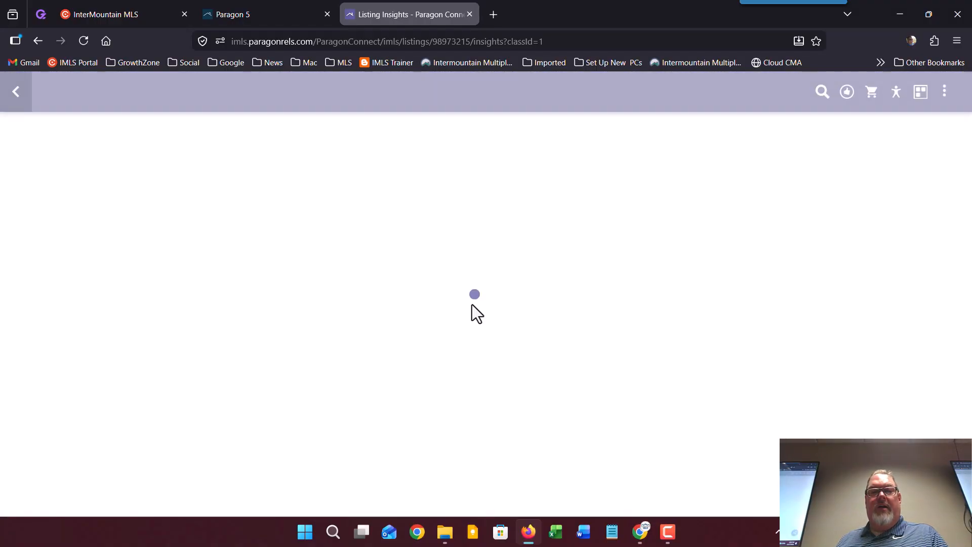
{"action": "scroll", "coordinate": [618, 353], "scroll_direction": "down", "scroll_amount": 4}
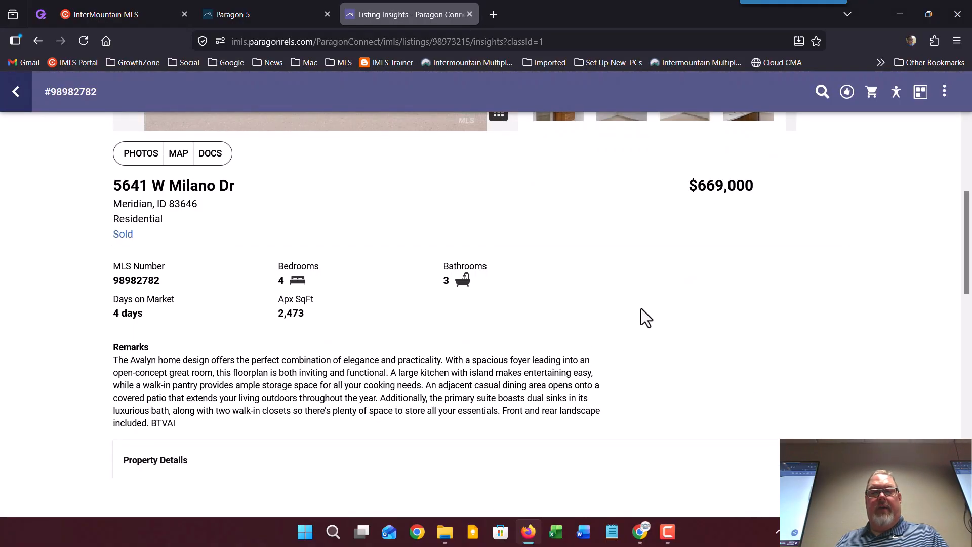
{"action": "scroll", "coordinate": [691, 208], "scroll_direction": "up", "scroll_amount": 4}
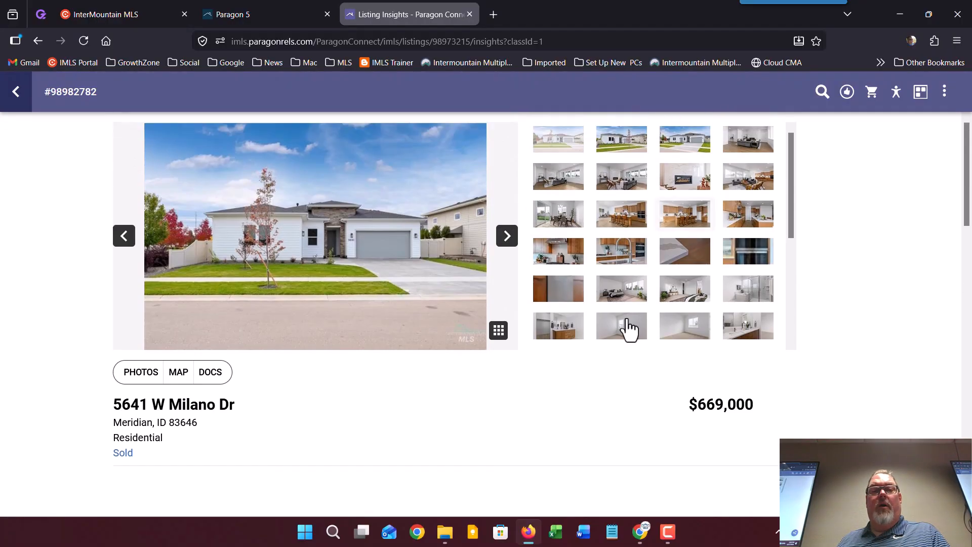
{"action": "left_click", "coordinate": [16, 94]}
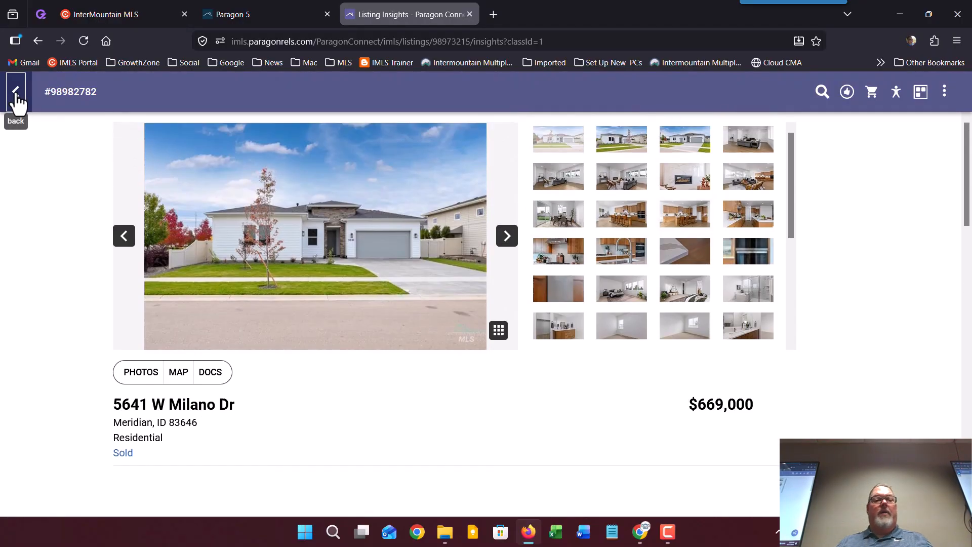
{"action": "scroll", "coordinate": [76, 280], "scroll_direction": "up", "scroll_amount": 10}
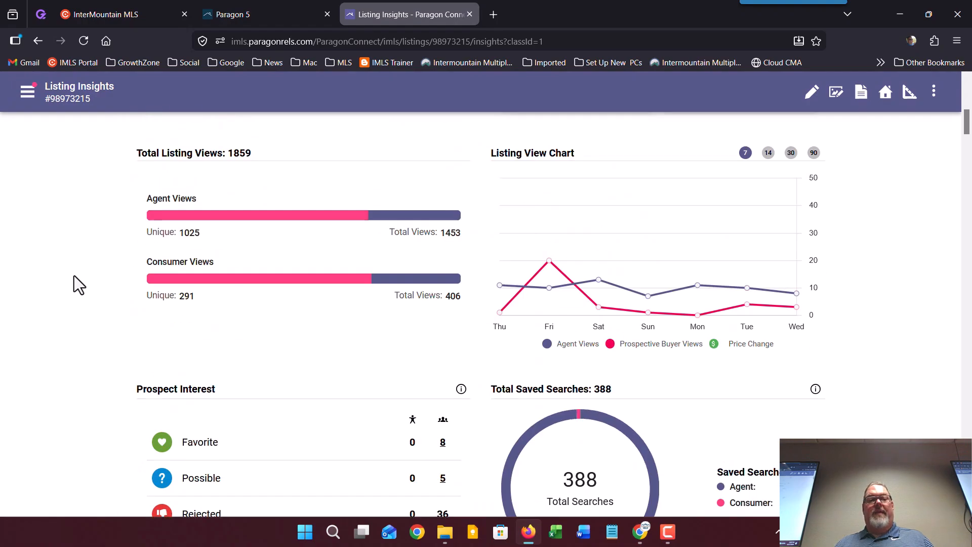
{"action": "scroll", "coordinate": [72, 272], "scroll_direction": "up", "scroll_amount": 5}
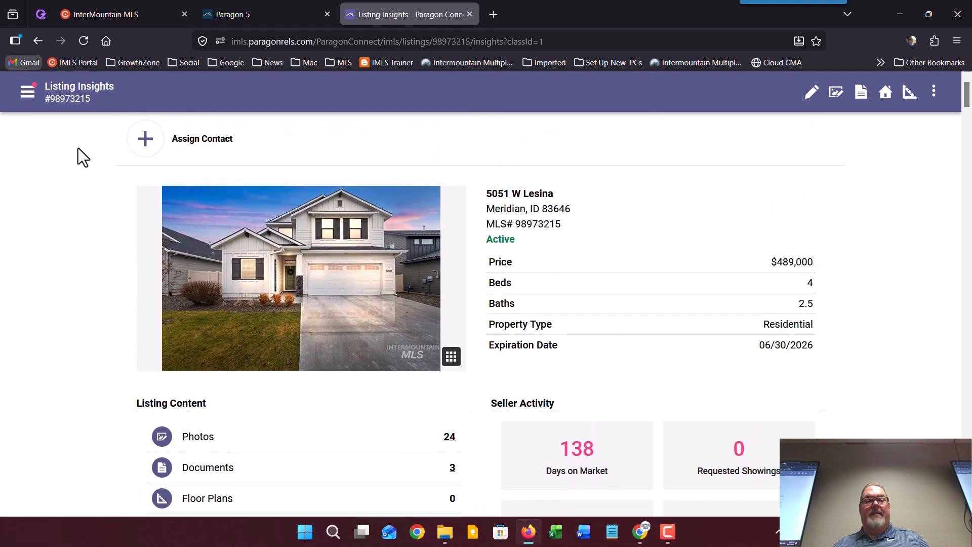
{"action": "left_click", "coordinate": [33, 42]}
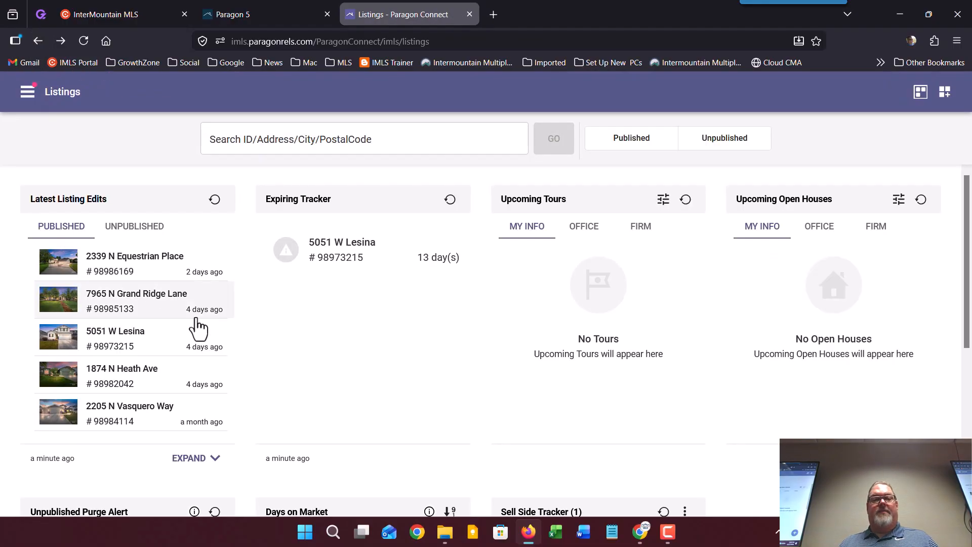
{"action": "scroll", "coordinate": [198, 328], "scroll_direction": "down", "scroll_amount": 5}
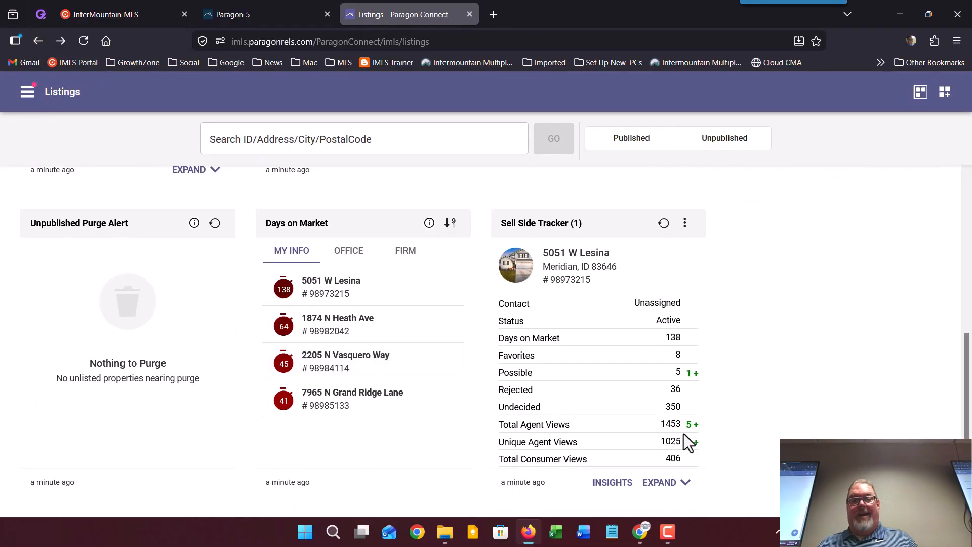
{"action": "scroll", "coordinate": [607, 405], "scroll_direction": "up", "scroll_amount": 5}
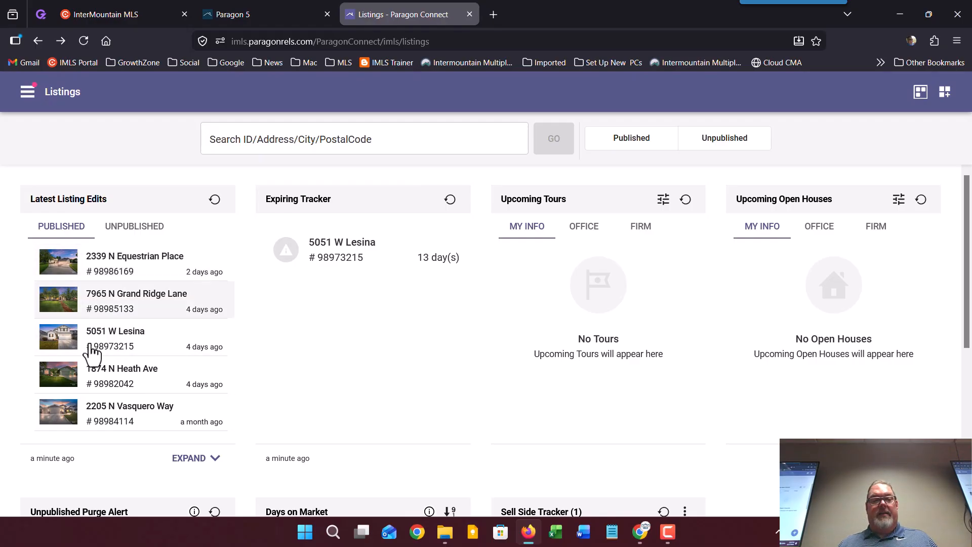
{"action": "left_click", "coordinate": [112, 347]}
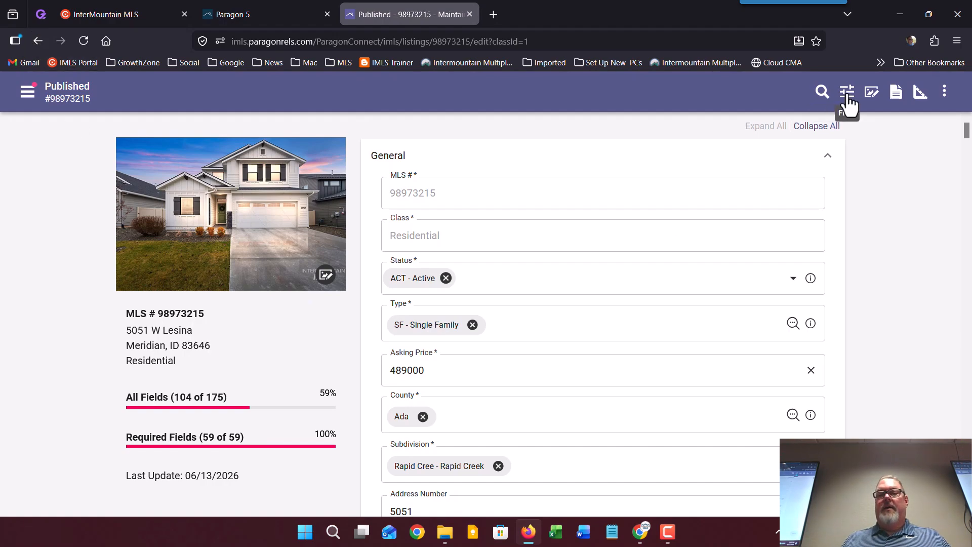
{"action": "left_click", "coordinate": [871, 93]}
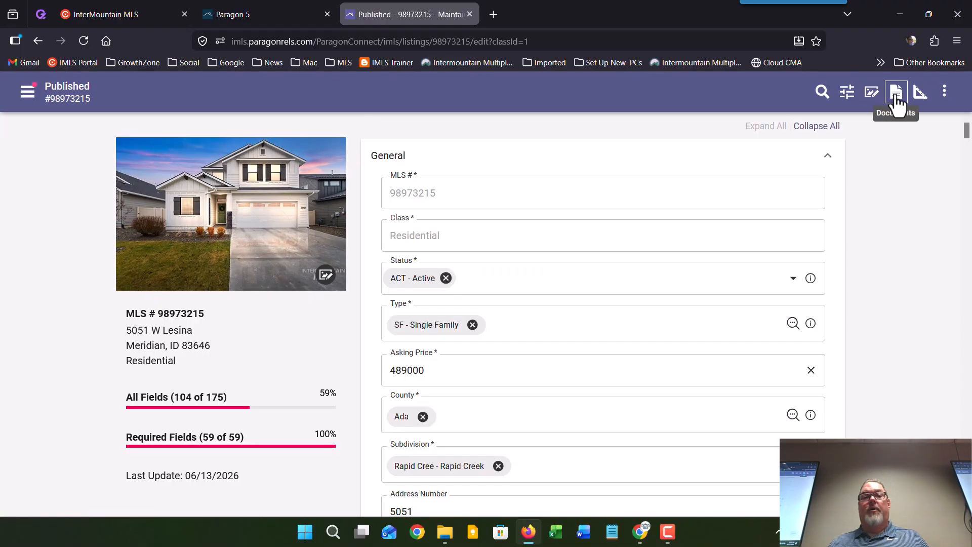
{"action": "left_click", "coordinate": [896, 94]}
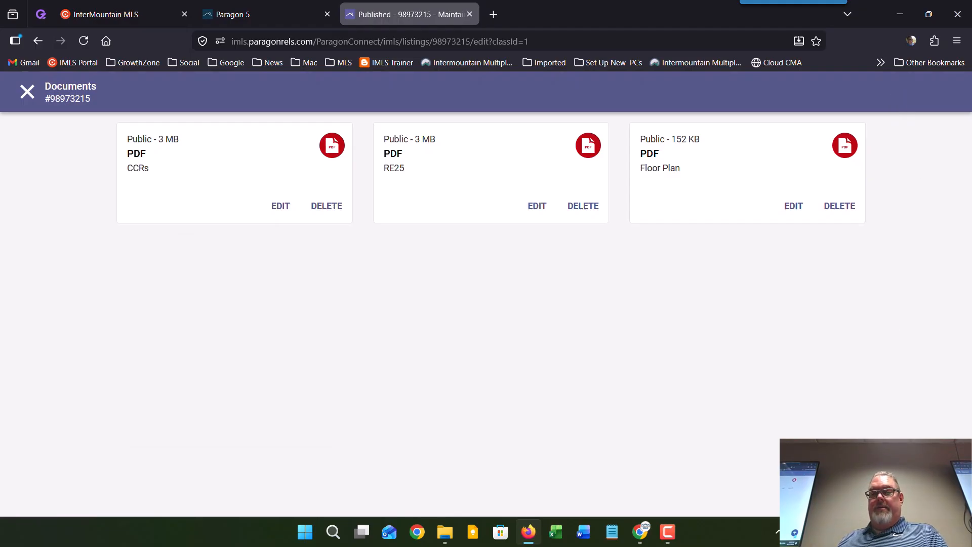
Step: Start a new document upload, cancel the file picker and dialog, and close the Documents panel
{"action": "left_click", "coordinate": [941, 486]}
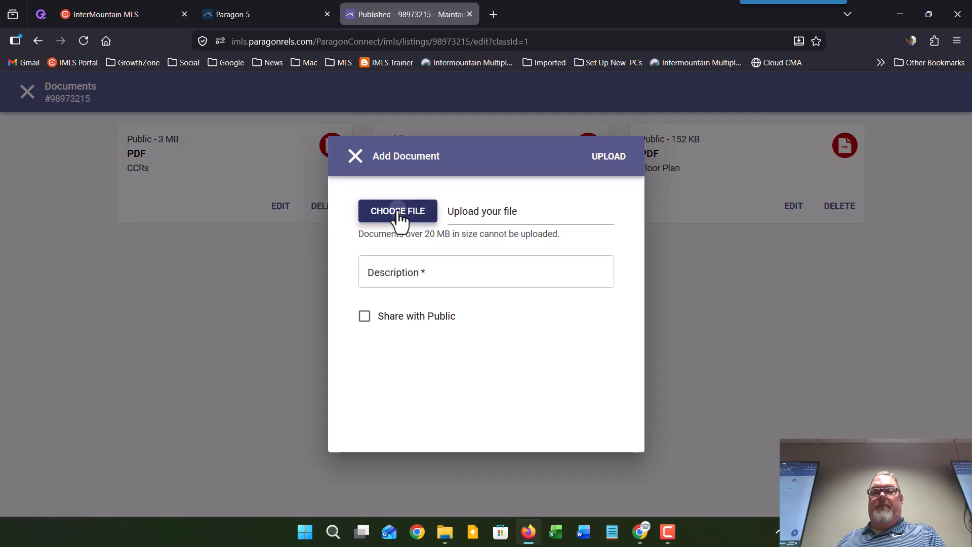
{"action": "left_click", "coordinate": [402, 214]}
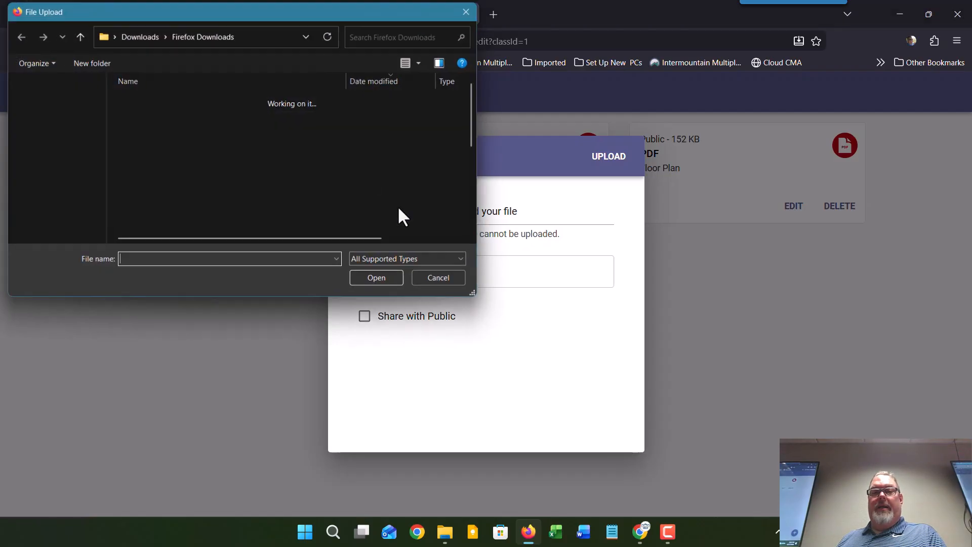
{"action": "left_click", "coordinate": [466, 11]}
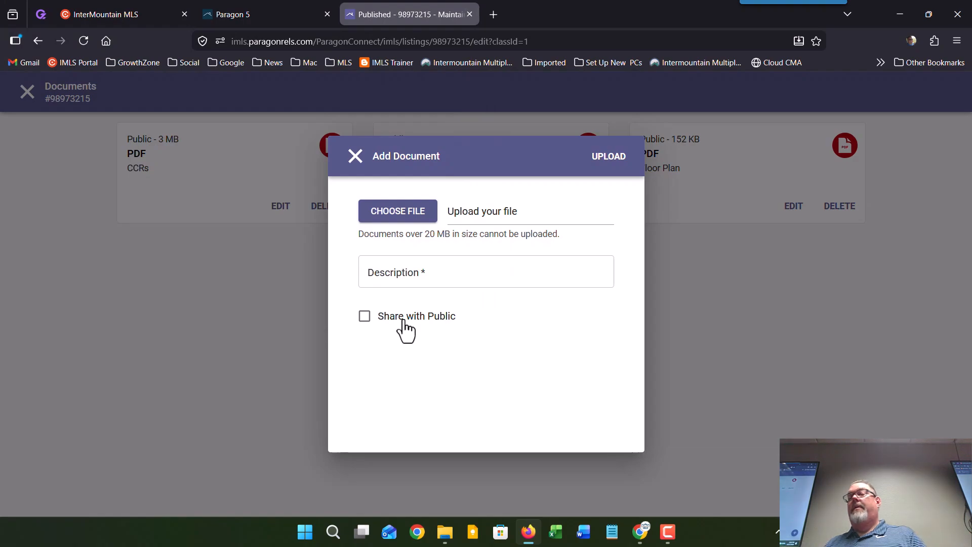
{"action": "left_click", "coordinate": [355, 156]}
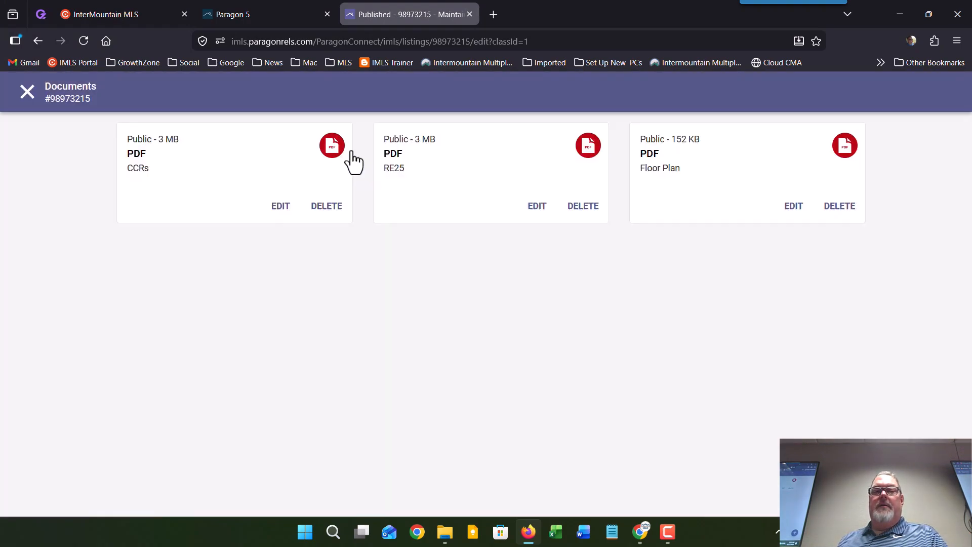
{"action": "left_click", "coordinate": [26, 92]}
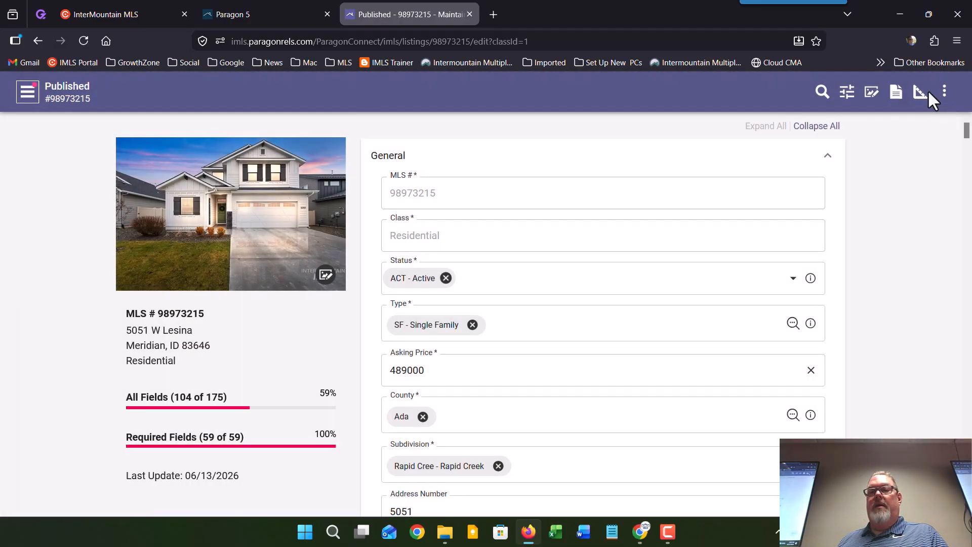
Step: Check the empty floor plans, then review the listing's pinned map location via Validate Location
{"action": "left_click", "coordinate": [920, 94]}
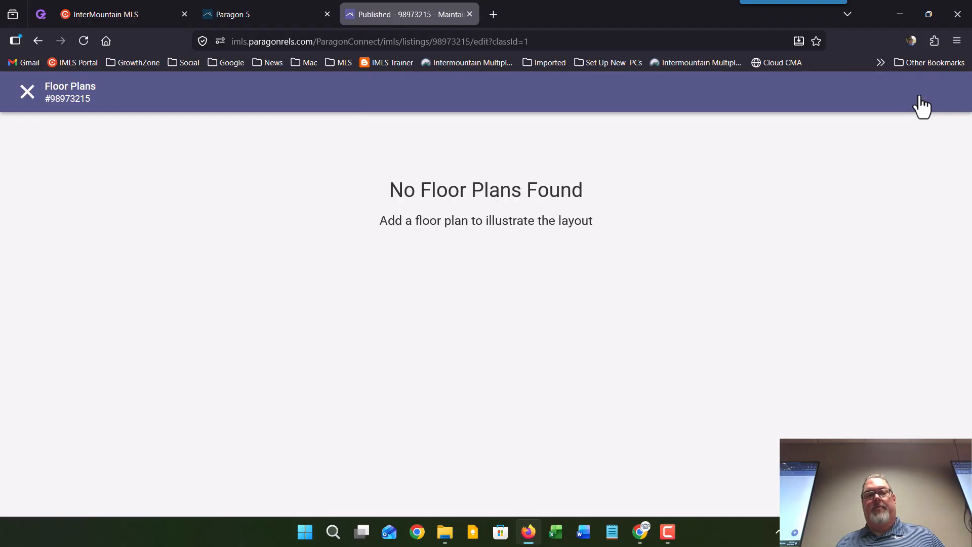
{"action": "left_click", "coordinate": [28, 92]}
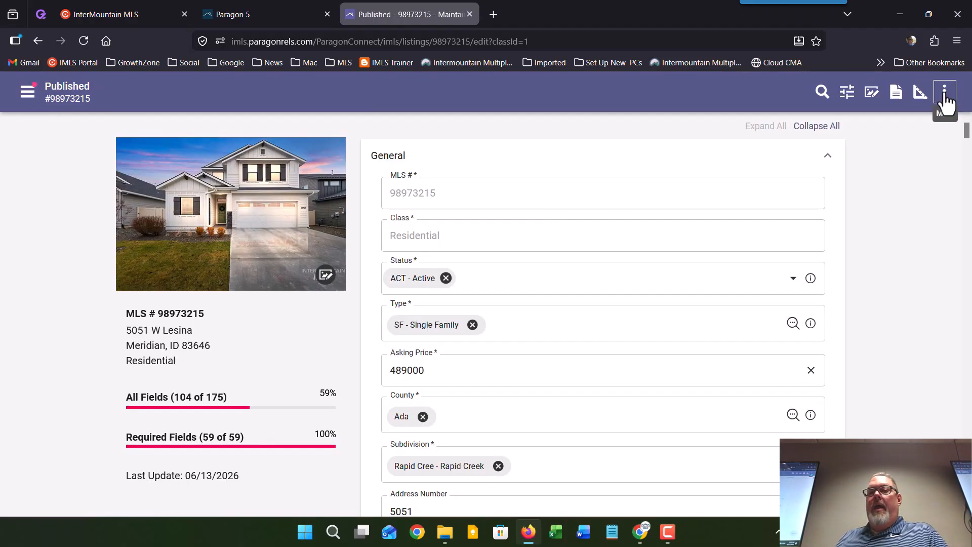
{"action": "left_click", "coordinate": [944, 93]}
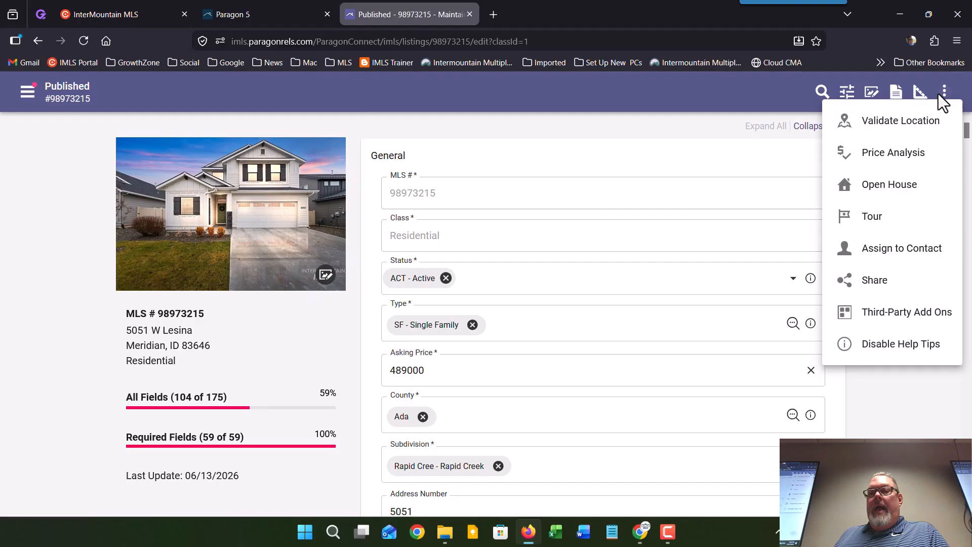
{"action": "left_click", "coordinate": [915, 129]}
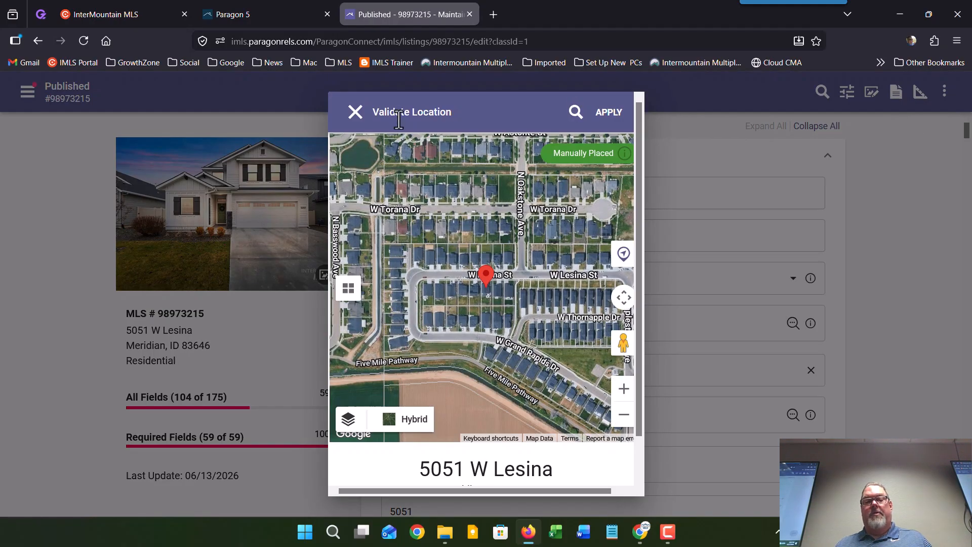
{"action": "left_click", "coordinate": [356, 112]}
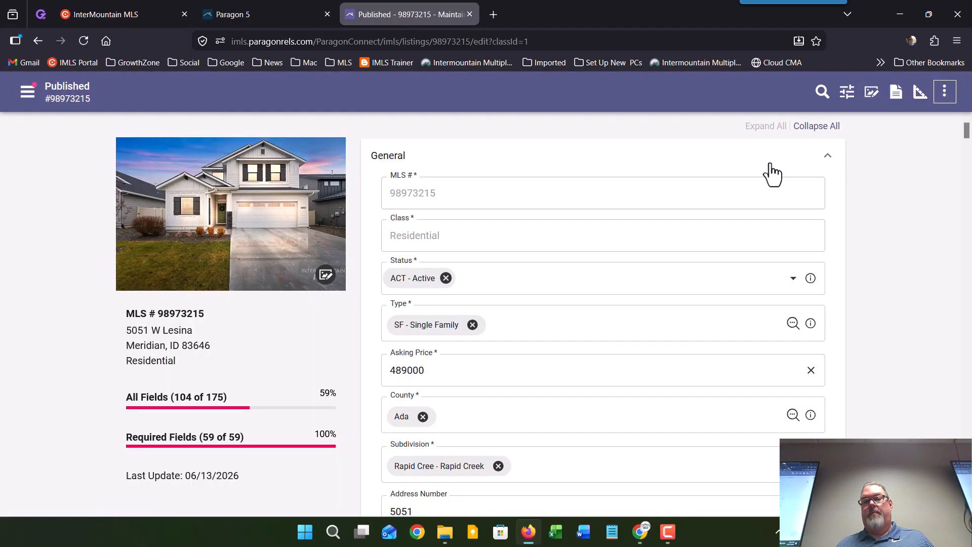
{"action": "left_click", "coordinate": [944, 91]}
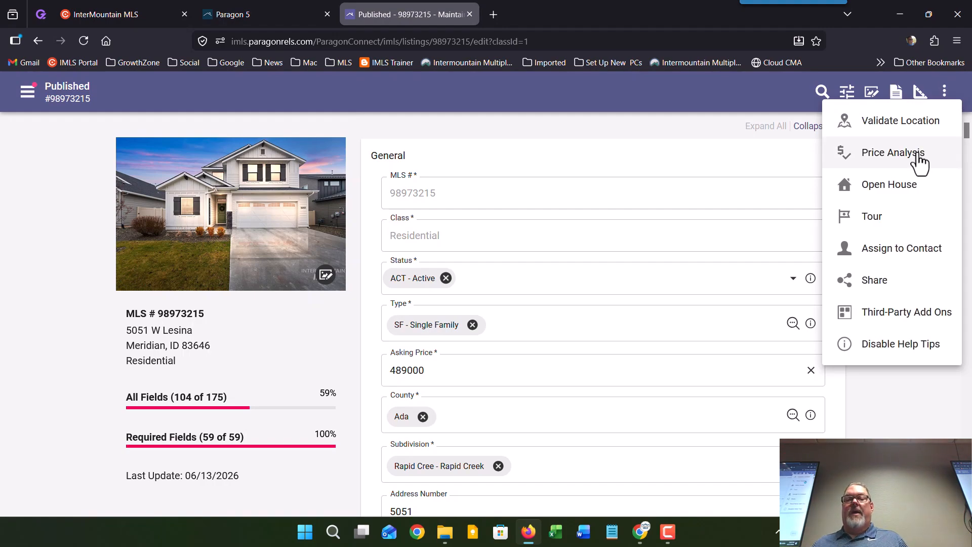
{"action": "left_click", "coordinate": [919, 161]}
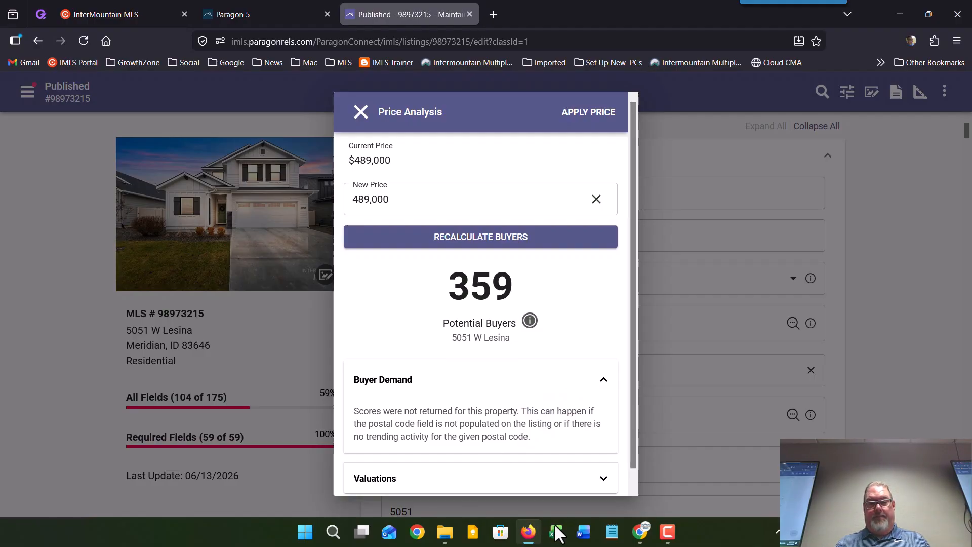
{"action": "left_click", "coordinate": [645, 529]}
{"action": "scroll", "coordinate": [554, 415], "scroll_direction": "up", "scroll_amount": 15}
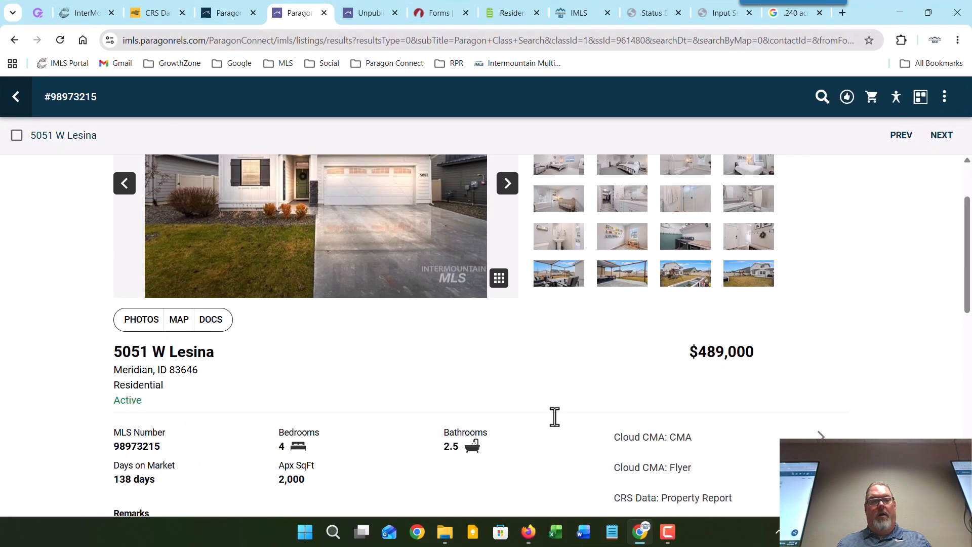
{"action": "scroll", "coordinate": [554, 416], "scroll_direction": "down", "scroll_amount": 4}
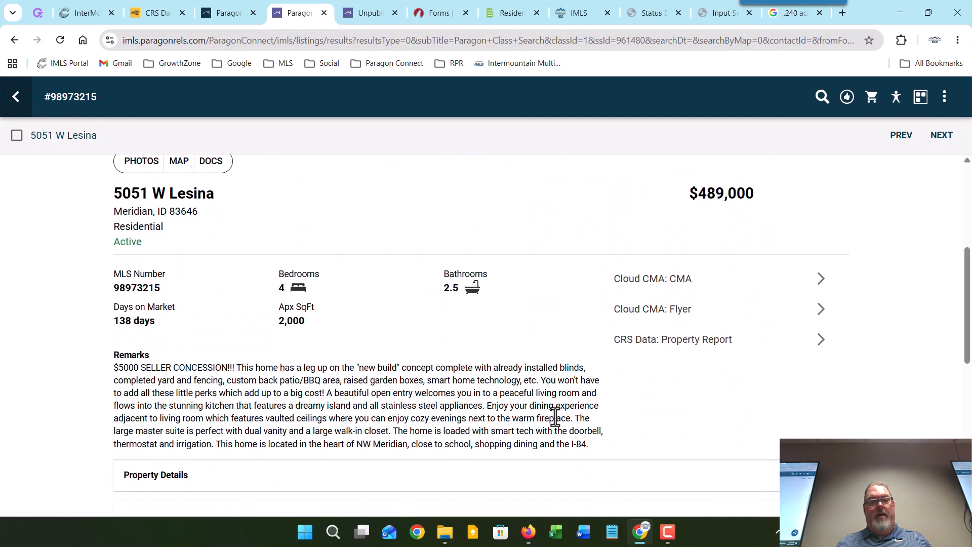
{"action": "left_click", "coordinate": [899, 13]}
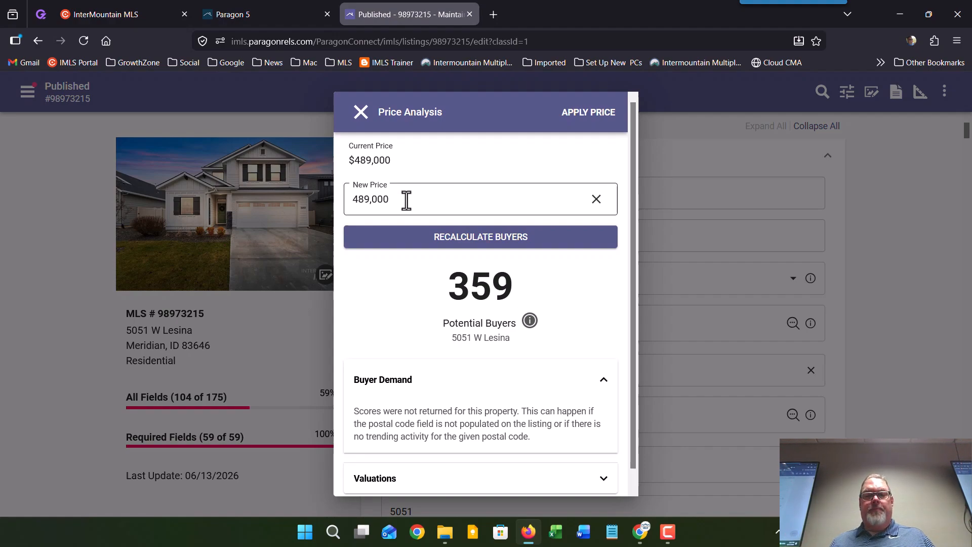
Step: Recalculate potential buyers at a 450,000 new price, then at 400,000 (953 buyers)
{"action": "left_click_drag", "start_coordinate": [407, 197], "coordinate": [288, 196]}
{"action": "type", "text": "450000"}
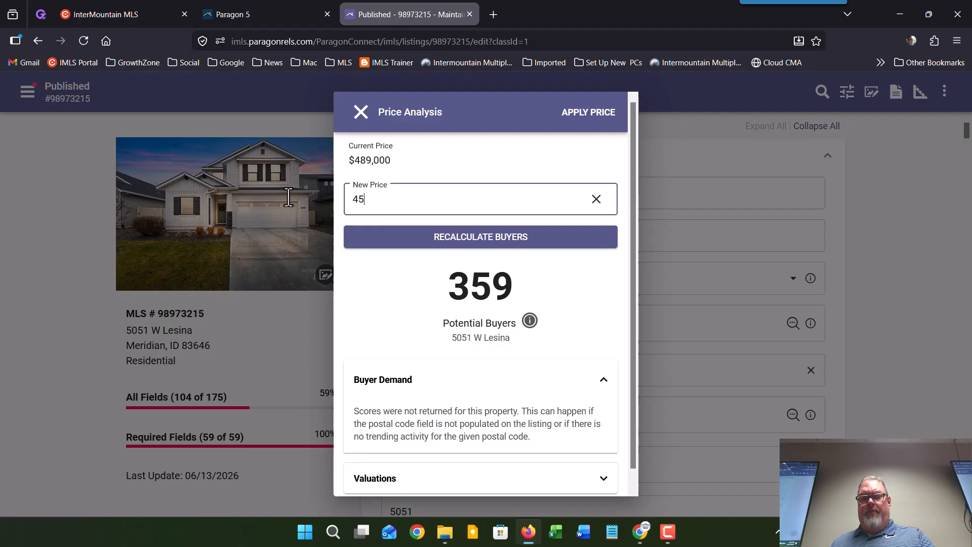
{"action": "left_click", "coordinate": [399, 252]}
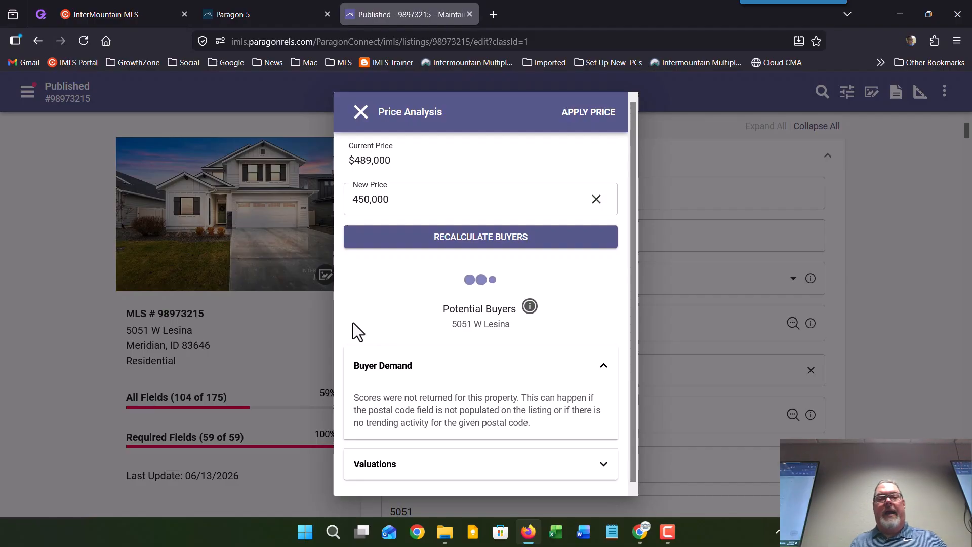
{"action": "triple_click", "coordinate": [414, 197]}
{"action": "type", "text": "400000"}
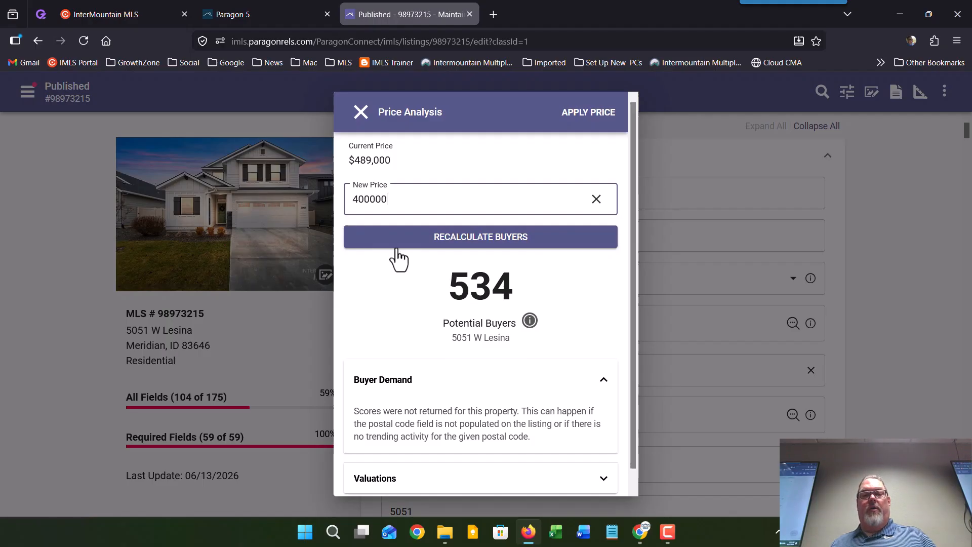
{"action": "left_click", "coordinate": [435, 248]}
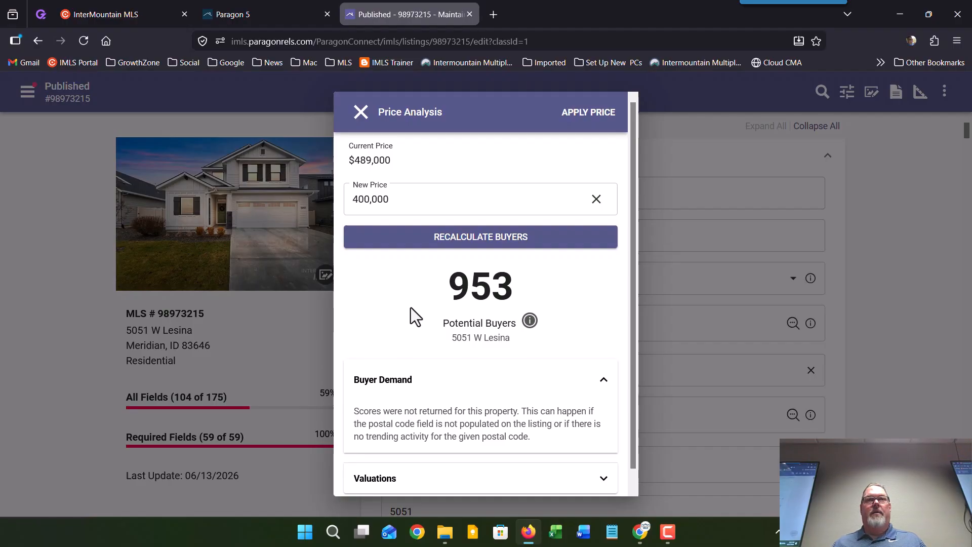
Step: Close the price analysis and bring up the listing's More actions menu
{"action": "left_click", "coordinate": [361, 115]}
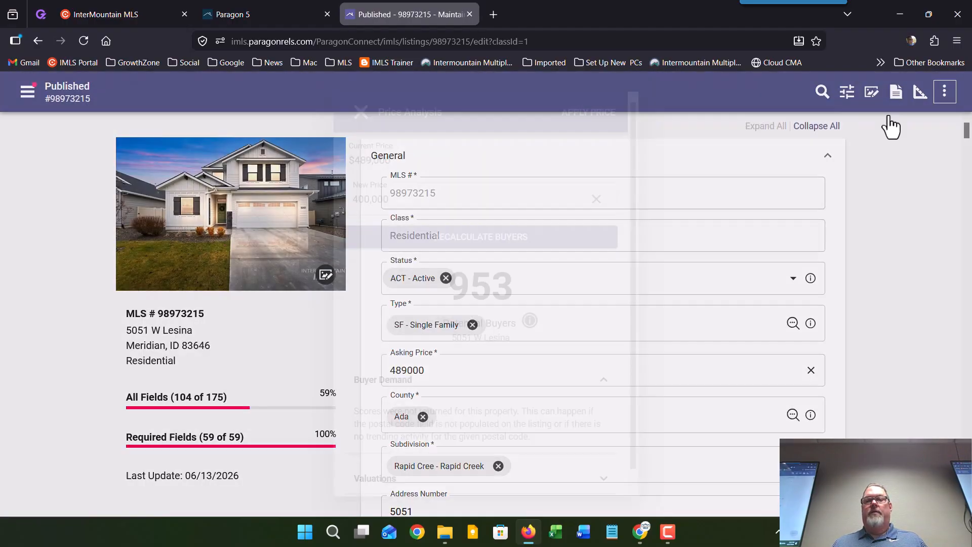
{"action": "left_click", "coordinate": [945, 93]}
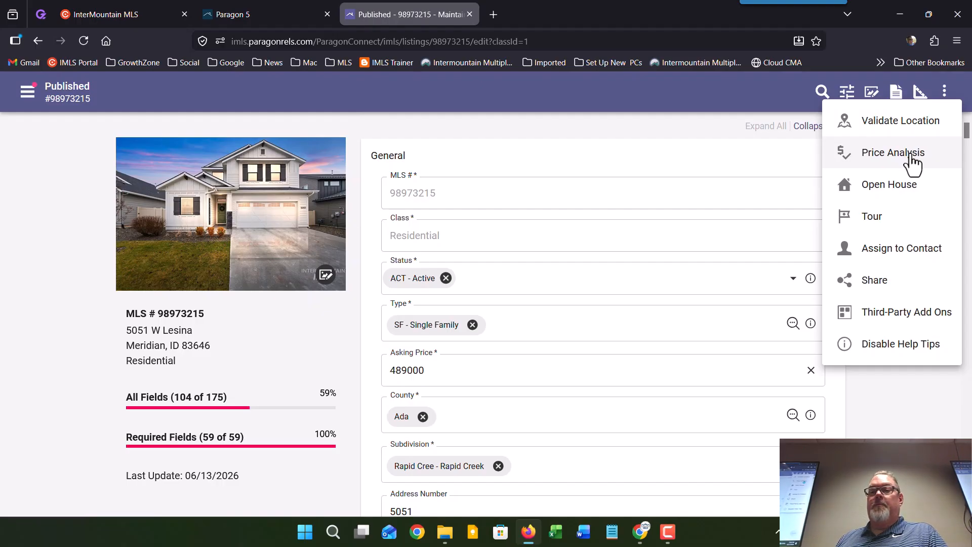
Step: Start a new open house on June 20 with a 2:00 PM start time
{"action": "left_click", "coordinate": [898, 194]}
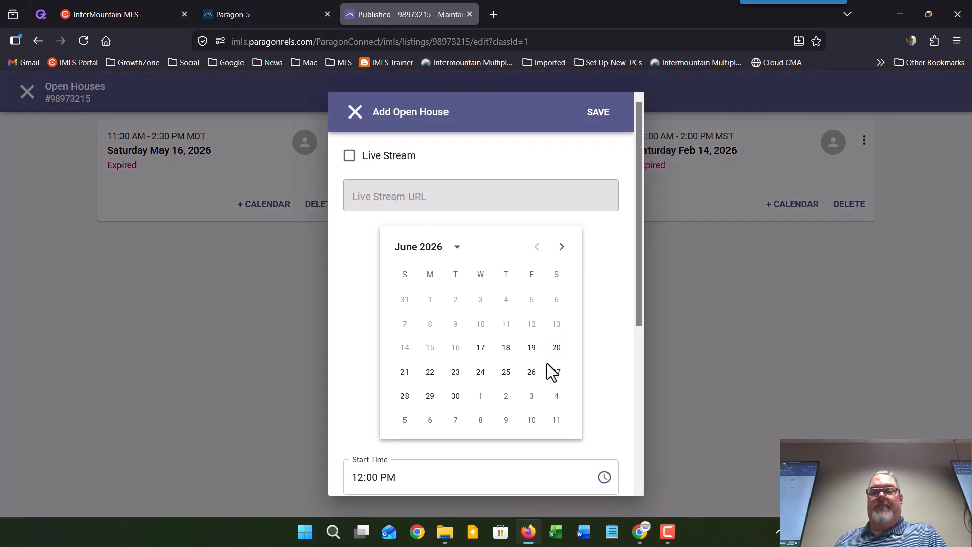
{"action": "left_click", "coordinate": [557, 349]}
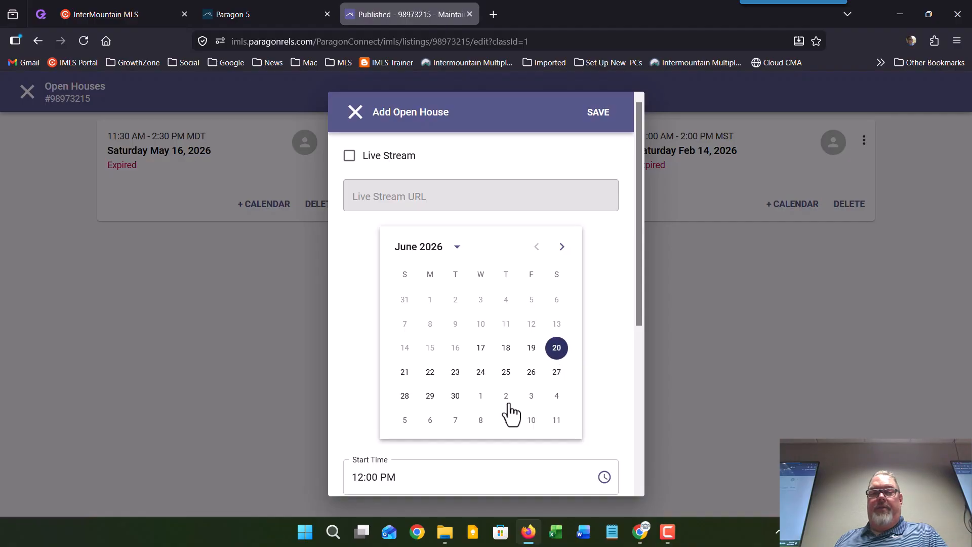
{"action": "scroll", "coordinate": [510, 419], "scroll_direction": "down", "scroll_amount": 4}
{"action": "left_click", "coordinate": [603, 258]}
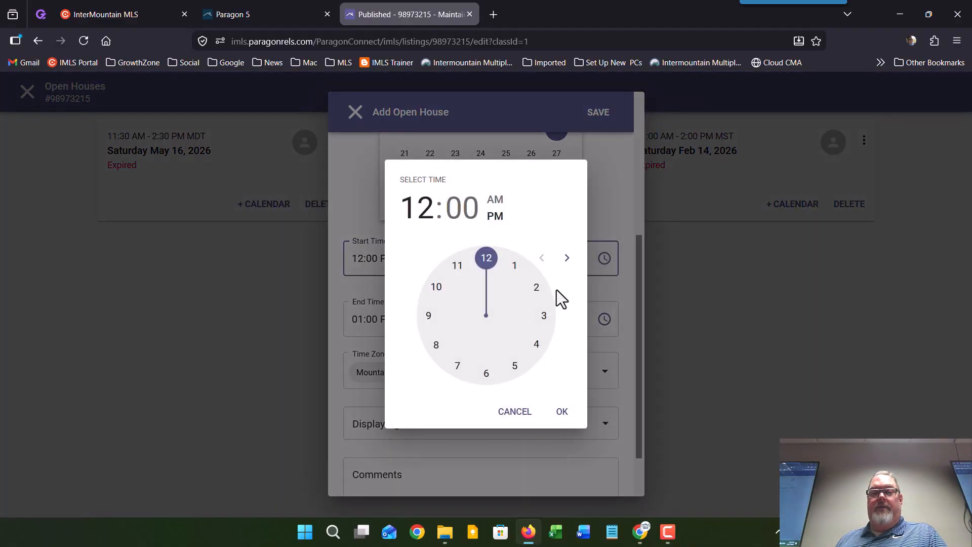
{"action": "left_click", "coordinate": [535, 290]}
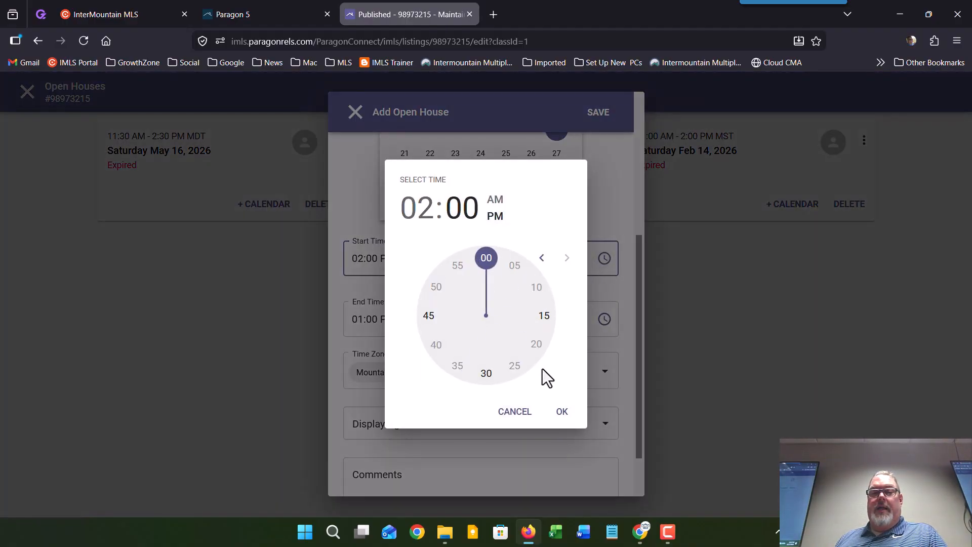
{"action": "left_click", "coordinate": [568, 419]}
Step: Set the end time to 4:30 PM, then discard the open house unsaved
{"action": "left_click", "coordinate": [604, 333]}
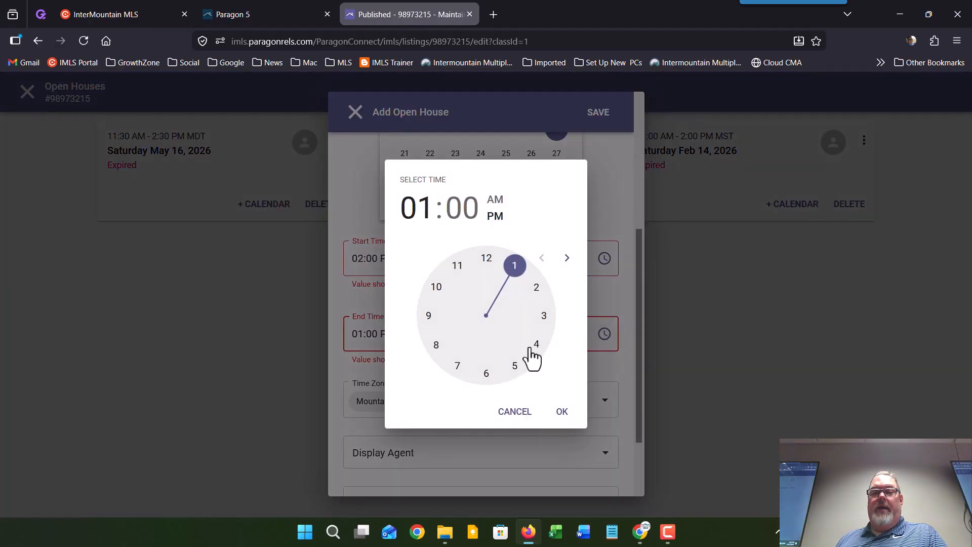
{"action": "left_click", "coordinate": [536, 344]}
{"action": "left_click", "coordinate": [487, 375]}
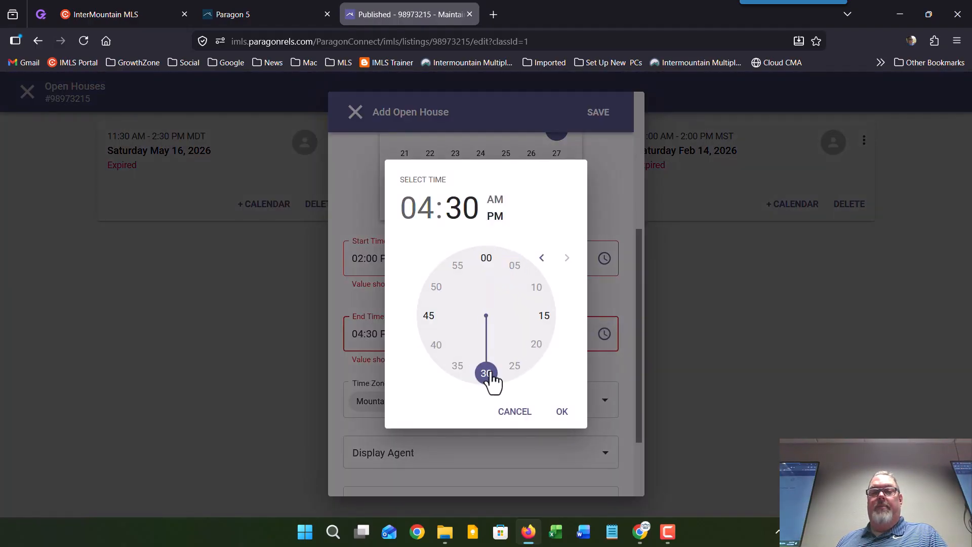
{"action": "left_click", "coordinate": [562, 411]}
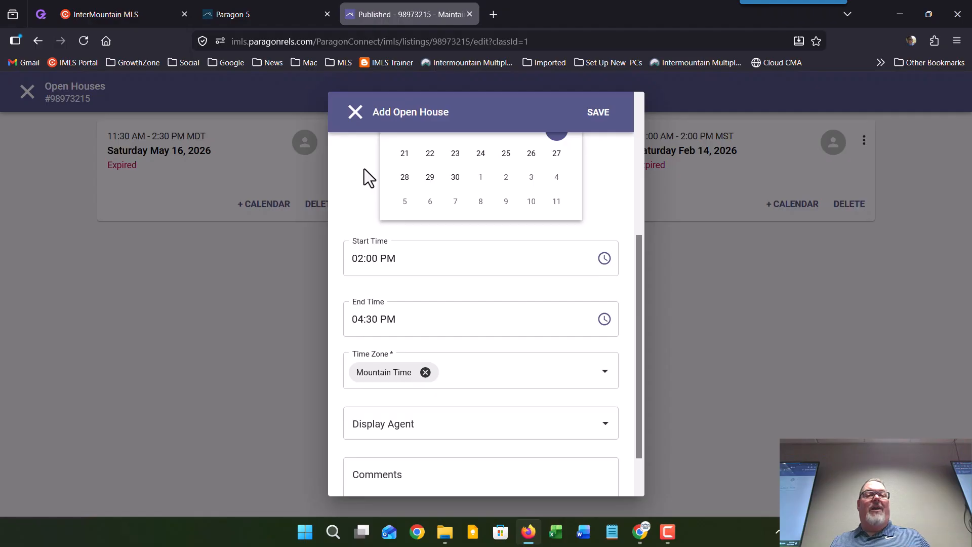
{"action": "left_click", "coordinate": [355, 112]}
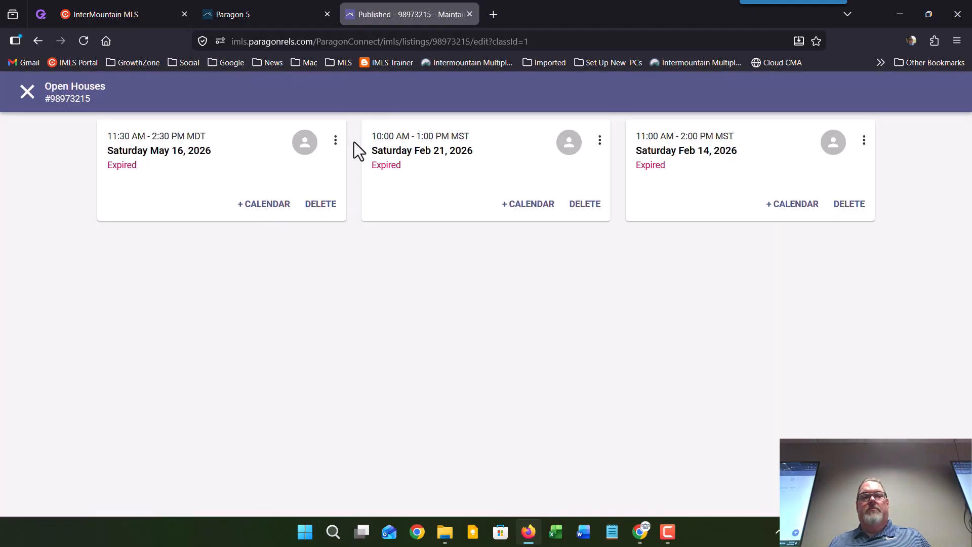
{"action": "left_click", "coordinate": [27, 92]}
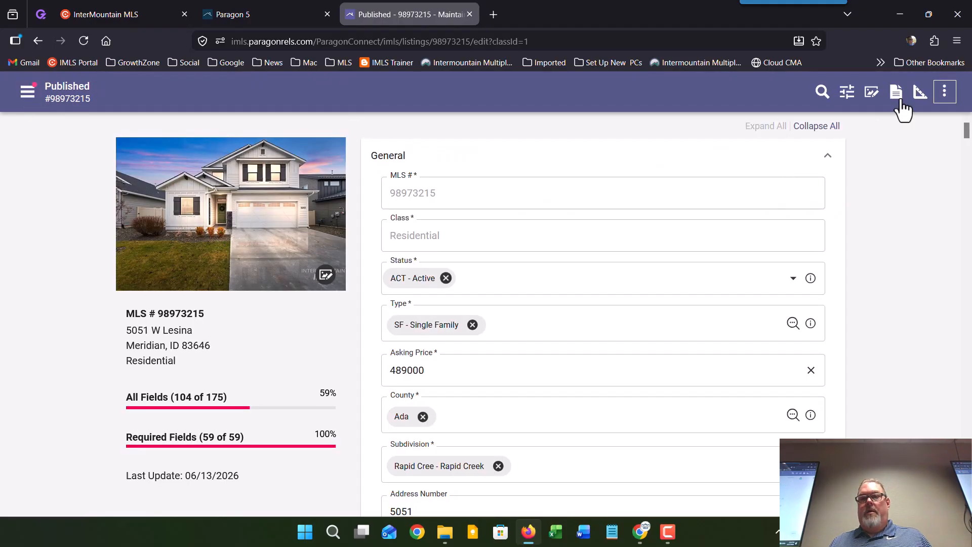
Step: Preview Assign to Contact from the More menu and close it without assigning anyone
{"action": "left_click", "coordinate": [944, 91]}
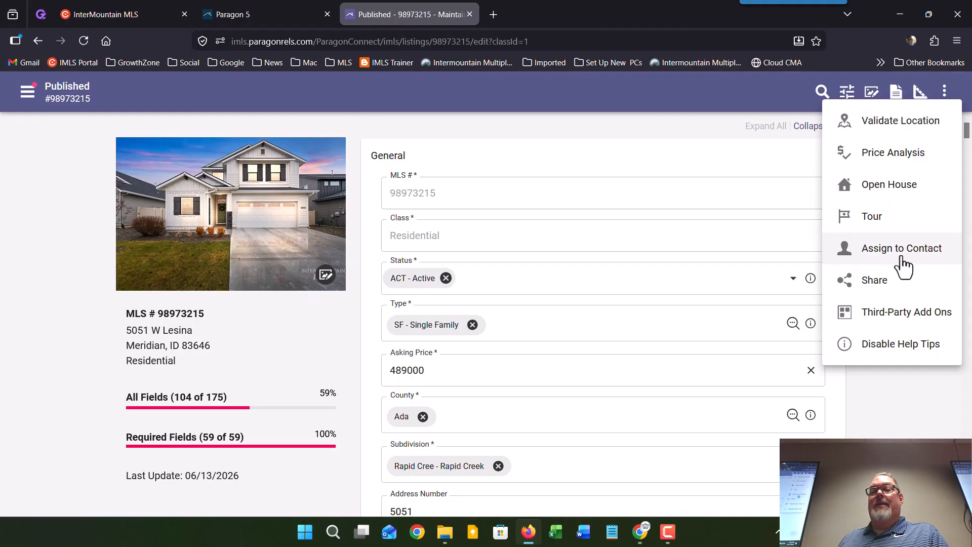
{"action": "left_click", "coordinate": [840, 248]}
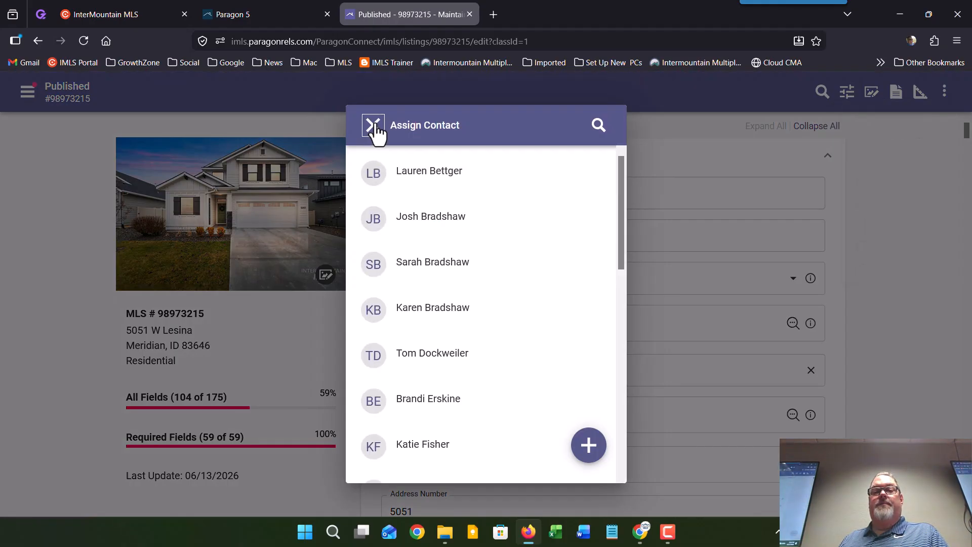
{"action": "left_click", "coordinate": [956, 138]}
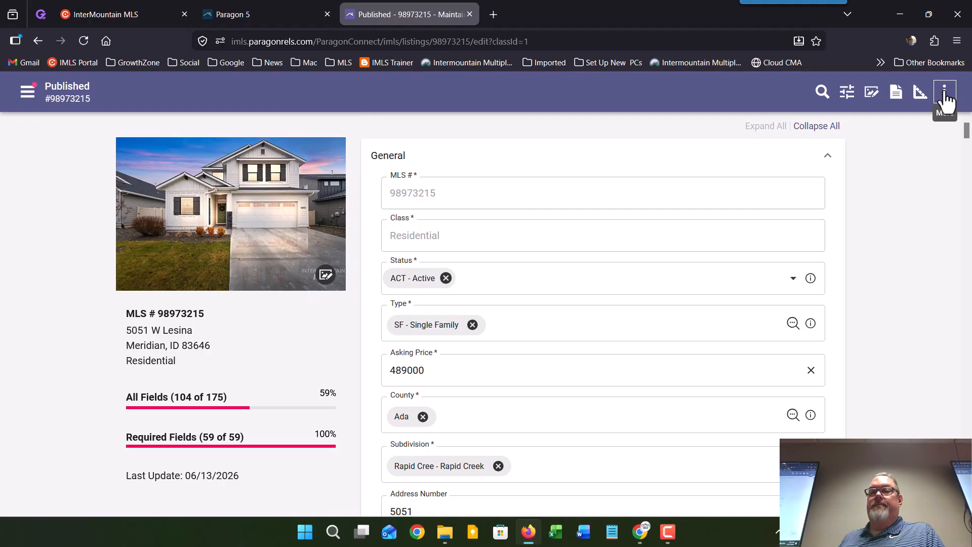
Step: Review the listing's Share Options (email, text, link) and close them unused
{"action": "left_click", "coordinate": [944, 96]}
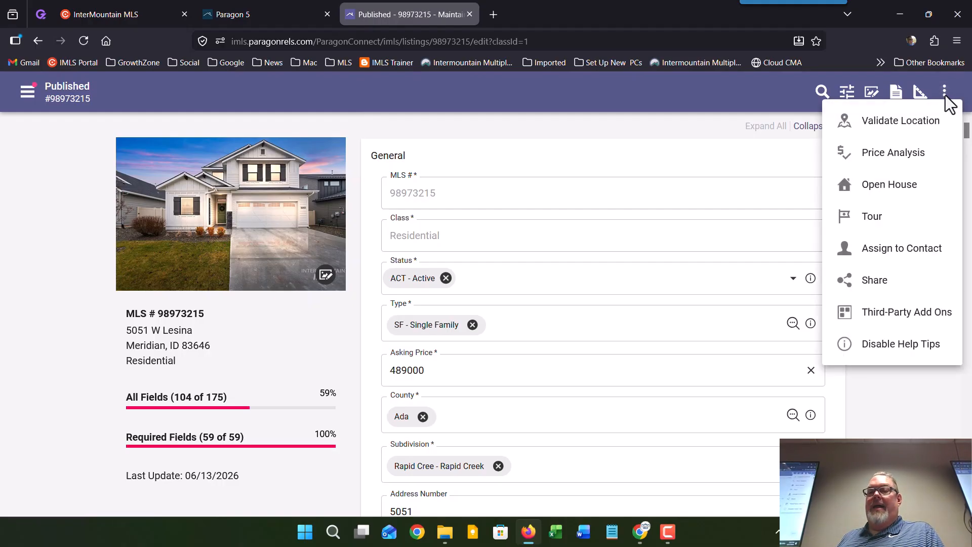
{"action": "left_click", "coordinate": [893, 292]}
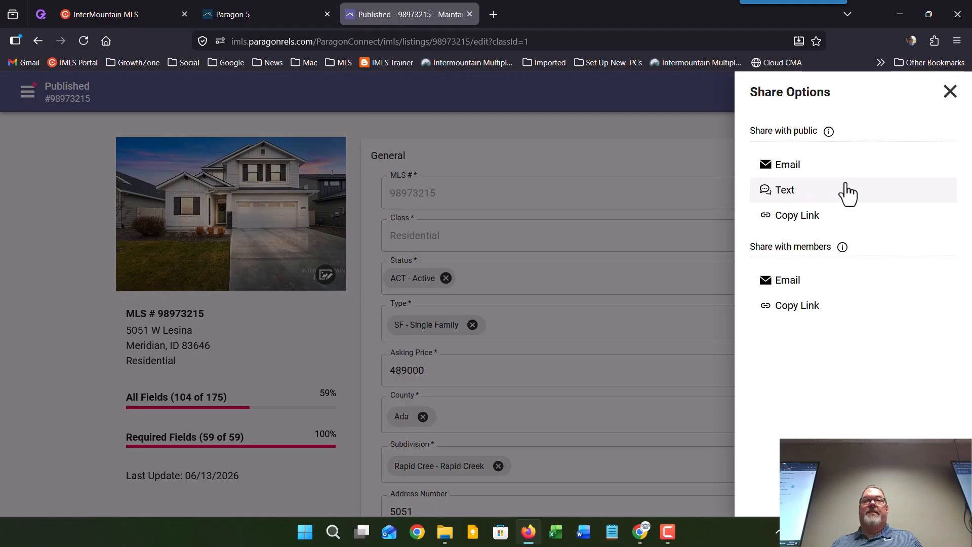
{"action": "left_click", "coordinate": [950, 92]}
{"action": "left_click", "coordinate": [944, 97]}
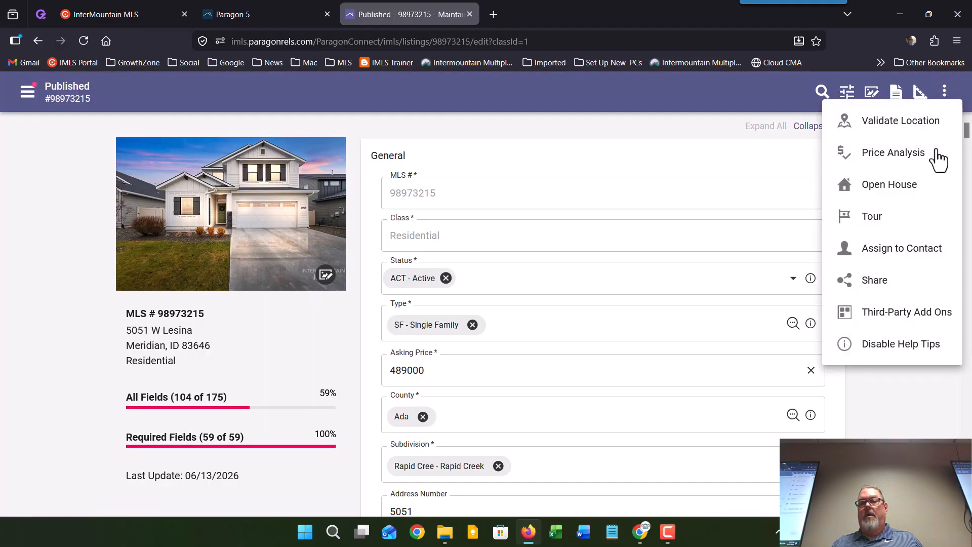
Step: Preview the Supra Assign Lockbox page from Third-Party Add Ons, then close it and the panel
{"action": "left_click", "coordinate": [924, 320]}
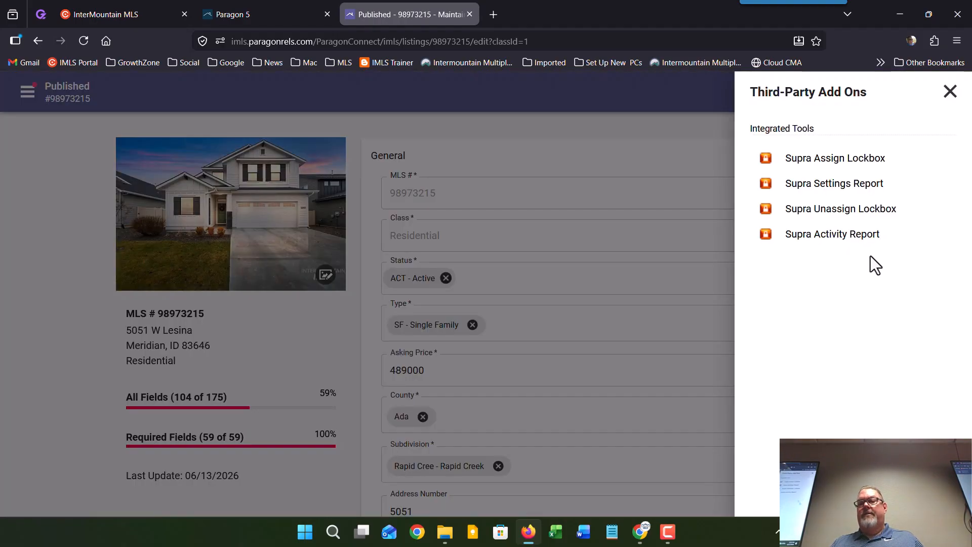
{"action": "left_click", "coordinate": [828, 159]}
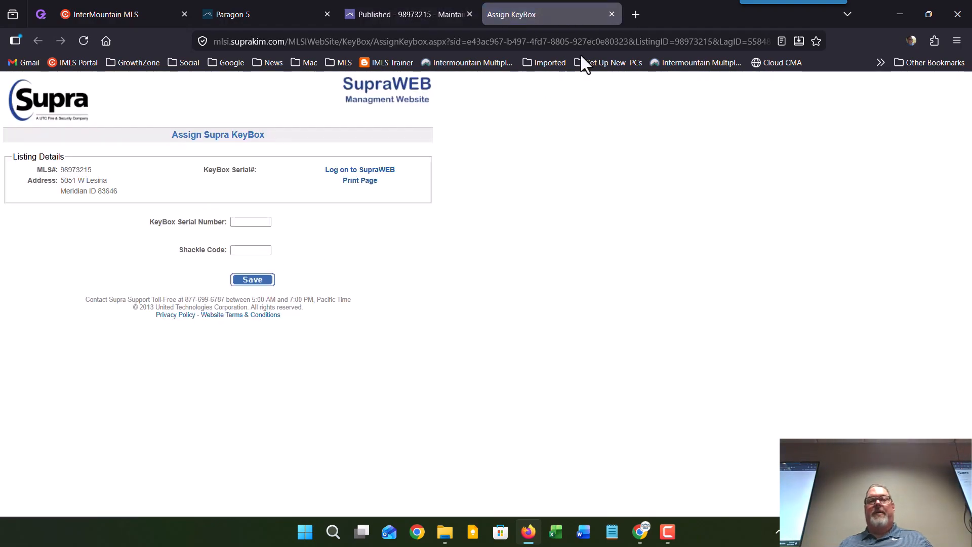
{"action": "left_click", "coordinate": [613, 15]}
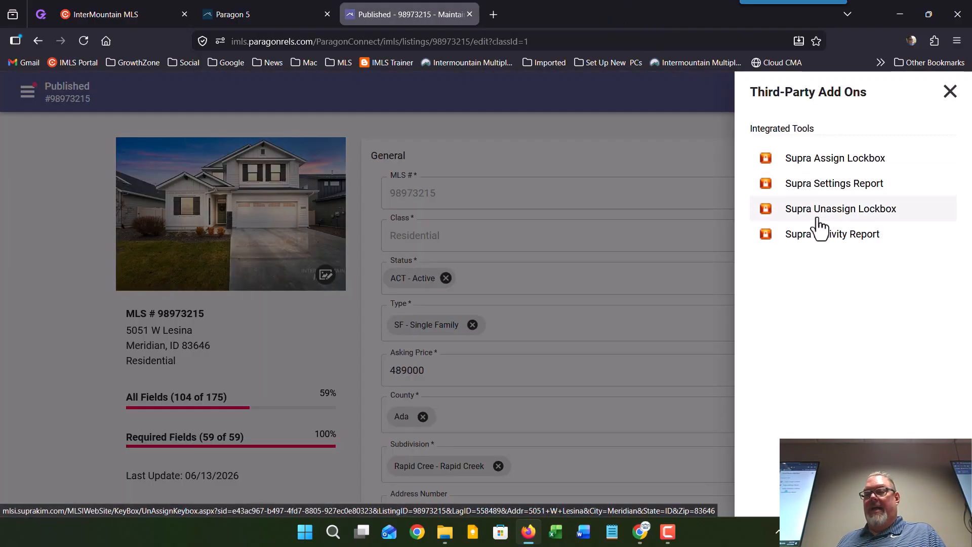
{"action": "left_click", "coordinate": [951, 93]}
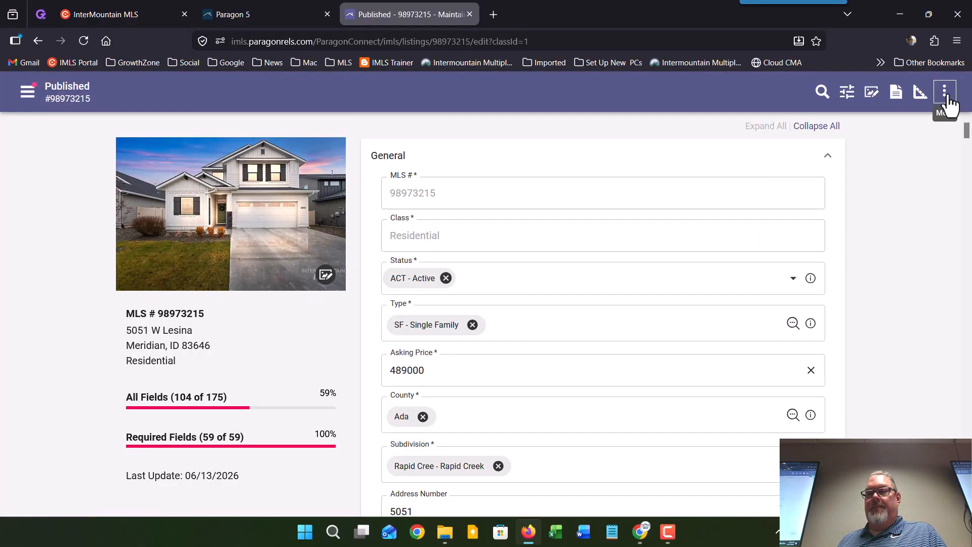
{"action": "left_click", "coordinate": [947, 95]}
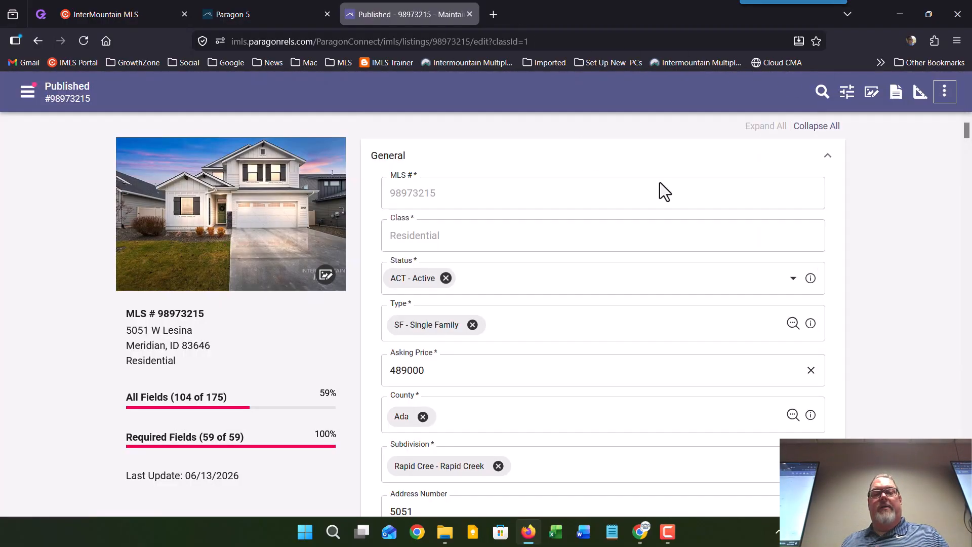
{"action": "left_click", "coordinate": [945, 94]}
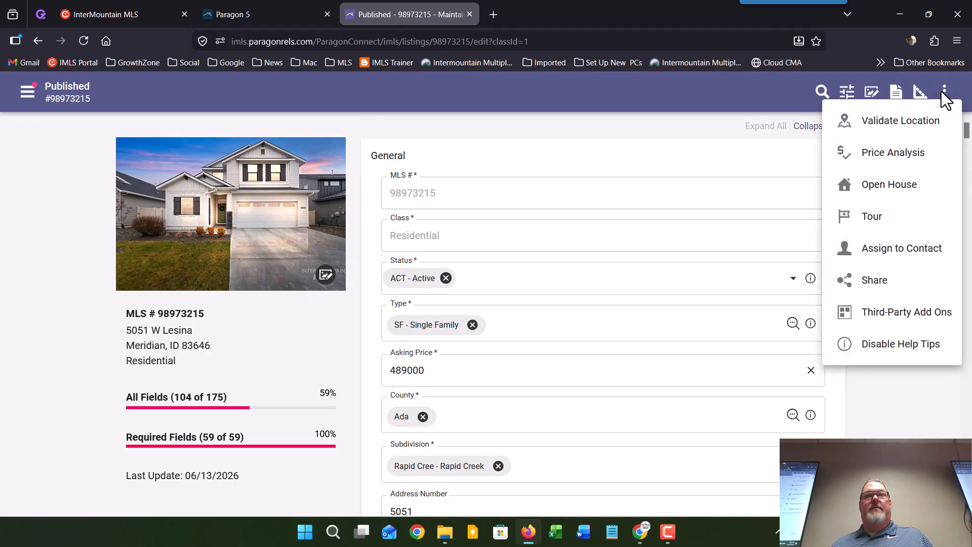
{"action": "left_click", "coordinate": [941, 92]}
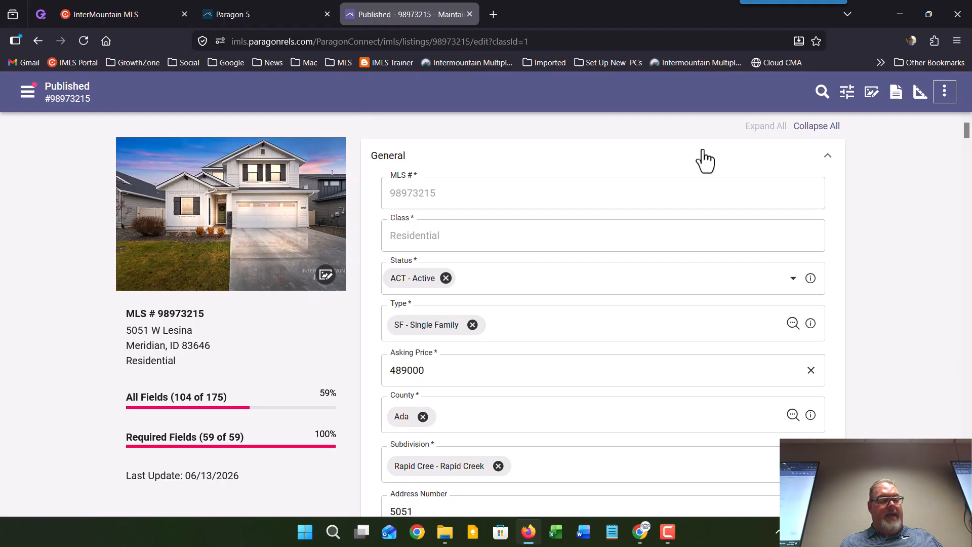
Step: Replace the PND - Pending status with SLD - Sold and scroll to the new Sold section
{"action": "left_click", "coordinate": [792, 284]}
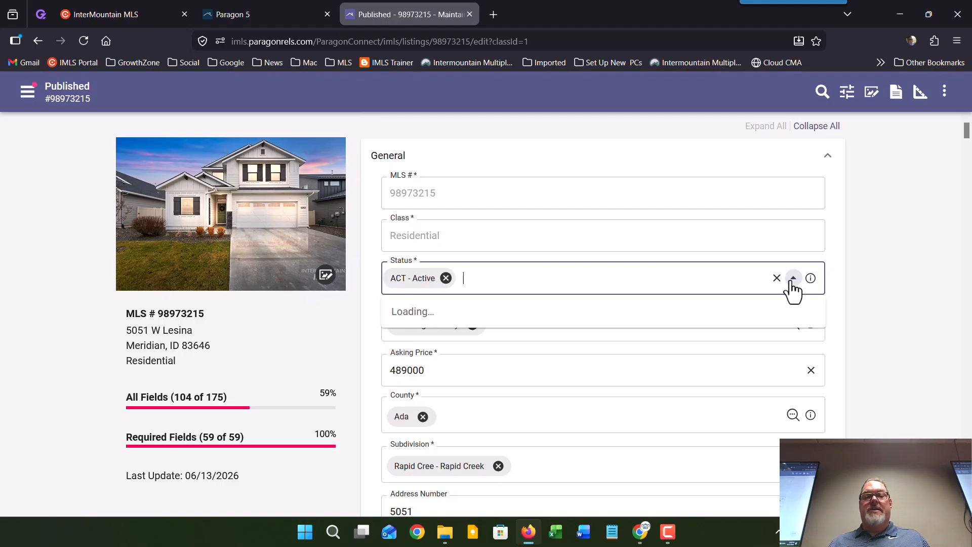
{"action": "scroll", "coordinate": [708, 364], "scroll_direction": "down", "scroll_amount": 2}
{"action": "scroll", "coordinate": [689, 387], "scroll_direction": "down", "scroll_amount": 1}
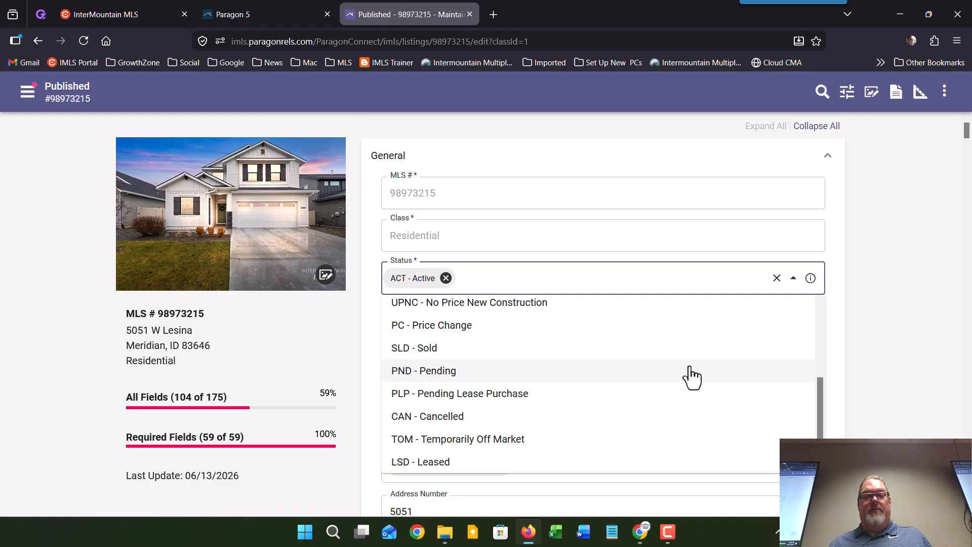
{"action": "left_click", "coordinate": [692, 376]}
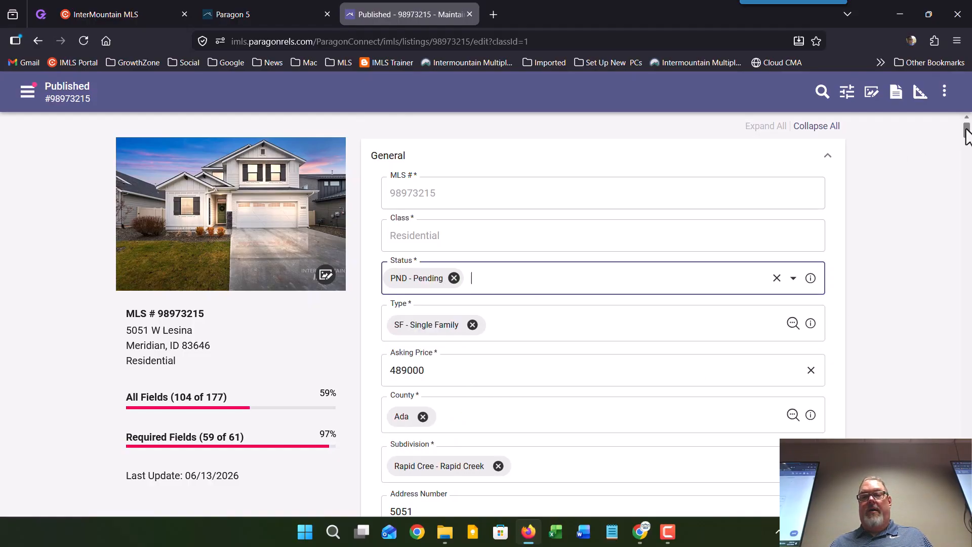
{"action": "left_click_drag", "start_coordinate": [966, 133], "coordinate": [967, 506]}
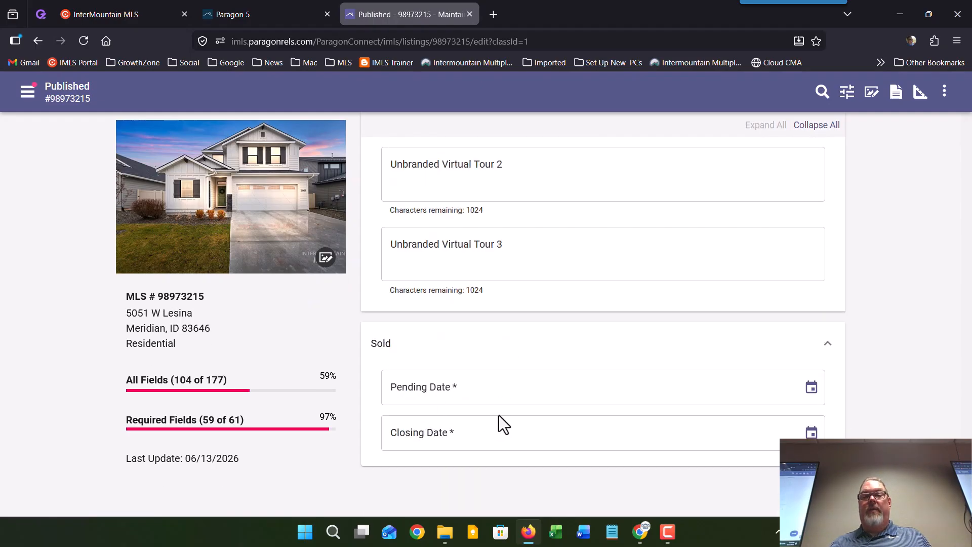
{"action": "left_click_drag", "start_coordinate": [968, 506], "coordinate": [956, 126]}
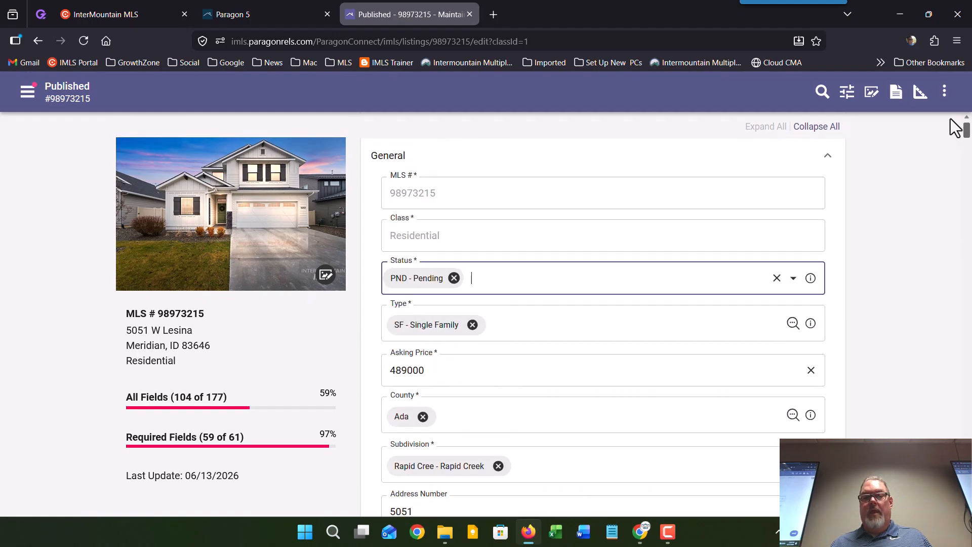
{"action": "left_click", "coordinate": [454, 278]}
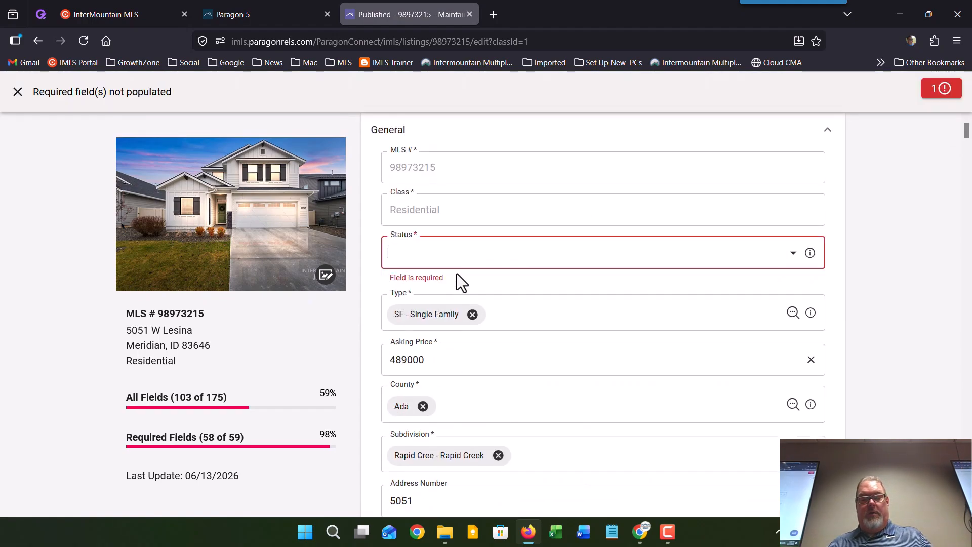
{"action": "type", "text": "sol"}
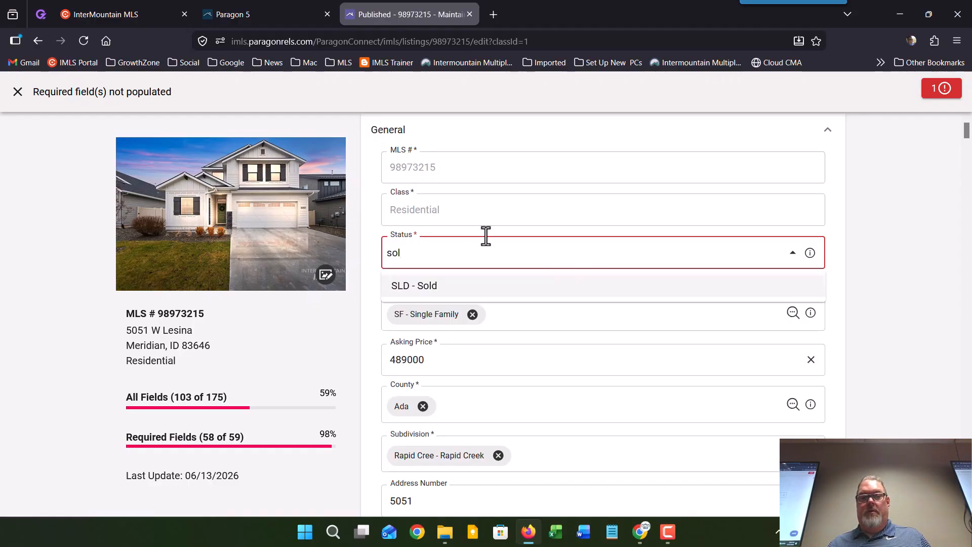
{"action": "key", "text": "Return"}
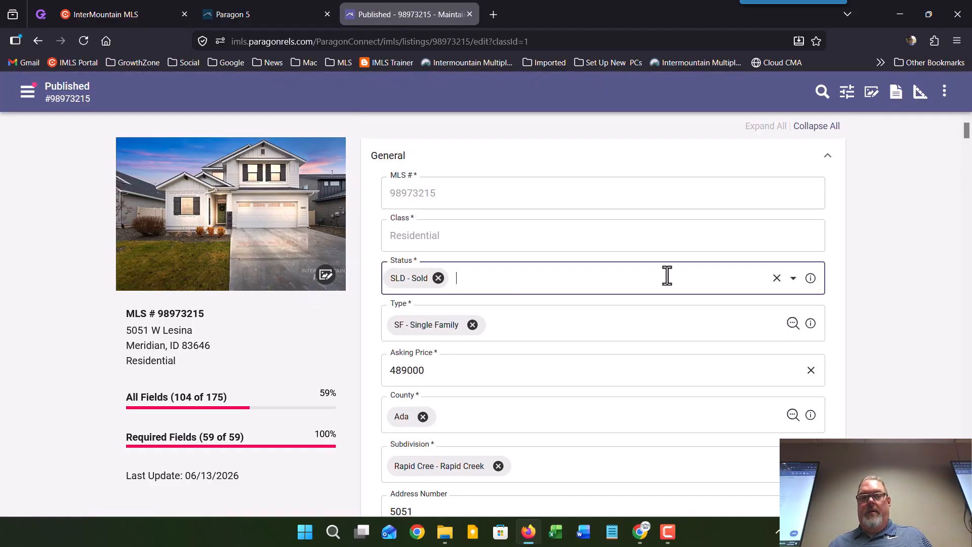
{"action": "left_click_drag", "start_coordinate": [967, 134], "coordinate": [965, 436]}
{"action": "left_click_drag", "start_coordinate": [965, 496], "coordinate": [965, 472]}
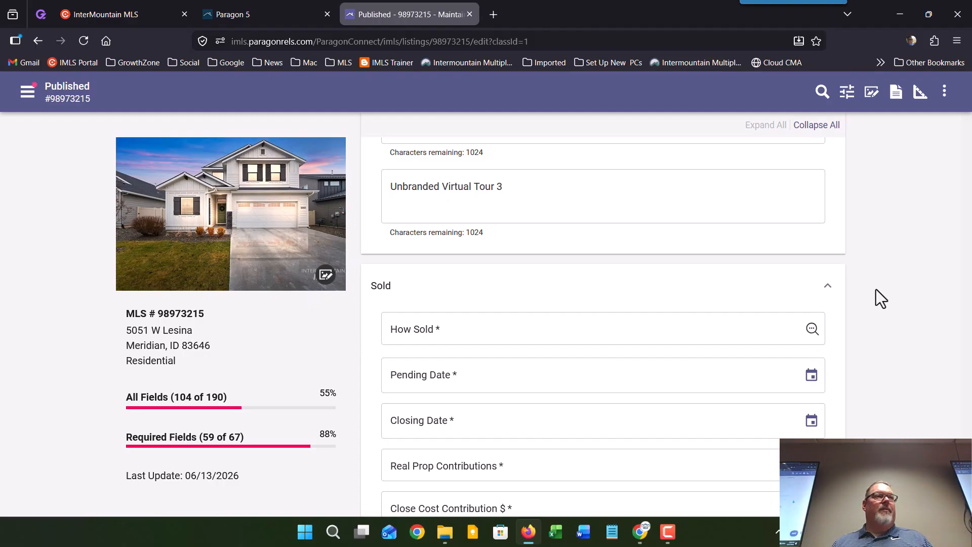
Step: Set How Sold to CONV - Conventional via its lookup, then move to Closing Date
{"action": "left_click", "coordinate": [812, 329]}
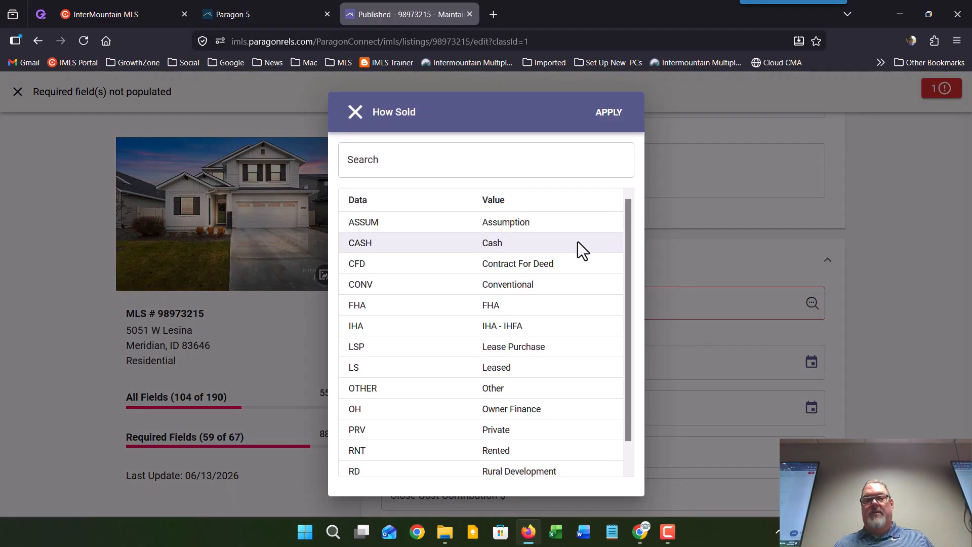
{"action": "left_click", "coordinate": [568, 285]}
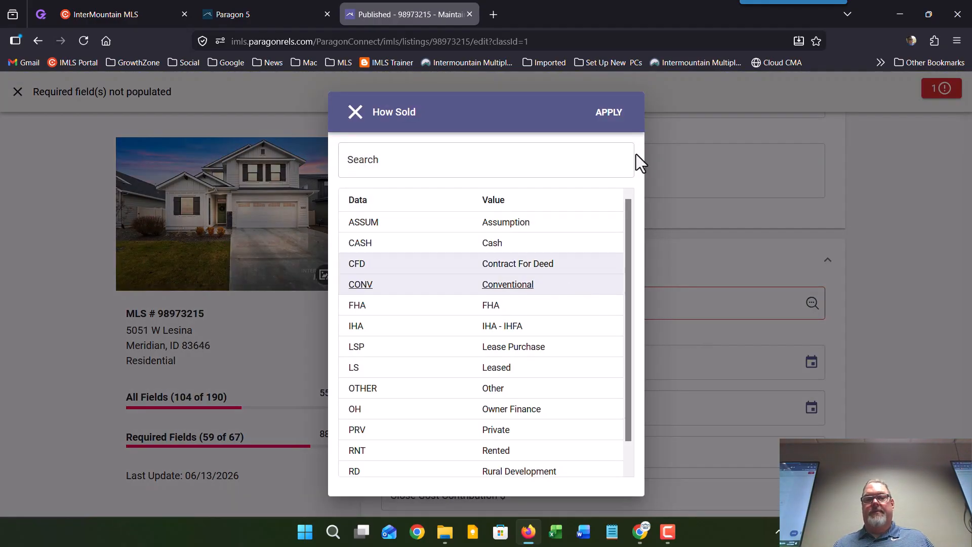
{"action": "left_click", "coordinate": [609, 113]}
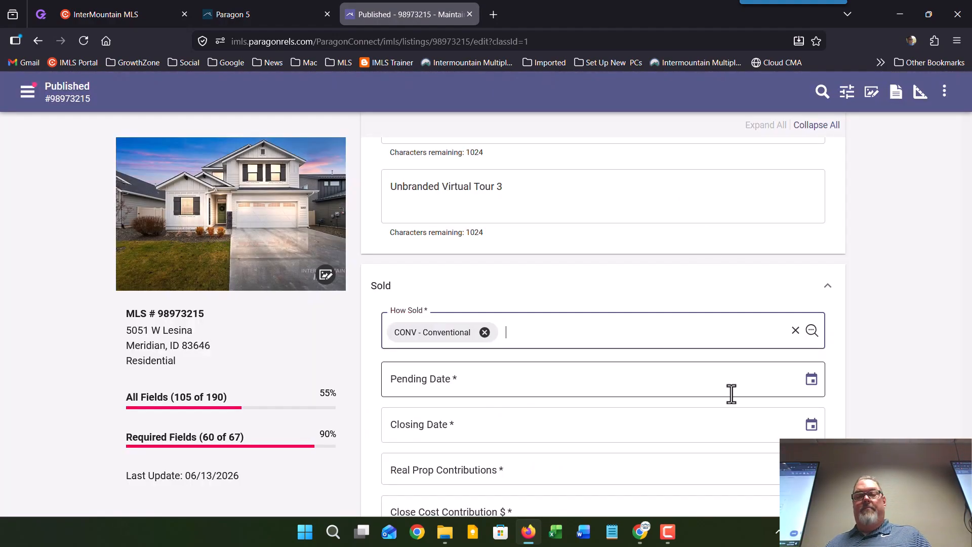
{"action": "left_click", "coordinate": [809, 424]}
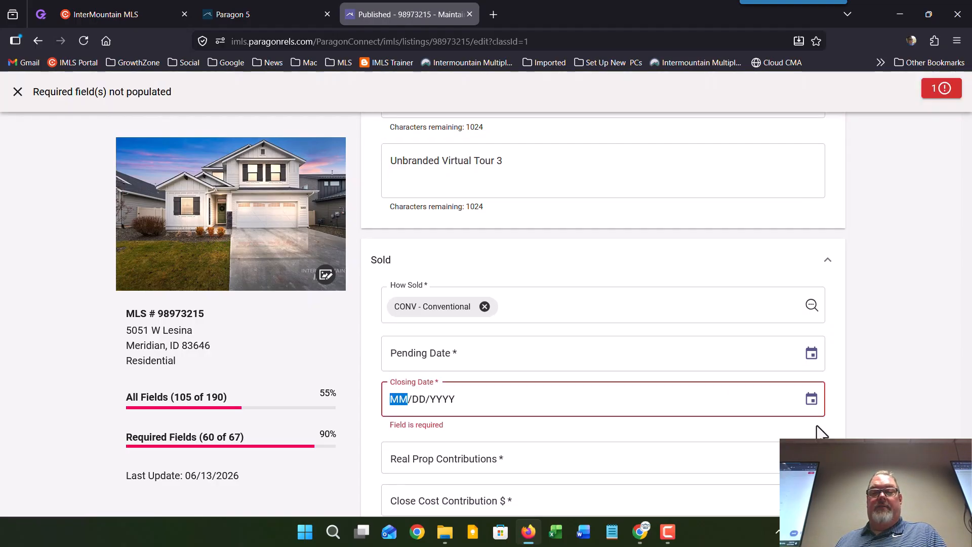
{"action": "scroll", "coordinate": [859, 366], "scroll_direction": "down", "scroll_amount": 5}
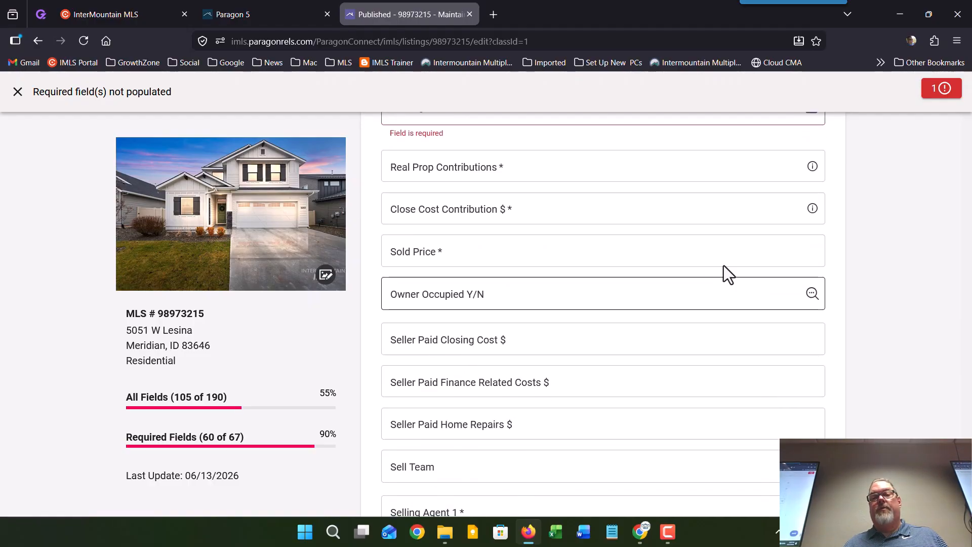
{"action": "mouse_move", "coordinate": [813, 169]}
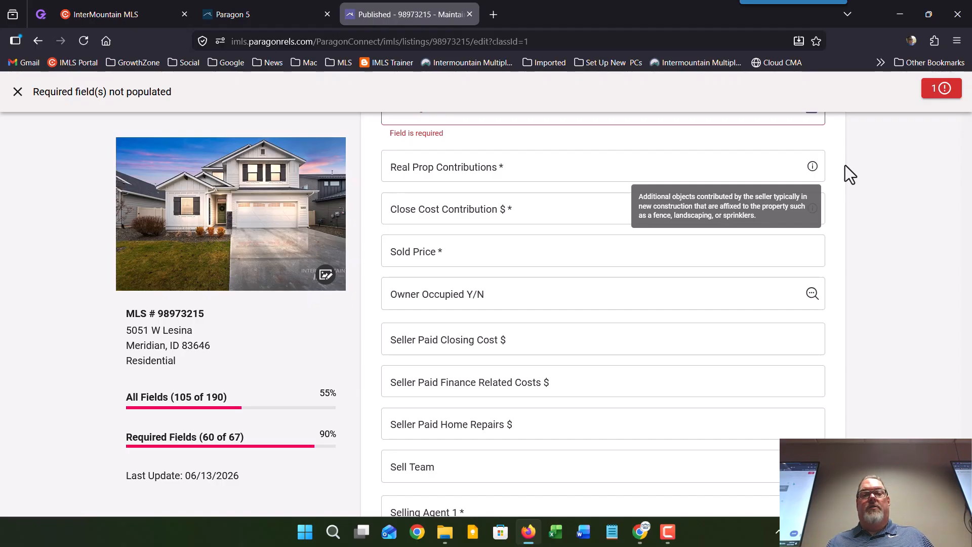
Step: Set Real Prop Contributions to n/a, replacing the initially typed 'Full sprinklers'
{"action": "left_click", "coordinate": [491, 168]}
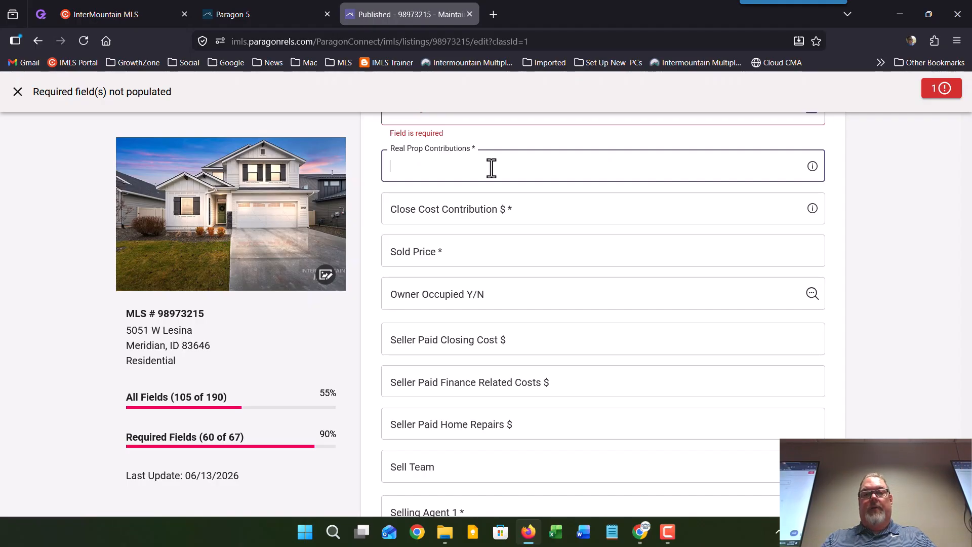
{"action": "type", "text": "Full sprinklers"}
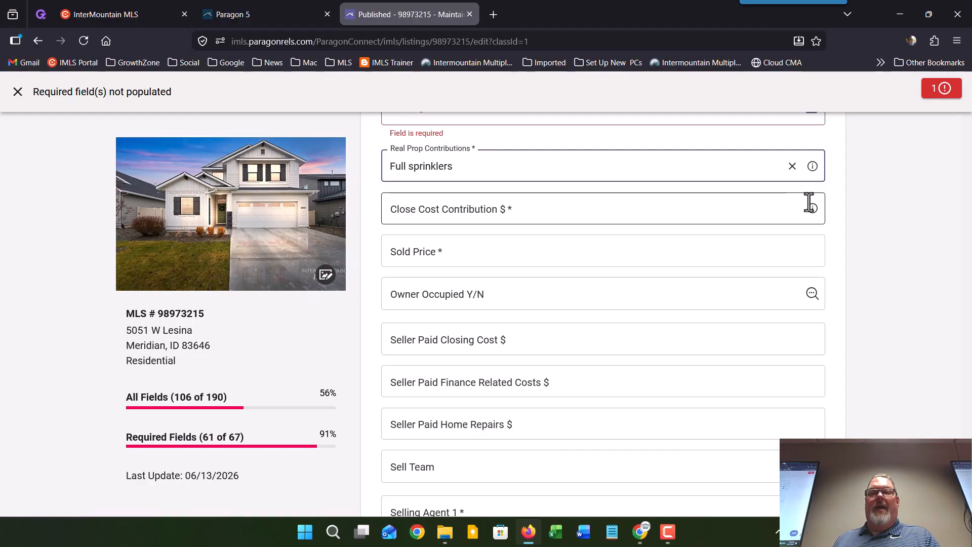
{"action": "left_click", "coordinate": [786, 167]}
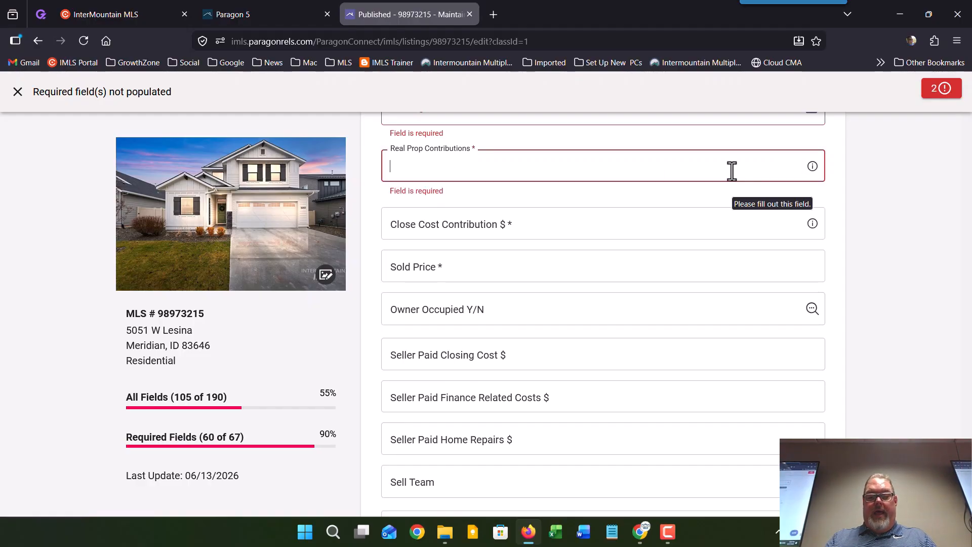
{"action": "type", "text": "n/a"}
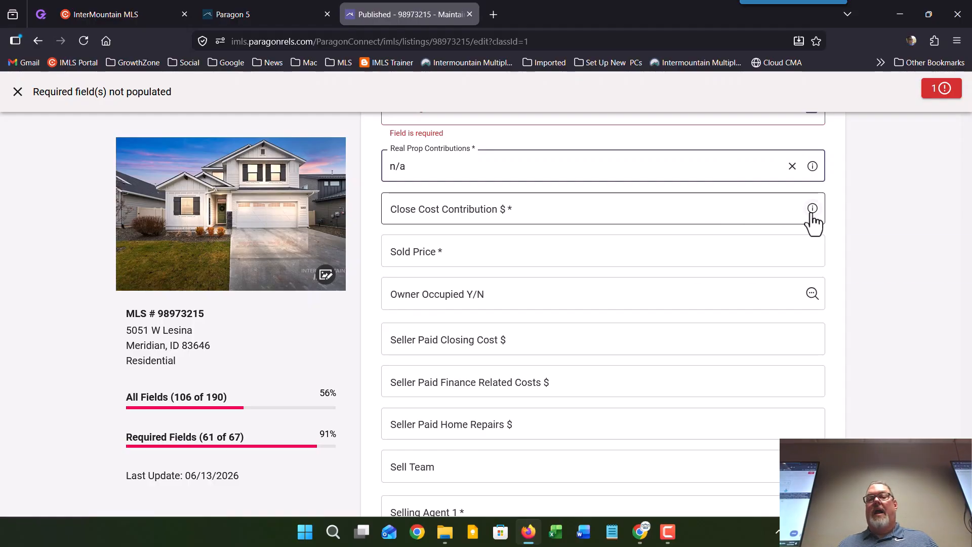
{"action": "mouse_move", "coordinate": [813, 214]}
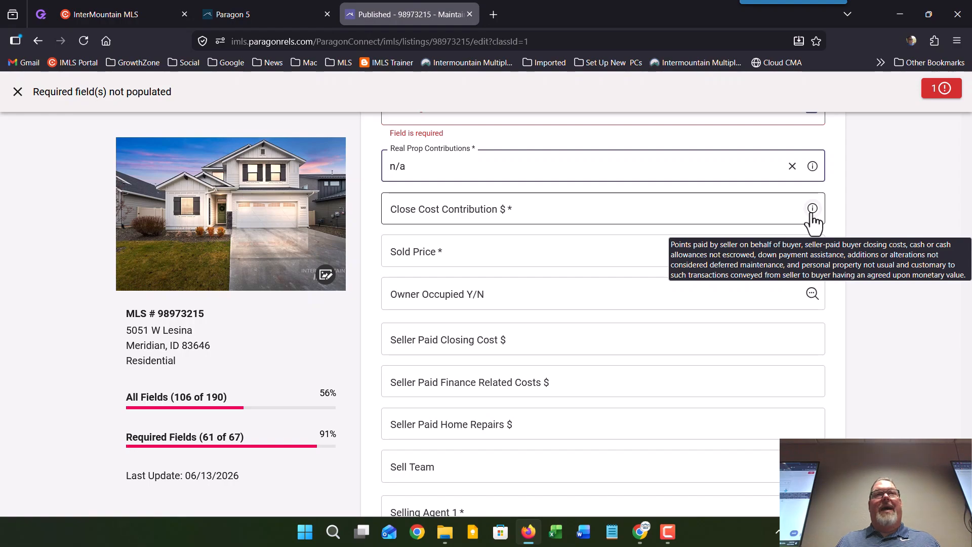
Step: Enter 0 for Close Cost Contribution and 465000 as the Sold Price
{"action": "left_click", "coordinate": [643, 221]}
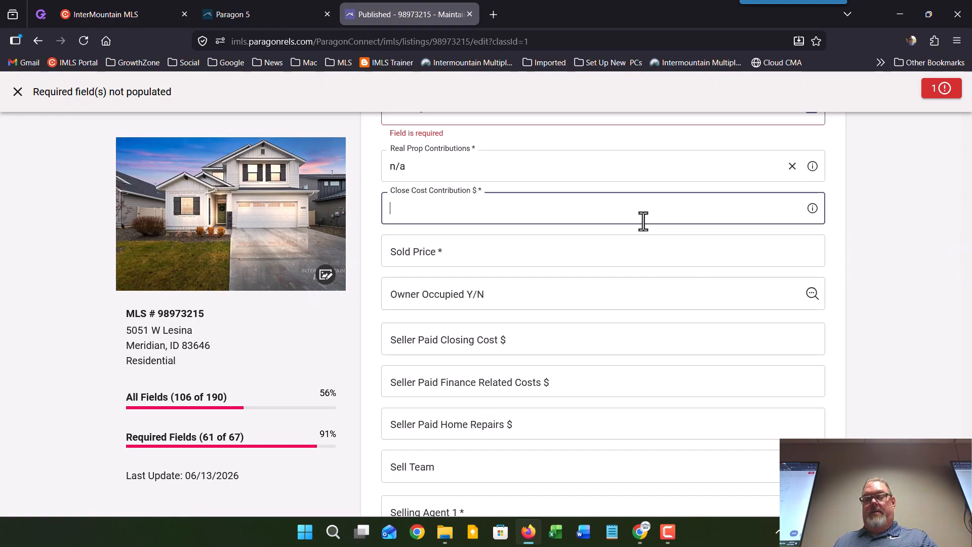
{"action": "type", "text": "0"}
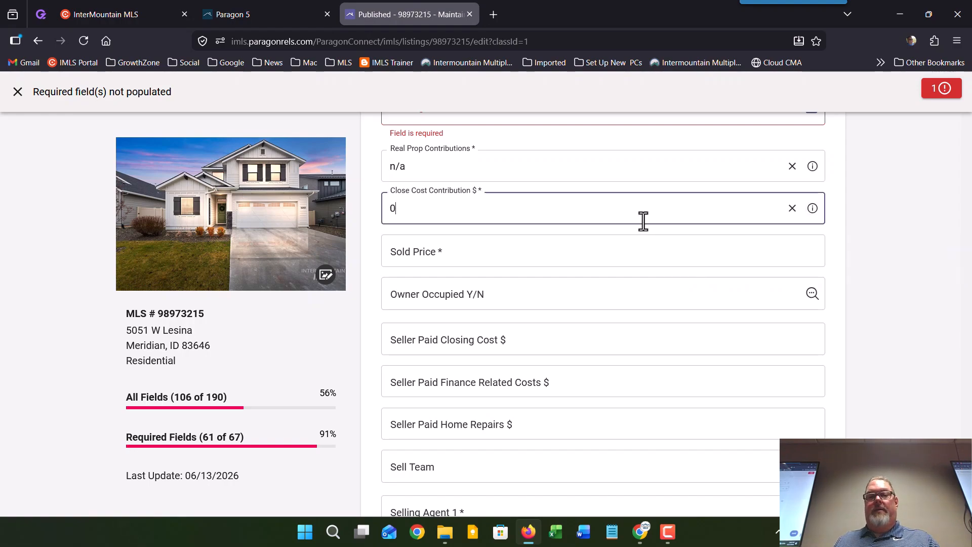
{"action": "left_click", "coordinate": [627, 263]}
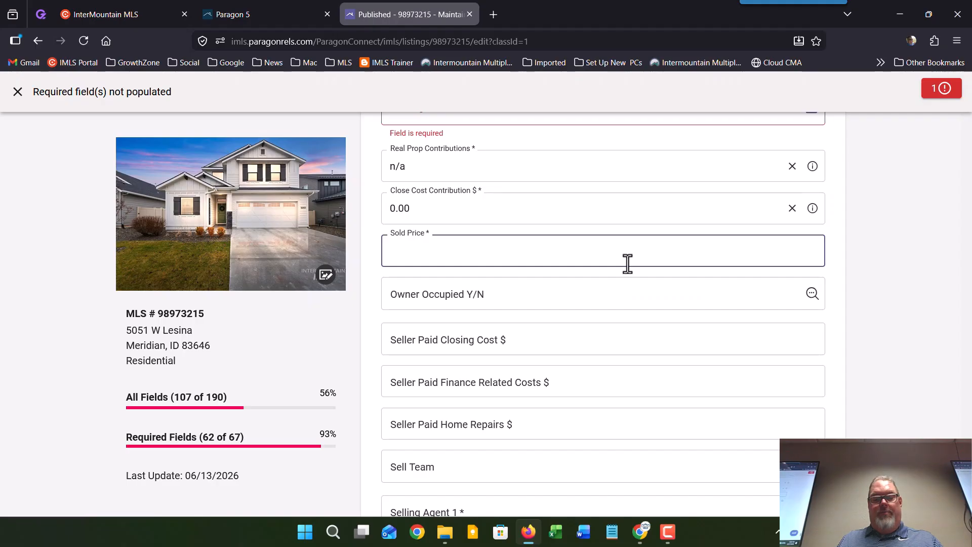
{"action": "type", "text": "46500"}
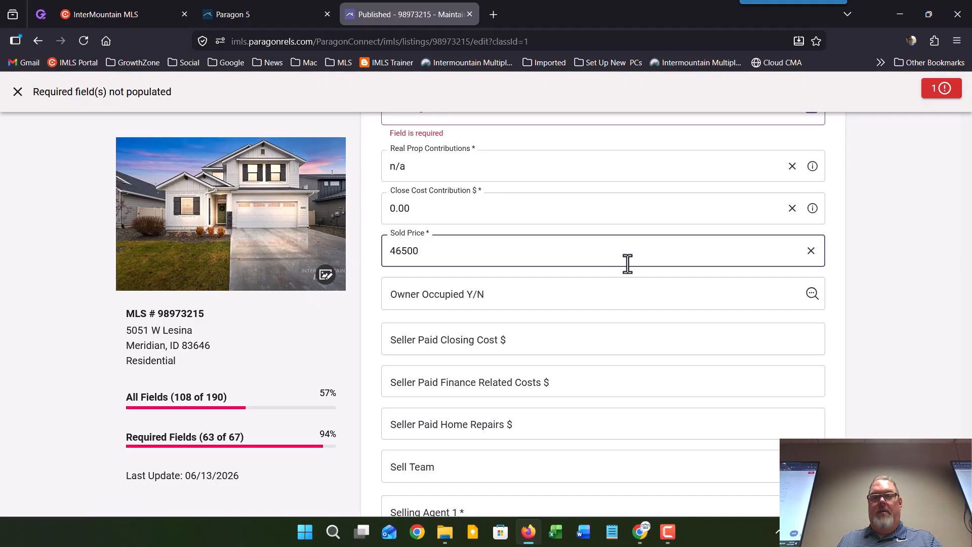
{"action": "type", "text": "0"}
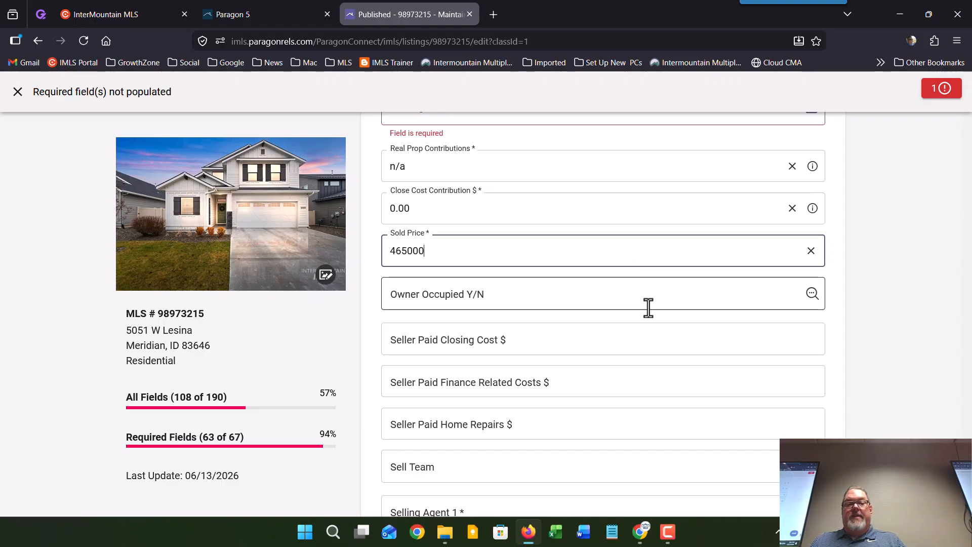
{"action": "scroll", "coordinate": [647, 310], "scroll_direction": "down", "scroll_amount": 3}
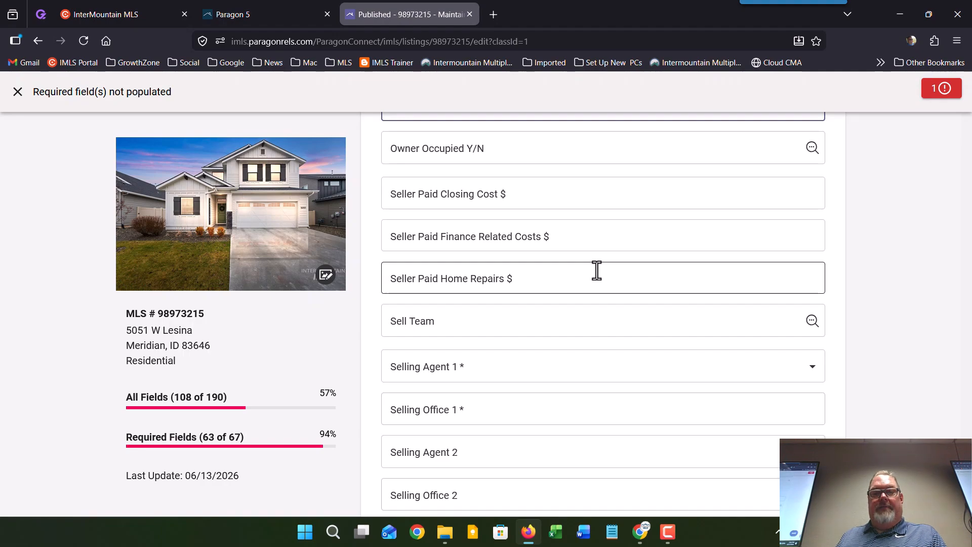
{"action": "scroll", "coordinate": [597, 271], "scroll_direction": "down", "scroll_amount": 2}
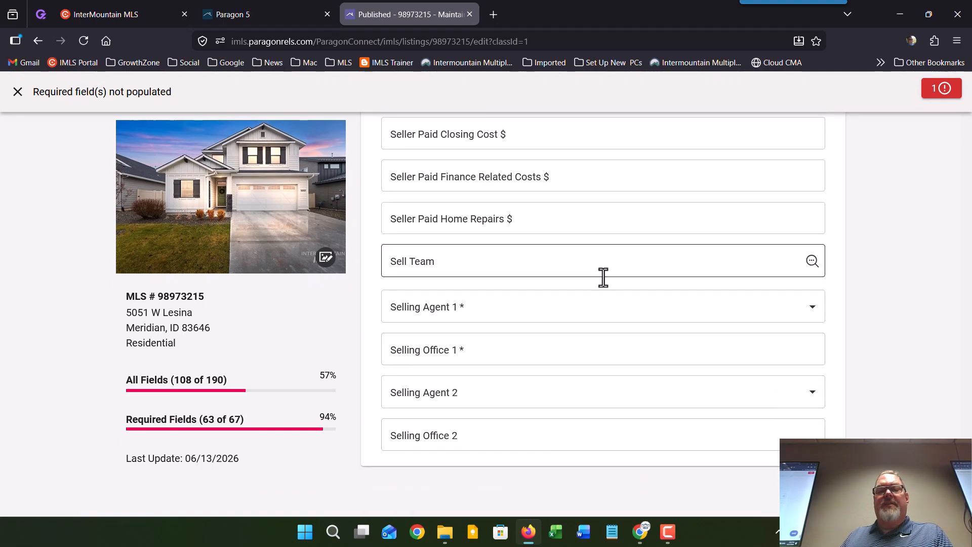
Step: Search 'non mem' and choose NON MEMBER as Selling Agent 1
{"action": "left_click", "coordinate": [555, 307]}
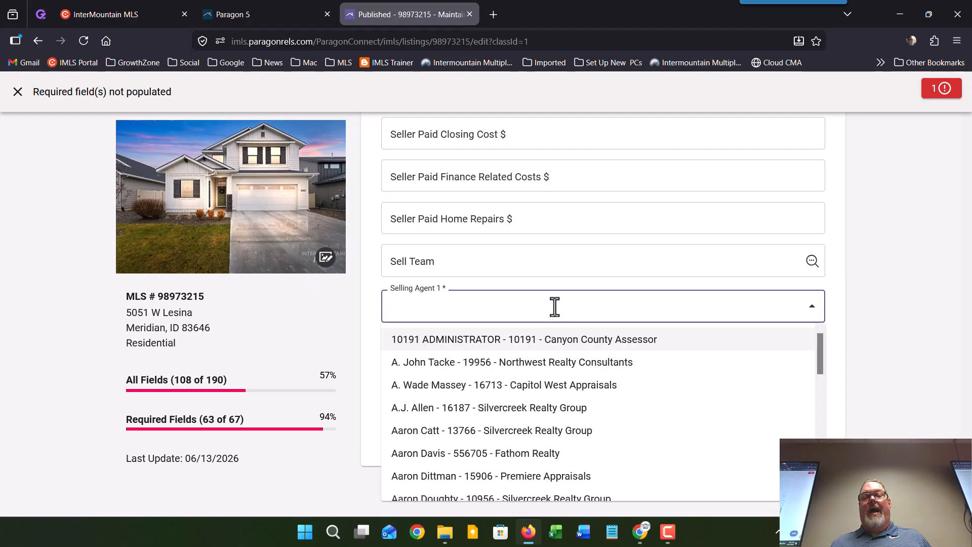
{"action": "type", "text": "n"}
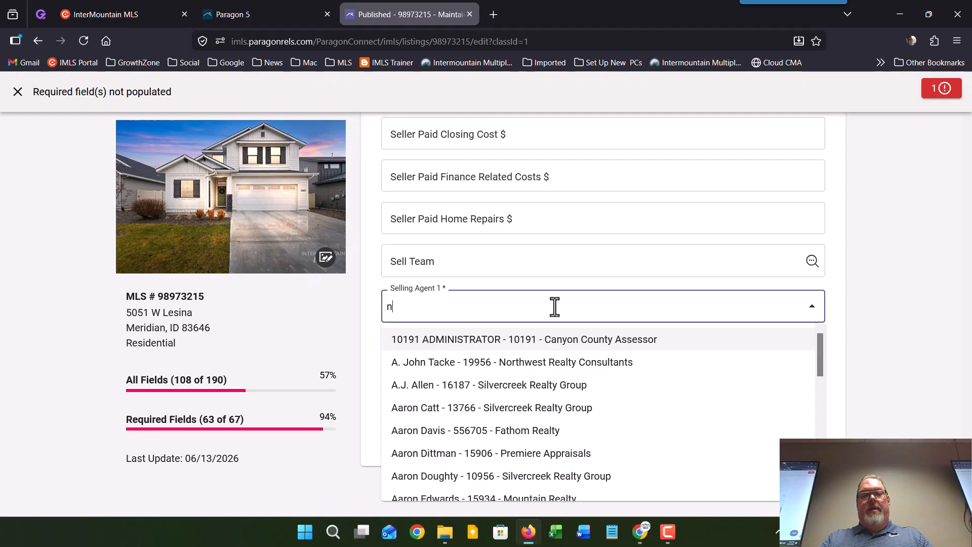
{"action": "type", "text": "on me"}
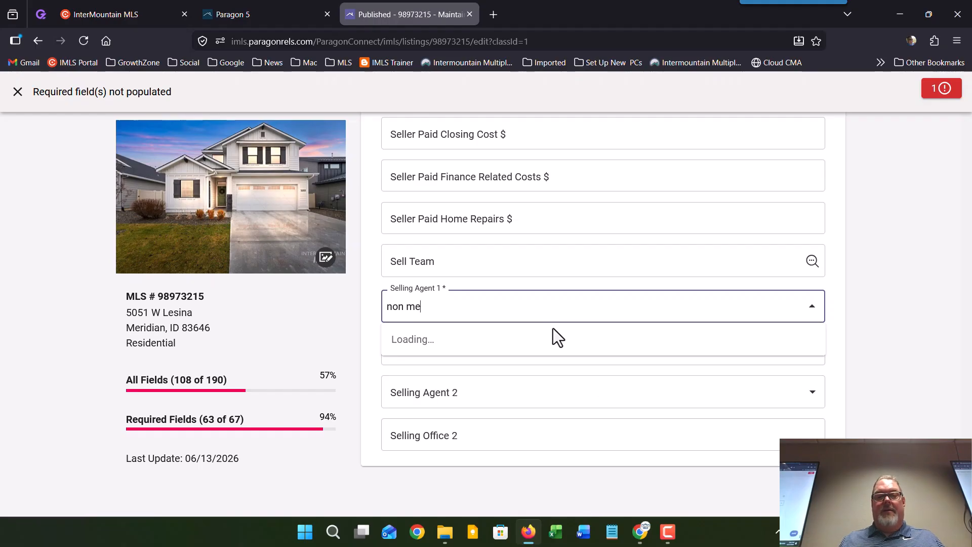
{"action": "type", "text": "m"}
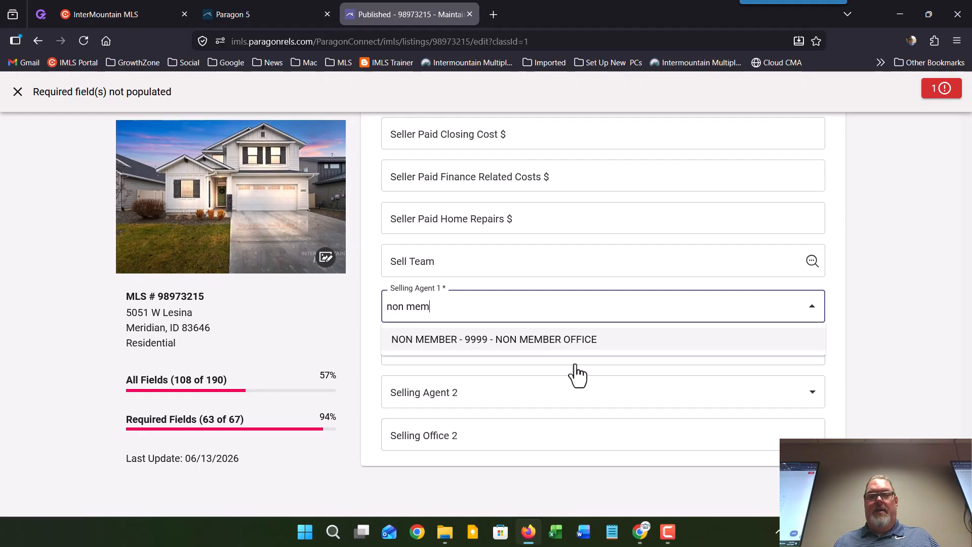
{"action": "key", "text": "Return"}
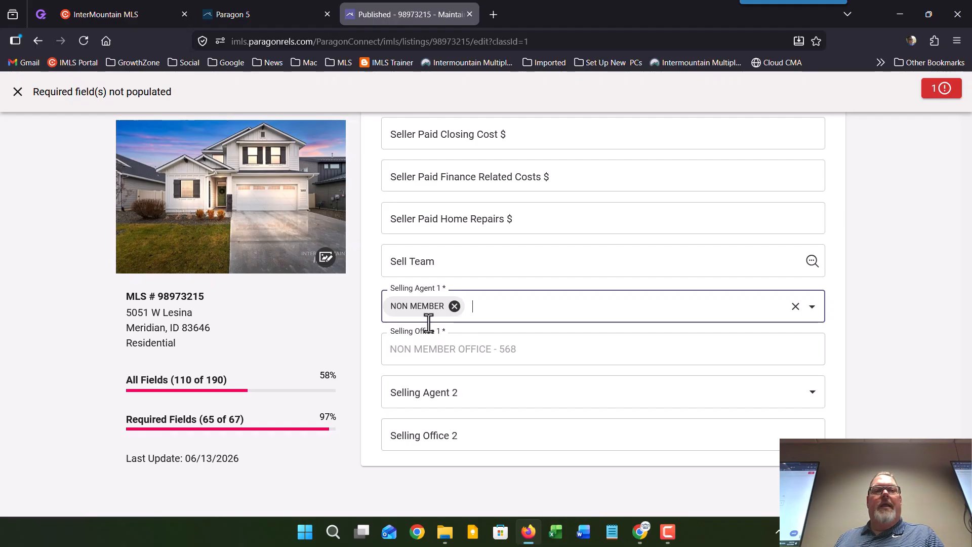
{"action": "scroll", "coordinate": [412, 330], "scroll_direction": "up", "scroll_amount": 5}
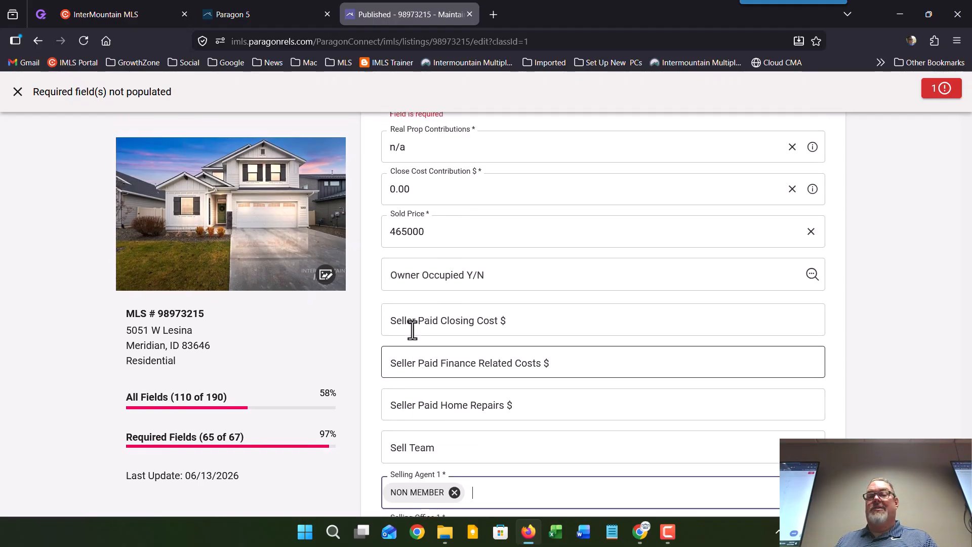
{"action": "scroll", "coordinate": [412, 330], "scroll_direction": "up", "scroll_amount": 3}
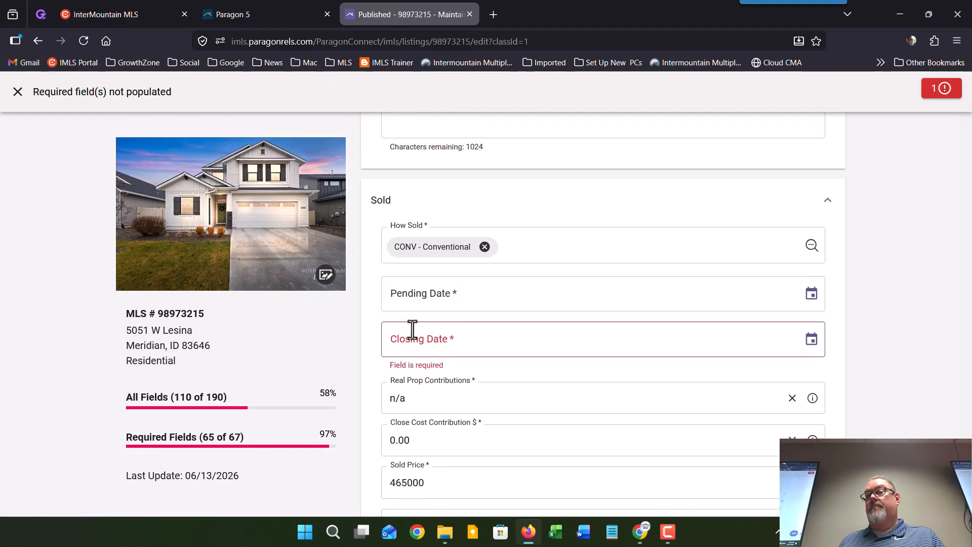
{"action": "left_click", "coordinate": [16, 96]}
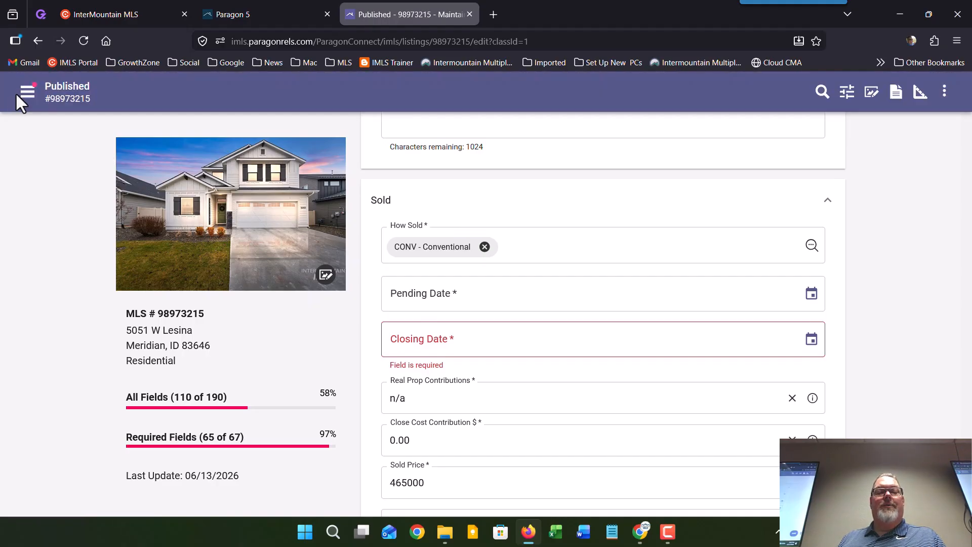
{"action": "left_click", "coordinate": [40, 41]}
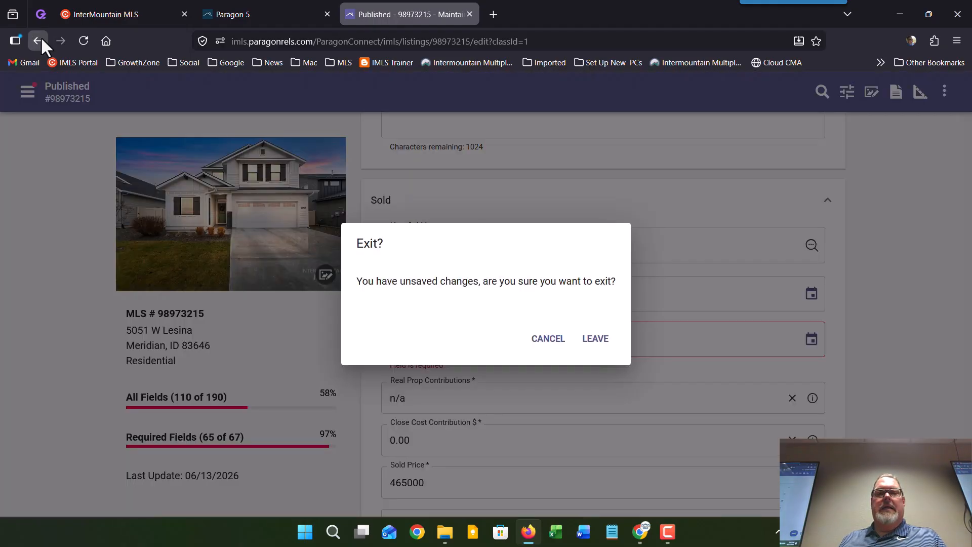
{"action": "left_click", "coordinate": [596, 340]}
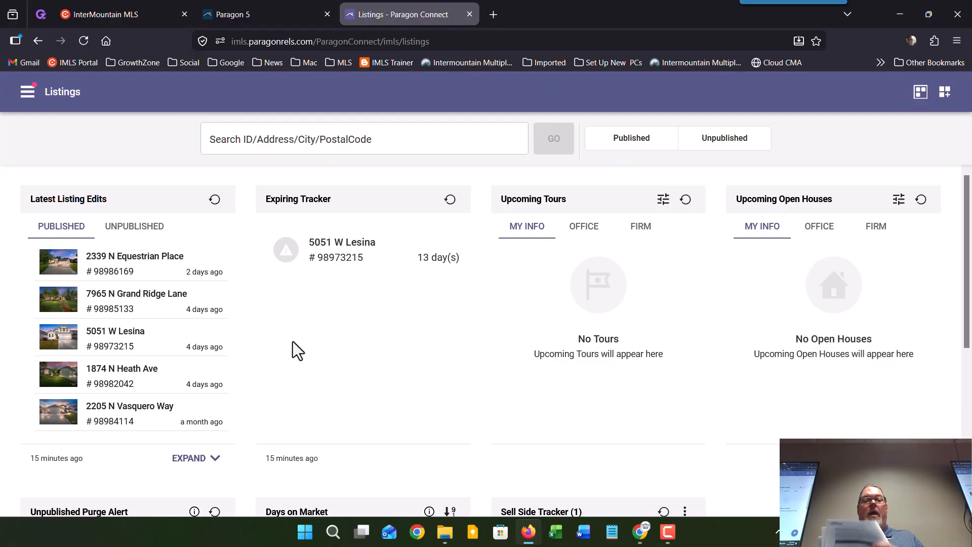
Step: Switch the Listings page to Published to show the Inventory of active listings
{"action": "left_click", "coordinate": [630, 141]}
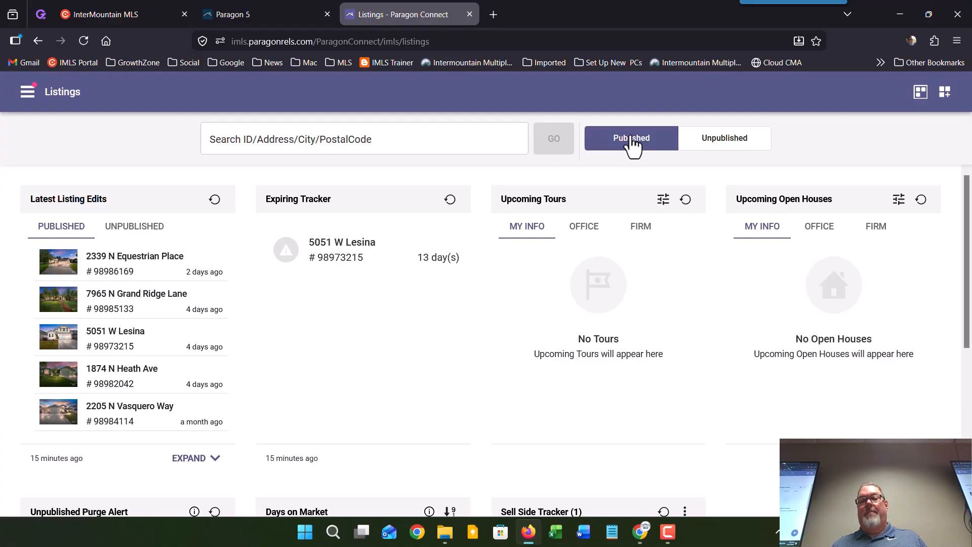
{"action": "left_click", "coordinate": [631, 141]}
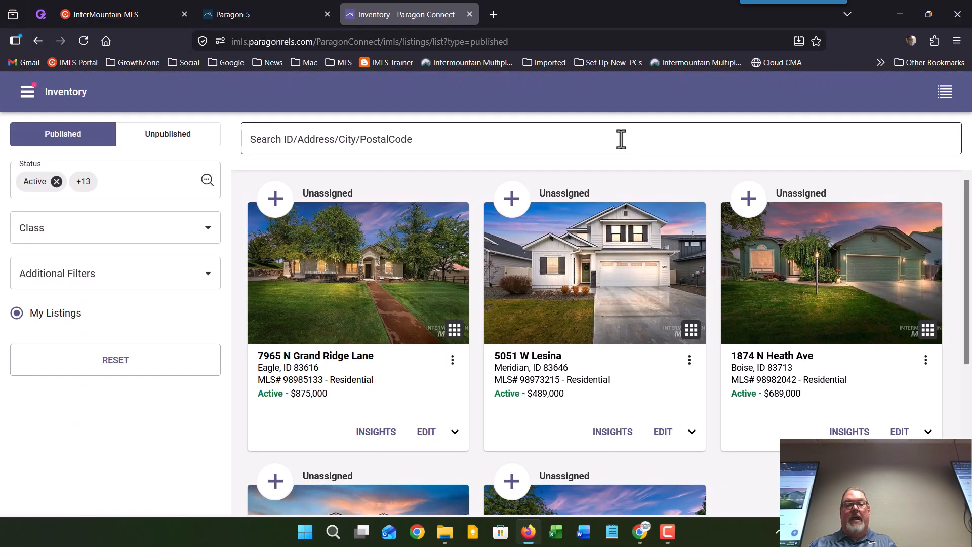
{"action": "scroll", "coordinate": [471, 332], "scroll_direction": "down", "scroll_amount": 3}
{"action": "scroll", "coordinate": [524, 328], "scroll_direction": "up", "scroll_amount": 1}
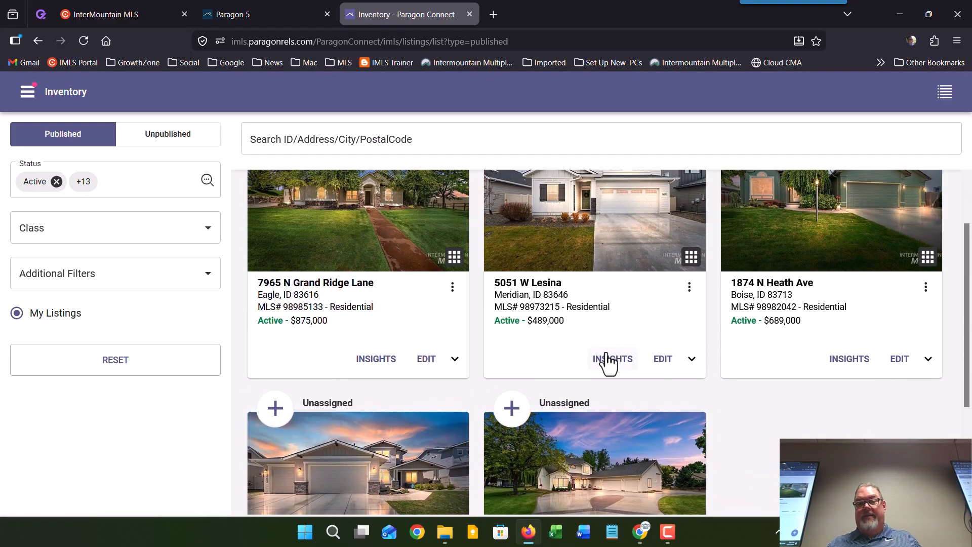
{"action": "scroll", "coordinate": [608, 362], "scroll_direction": "up", "scroll_amount": 1}
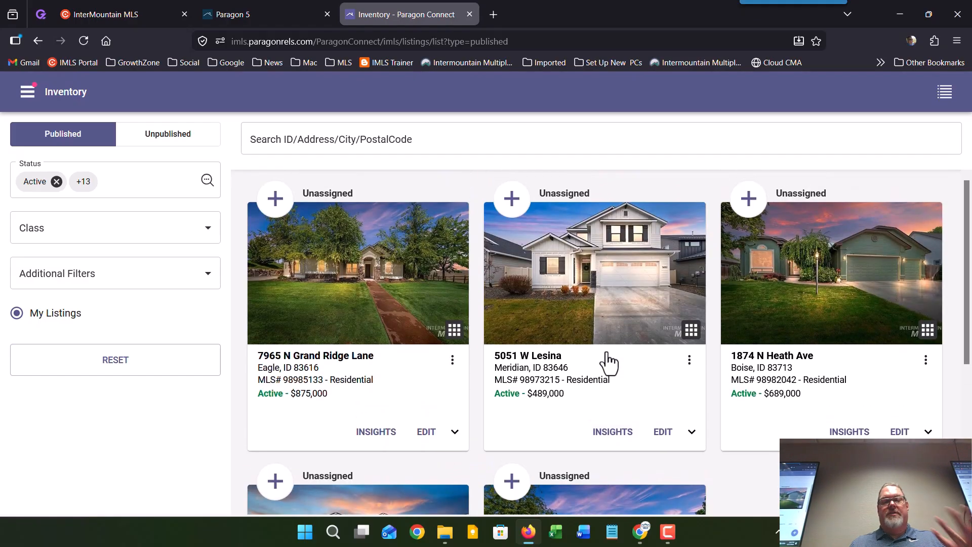
{"action": "left_click", "coordinate": [689, 360]}
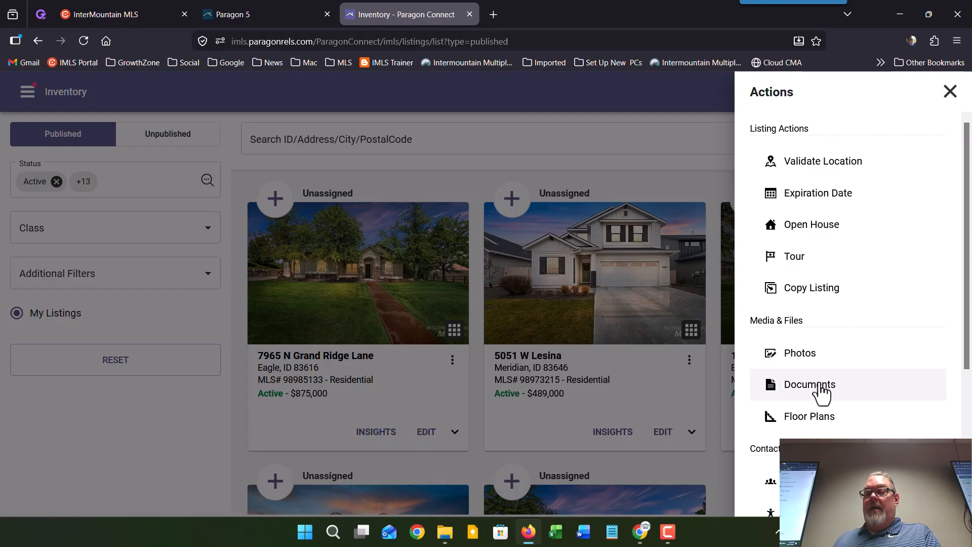
{"action": "scroll", "coordinate": [823, 394], "scroll_direction": "down", "scroll_amount": 3}
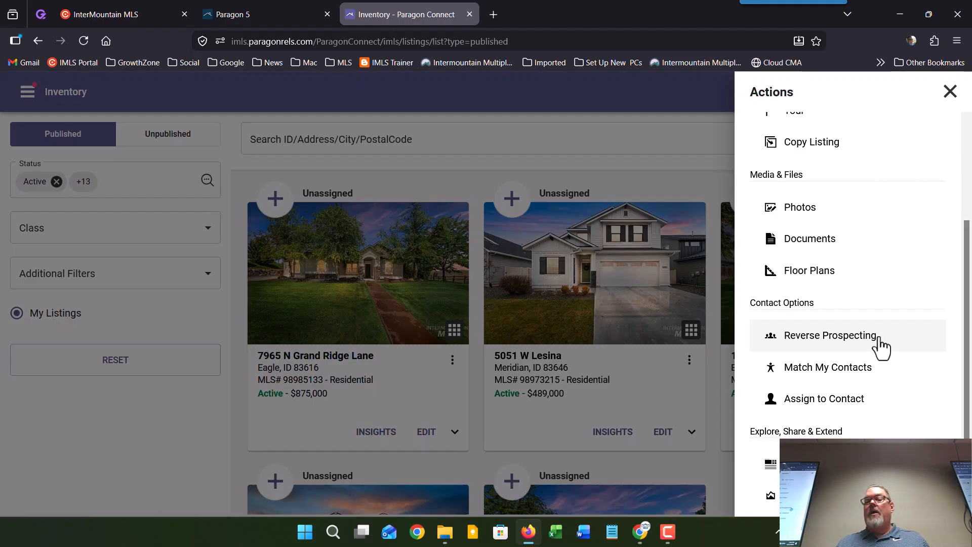
Step: Open Reverse Prospecting for listing 98973215 and scroll through its 366 prospects
{"action": "left_click", "coordinate": [860, 343]}
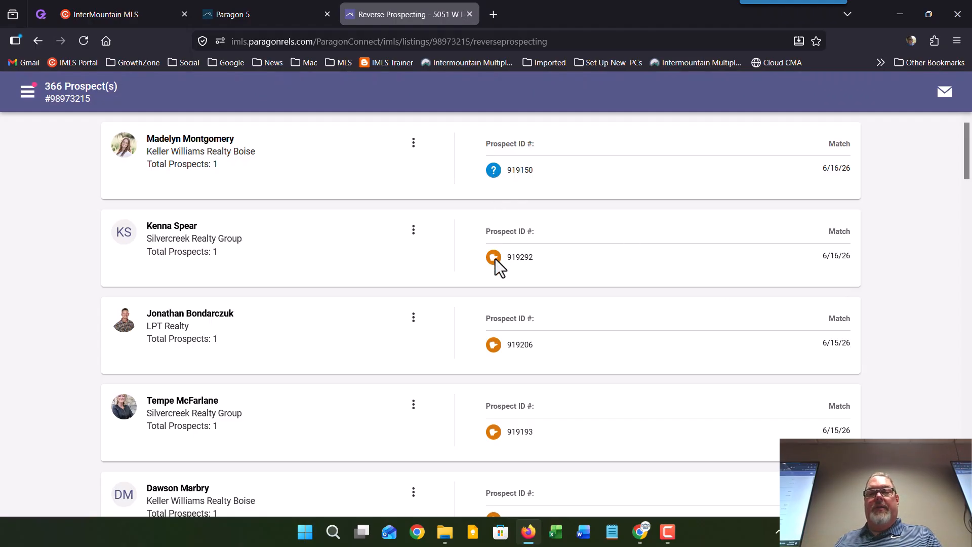
{"action": "scroll", "coordinate": [493, 280], "scroll_direction": "down", "scroll_amount": 20}
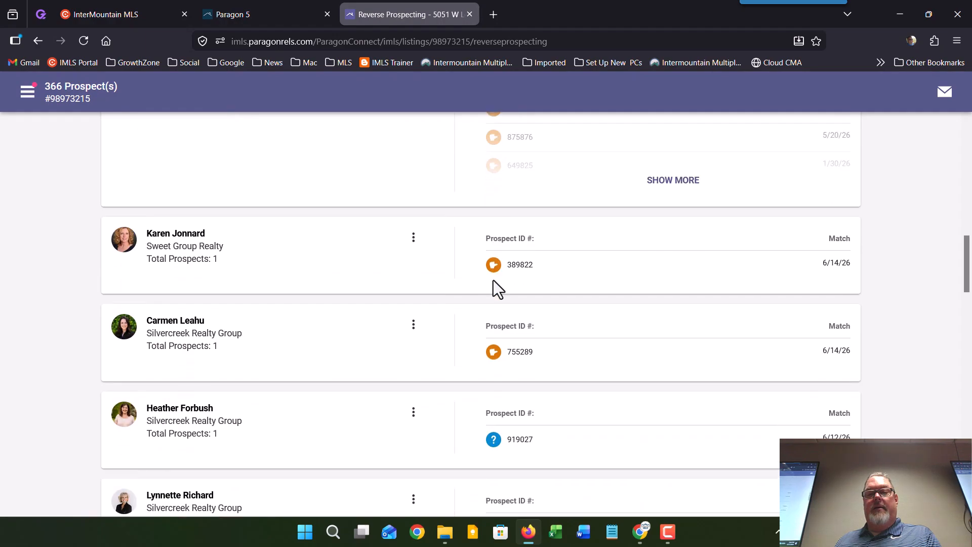
{"action": "scroll", "coordinate": [493, 281], "scroll_direction": "down", "scroll_amount": 5}
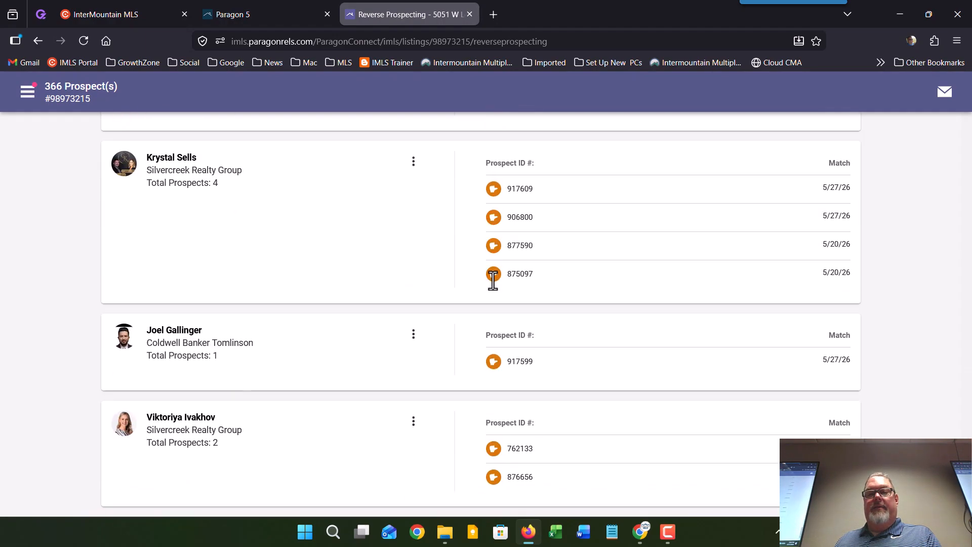
{"action": "scroll", "coordinate": [486, 302], "scroll_direction": "down", "scroll_amount": 9}
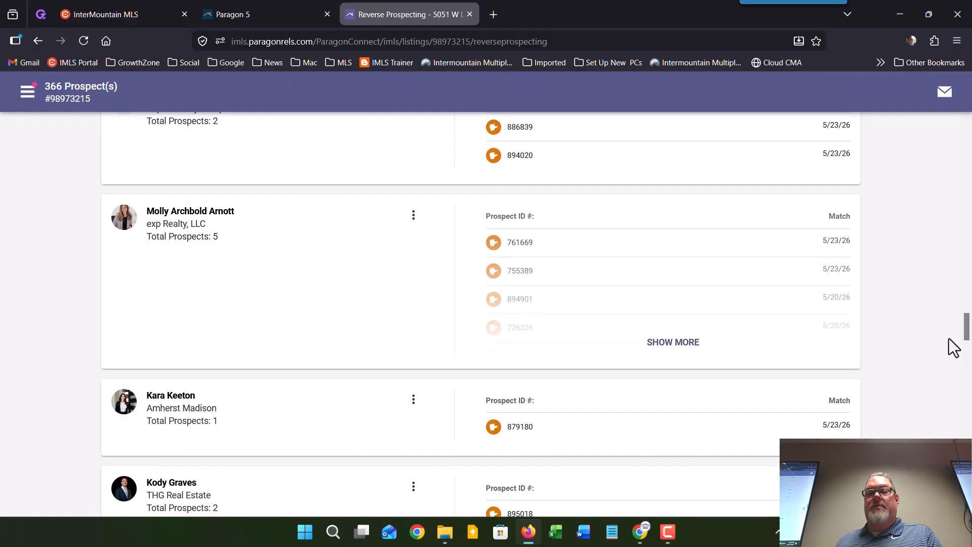
{"action": "left_click_drag", "start_coordinate": [967, 326], "coordinate": [957, 131]}
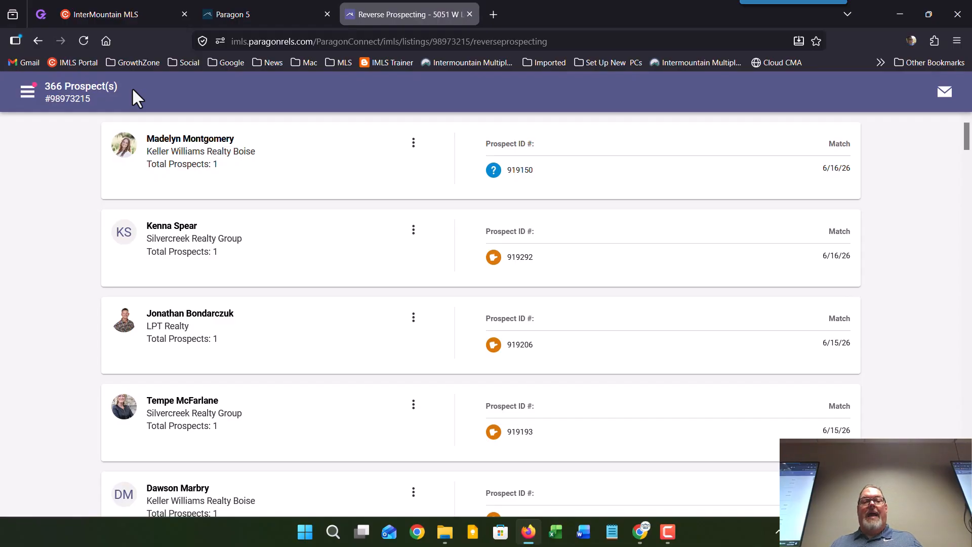
Step: Select and clear the second agent's prospect, view its contact options, then return to Inventory
{"action": "left_click", "coordinate": [130, 232]}
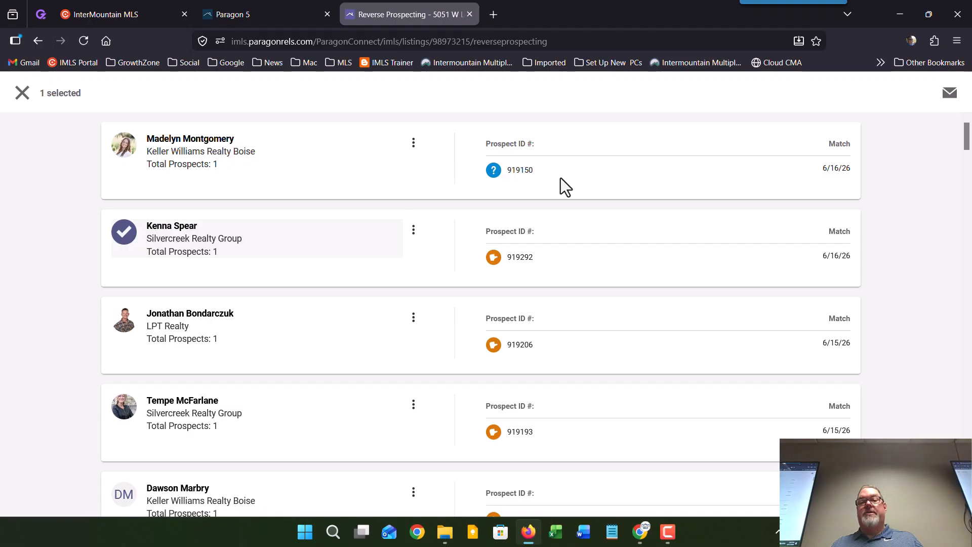
{"action": "left_click", "coordinate": [22, 93]}
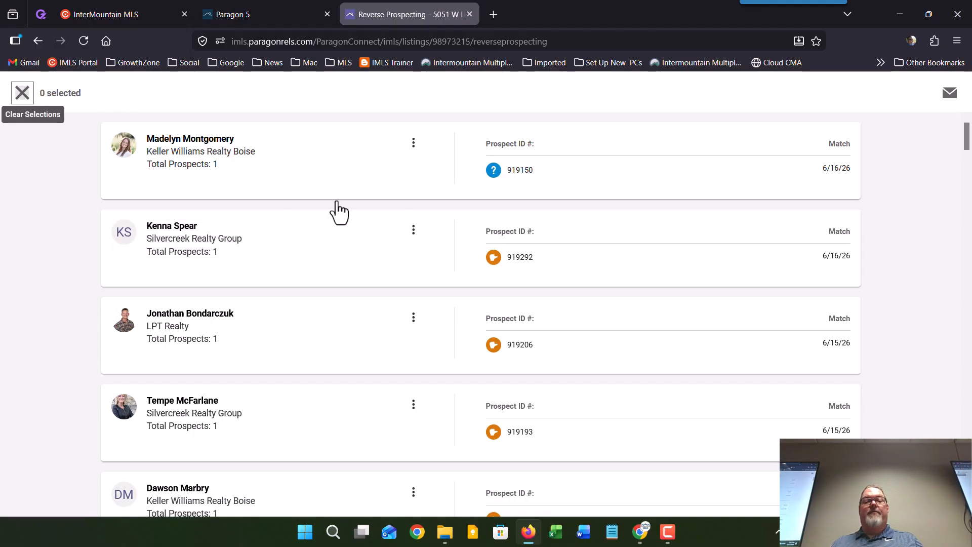
{"action": "left_click", "coordinate": [413, 231]}
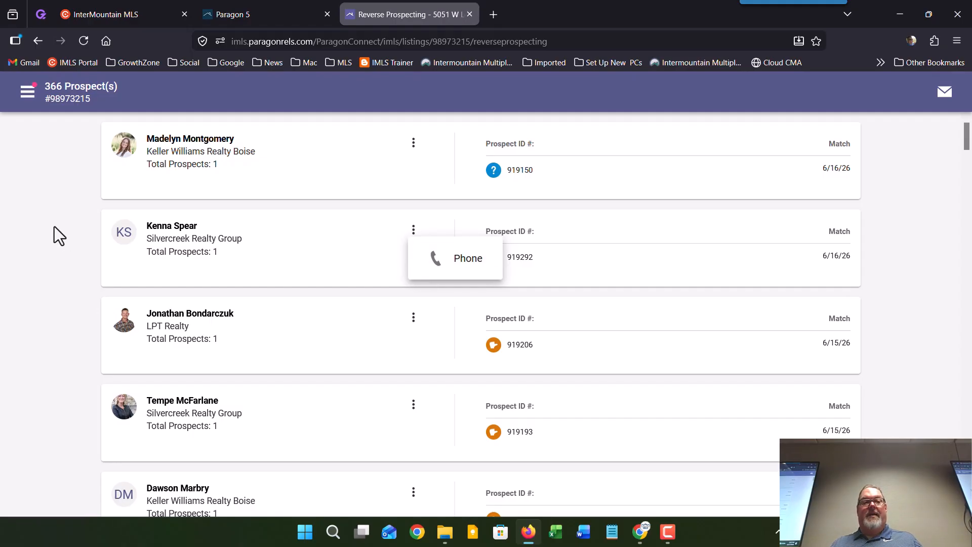
{"action": "key", "text": "Escape"}
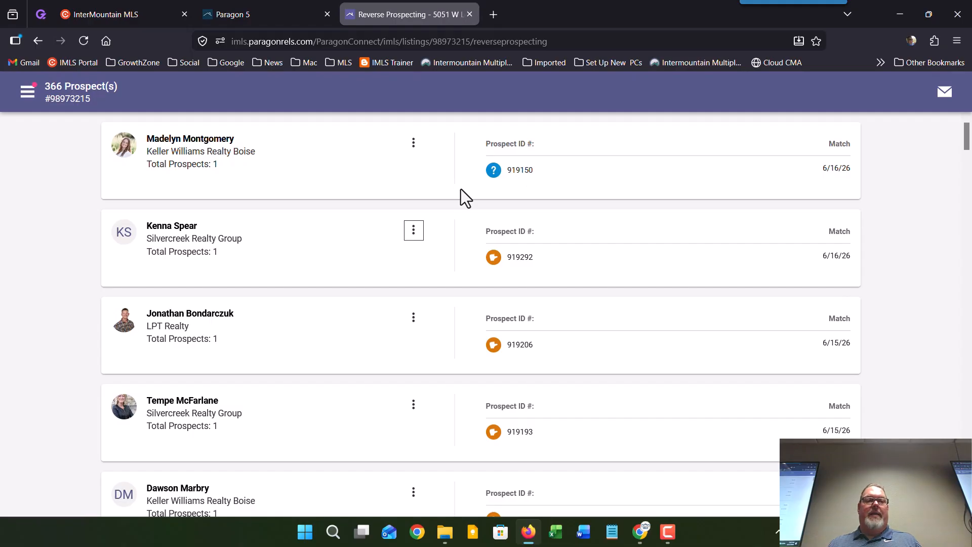
{"action": "left_click", "coordinate": [36, 39]}
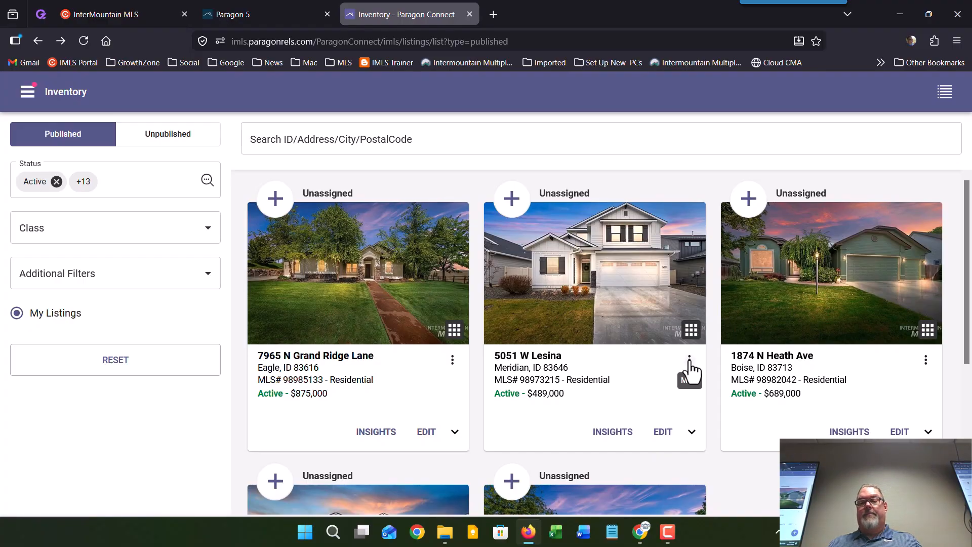
{"action": "left_click", "coordinate": [689, 360]}
{"action": "scroll", "coordinate": [845, 365], "scroll_direction": "down", "scroll_amount": 4}
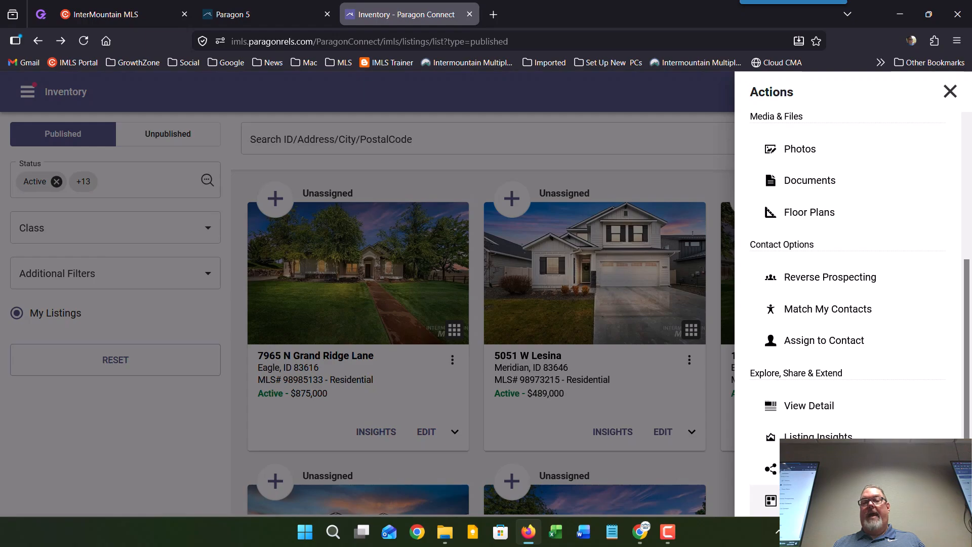
{"action": "left_click", "coordinate": [815, 501]}
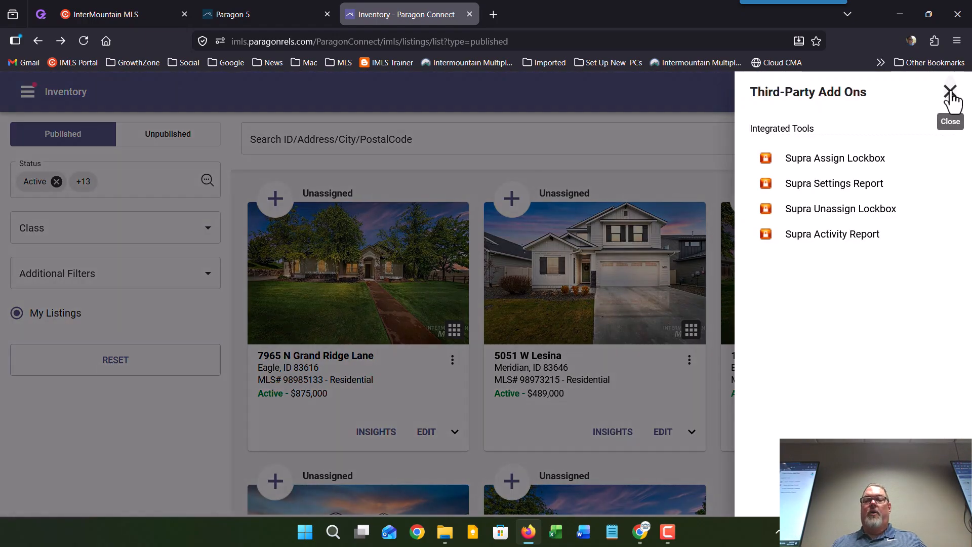
{"action": "left_click", "coordinate": [951, 93]}
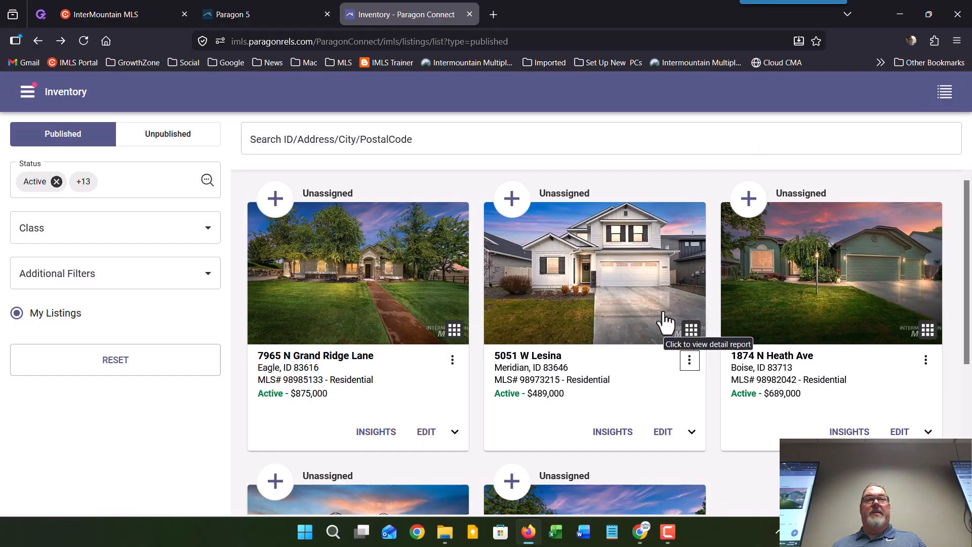
{"action": "left_click", "coordinate": [689, 359]}
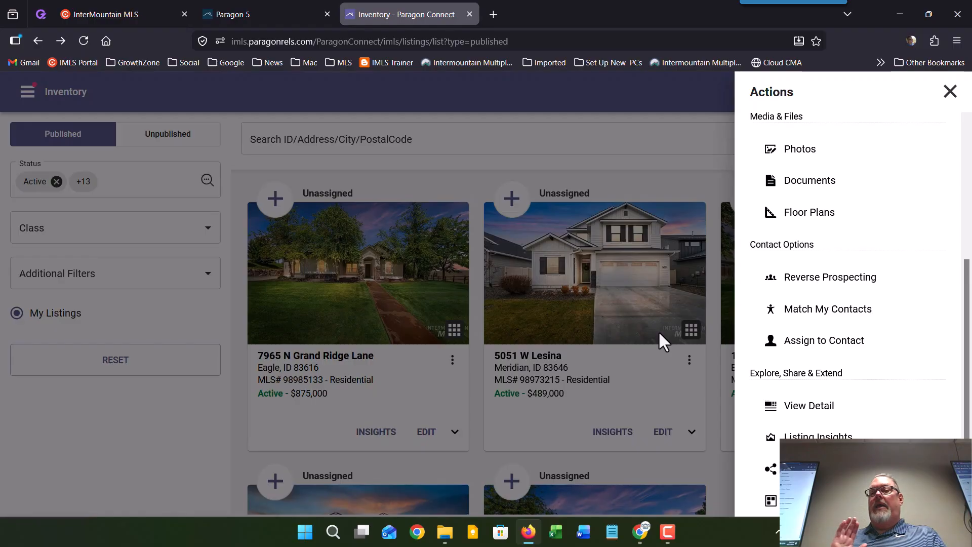
{"action": "key", "text": "alt+Tab"}
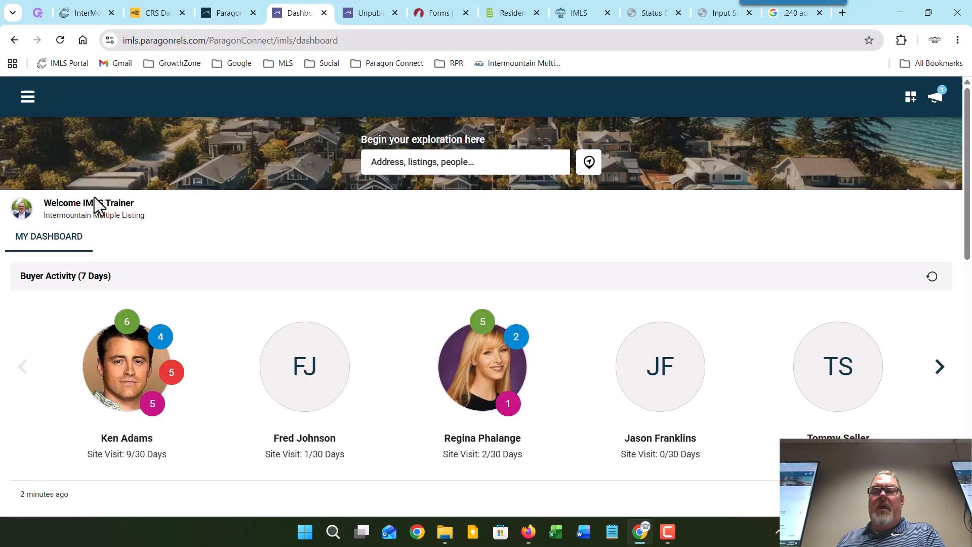